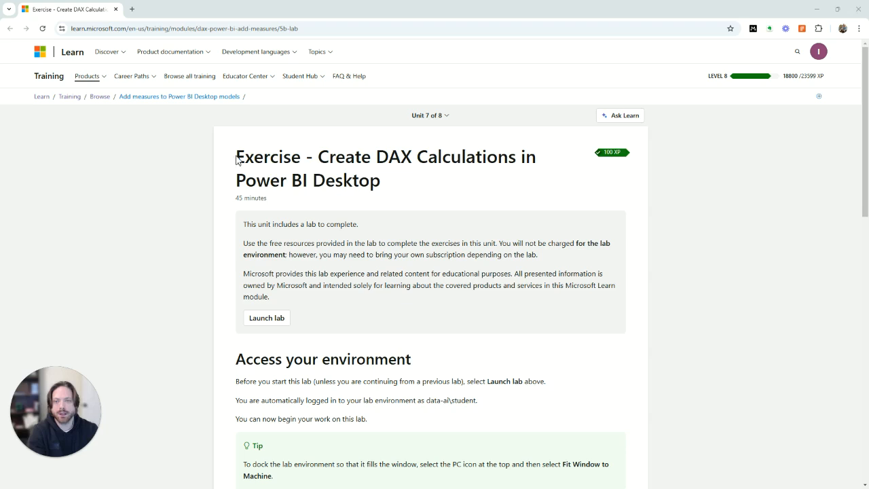
Launch the lab and pass the verification puzzle by rotating to the two-rock picture and submitting
drag(319, 160, 408, 179)
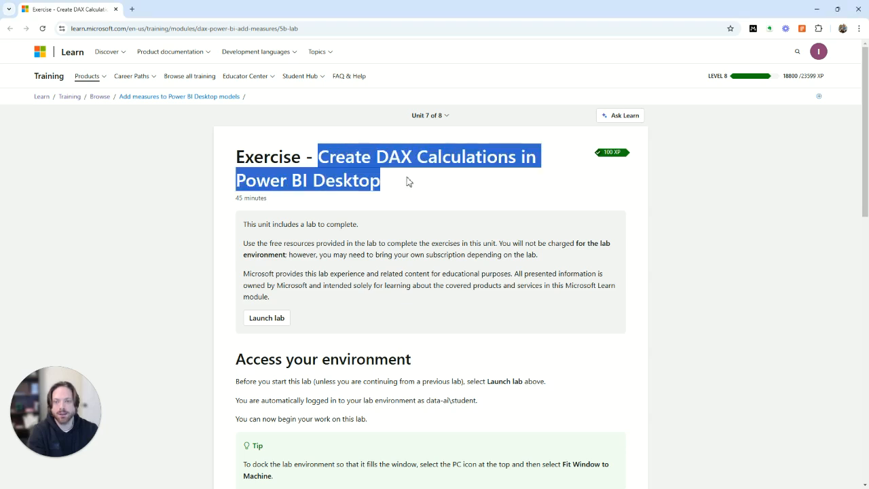
click(277, 321)
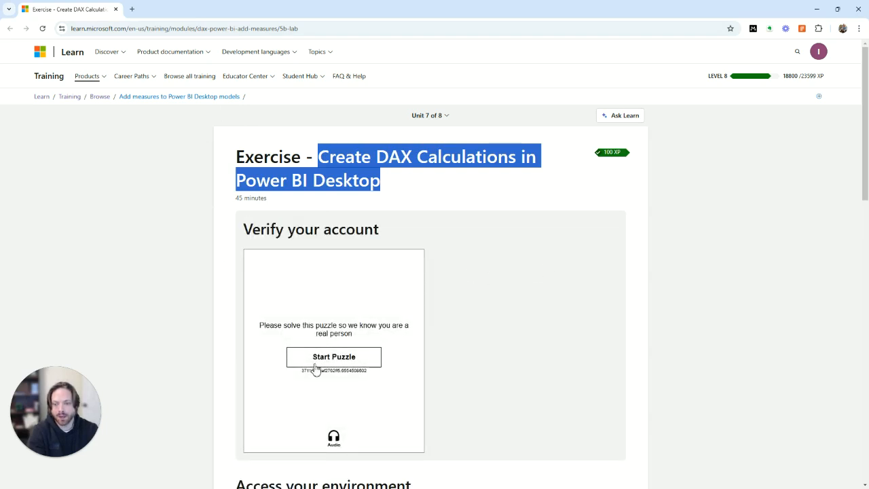
click(315, 362)
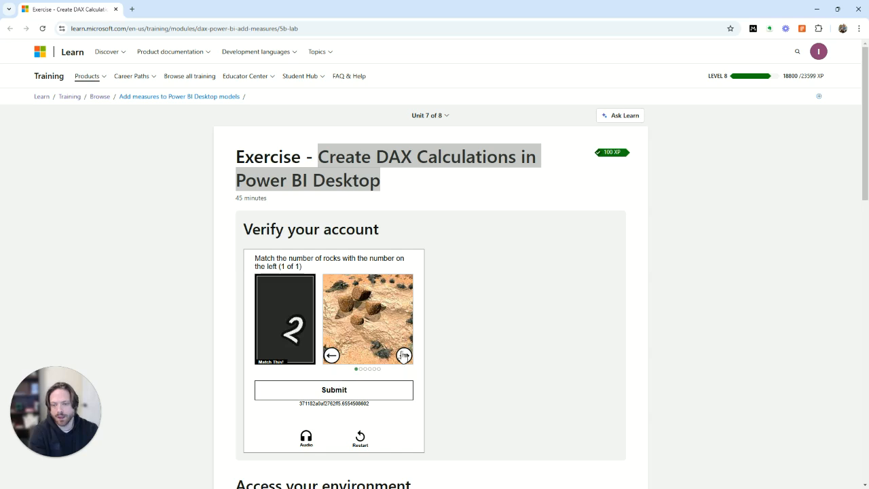
click(404, 356)
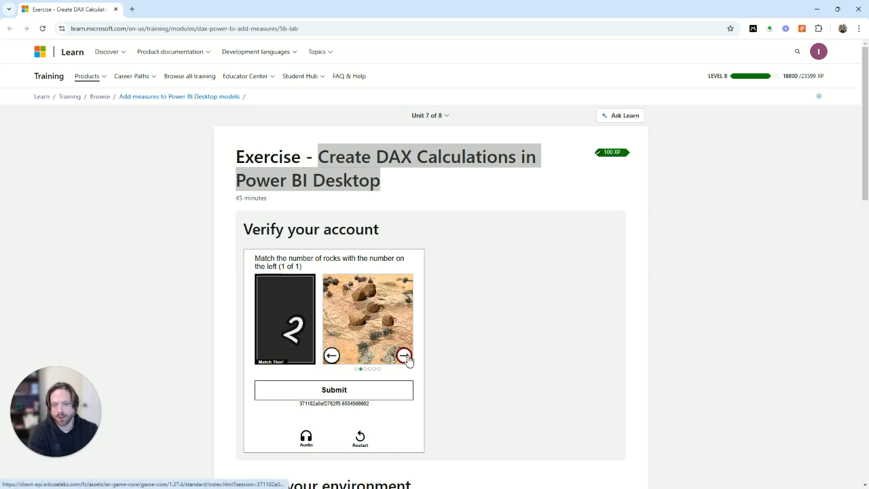
click(405, 356)
click(405, 357)
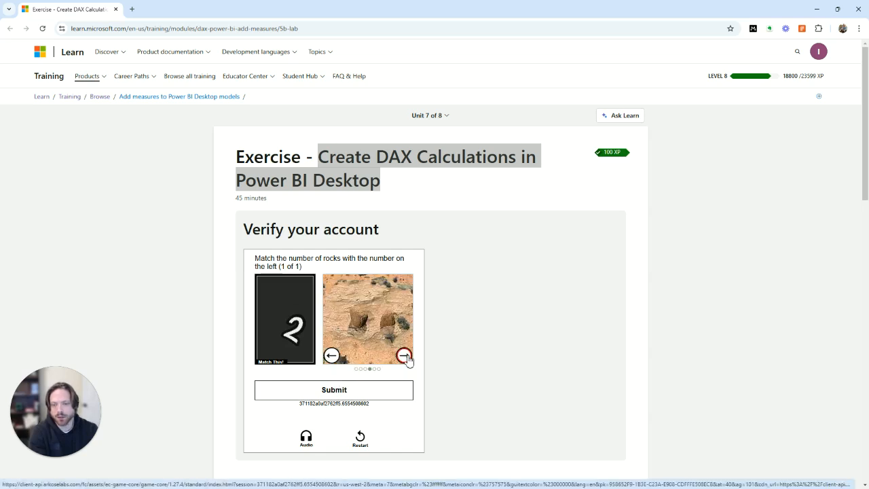
click(355, 387)
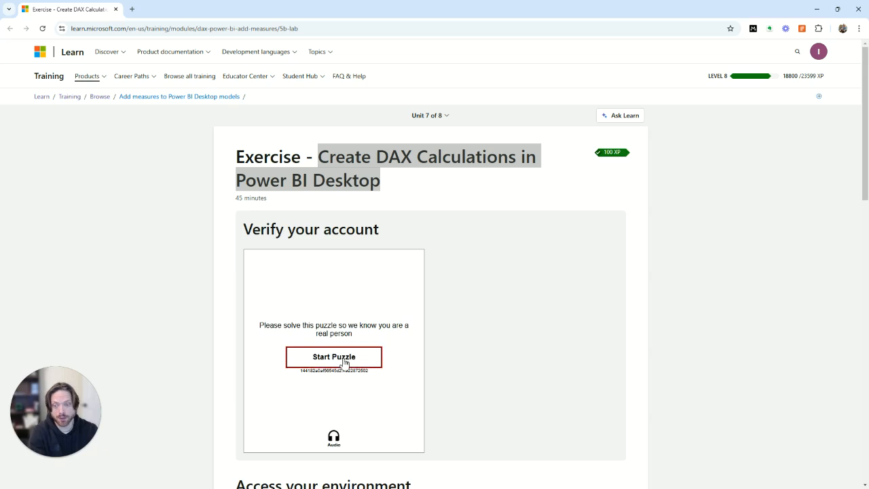
click(345, 364)
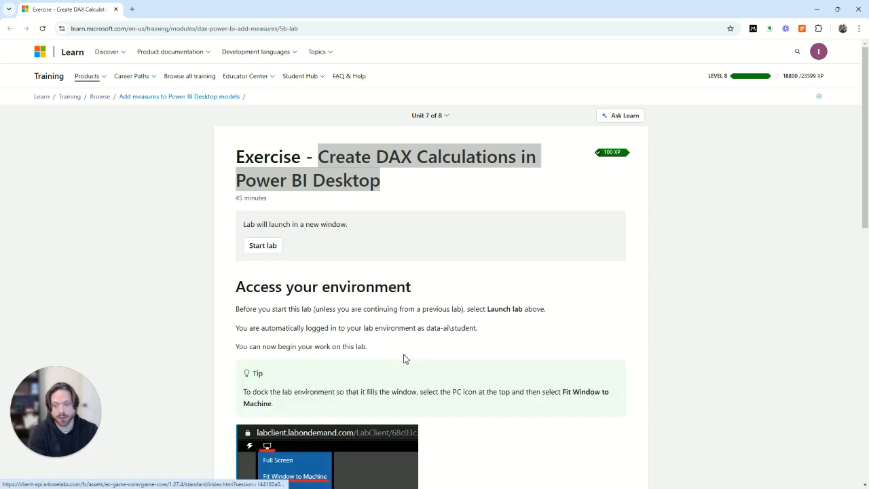
Start the lab in a new window, move it into place and maximize it
click(256, 245)
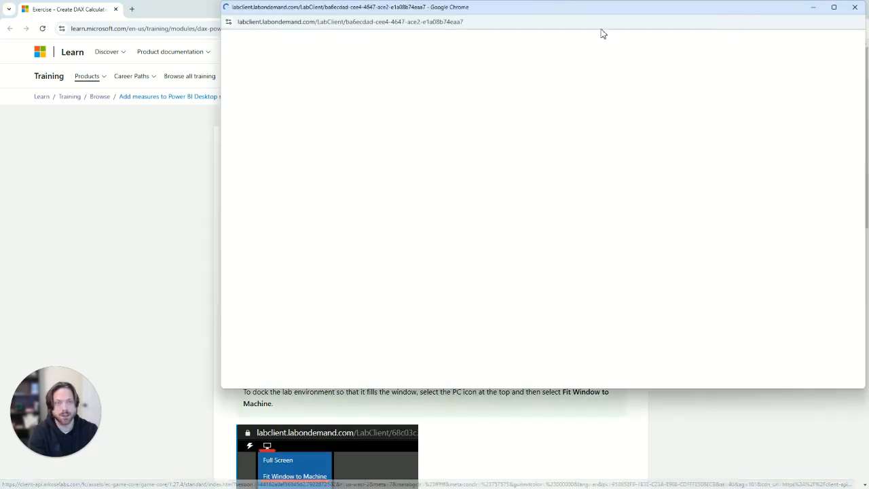
drag(621, 6, 494, 70)
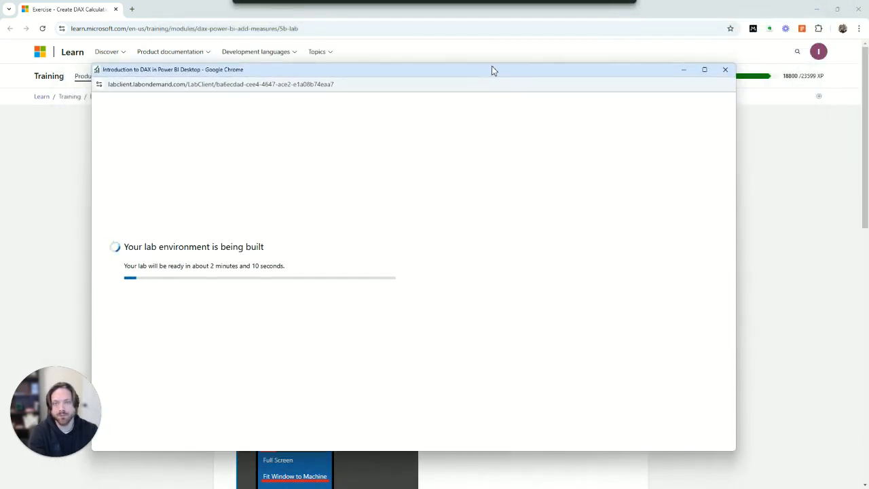
double_click(520, 72)
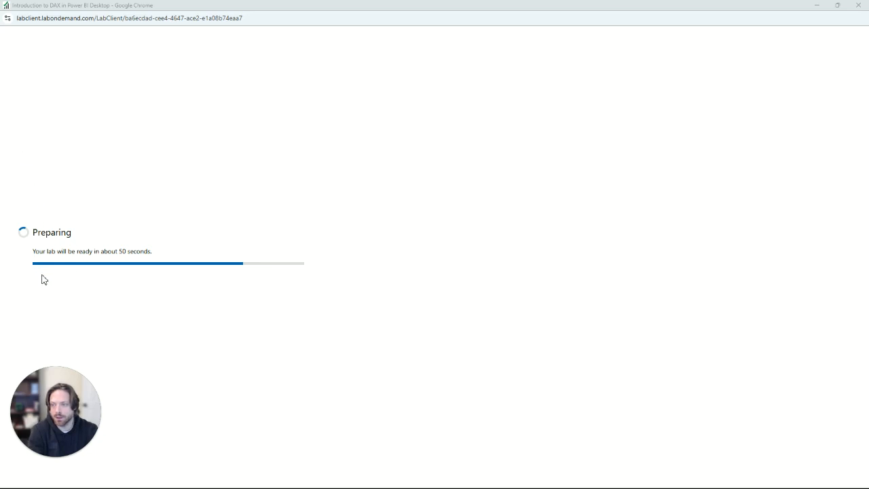
Underline the progress bar, clear the annotation and refocus the lab window while it prepares
drag(51, 273, 254, 272)
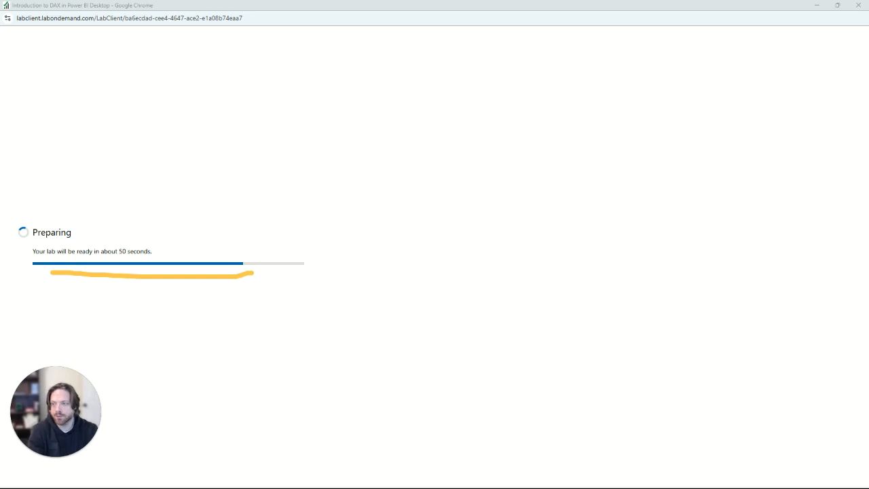
click(25, 226)
click(453, 219)
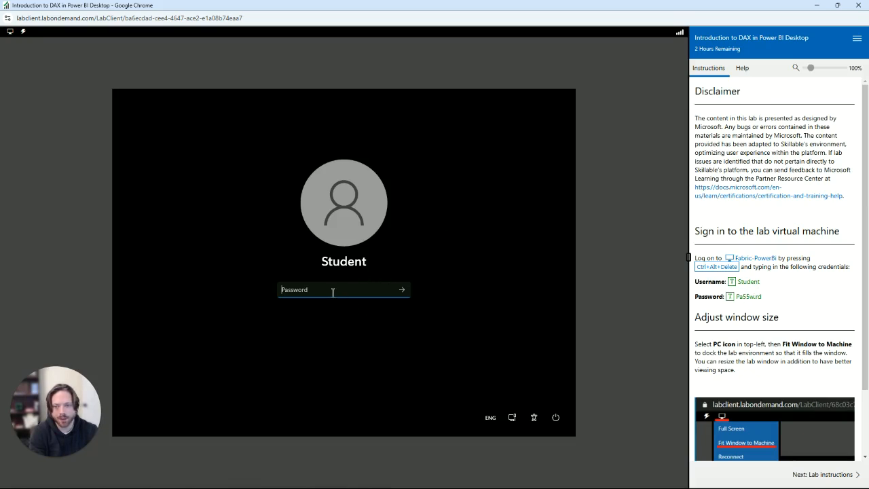
Enter the account password and sign in to the lab virtual machine
click(746, 300)
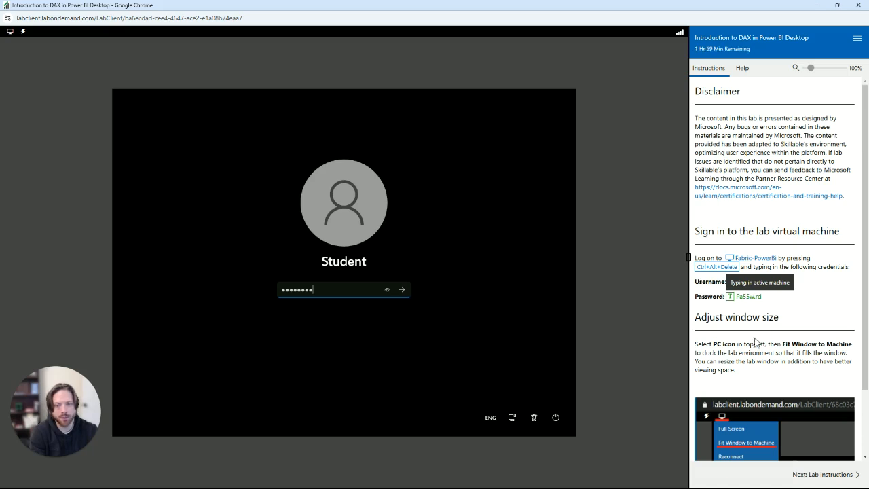
click(402, 290)
scroll(778, 302, down, 2)
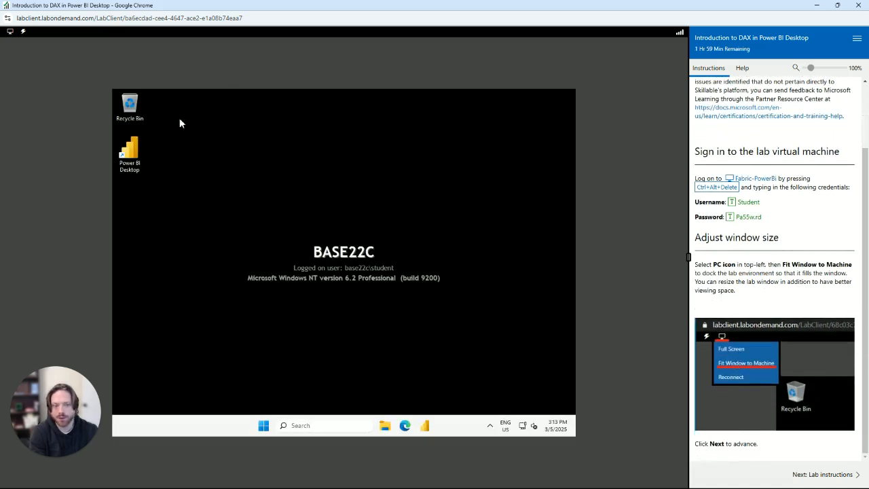
Fit the remote desktop to the window and switch the lab client to full screen
click(10, 39)
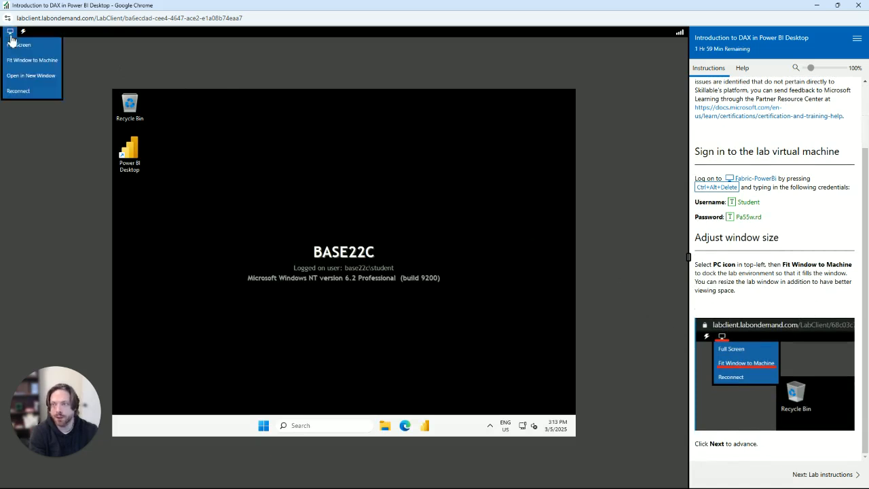
click(14, 44)
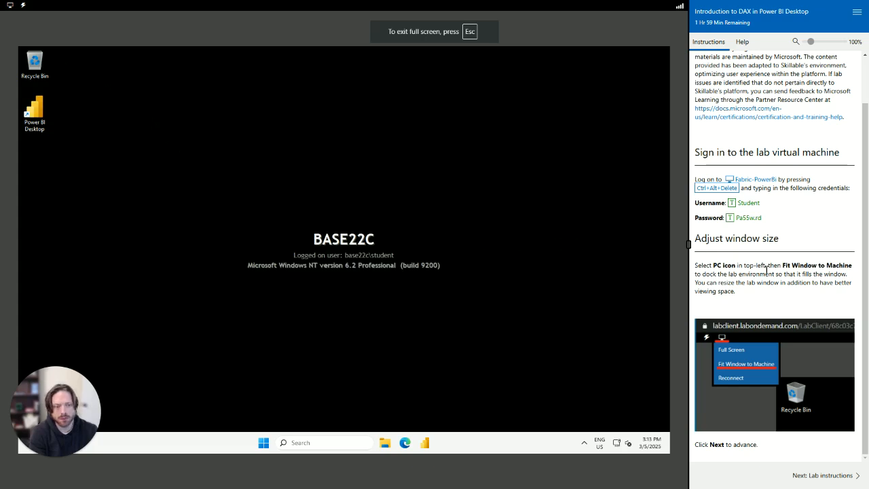
click(9, 5)
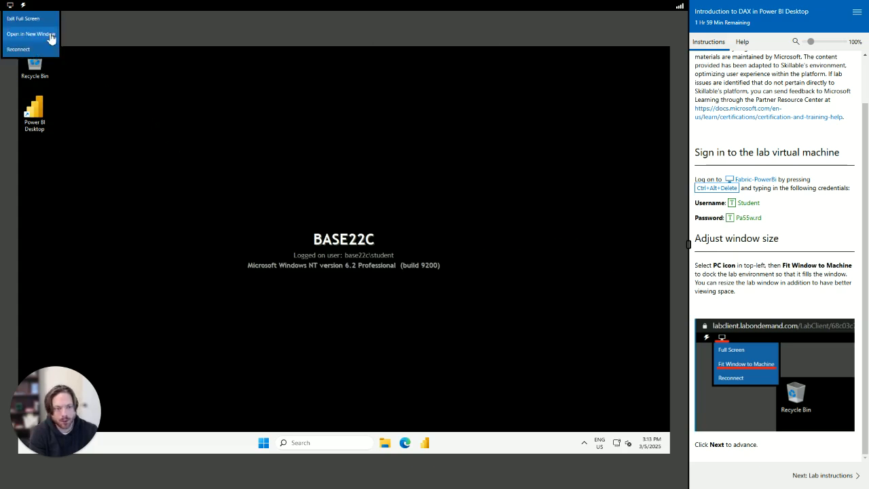
drag(736, 292, 694, 266)
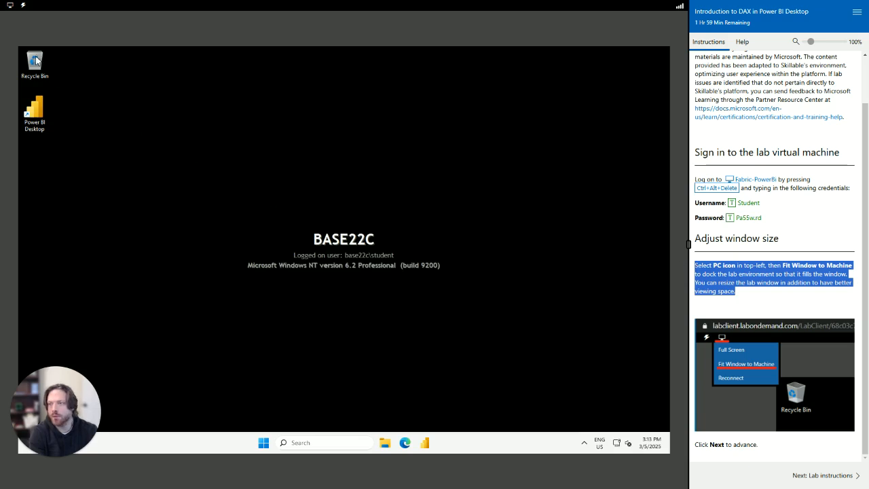
click(9, 14)
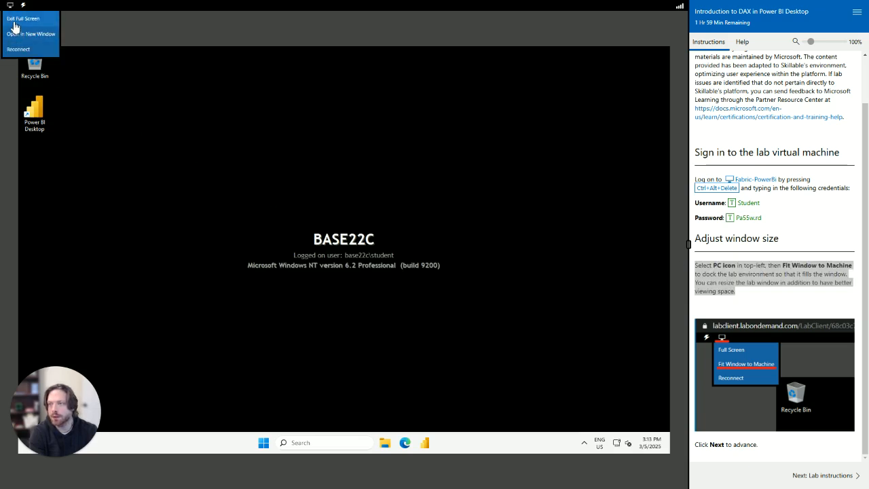
click(9, 19)
click(9, 31)
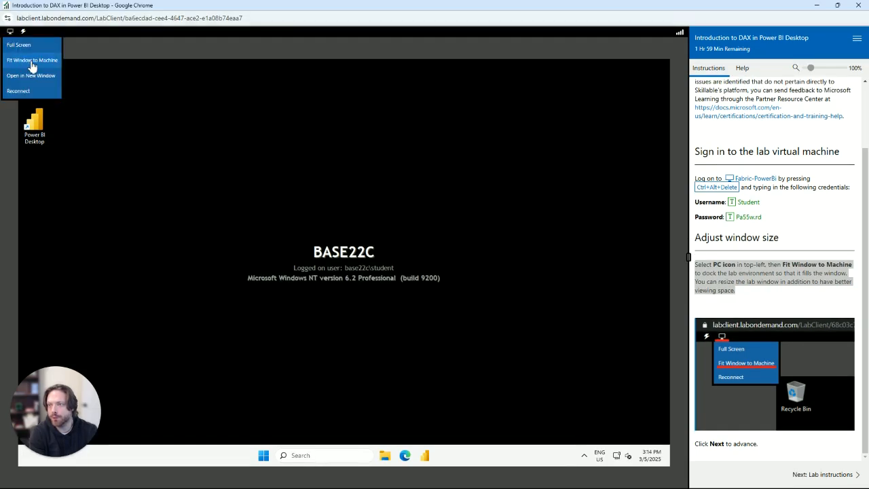
click(31, 63)
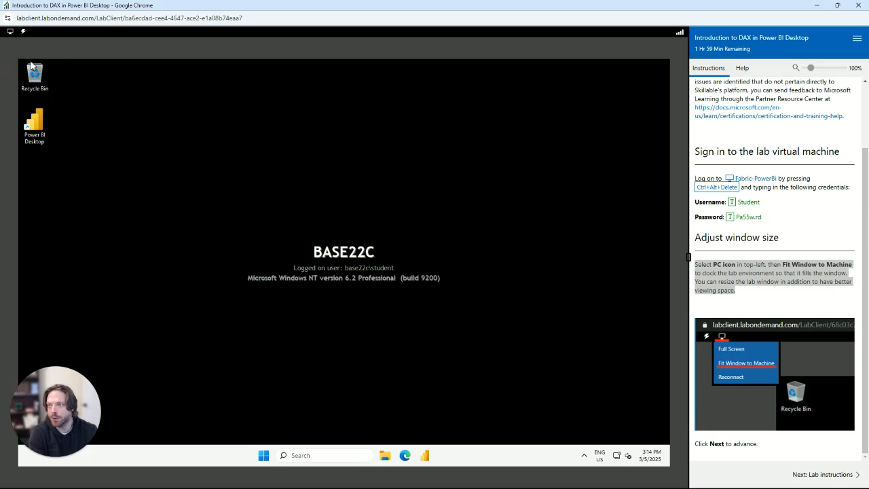
click(10, 31)
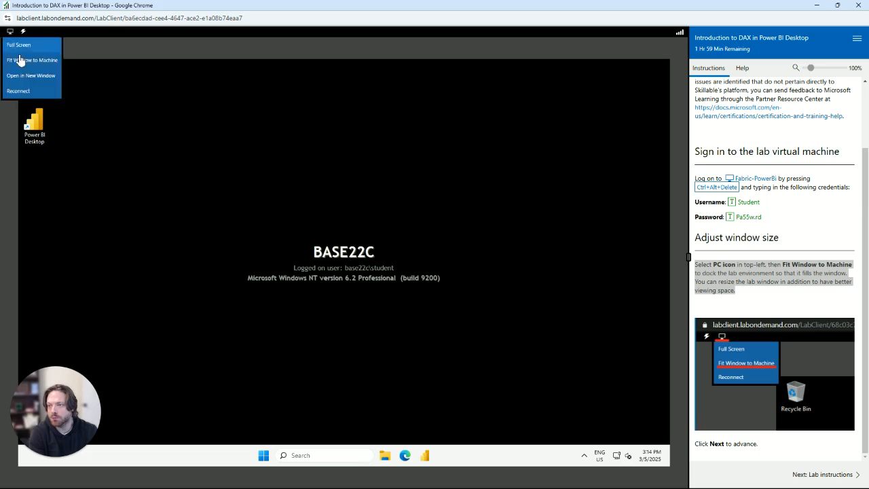
click(18, 45)
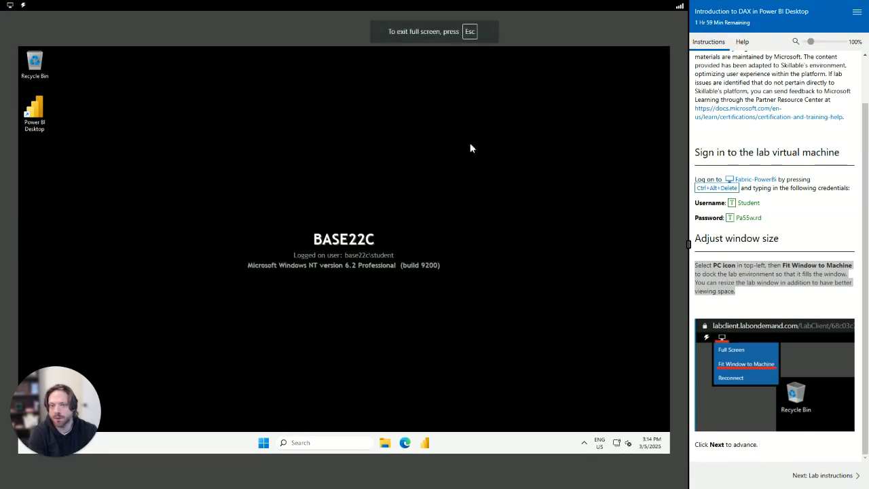
mouse_move(51, 446)
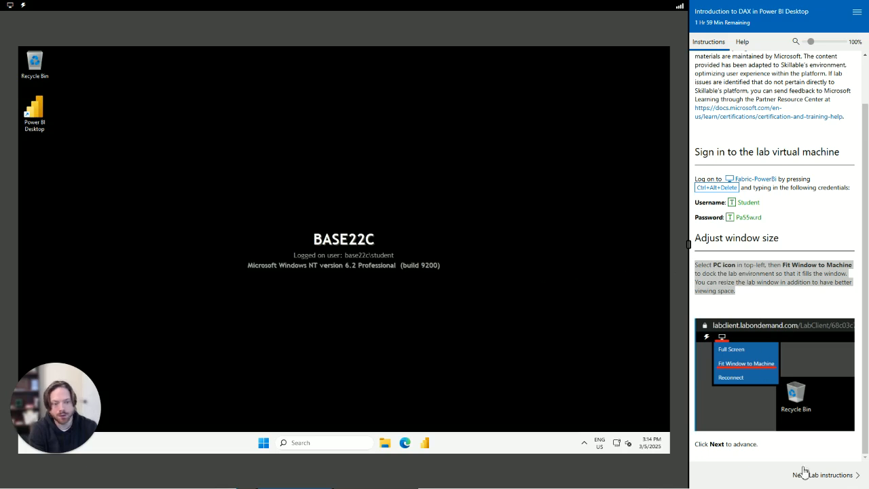
Download 04-intro-dax.zip in Edge from the lab's GitHub link and show it in its folder
click(821, 478)
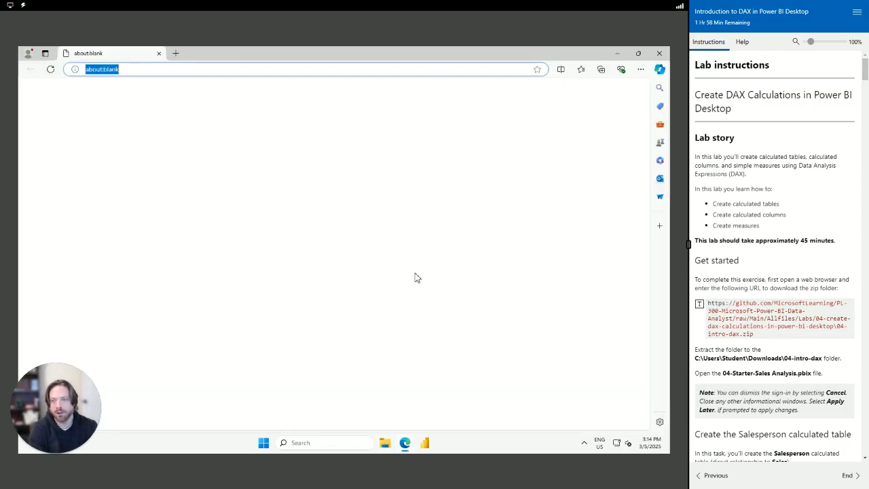
click(700, 306)
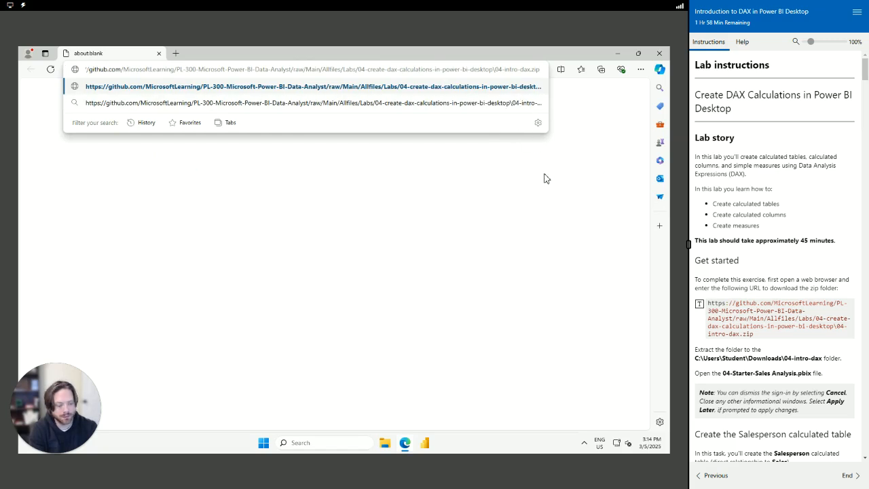
key(Return)
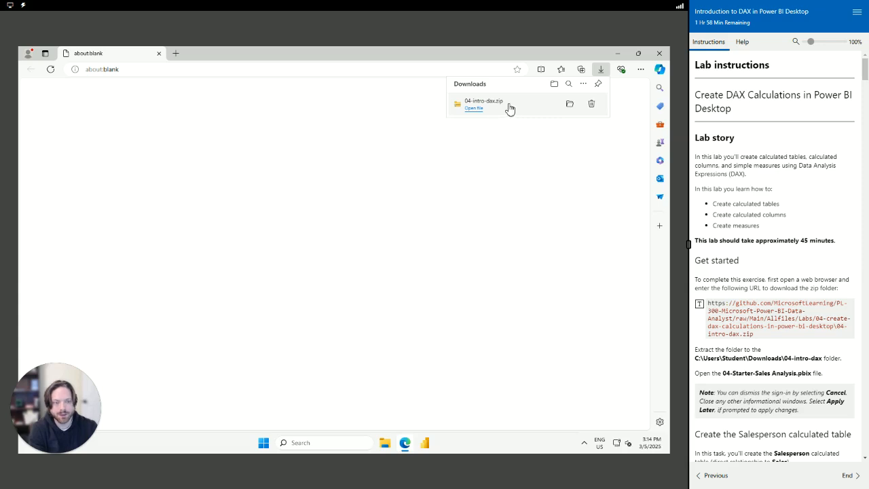
click(570, 106)
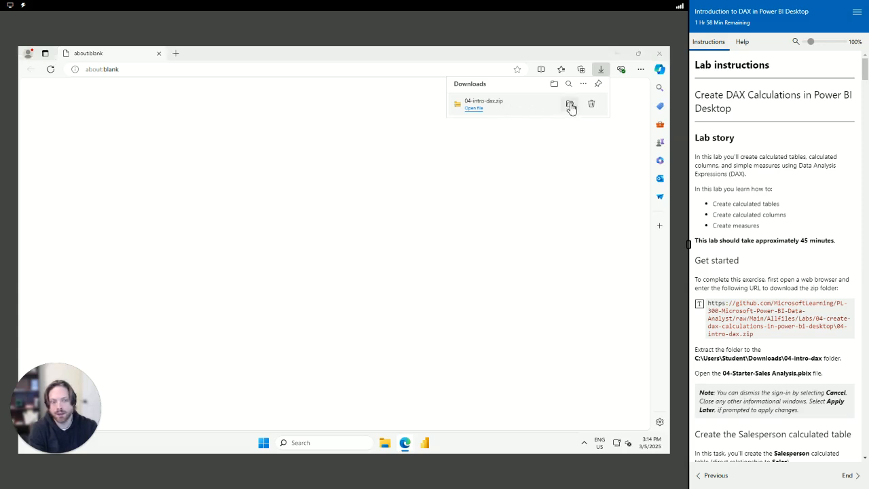
Extract 04-intro-dax.zip into the 04-intro-dax folder and open 04-Starter-Sales Analysis.pbix
scroll(763, 276, down, 3)
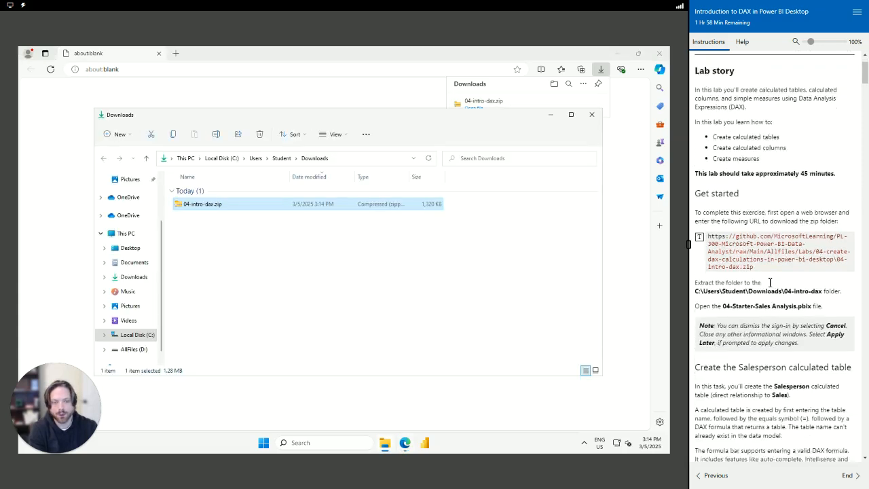
right_click(212, 212)
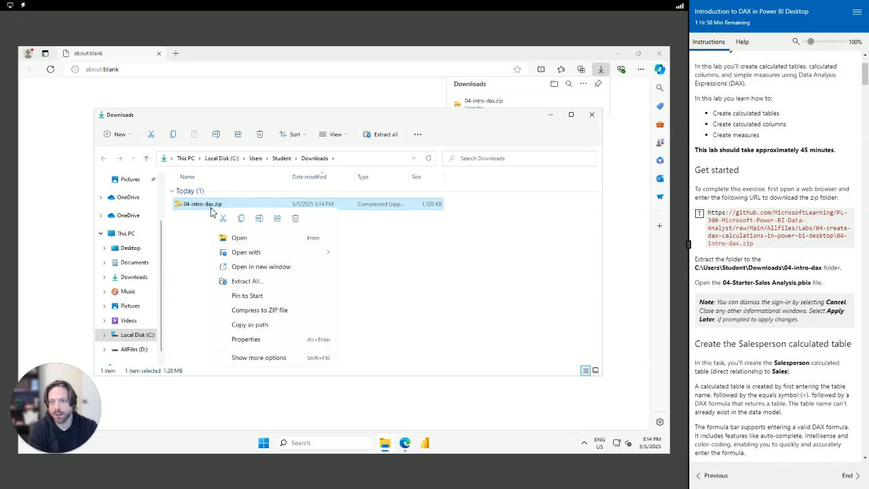
click(259, 285)
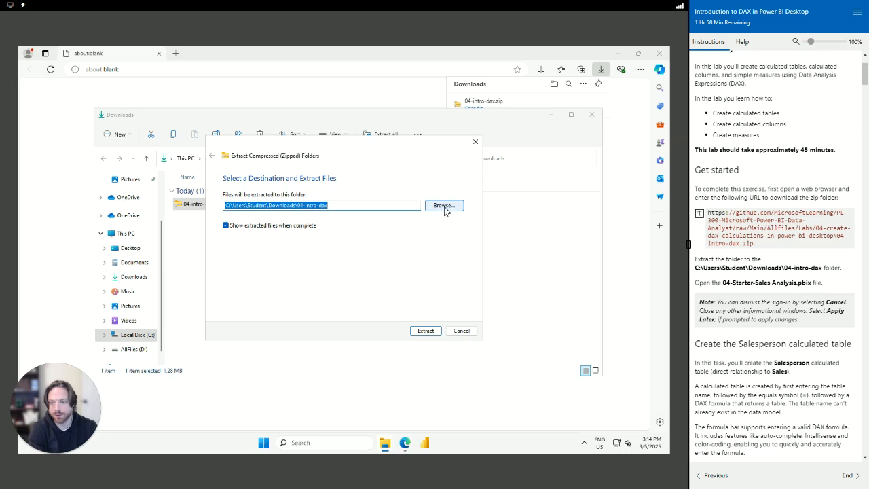
click(426, 330)
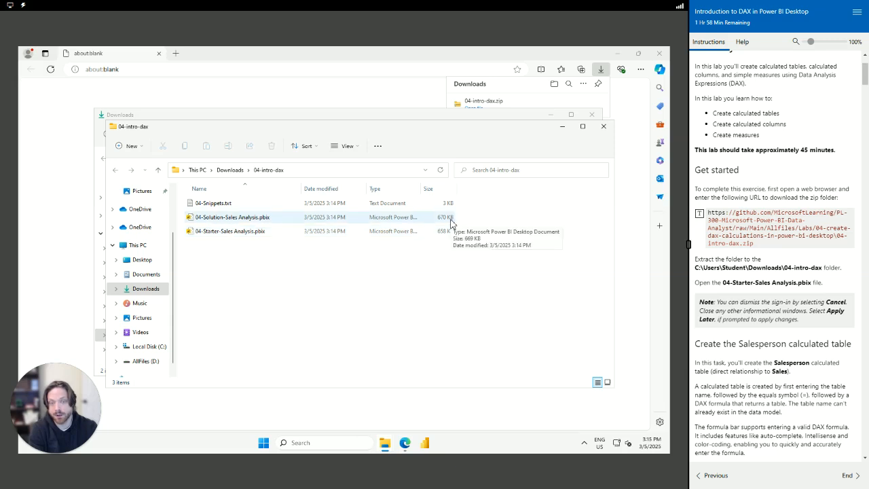
double_click(287, 234)
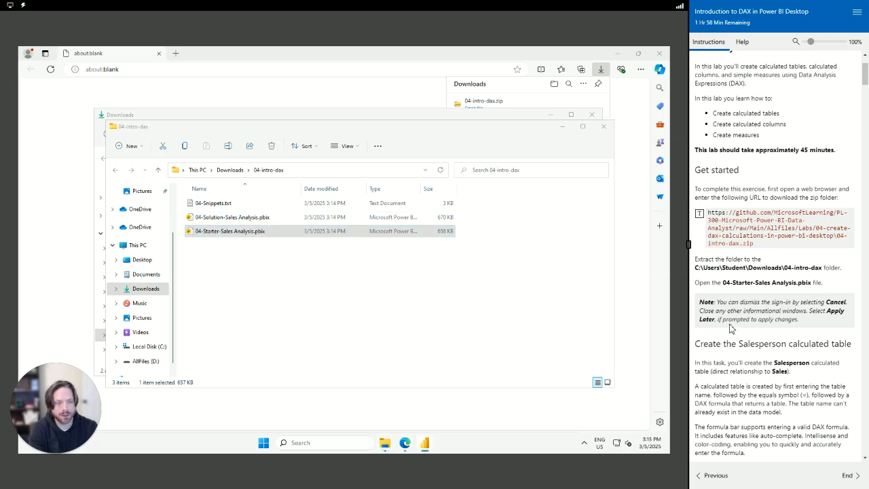
scroll(744, 336, down, 1)
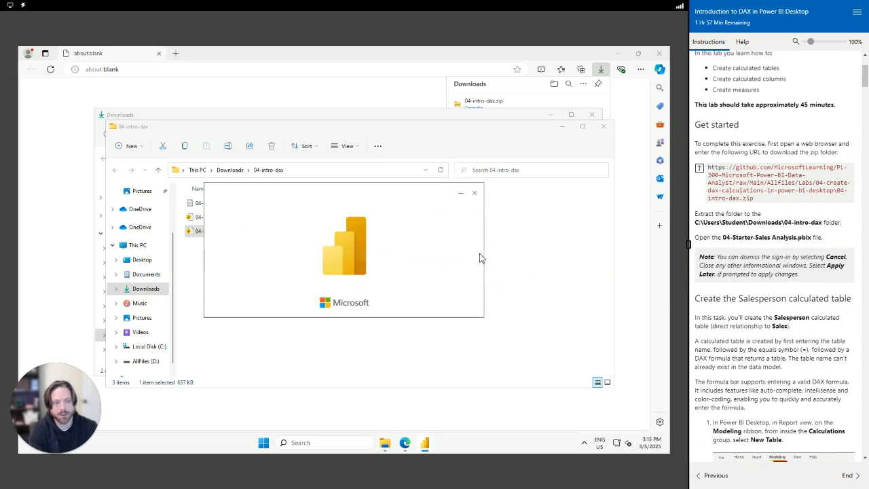
Cancel the email sign-in prompt, bring Power BI forward and close the Collaborate and share notice
scroll(737, 294, down, 2)
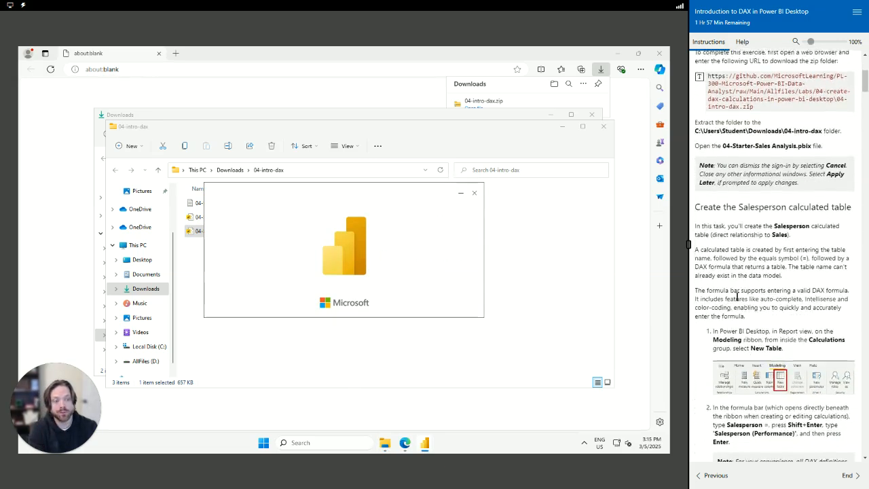
scroll(736, 297, down, 2)
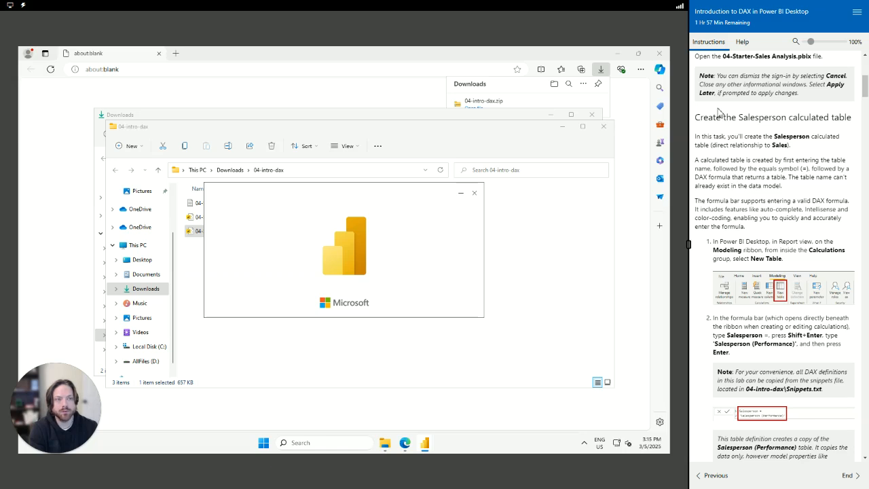
drag(697, 120, 840, 153)
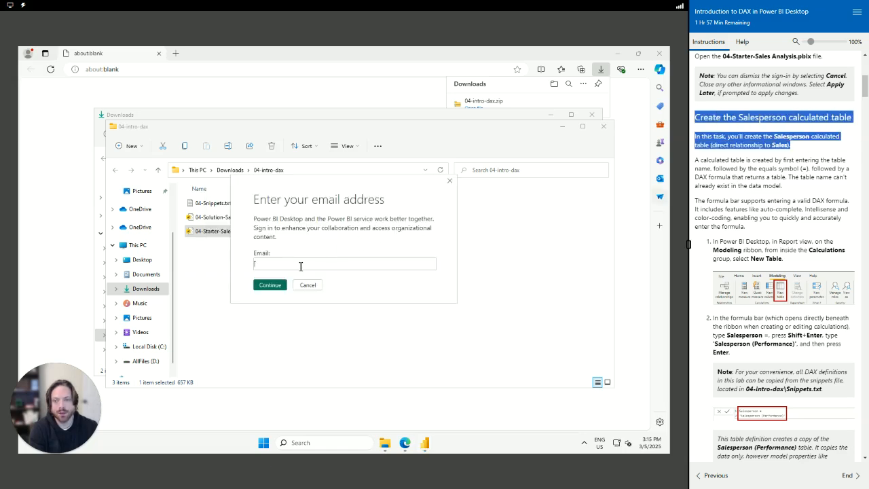
click(285, 270)
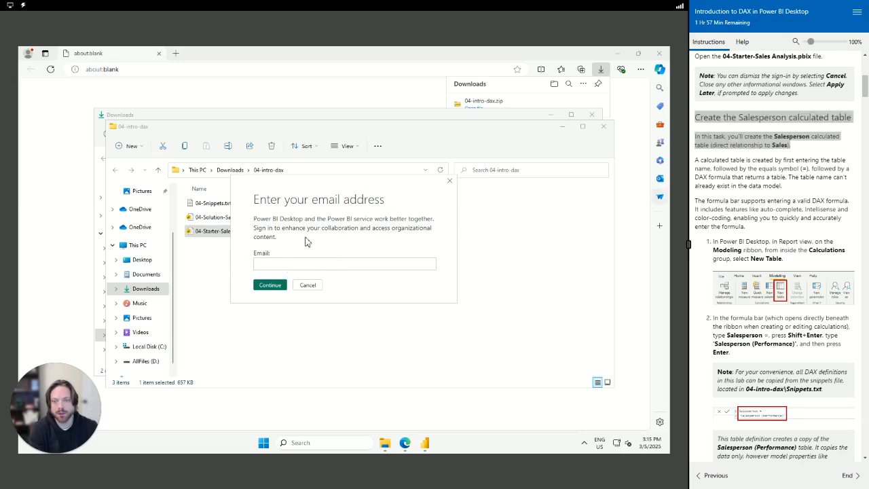
click(307, 285)
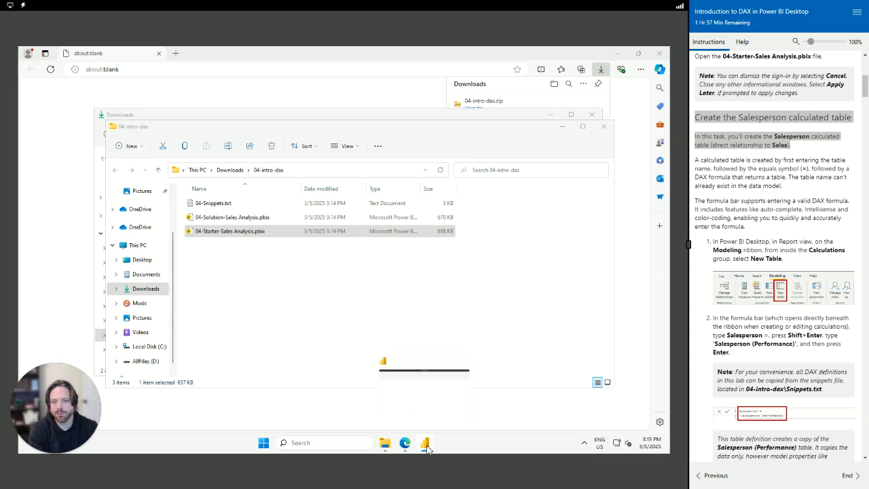
mouse_move(426, 445)
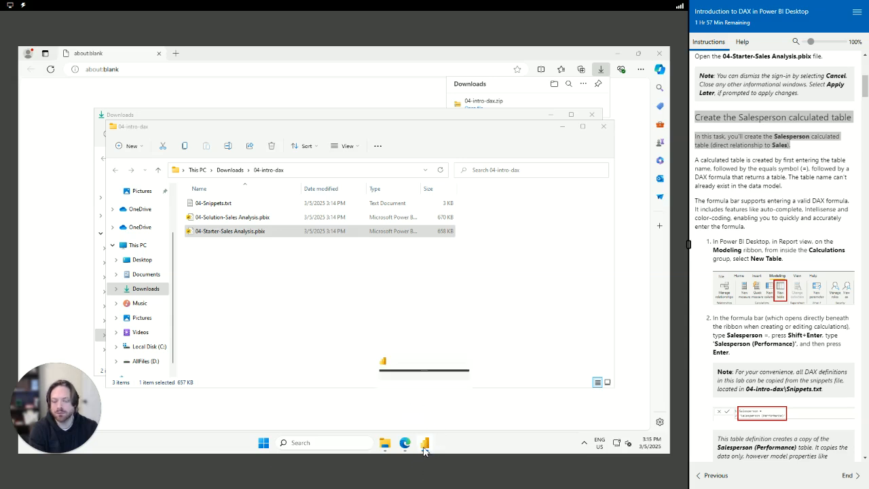
click(412, 411)
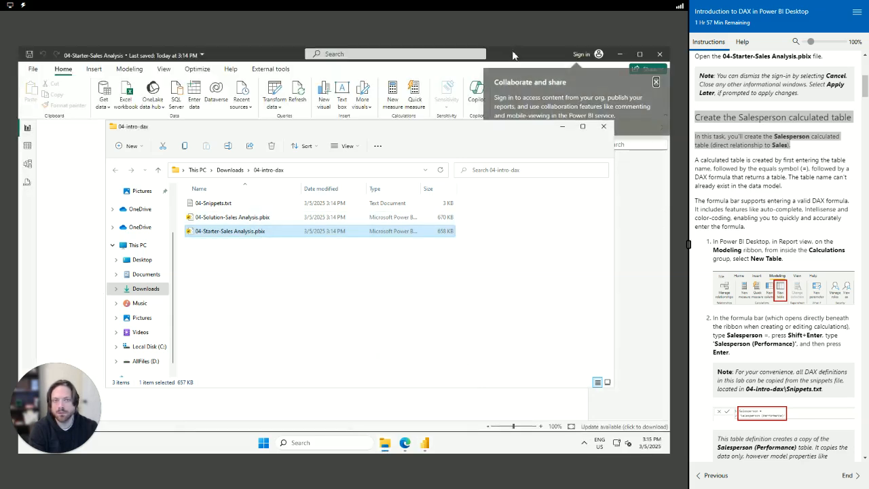
click(514, 55)
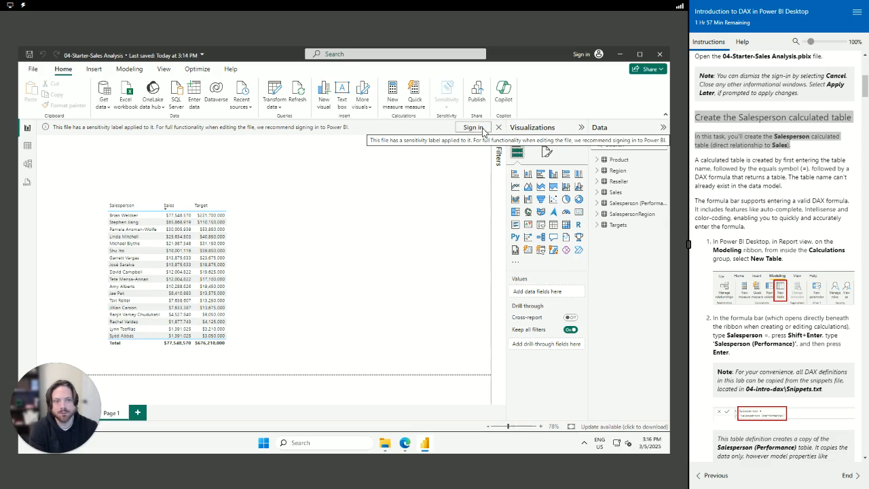
Sign in to Power BI with the lab account's name, choosing to sign in to this app only
click(483, 131)
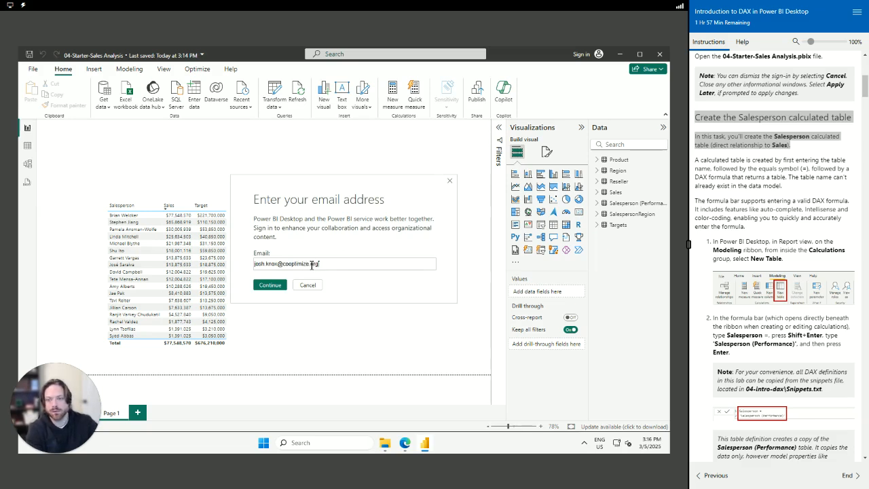
click(270, 285)
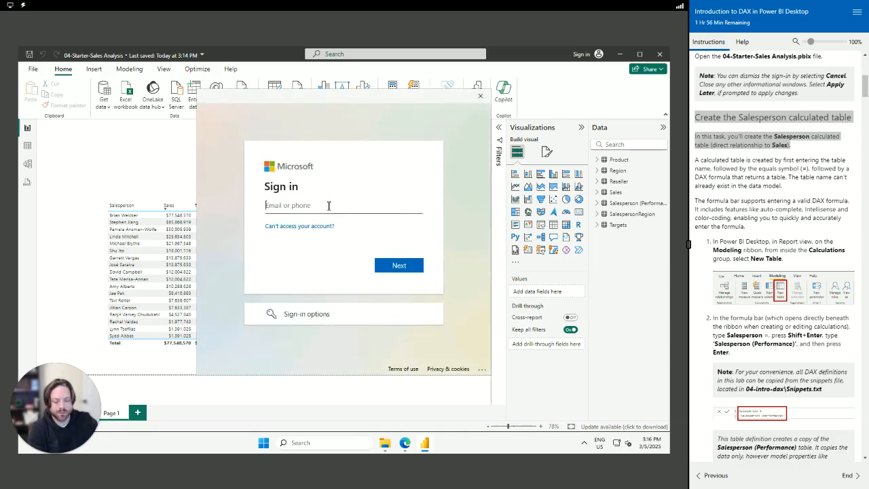
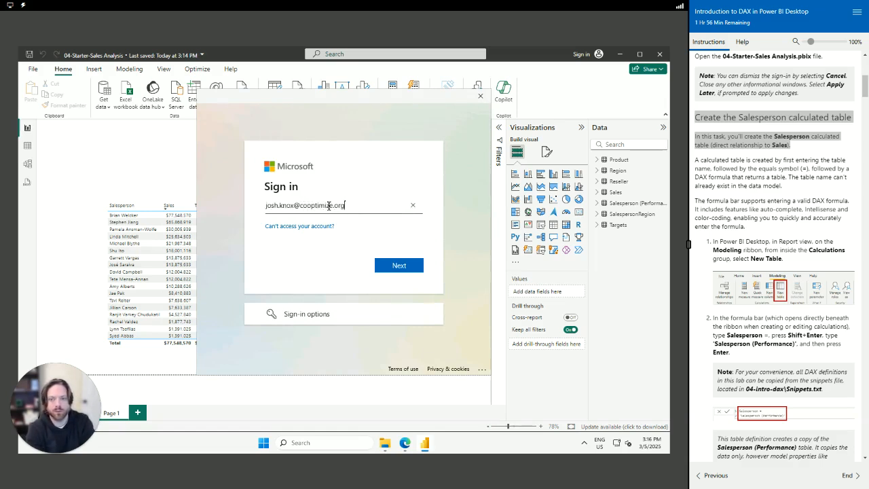
key(Return)
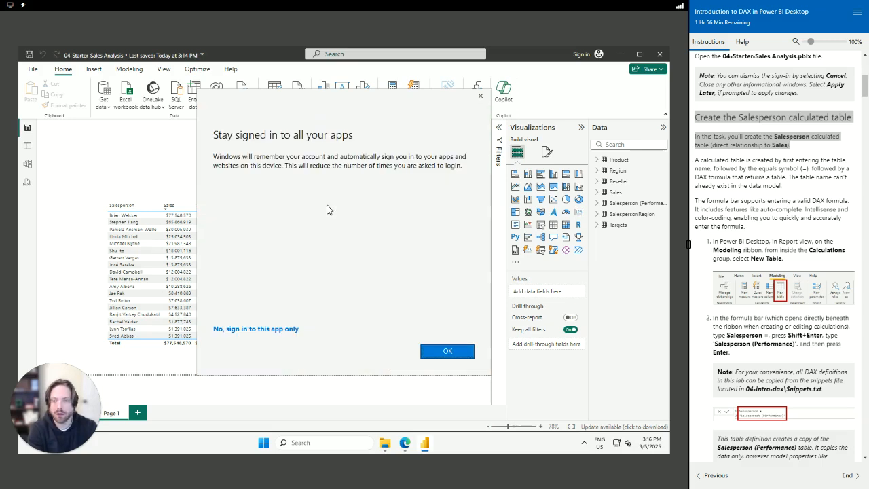
click(277, 330)
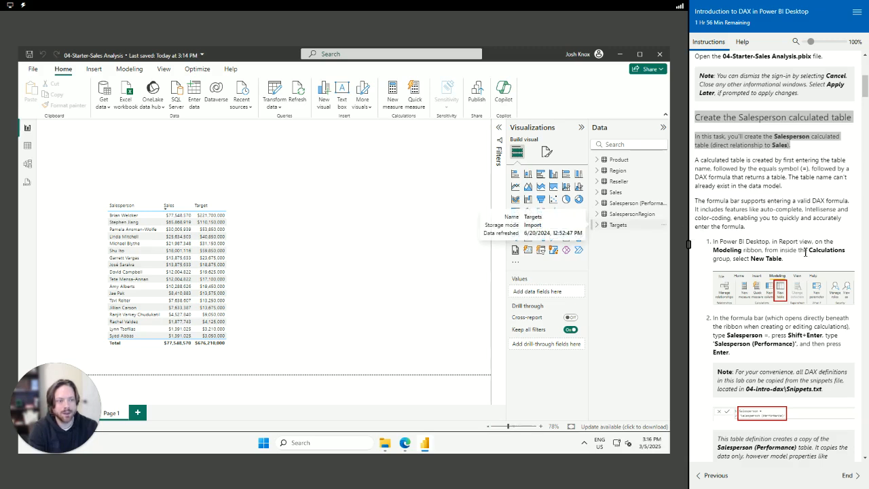
scroll(752, 314, down, 1)
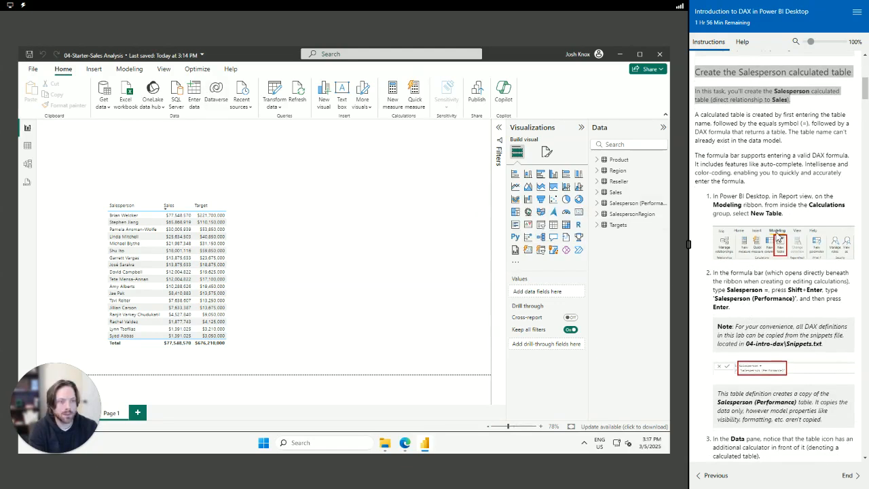
Create a new calculated table and begin the formula Salesperson = Salesperson('Salesperson (Performance)')
click(127, 71)
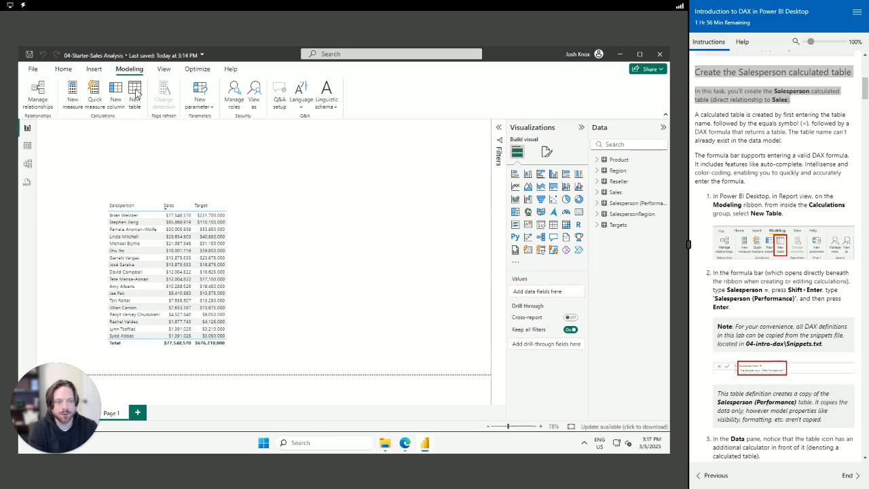
click(136, 93)
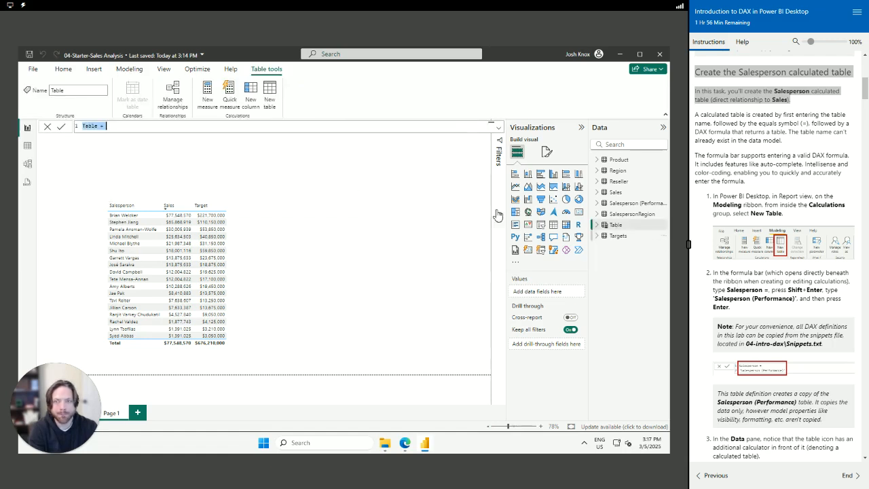
scroll(713, 291, down, 1)
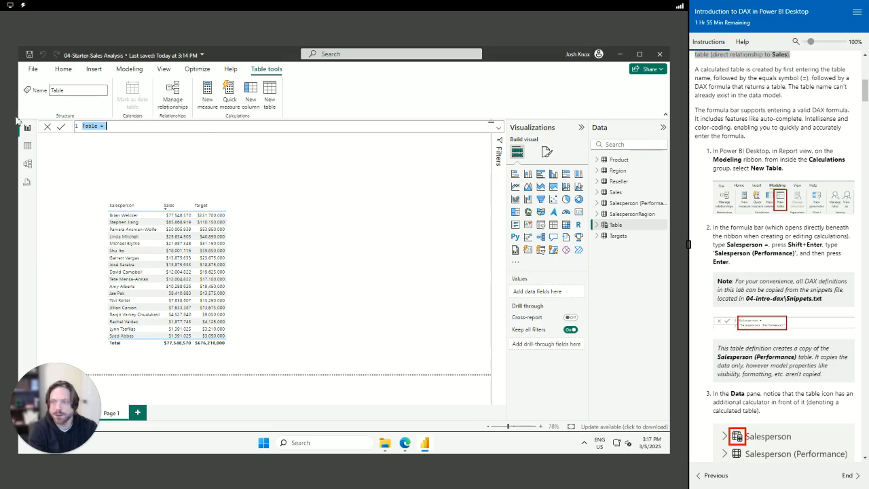
text(Sa)
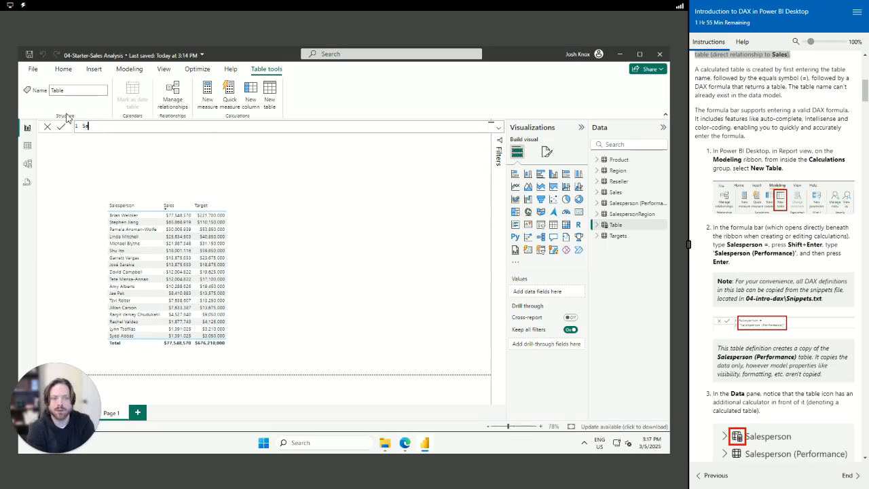
text(lesperson = Salesperson)
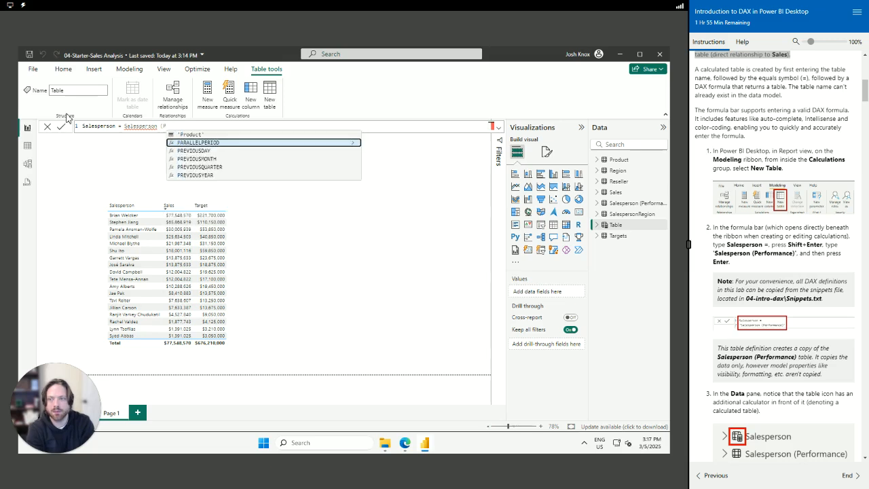
key(BackSpace)
text(()
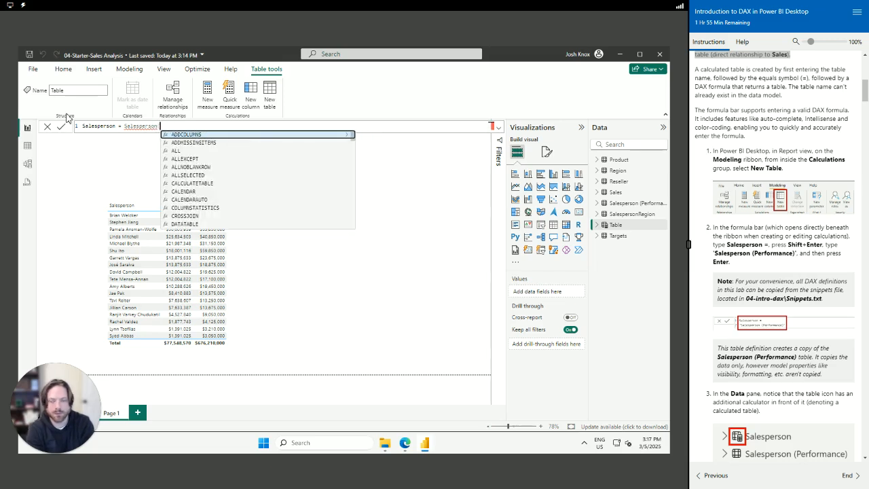
text(P)
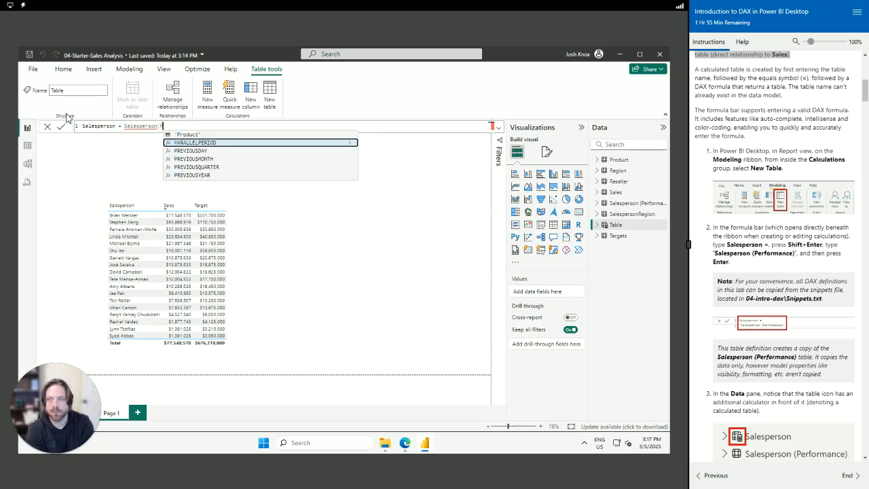
text(er)
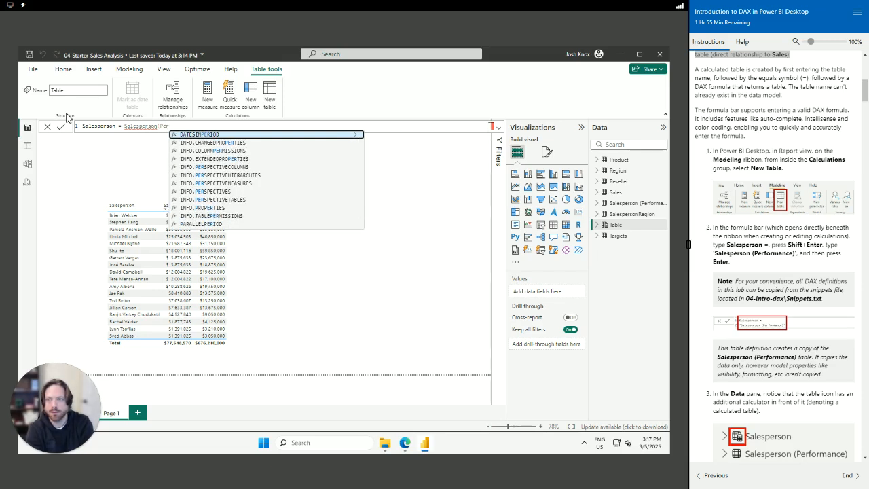
text(f)
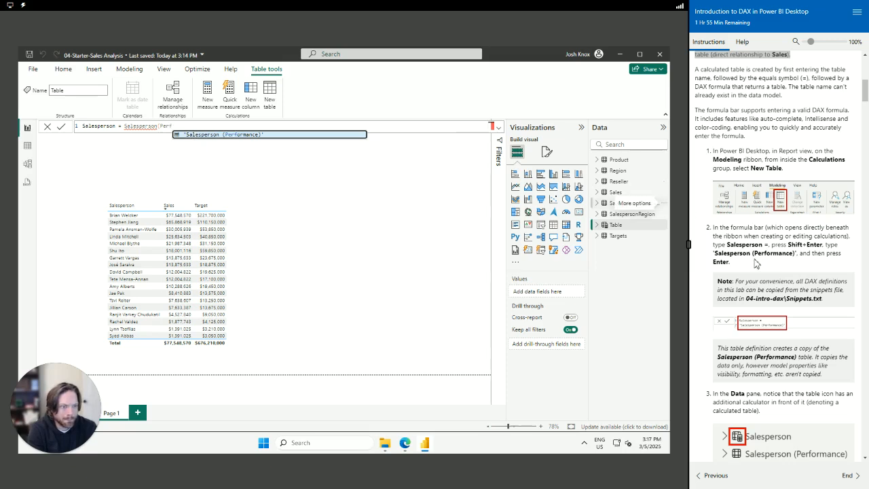
click(197, 134)
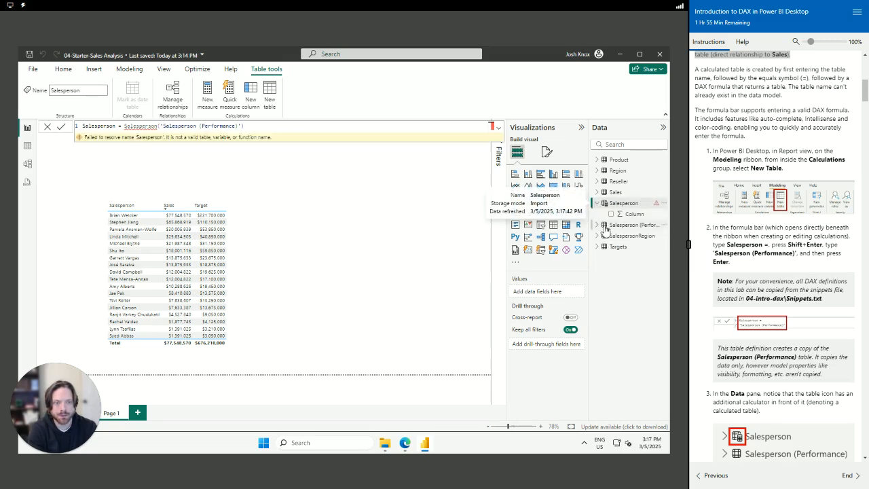
Correct the formula to Salesperson = 'Salesperson (Performance)', commit it, and highlight the snippets-file note
click(600, 226)
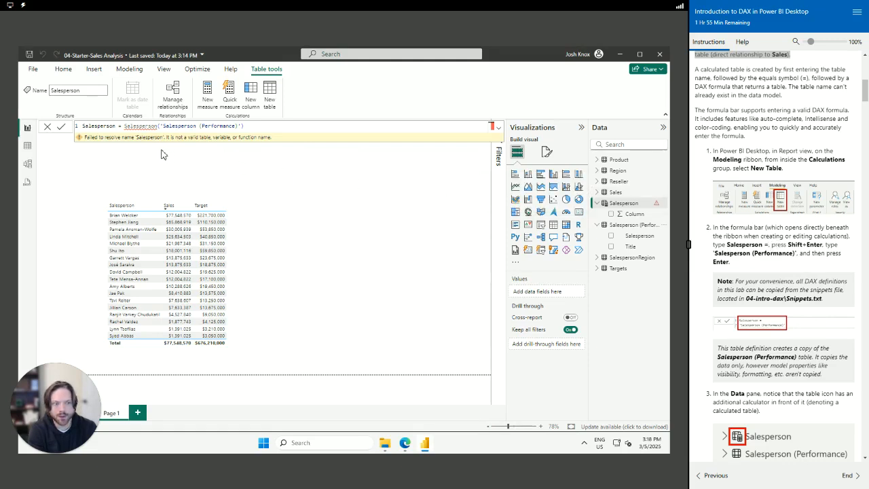
drag(254, 126, 122, 127)
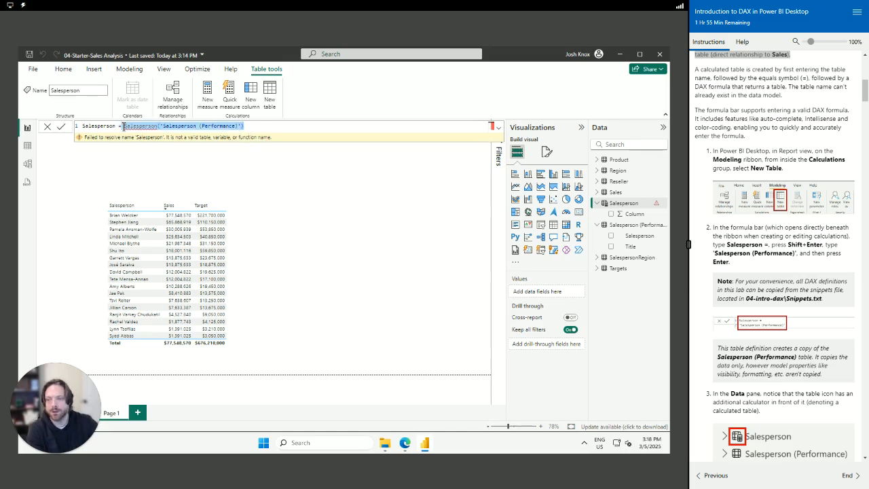
key(BackSpace)
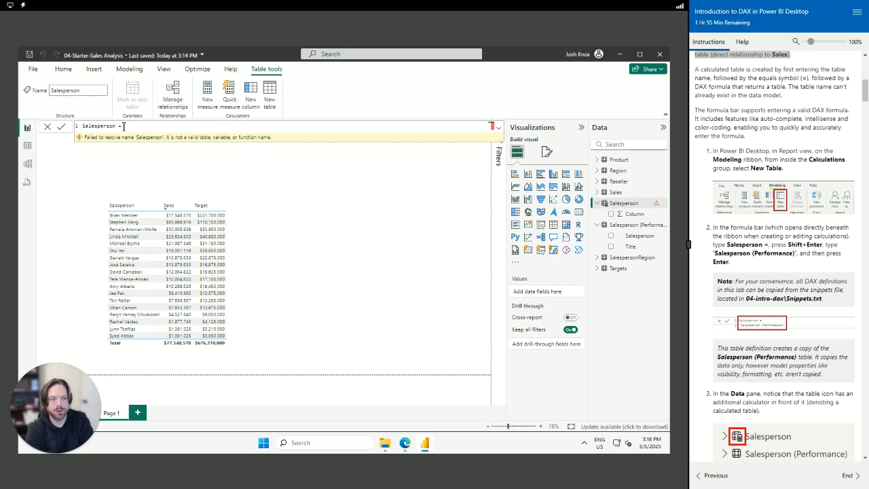
key(shift+Return)
text(')
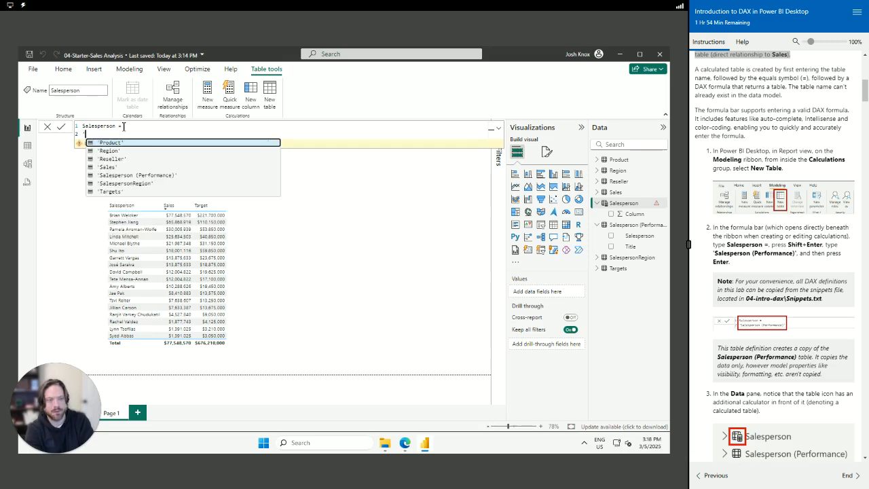
text(Sales)
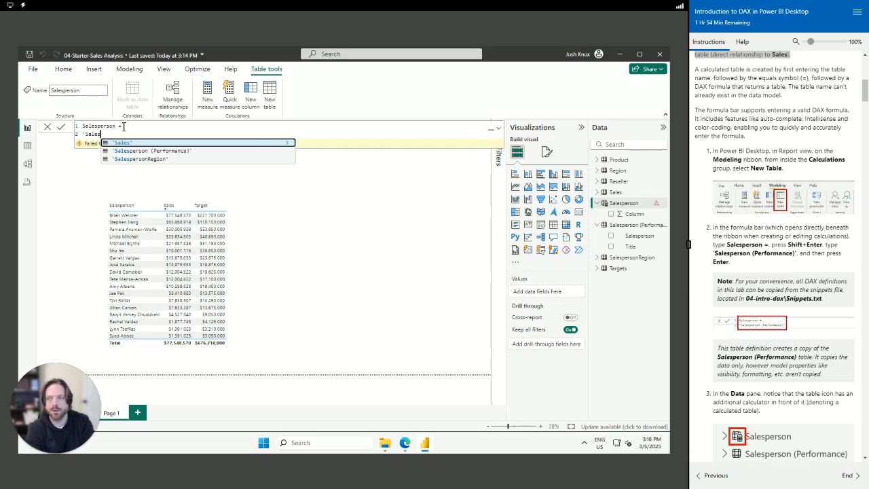
key(Down)
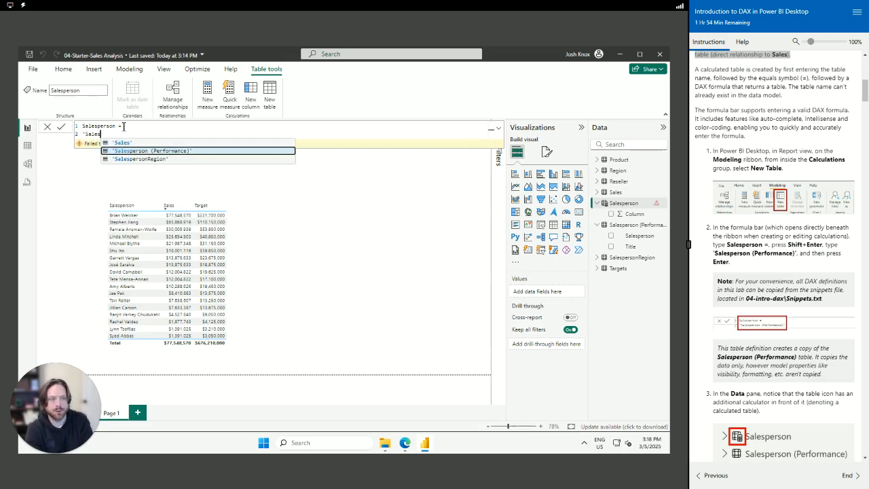
key(Tab)
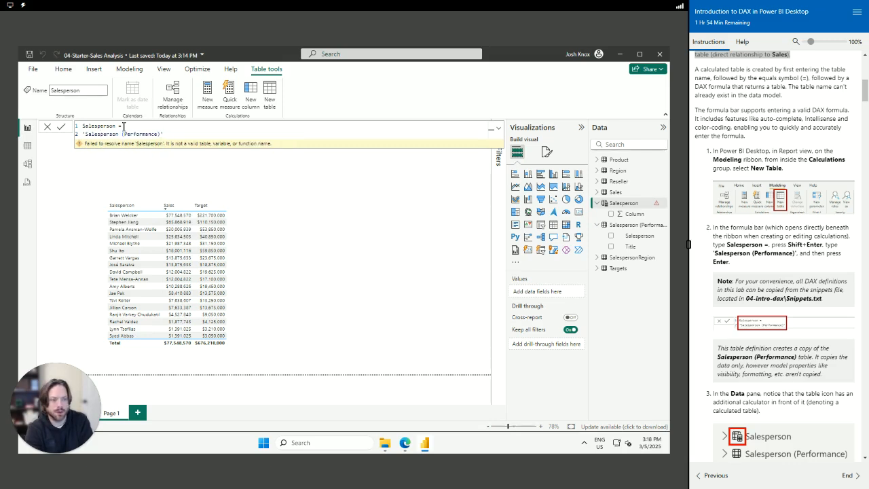
key(Return)
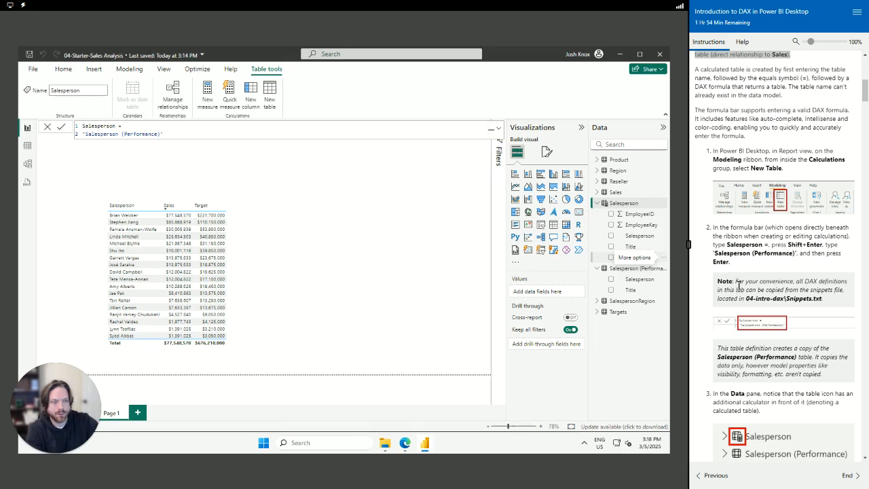
drag(735, 281, 838, 310)
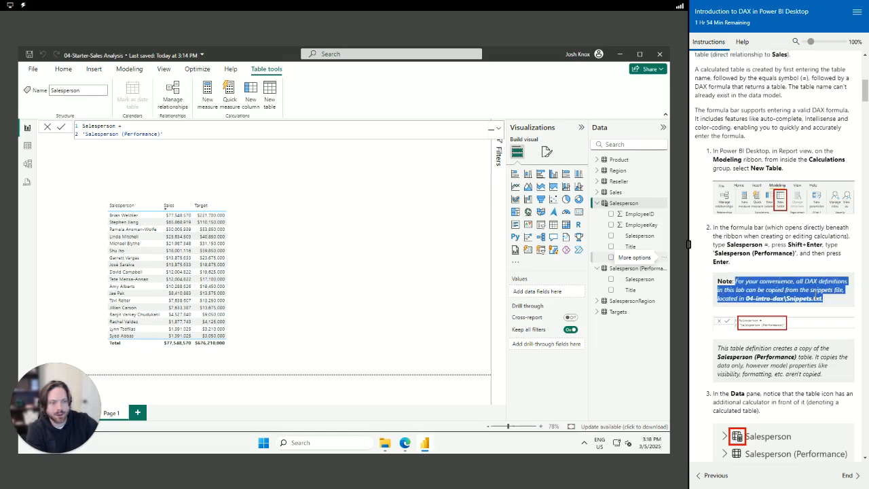
click(807, 291)
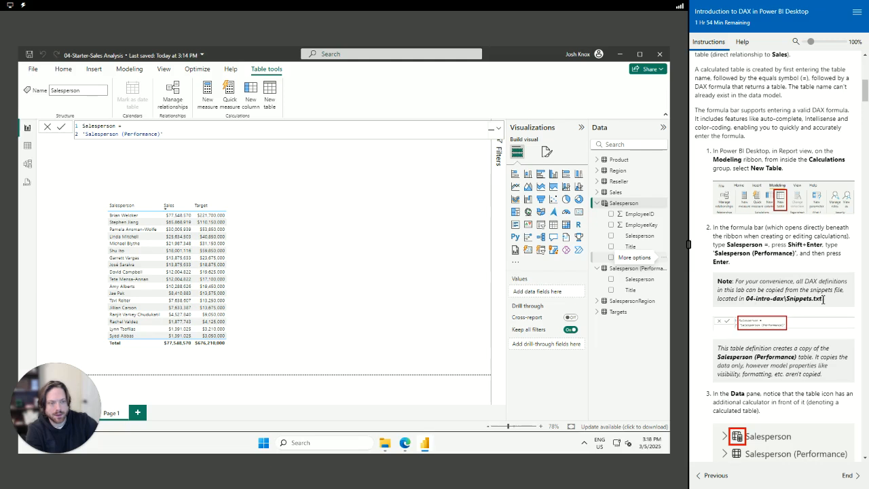
Open 04-Snippets.txt from the 04-intro-dax folder in Notepad and move its window right
mouse_move(385, 454)
click(412, 412)
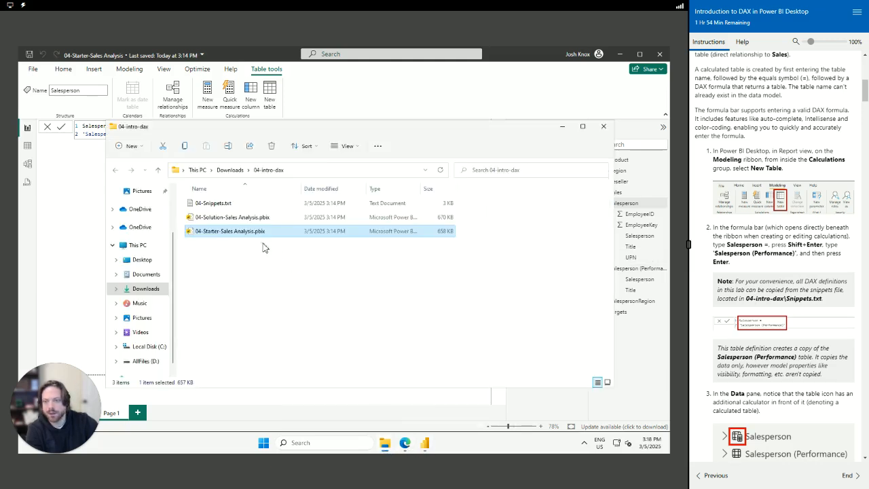
double_click(212, 204)
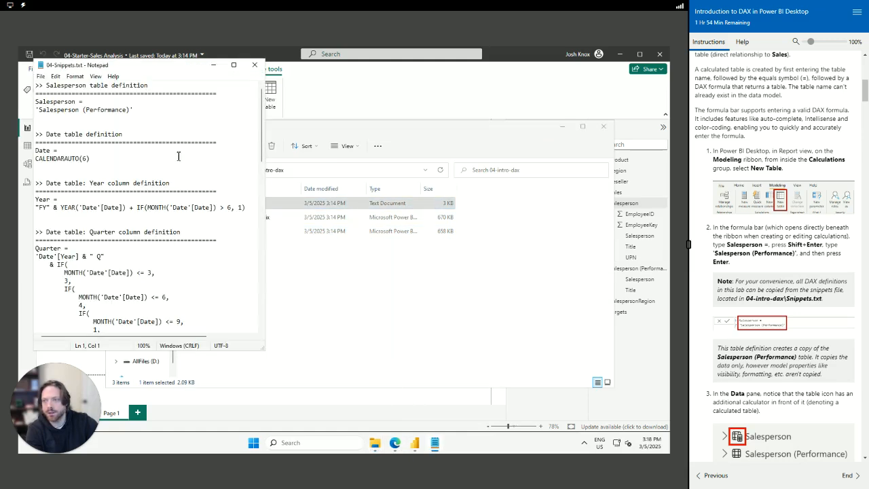
drag(145, 66, 506, 143)
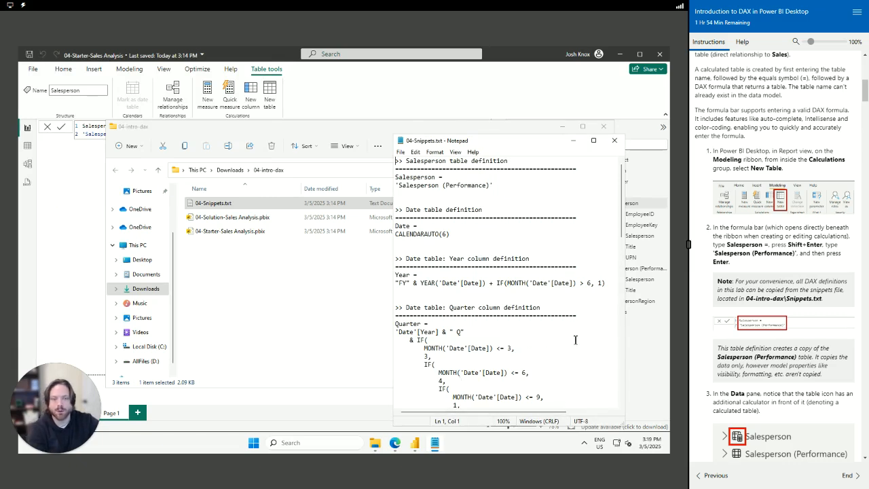
click(72, 219)
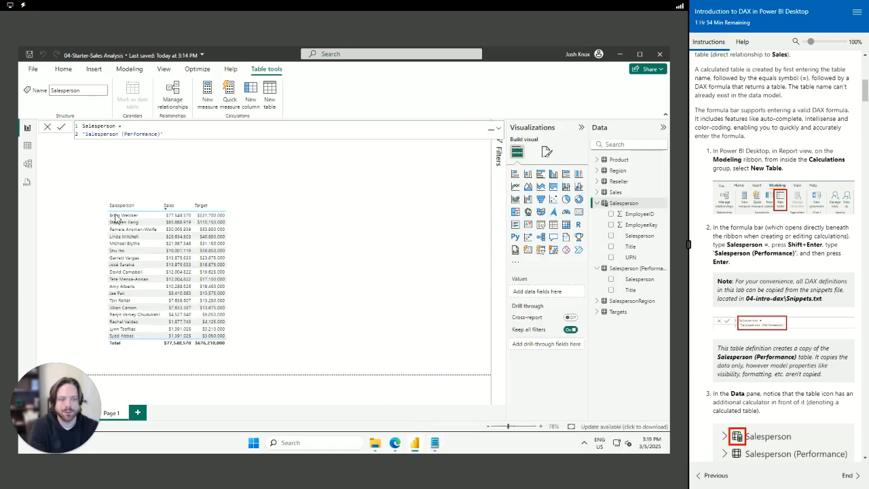
scroll(725, 313, down, 1)
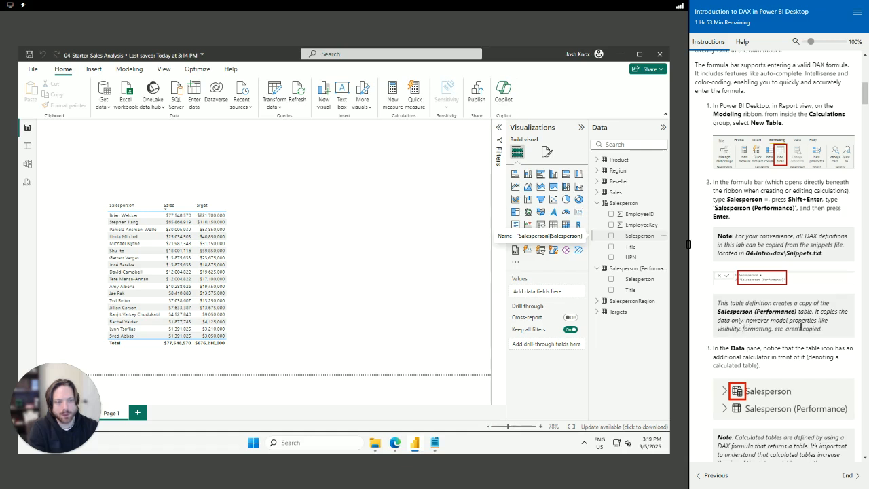
scroll(754, 360, down, 1)
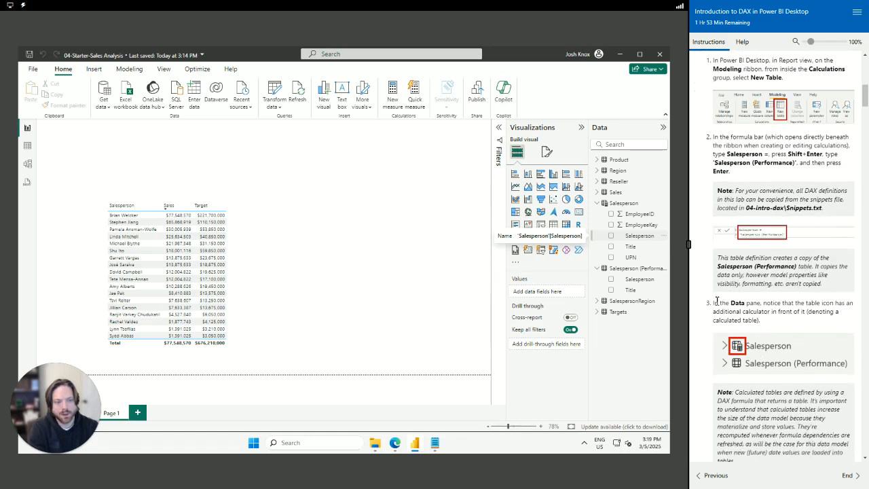
drag(713, 302, 766, 328)
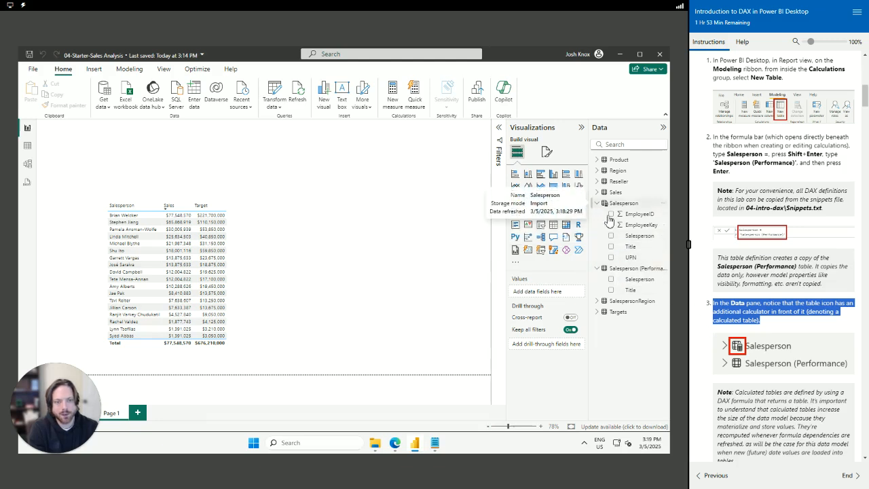
scroll(781, 343, down, 4)
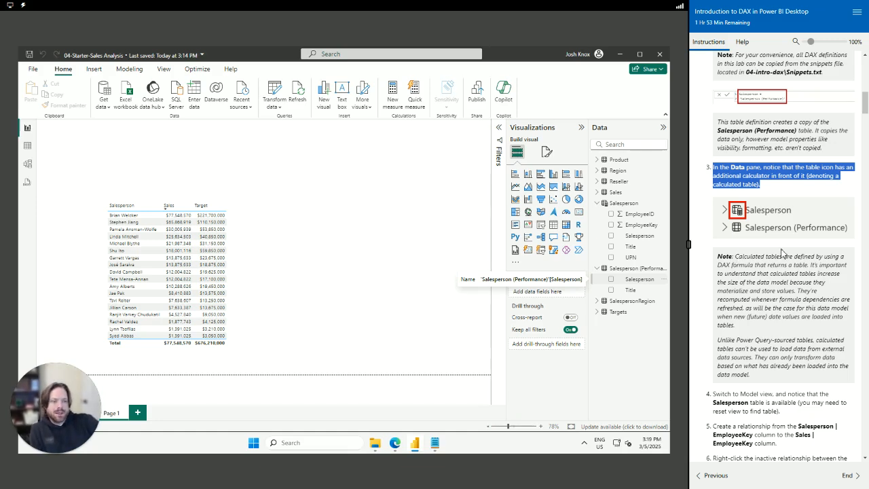
drag(755, 327, 761, 380)
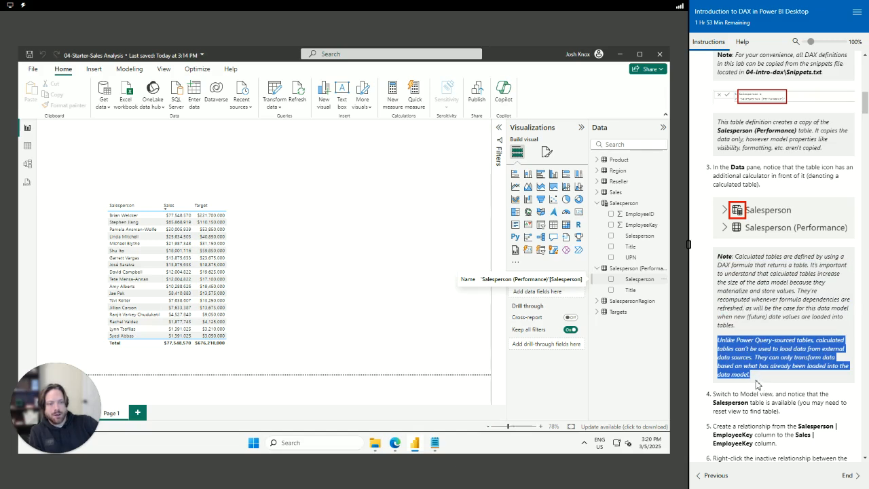
drag(760, 379, 716, 336)
scroll(768, 385, down, 2)
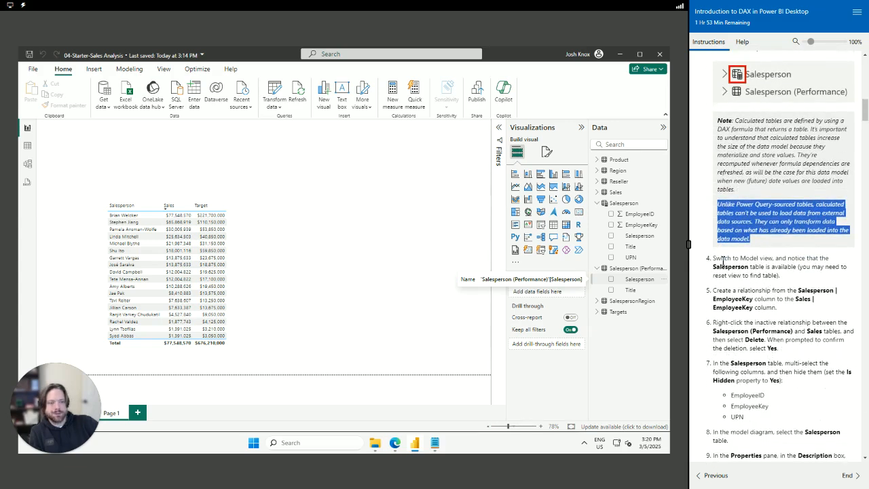
drag(712, 258, 801, 287)
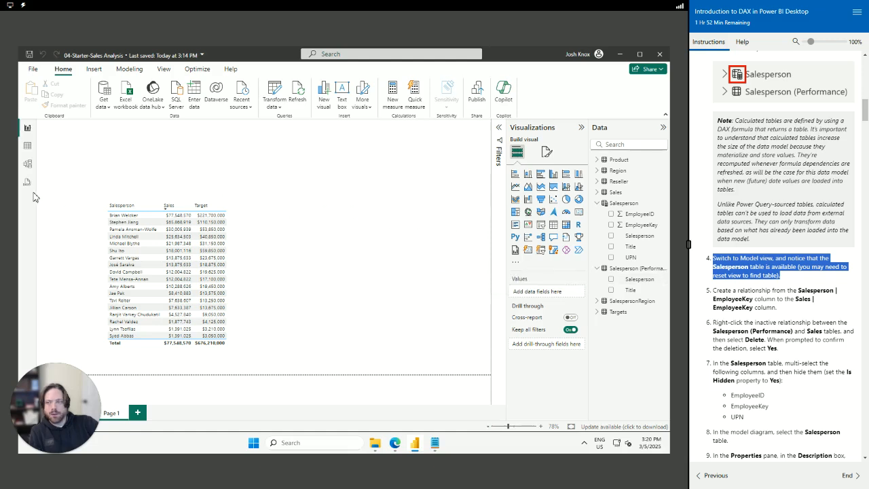
click(42, 254)
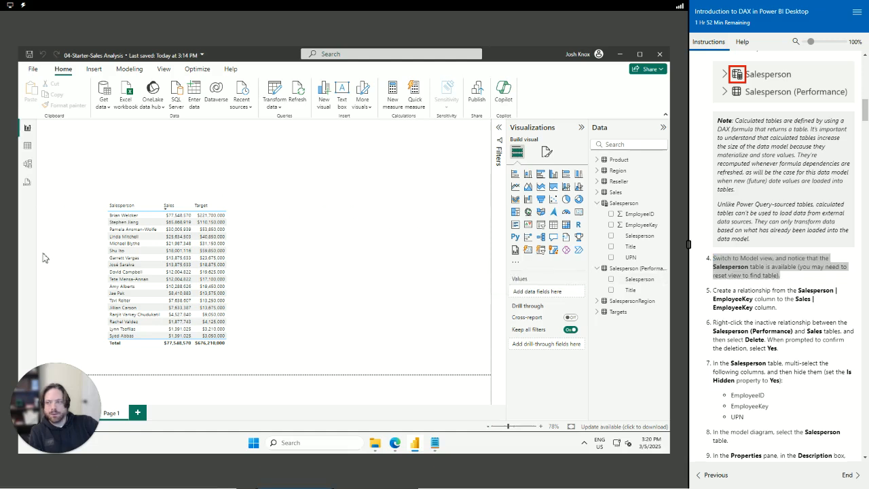
Switch to Model view and zoom the diagram to locate the new Salesperson table
click(30, 169)
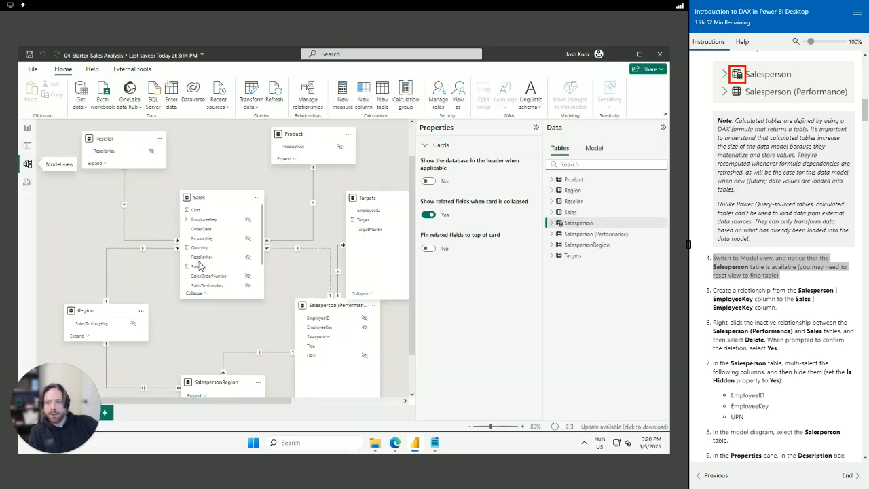
scroll(279, 278, down, 3)
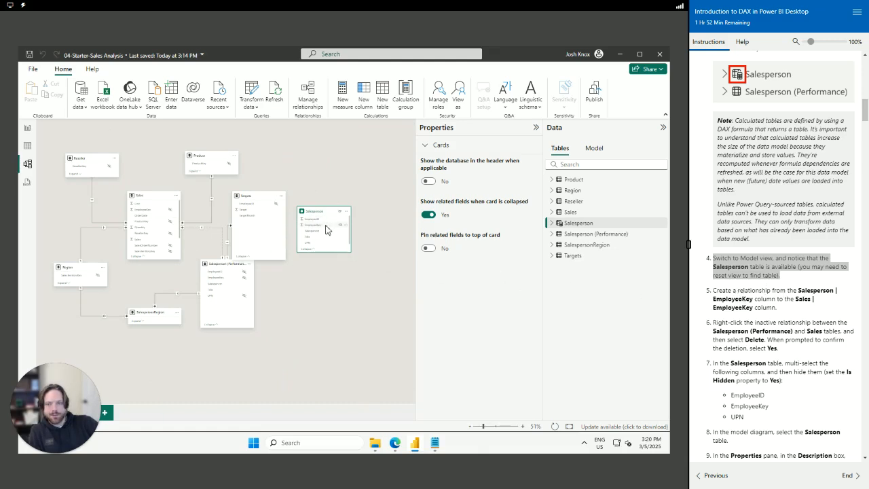
scroll(329, 231, up, 4)
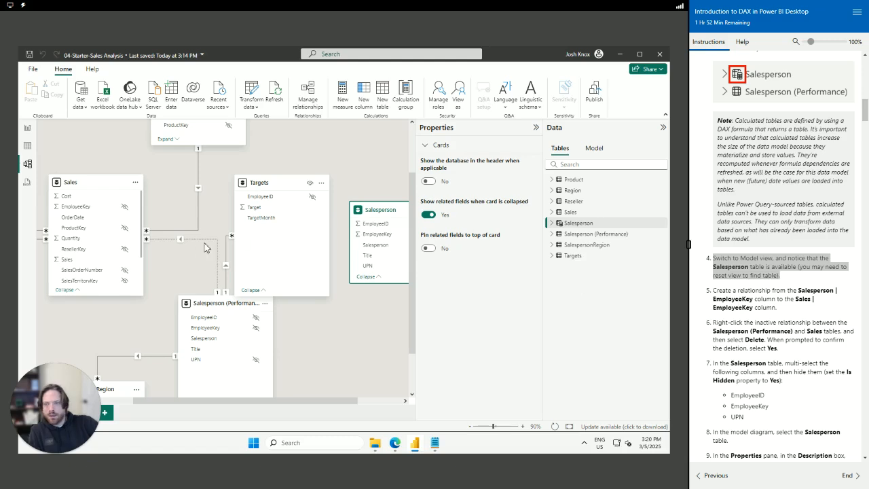
scroll(197, 249, down, 2)
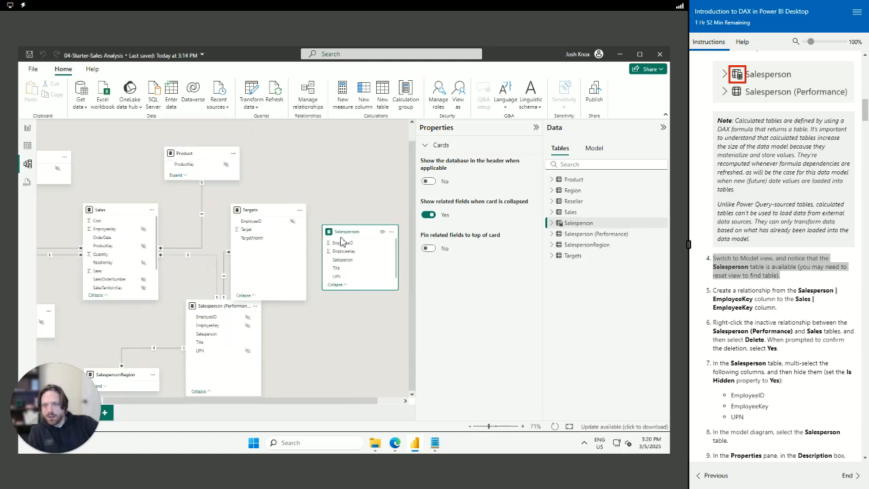
Place the Salesperson card near Product and relate its EmployeeKey to Sales EmployeeKey
drag(347, 237, 195, 241)
click(353, 183)
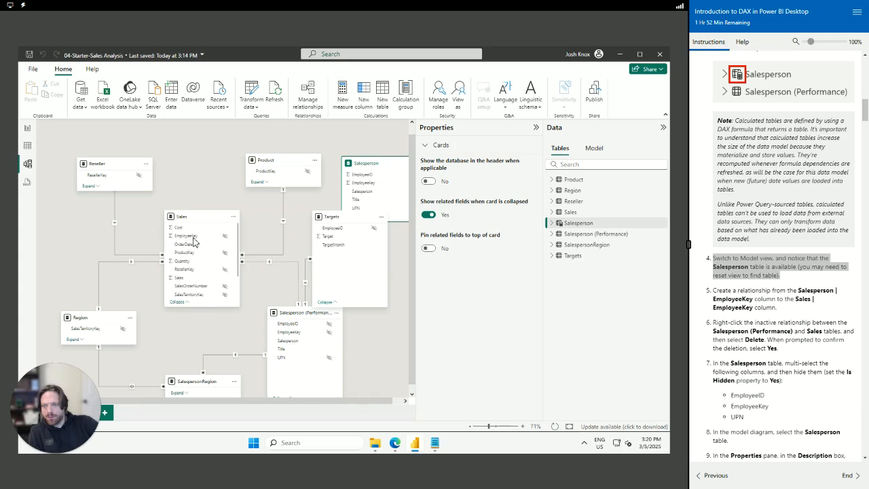
drag(194, 241, 194, 241)
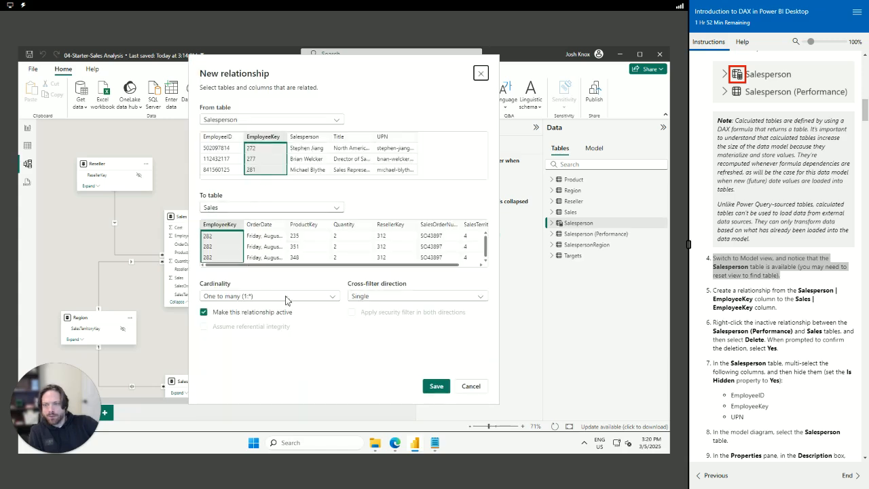
click(440, 389)
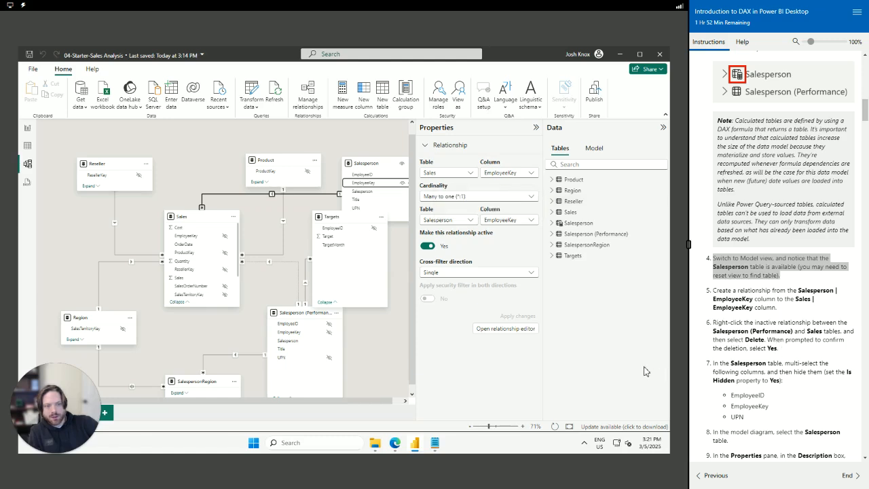
Inspect Salesperson (Performance), then delete its inactive relationship with Sales via Manage relationships
click(303, 314)
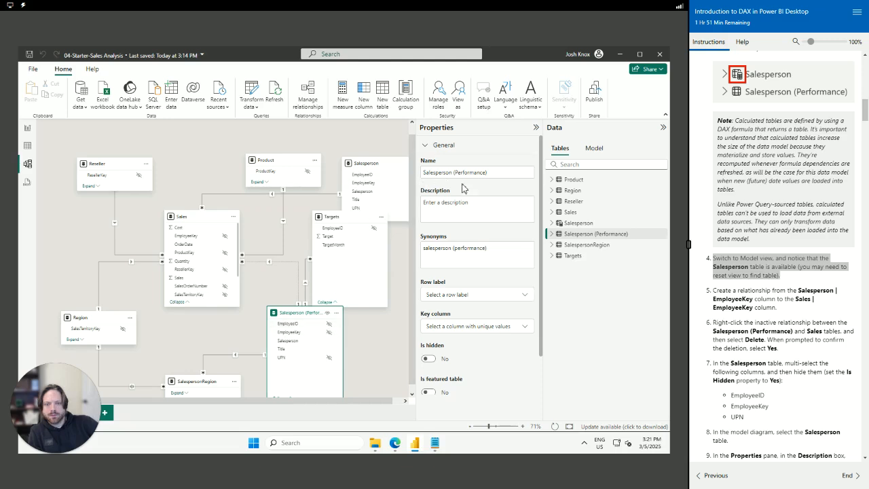
click(553, 235)
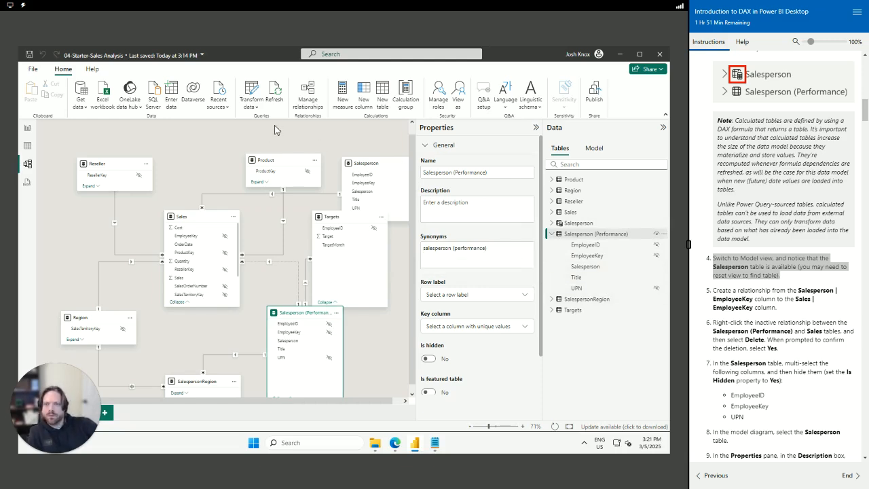
click(304, 101)
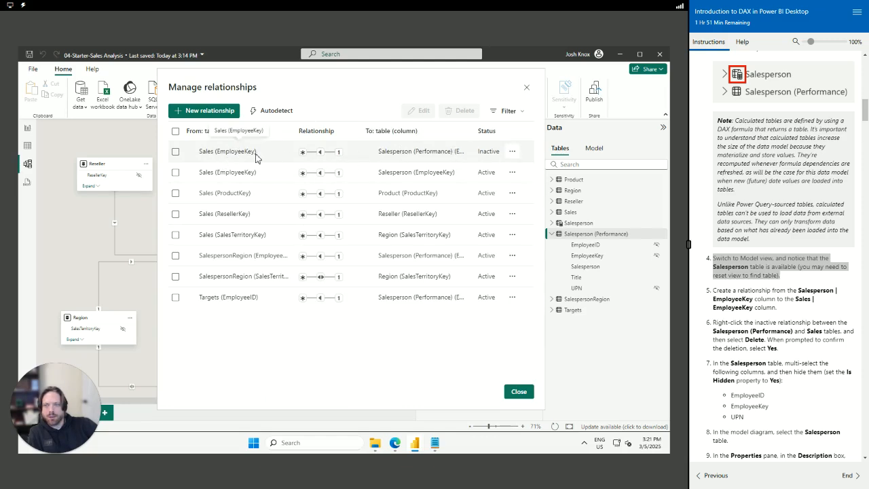
click(512, 152)
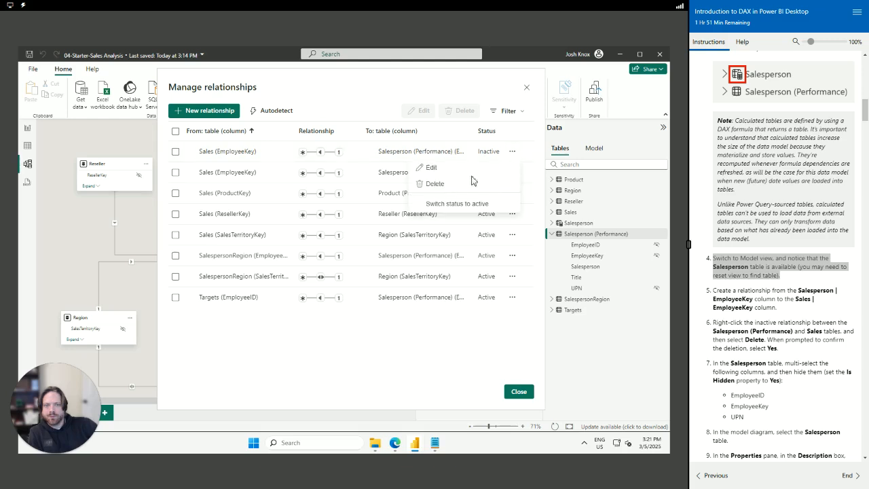
click(455, 186)
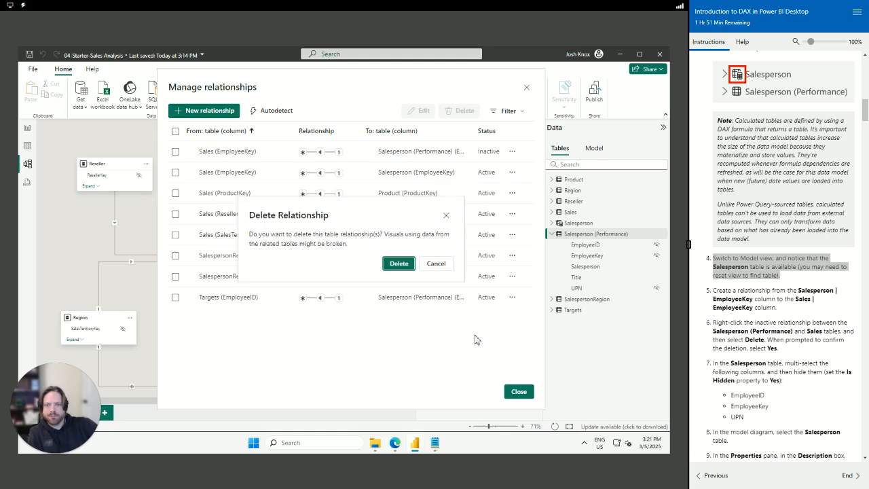
click(397, 264)
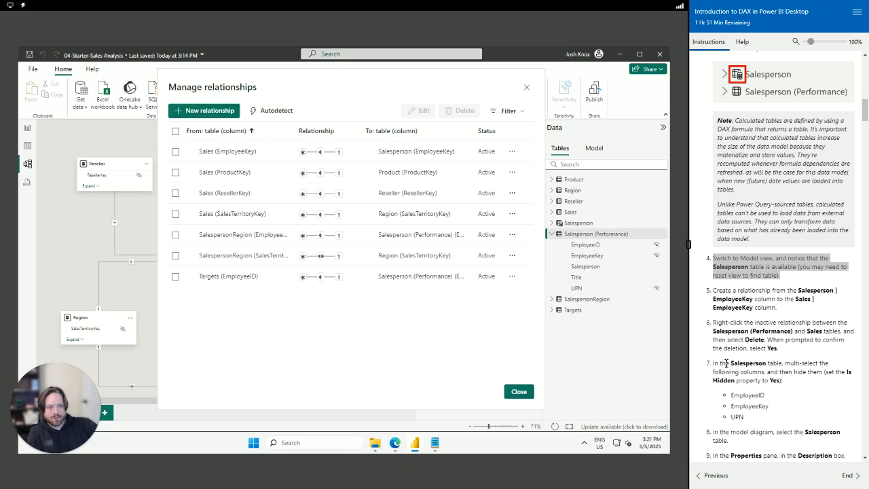
click(518, 392)
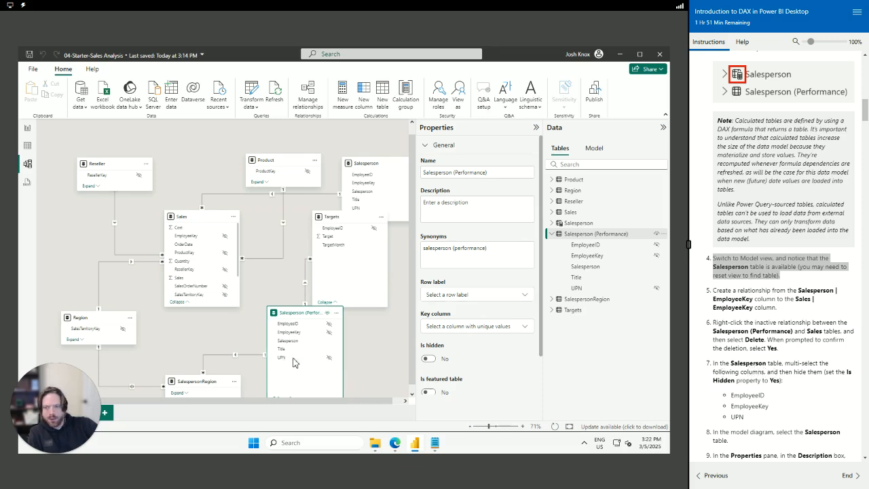
Select EmployeeID, EmployeeKey and UPN in the Salesperson table and hide them
click(388, 190)
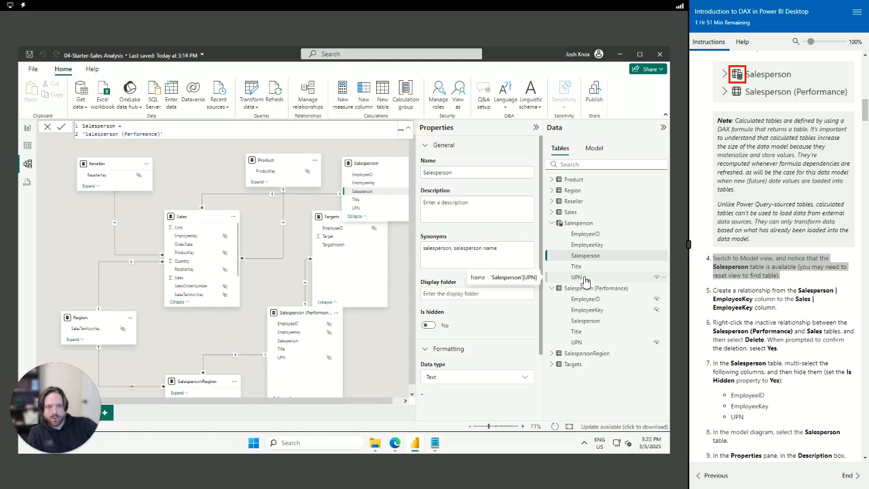
ctrl+click(583, 277)
click(592, 235)
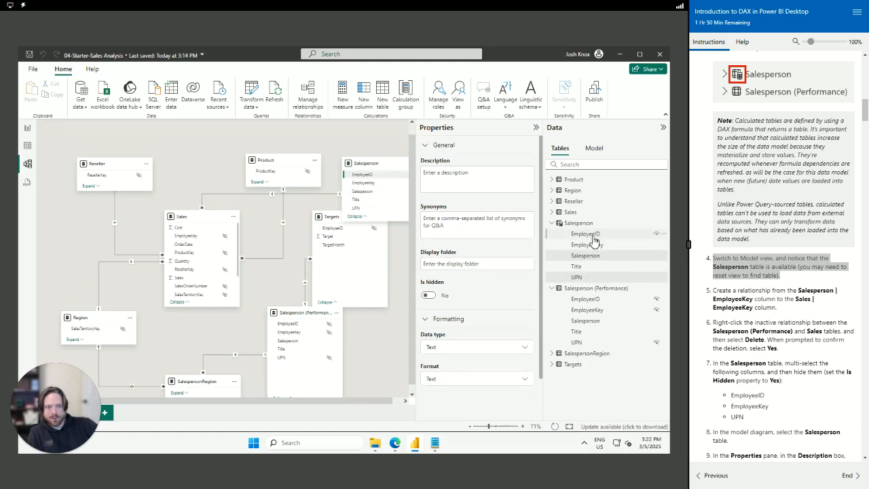
ctrl+click(594, 246)
ctrl+click(580, 277)
right_click(604, 246)
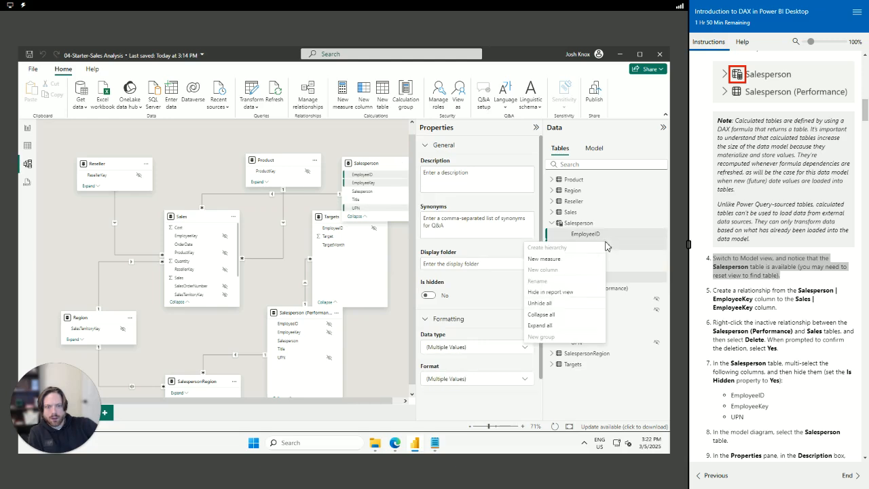
click(633, 278)
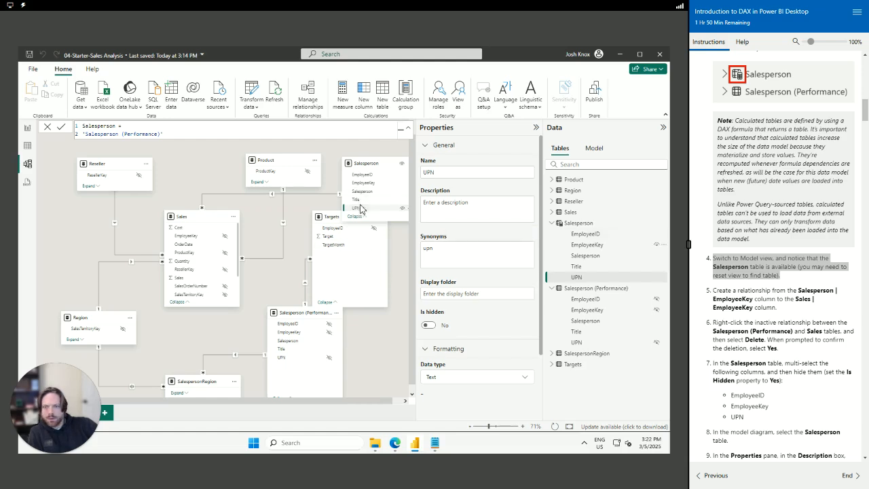
ctrl+click(369, 182)
ctrl+click(365, 175)
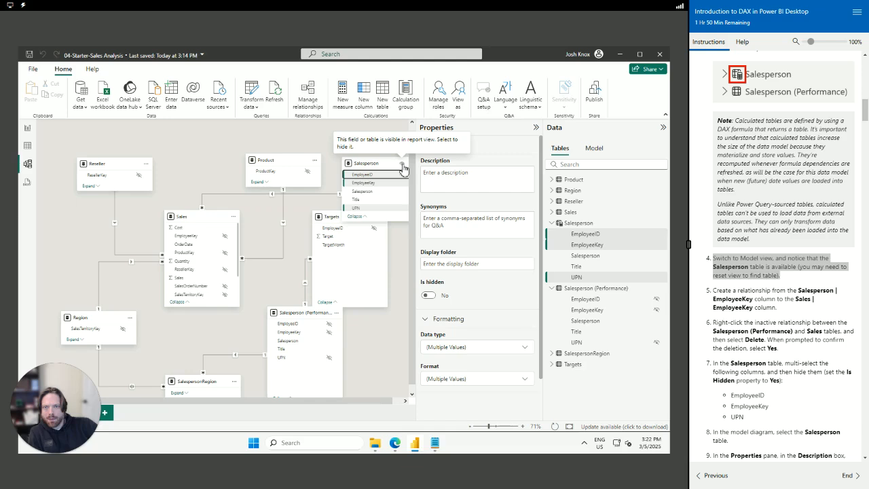
click(404, 176)
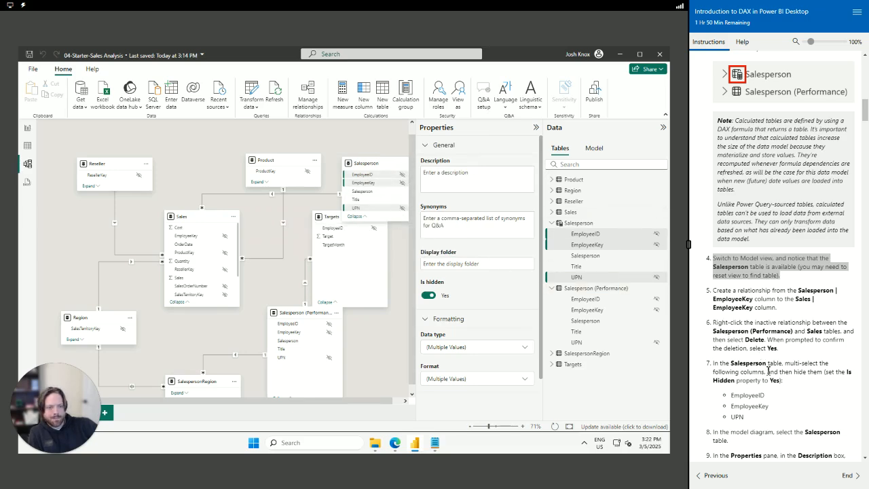
scroll(768, 370, down, 3)
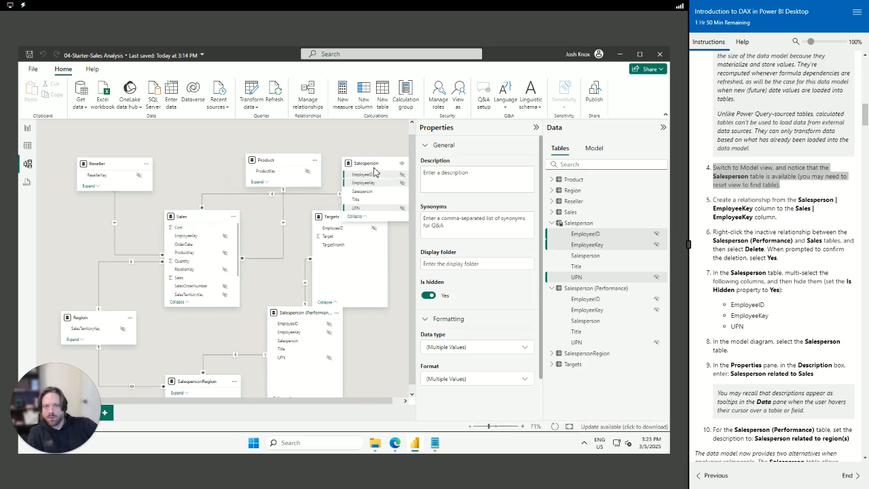
Show the Model tree in the Data pane, dismiss its intro pop-up, and select Salesperson
click(599, 148)
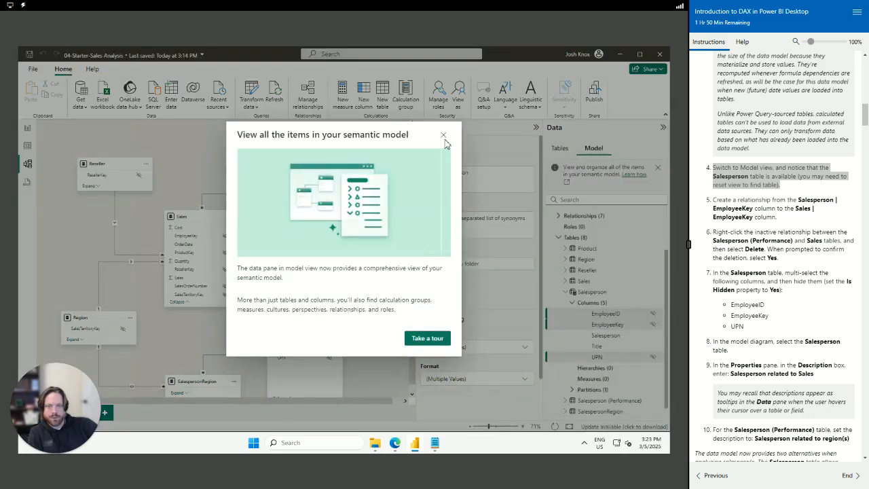
click(444, 135)
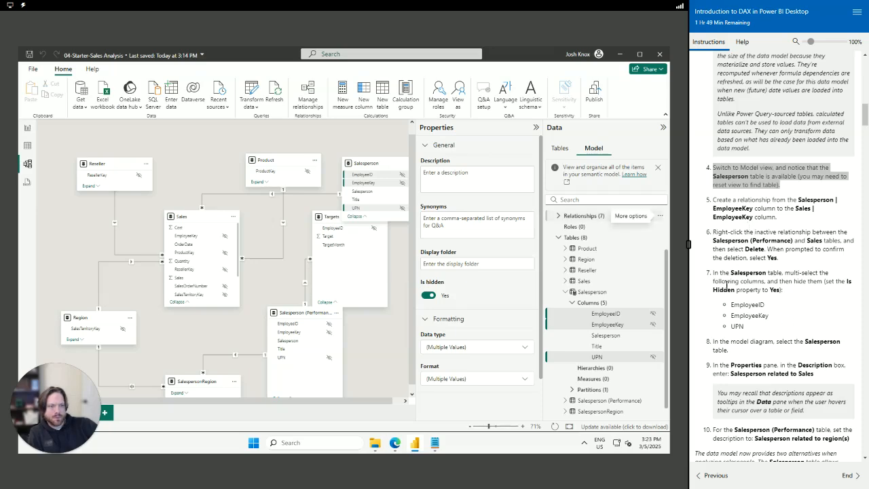
scroll(727, 285, down, 2)
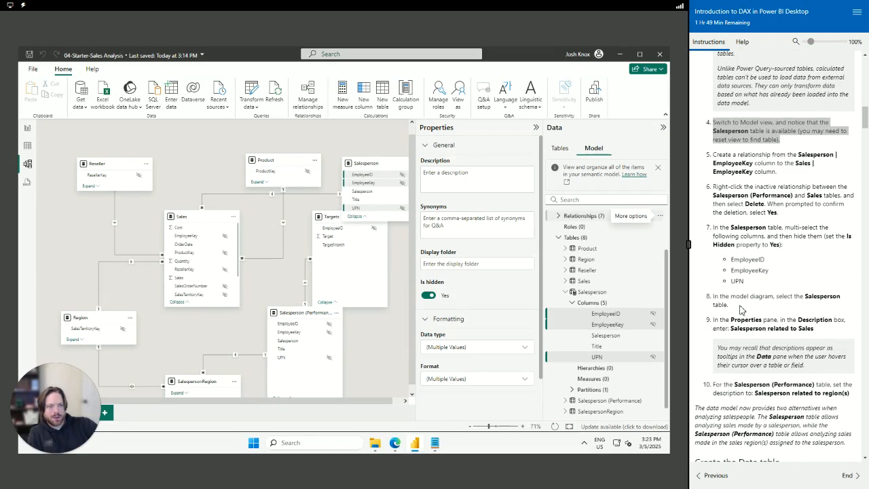
drag(727, 323, 837, 331)
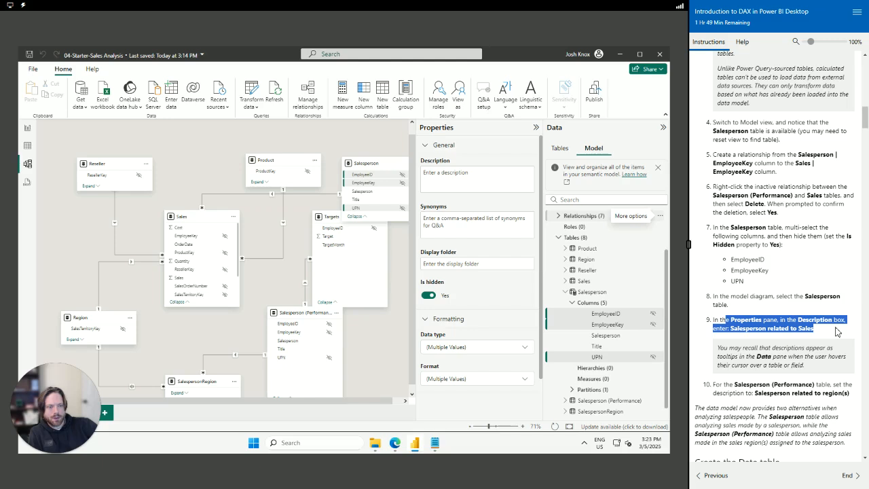
click(758, 311)
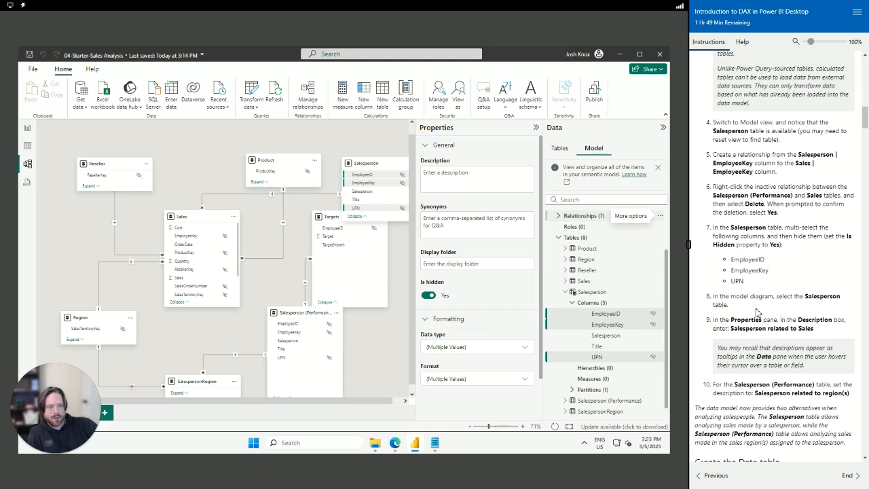
click(592, 292)
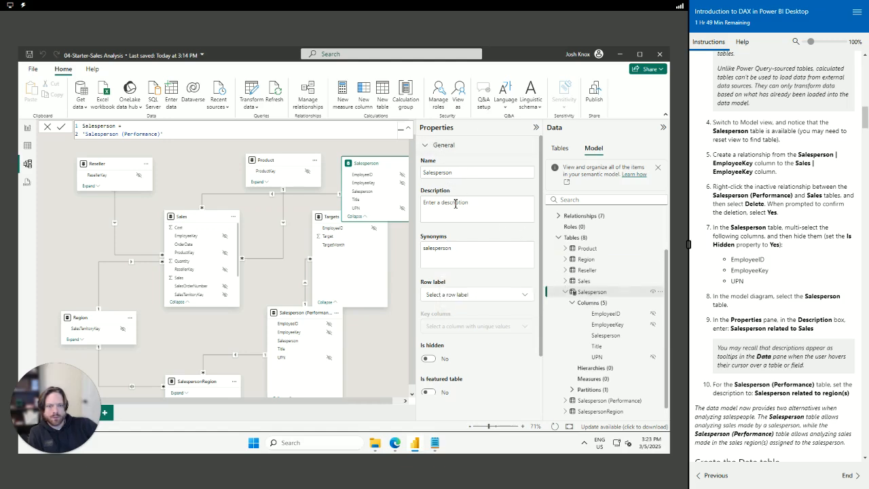
Describe the Salesperson column as 'Salesperson related to Sales' and collapse the Salesperson table
click(605, 338)
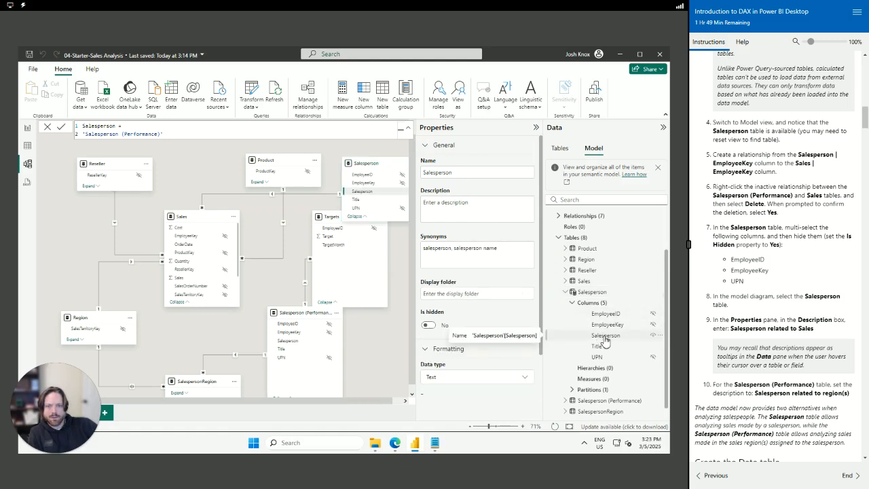
click(453, 204)
text(Salesperson related to Sales)
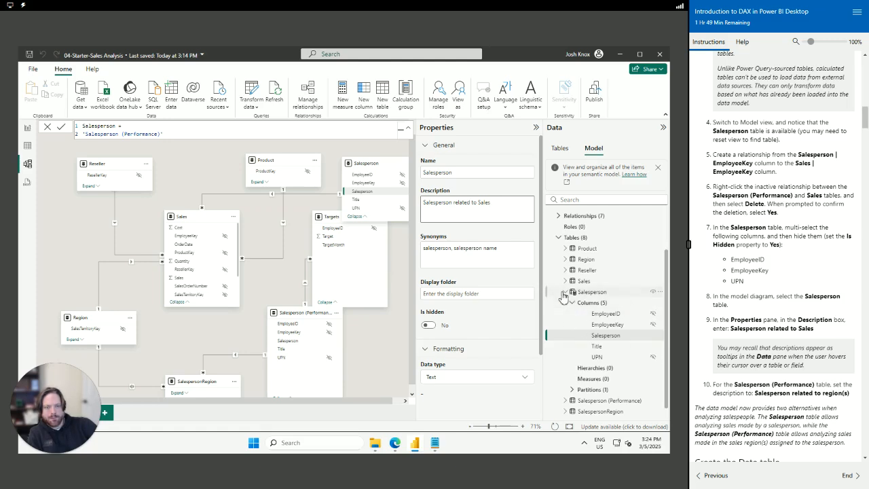
scroll(566, 299, up, 2)
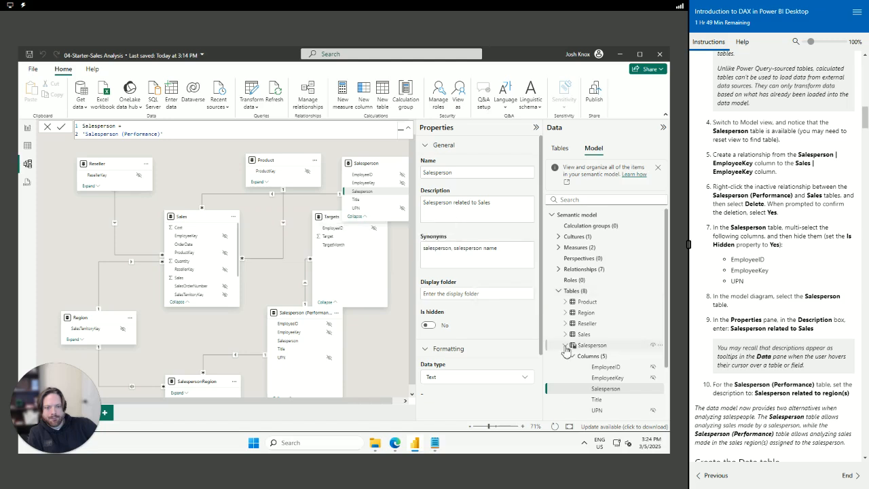
click(565, 346)
Give the Salesperson (Performance) table the description 'Salesperson related to region(s)'
click(569, 358)
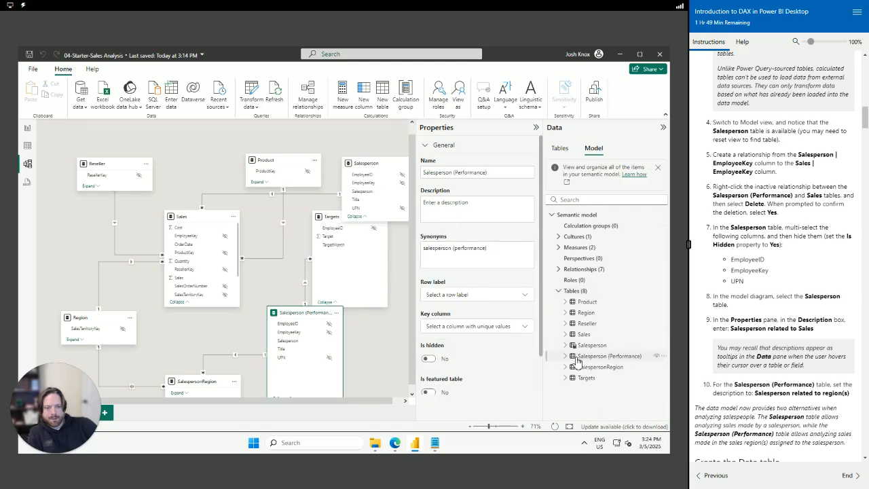
click(565, 356)
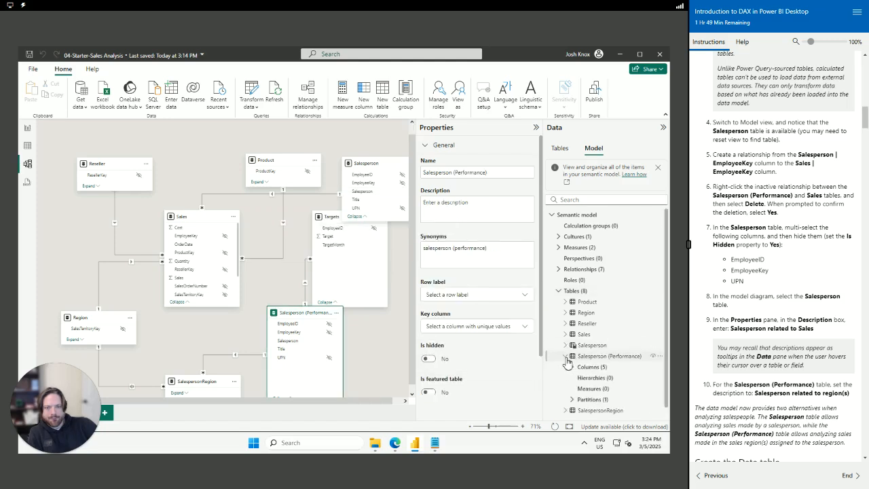
click(573, 367)
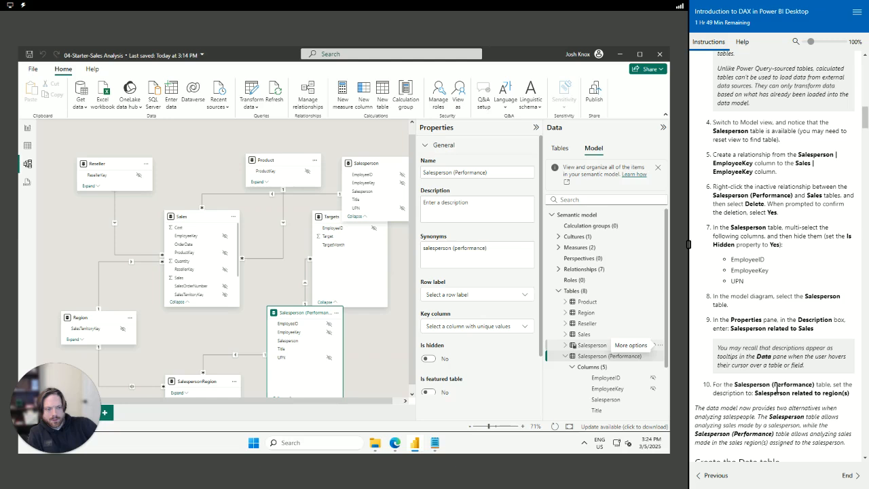
click(590, 360)
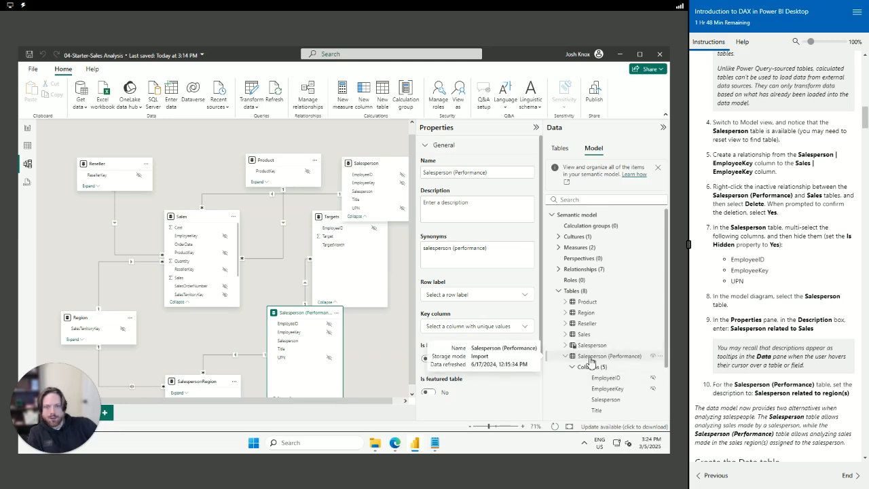
click(451, 209)
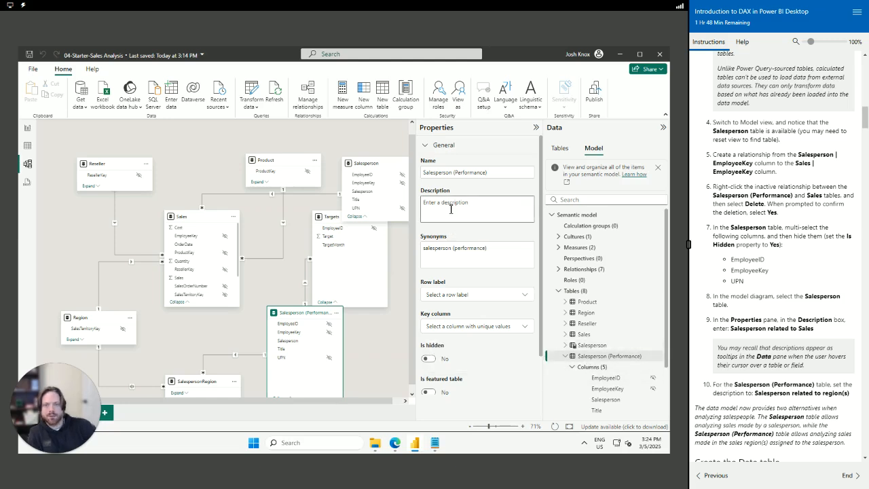
text(Salesperson related to region(s)
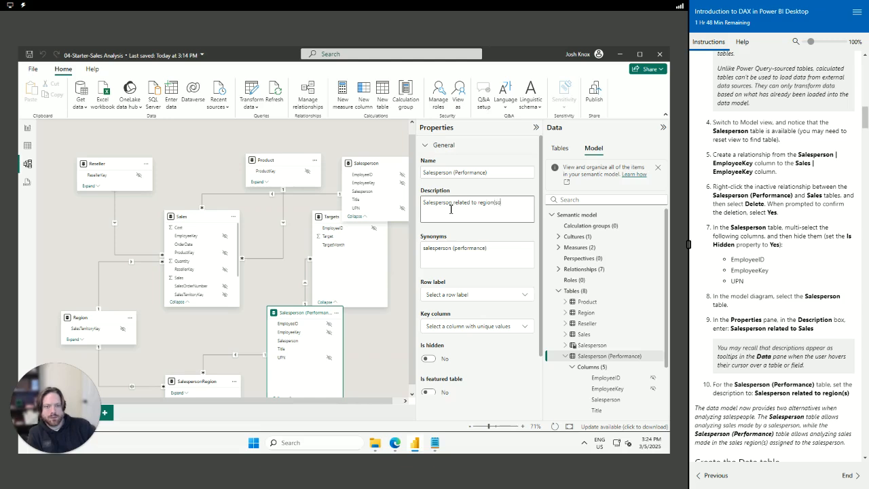
Give the Salesperson table the description 'Salesperson related to sales'
click(589, 345)
click(447, 208)
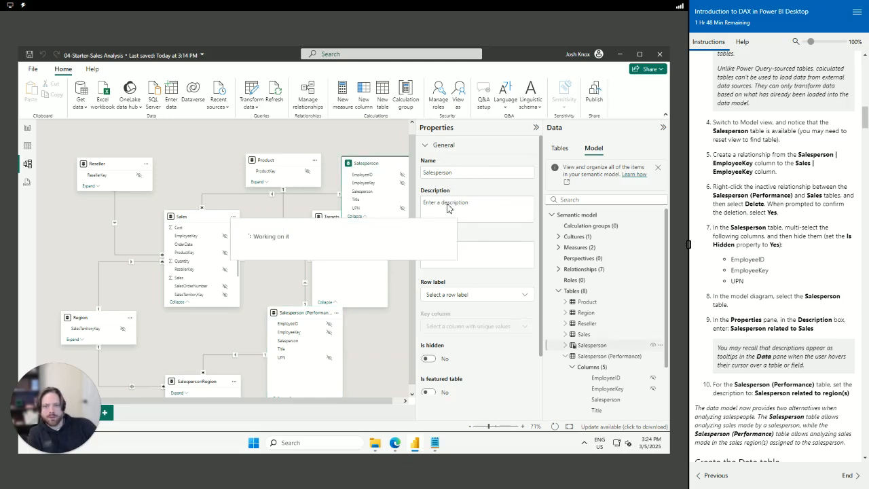
text(Sal)
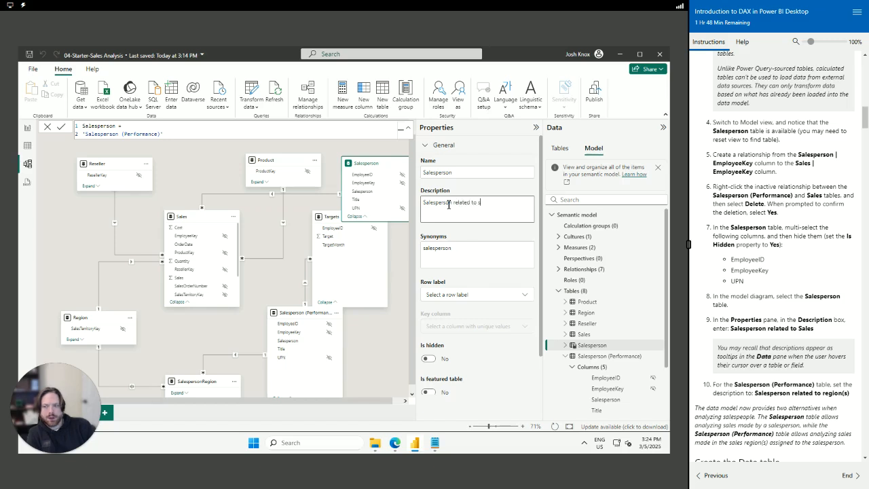
text(es)
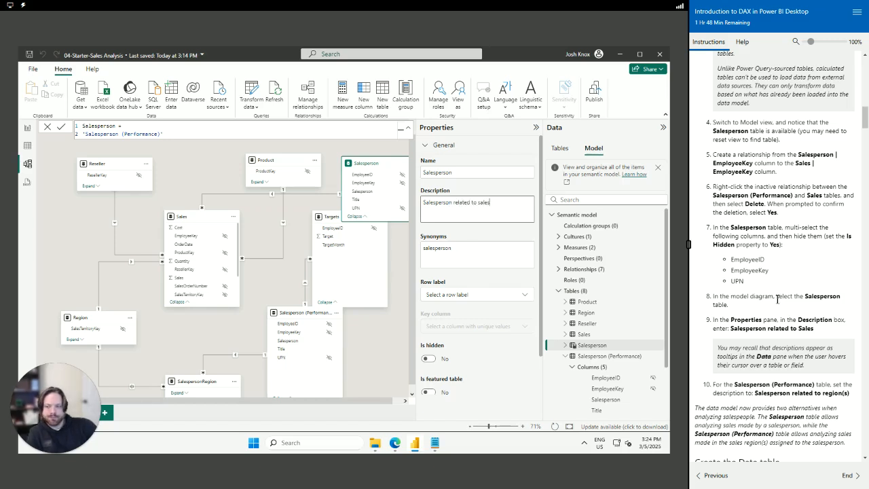
scroll(772, 307, down, 1)
scroll(772, 307, down, 3)
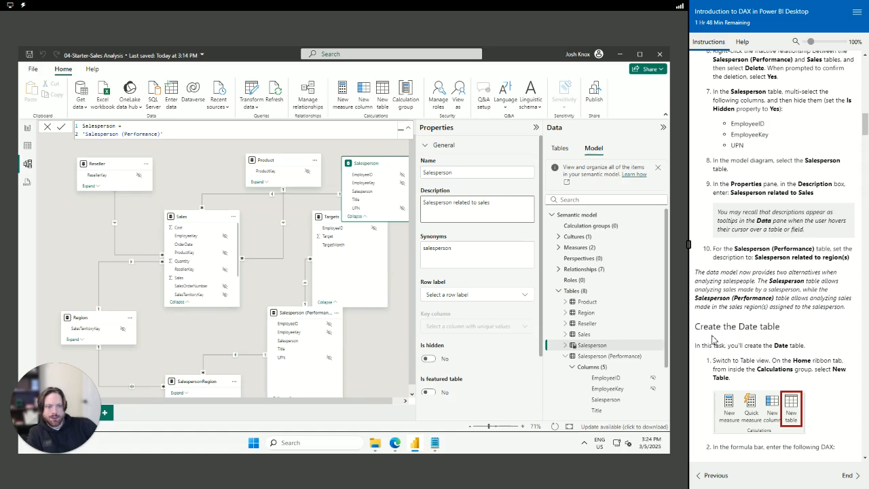
scroll(749, 339, down, 3)
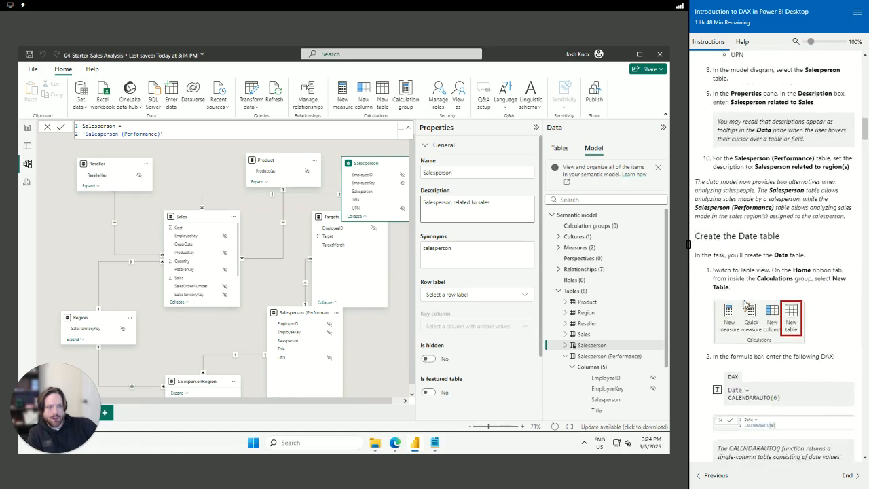
click(27, 145)
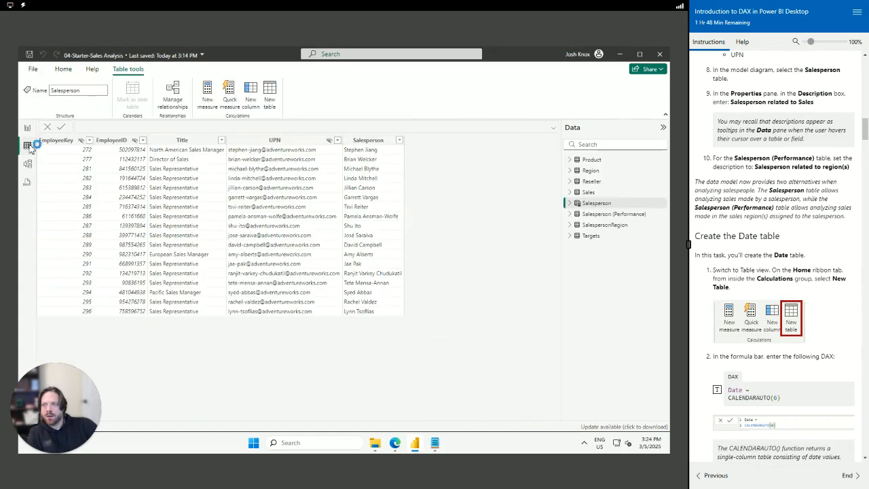
click(63, 70)
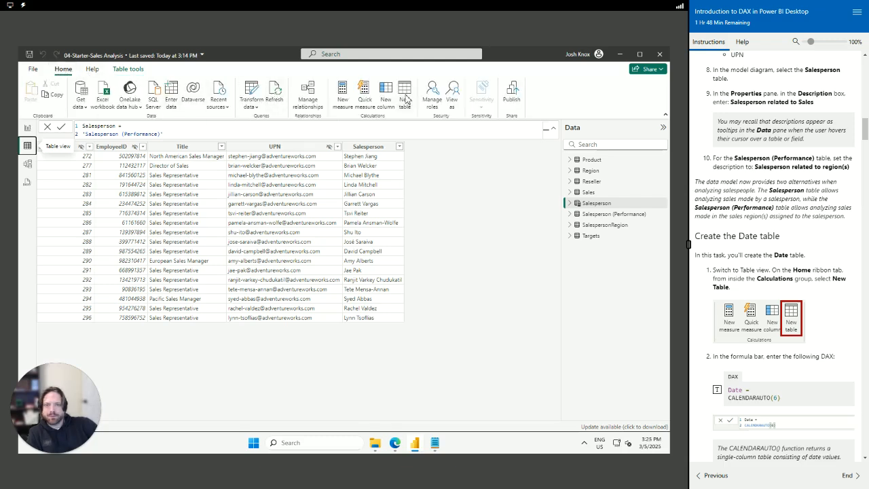
click(406, 99)
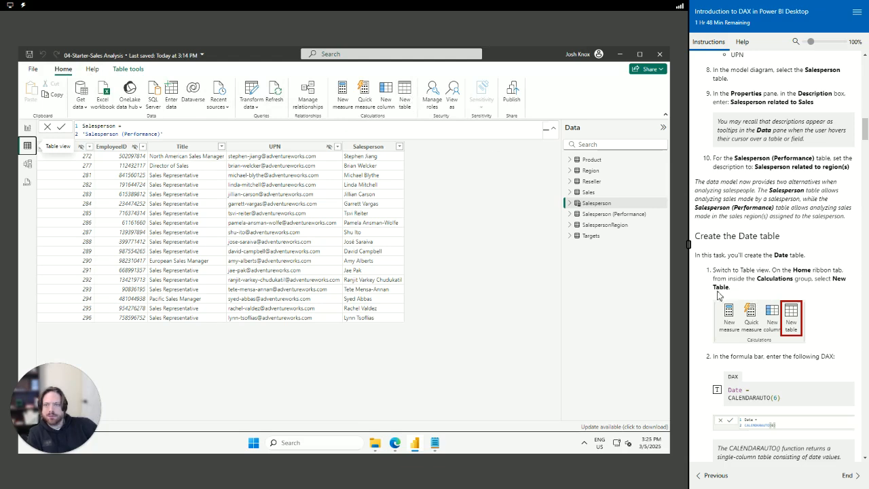
click(404, 99)
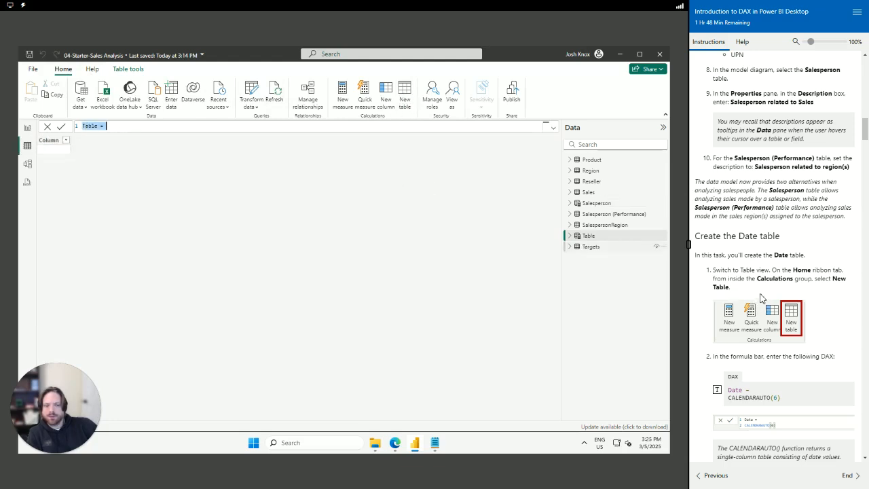
scroll(779, 319, down, 3)
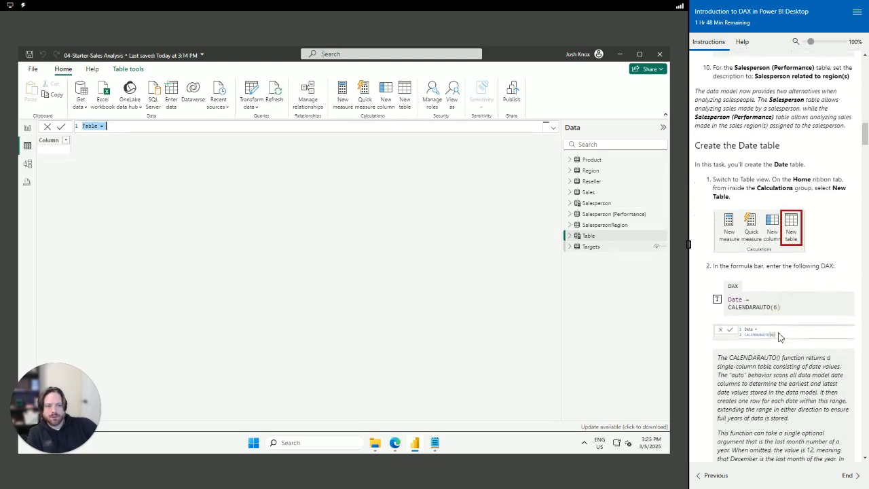
click(718, 302)
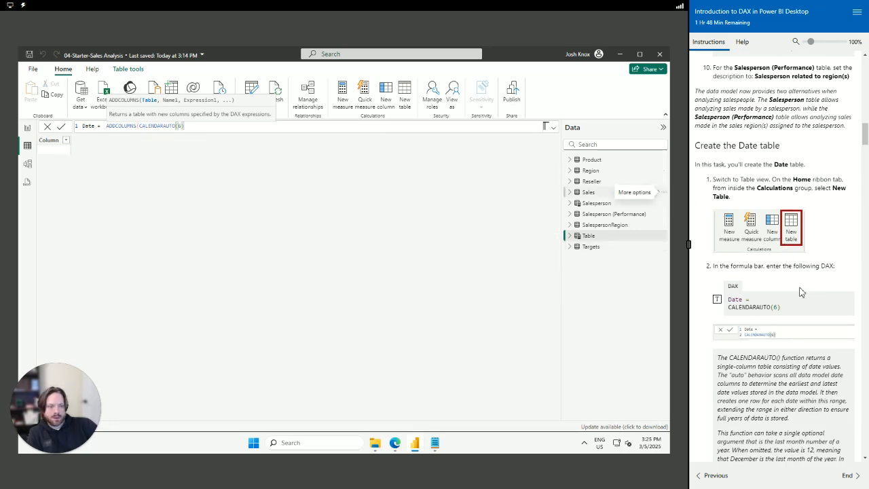
scroll(789, 275, down, 1)
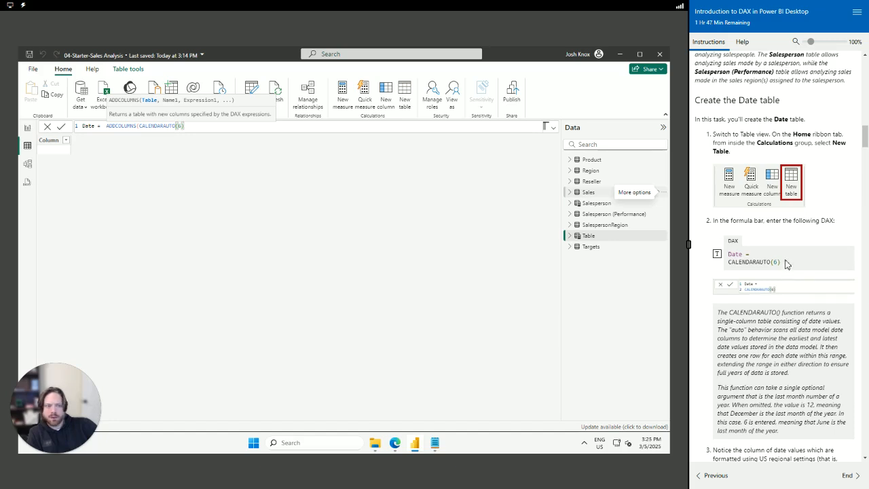
click(786, 258)
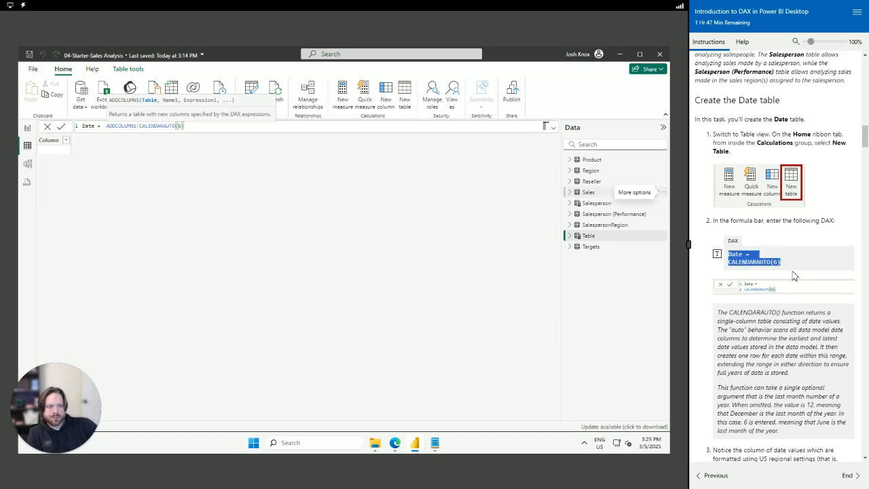
scroll(797, 299, down, 1)
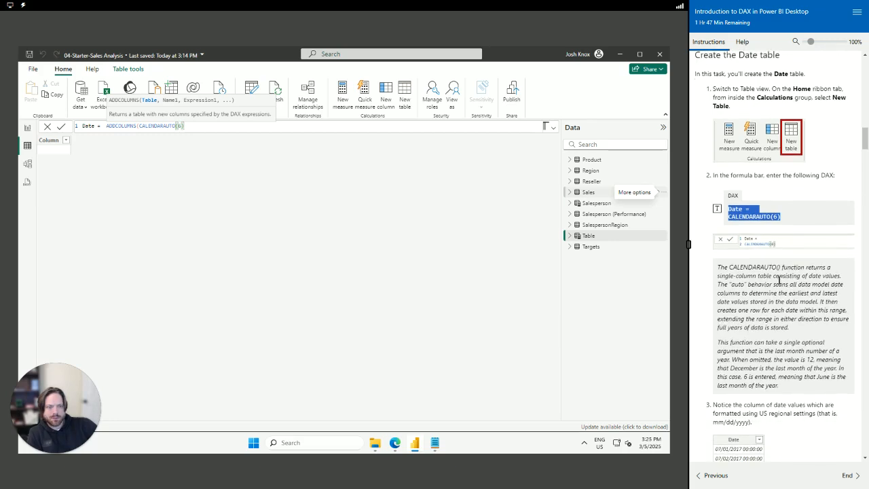
scroll(804, 220, down, 1)
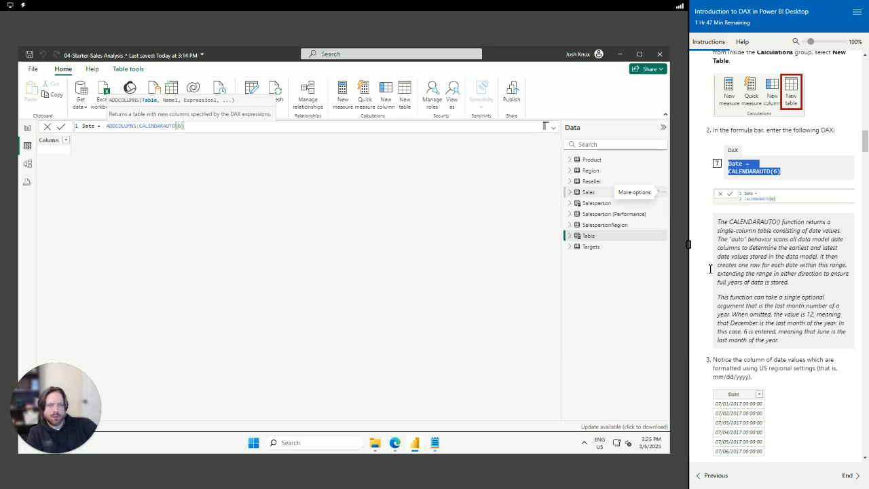
click(580, 236)
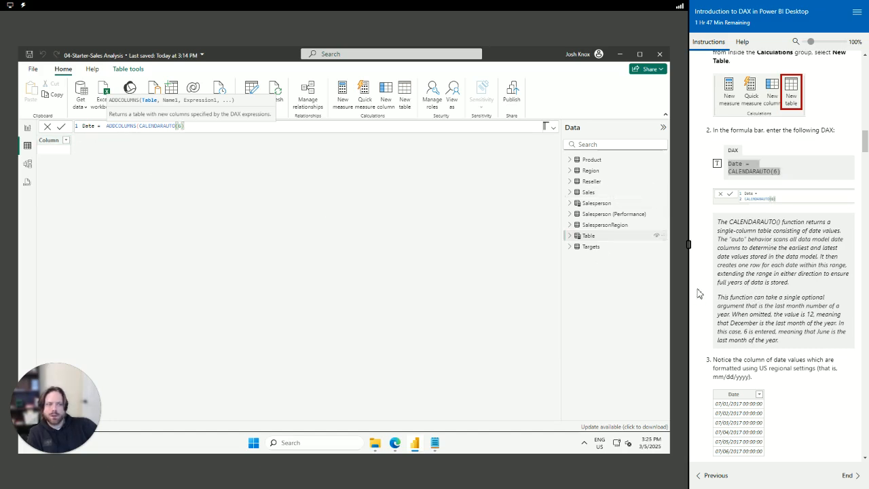
key(alt+Tab)
key(alt+Tab)
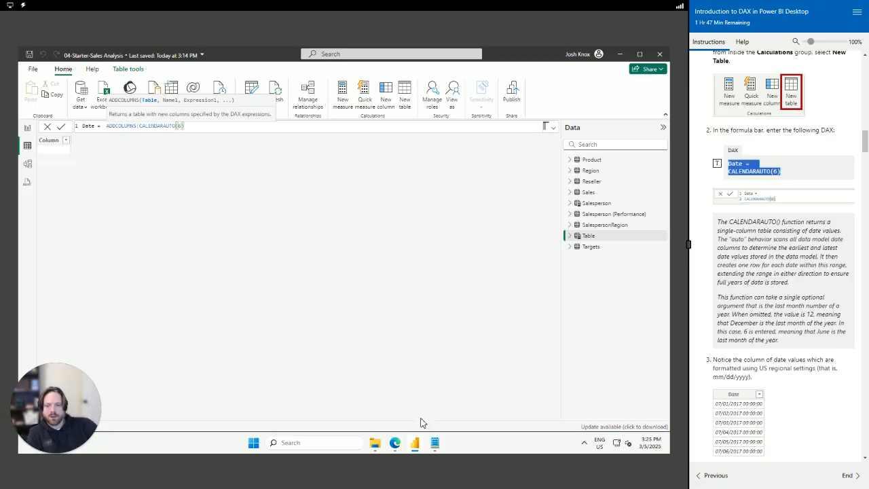
Copy Date = CALENDARAUTO(6) from the snippets and paste it over the new table's formula
click(434, 443)
scroll(456, 264, down, 1)
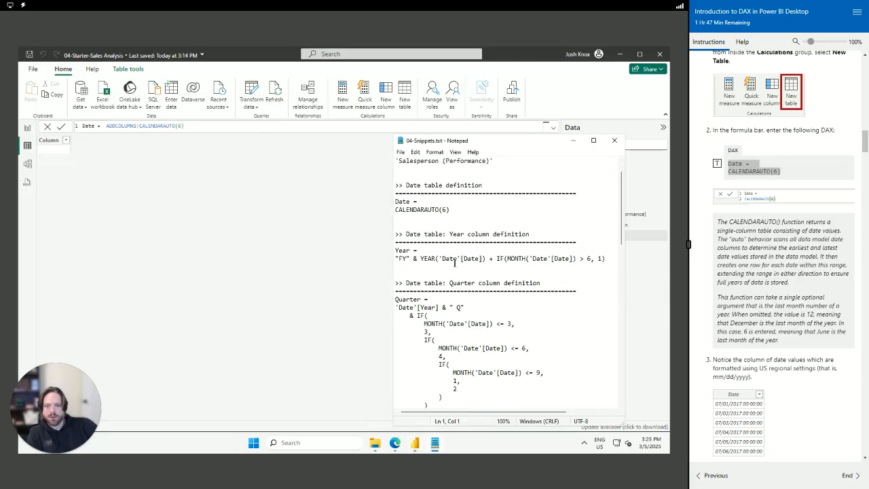
drag(459, 212, 384, 207)
key(ctrl+c)
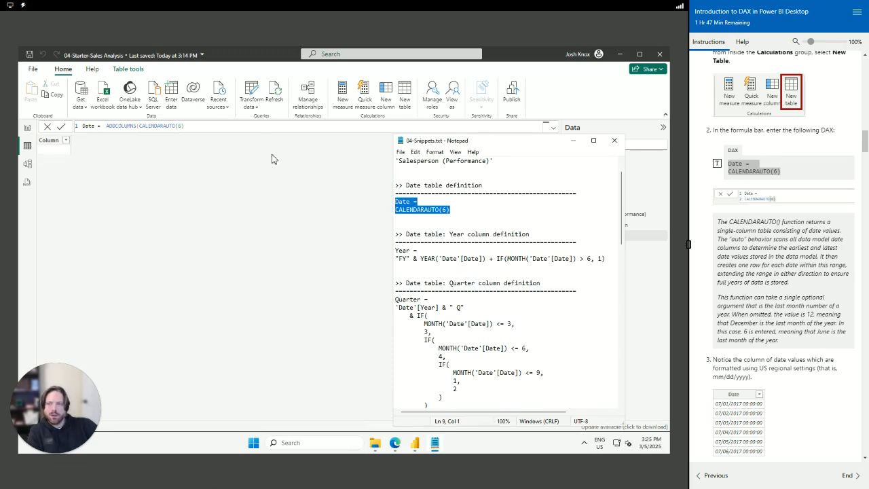
click(209, 126)
key(ctrl+a)
key(ctrl+v)
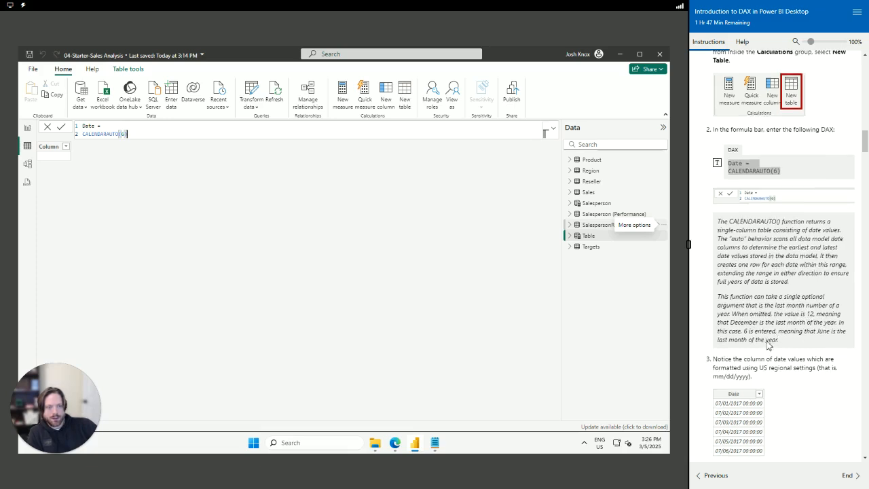
scroll(767, 340, down, 2)
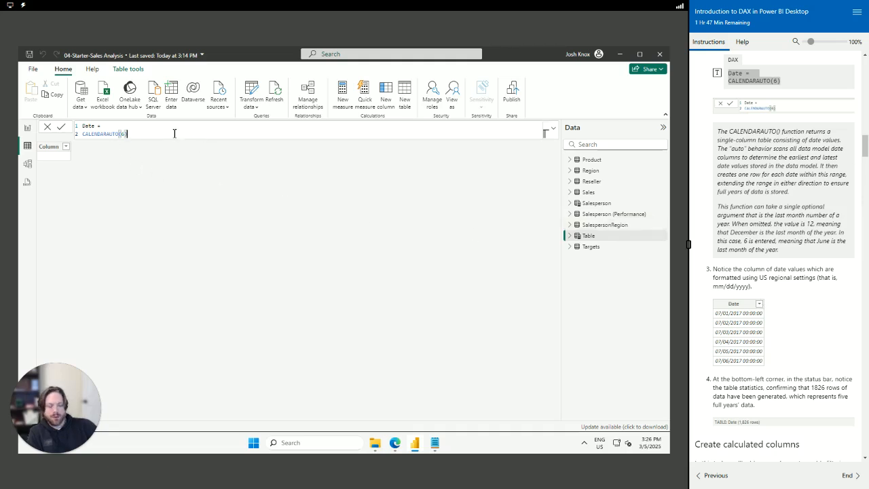
Commit the Date table and scroll through its 1,826 daily rows starting 7/1/2017
key(Return)
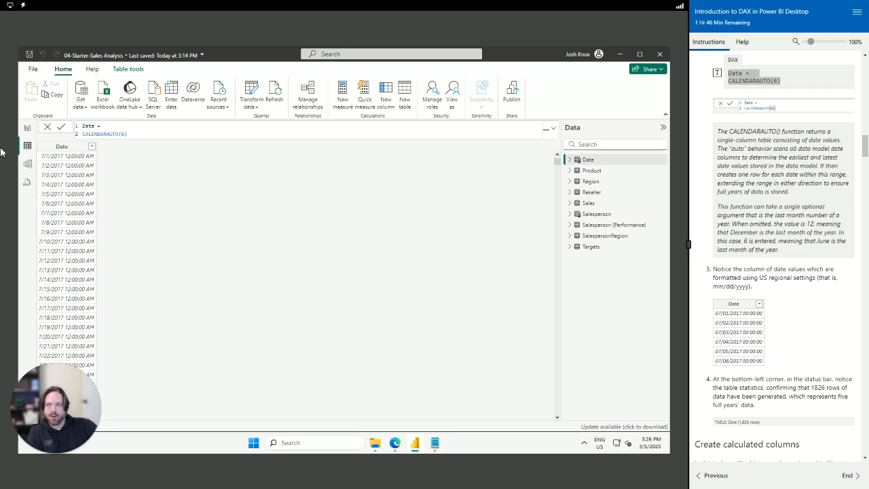
scroll(61, 170, down, 20)
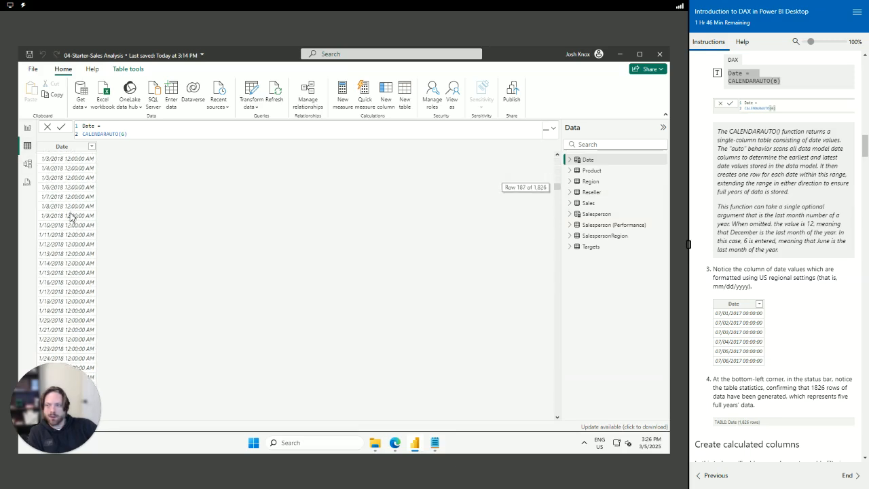
scroll(71, 218, down, 20)
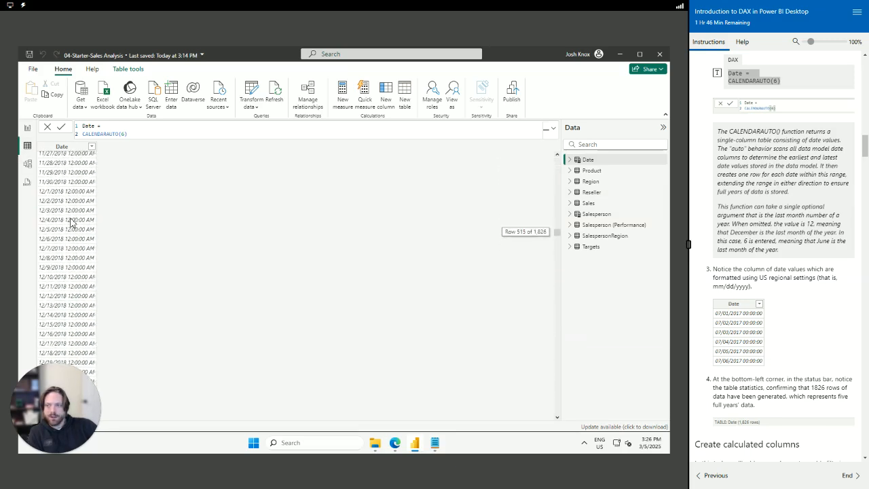
scroll(71, 221, up, 20)
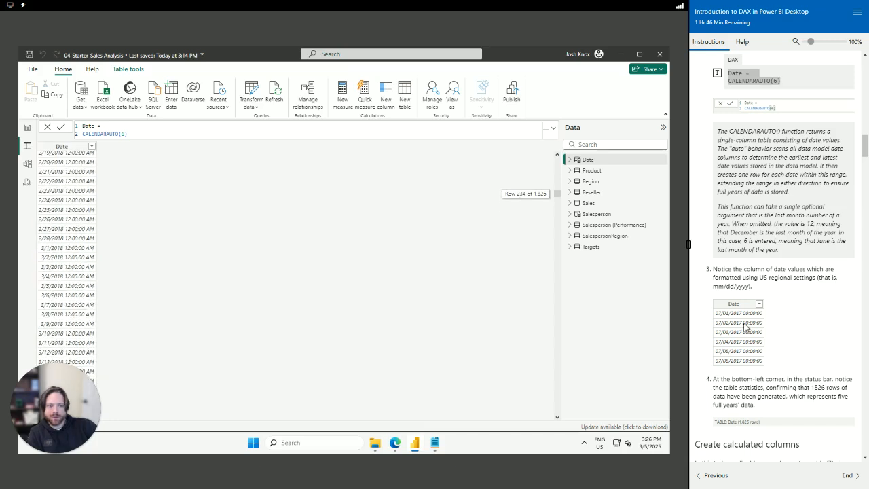
scroll(803, 351, down, 2)
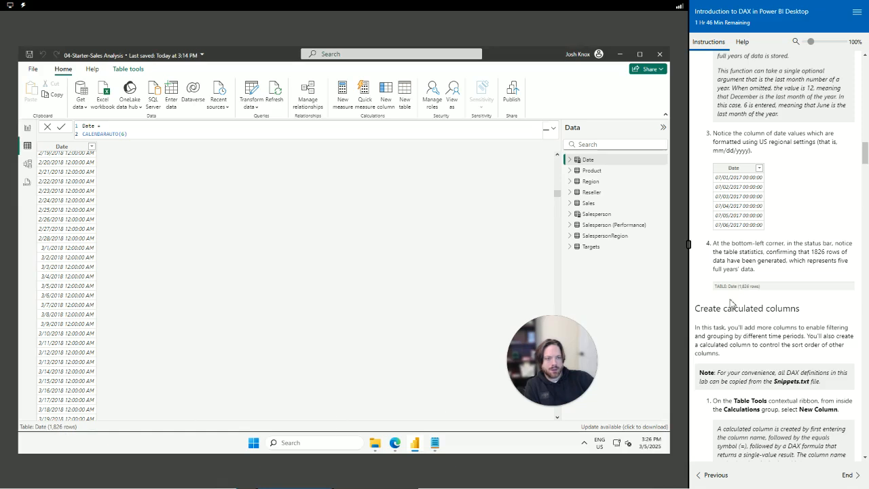
scroll(85, 313, down, 10)
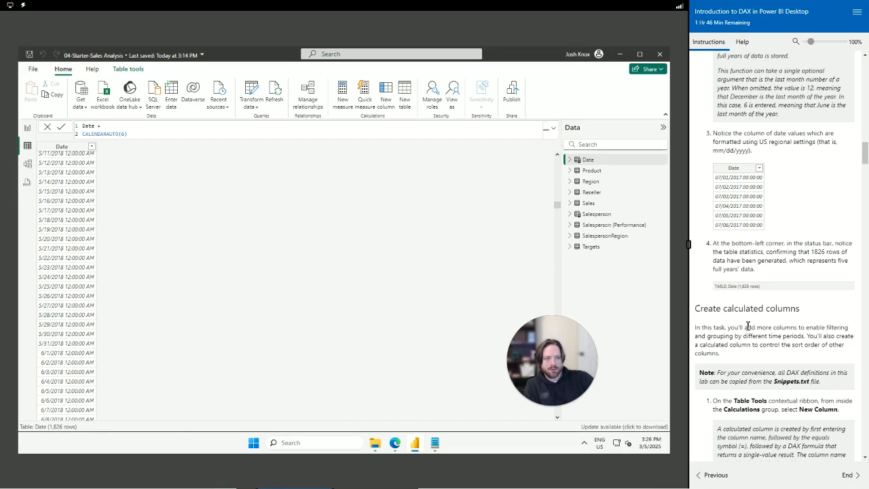
scroll(84, 229, up, 20)
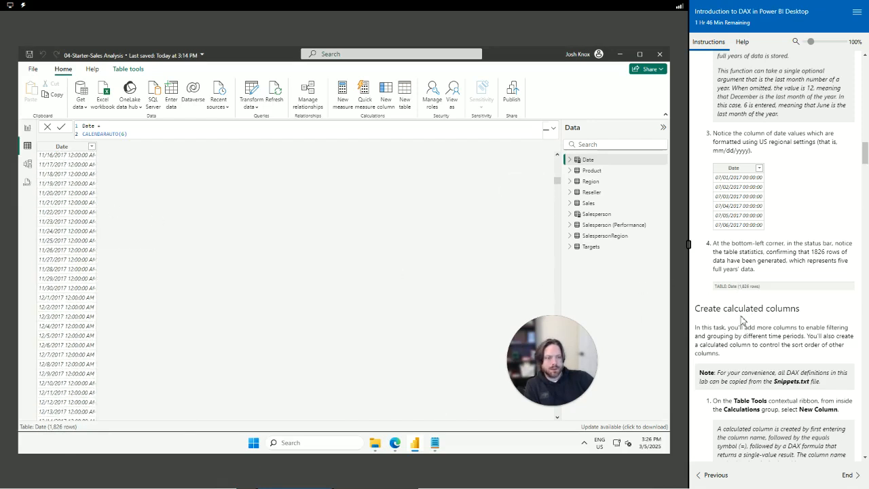
scroll(727, 347, down, 3)
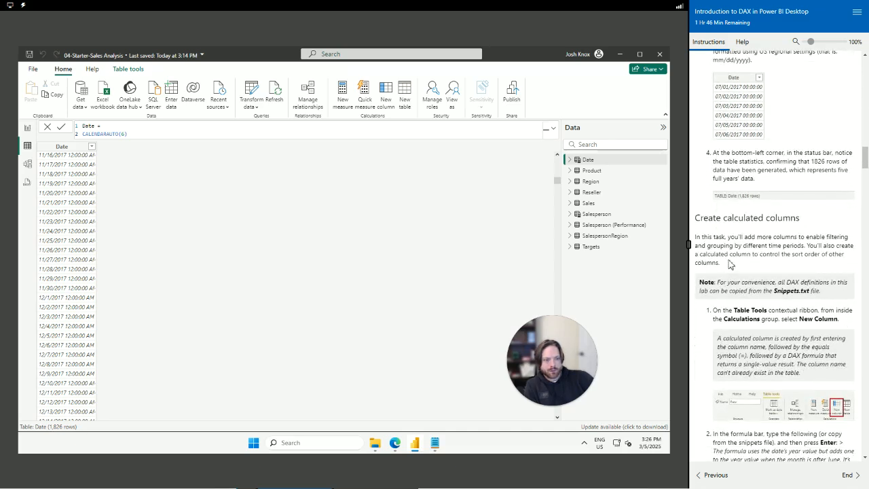
Highlight the calculated columns introduction and step 1 text in the lab instructions
drag(697, 219, 837, 296)
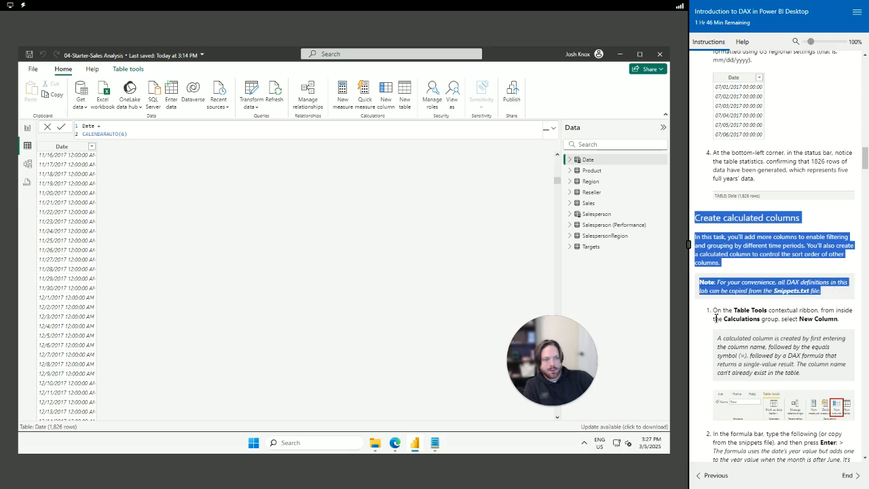
click(721, 312)
drag(712, 314, 859, 321)
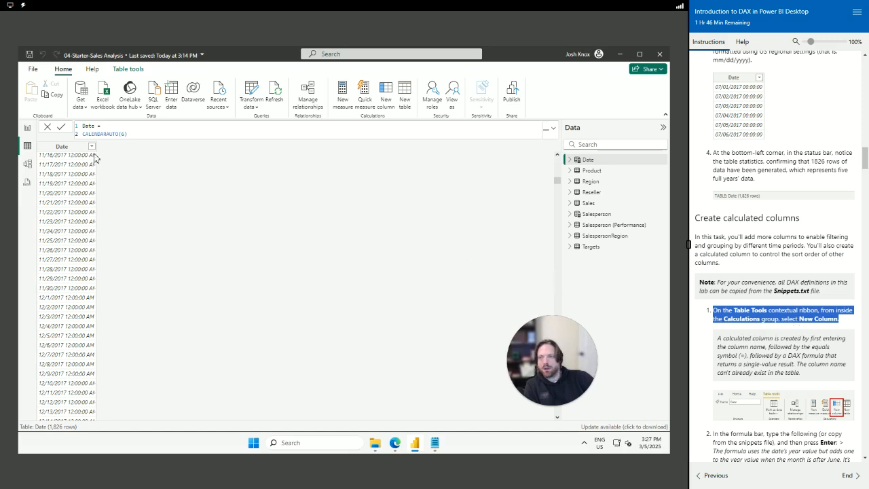
Add a new Date table column, enter 'Year =' as its formula, and expand the formula bar
click(127, 68)
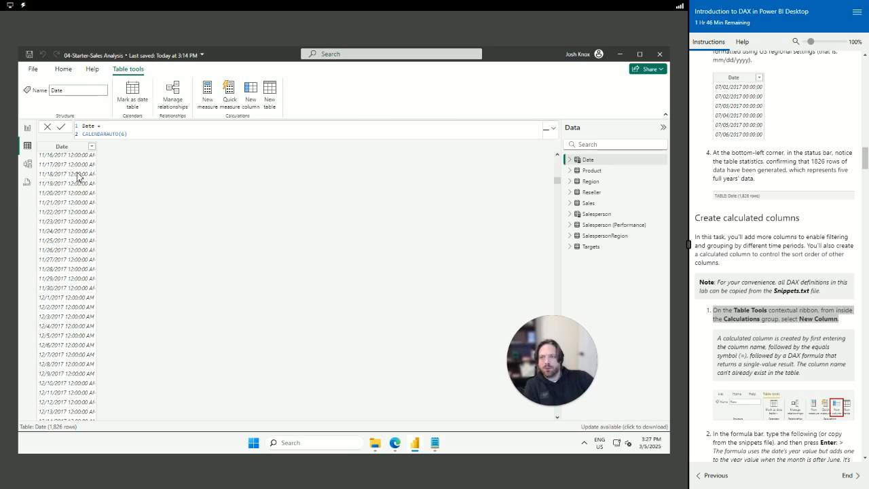
click(252, 99)
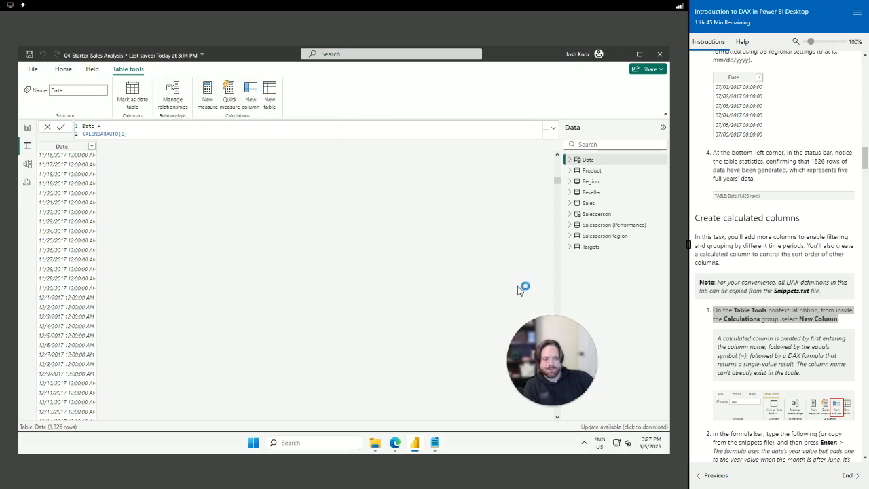
scroll(758, 376, down, 4)
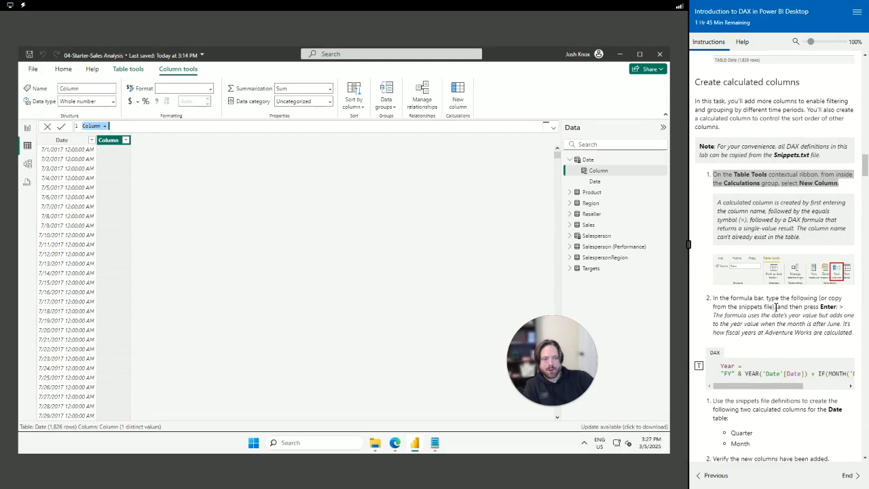
scroll(761, 285, down, 1)
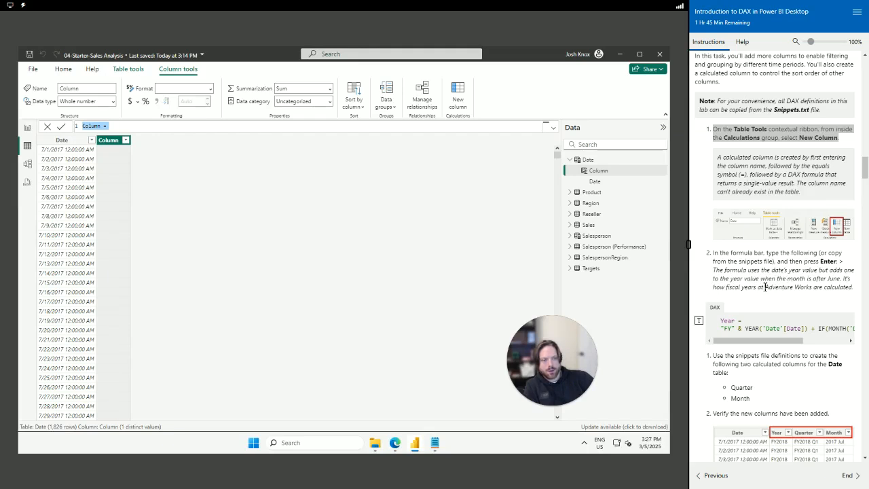
scroll(769, 299, down, 1)
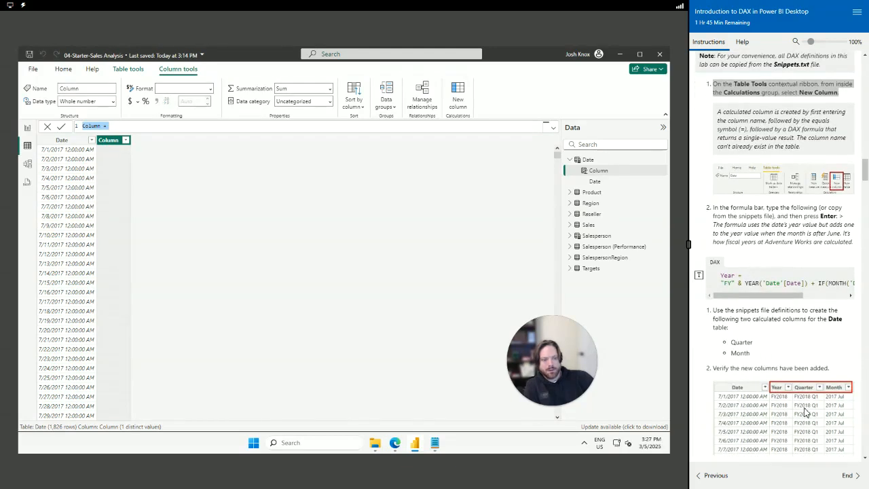
click(699, 277)
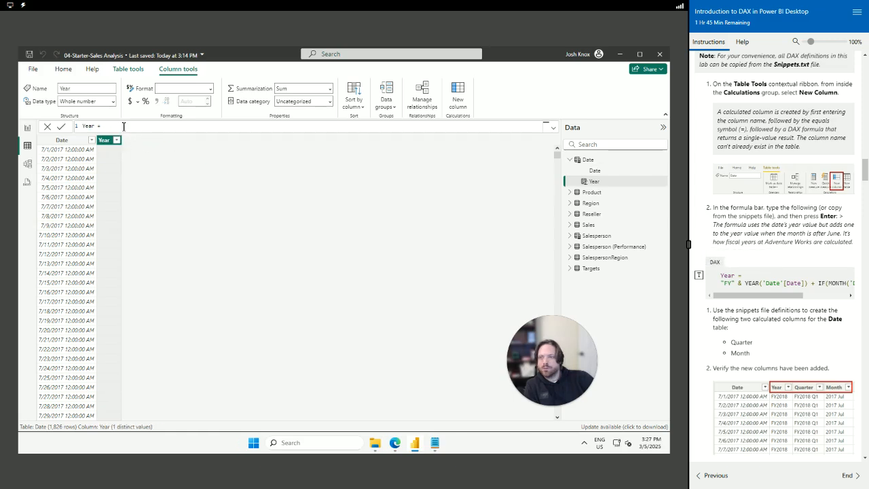
click(553, 129)
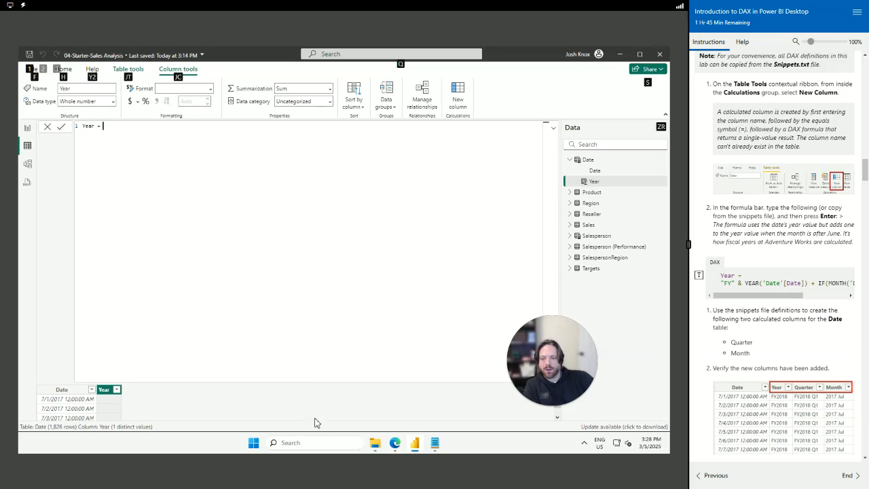
Replace 'Year =' with the fiscal Year formula from 04-Snippets.txt and commit it, showing FY2018
click(434, 443)
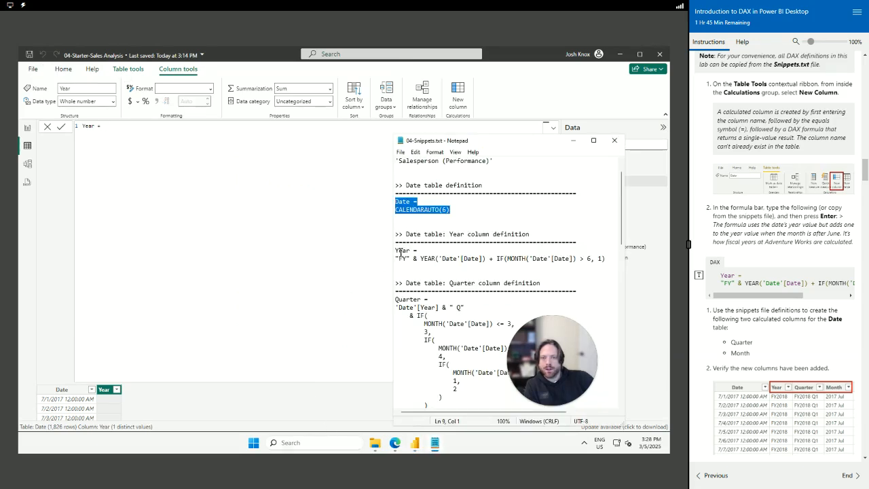
drag(396, 251, 611, 258)
key(ctrl+c)
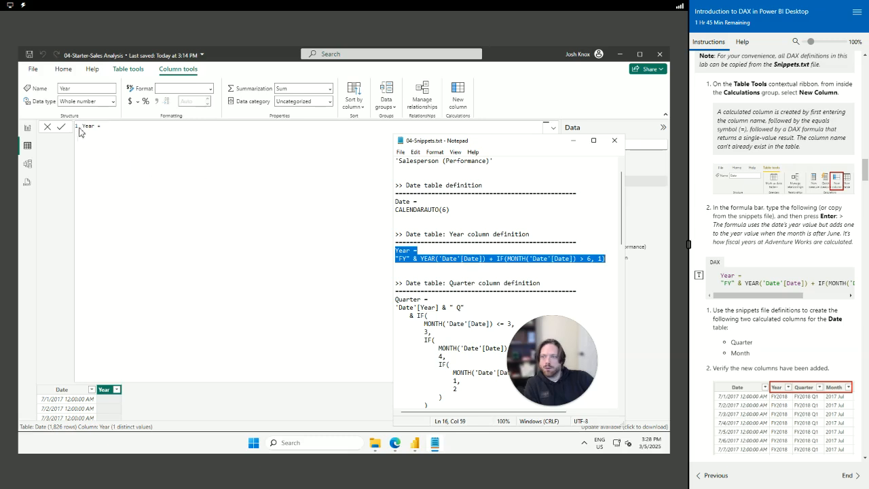
click(113, 127)
key(ctrl+a)
key(ctrl+v)
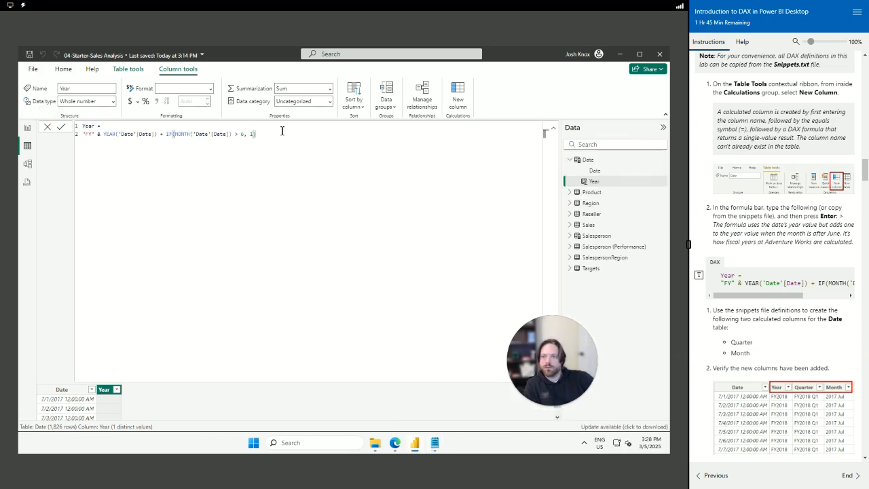
click(61, 127)
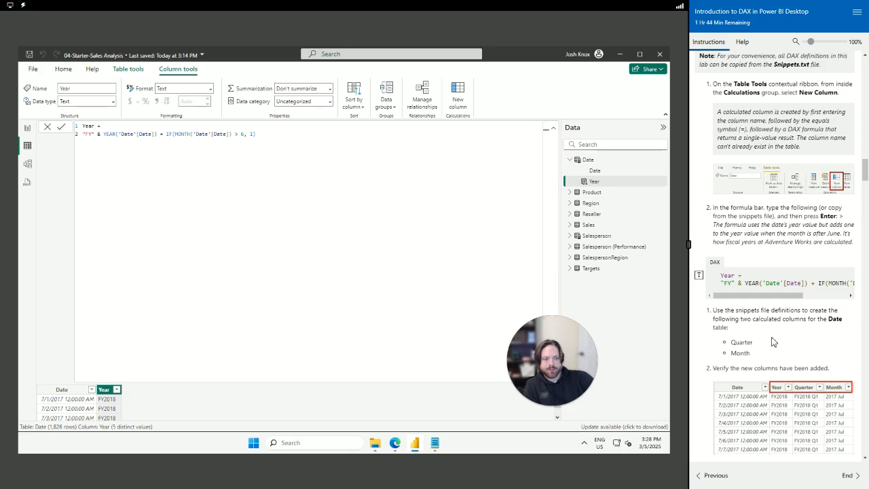
scroll(771, 334, down, 1)
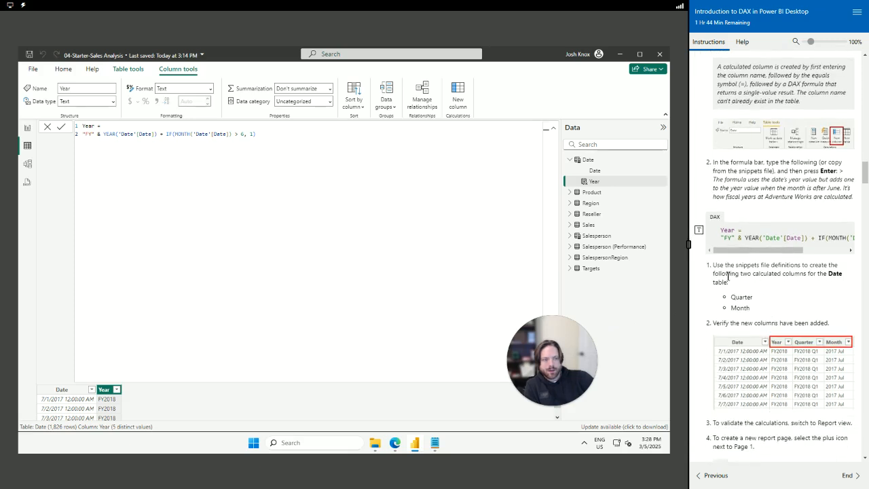
drag(745, 289, 713, 264)
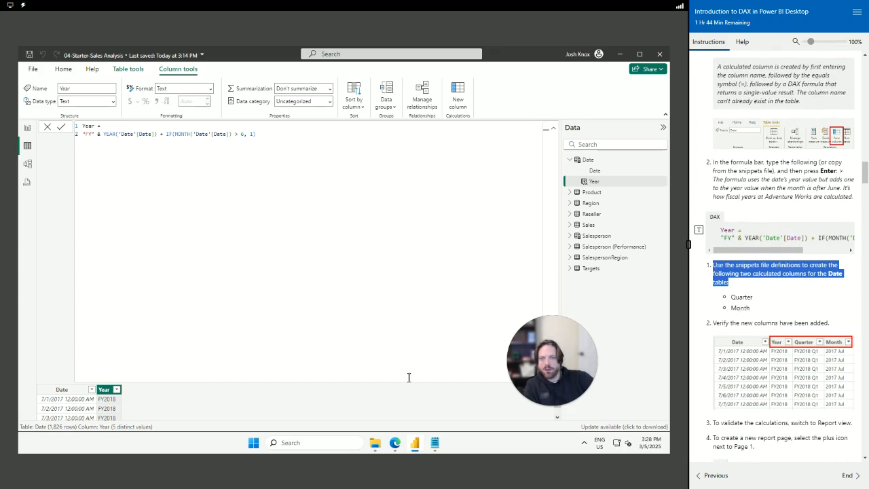
click(574, 188)
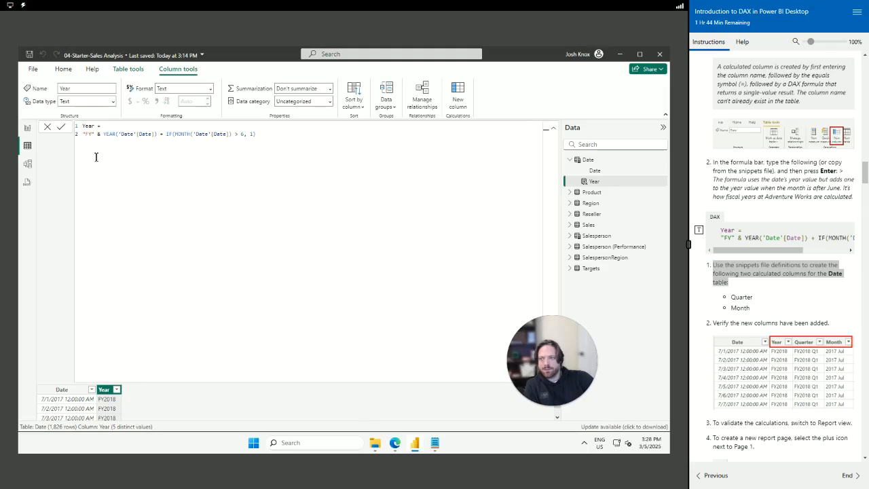
Paste the snippets file's Quarter definition over the placeholder formula and commit it, giving FY2018 Q1 values
click(128, 69)
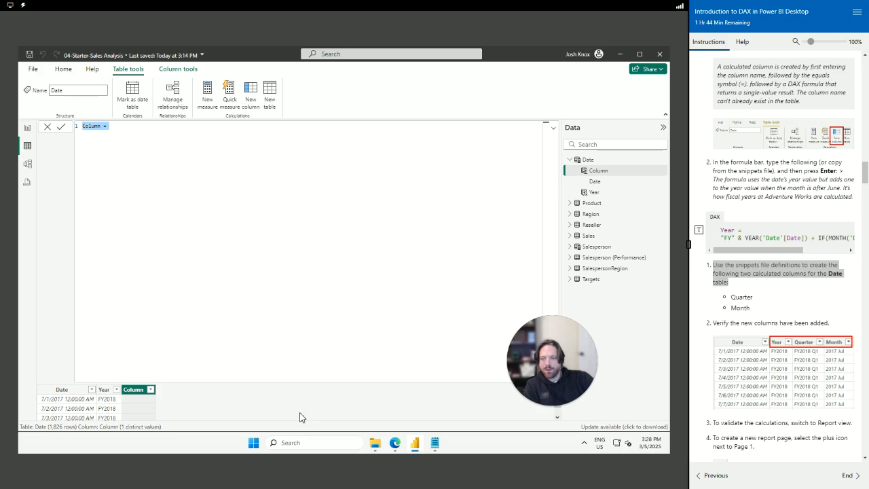
key(alt)
key(alt)
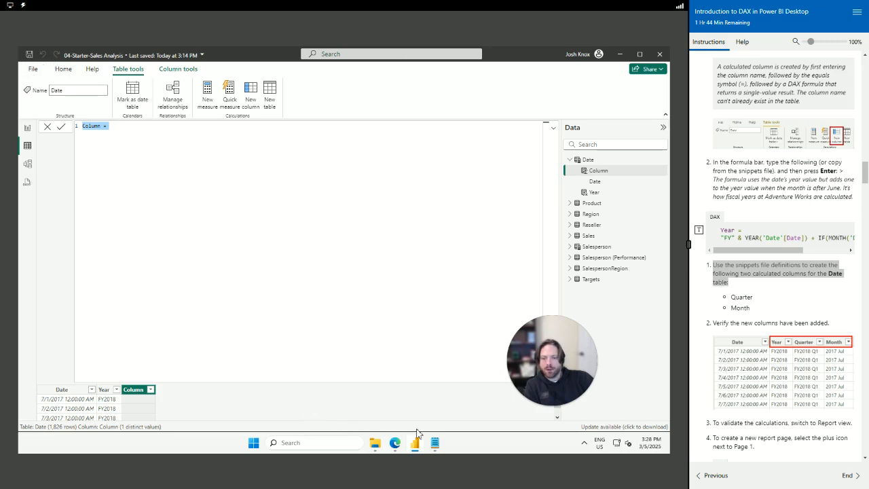
click(435, 447)
scroll(448, 292, down, 4)
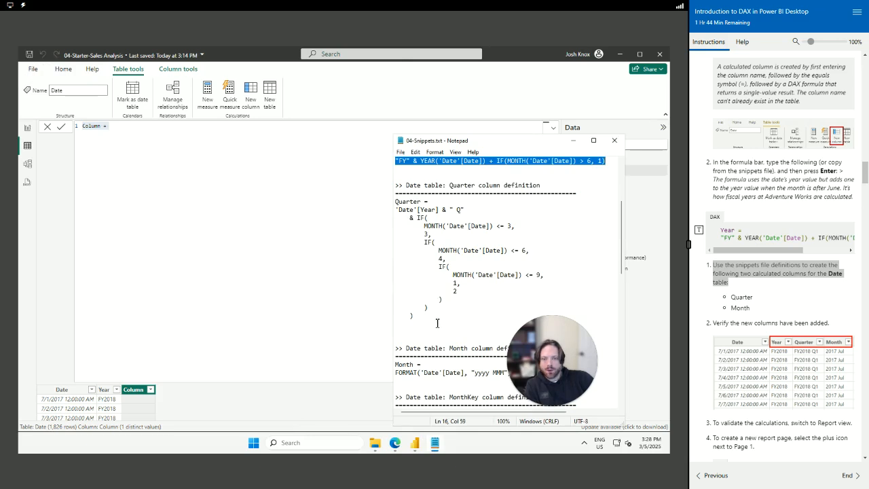
scroll(428, 285, down, 5)
scroll(427, 242, up, 2)
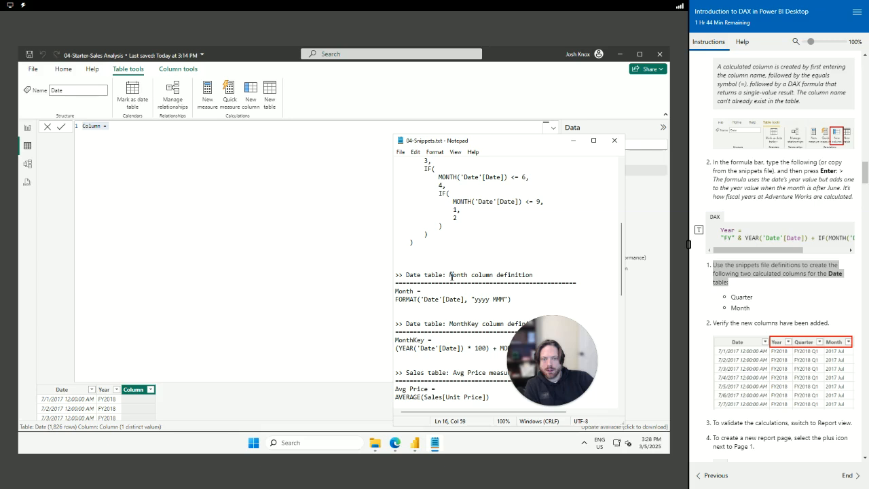
scroll(440, 270, up, 3)
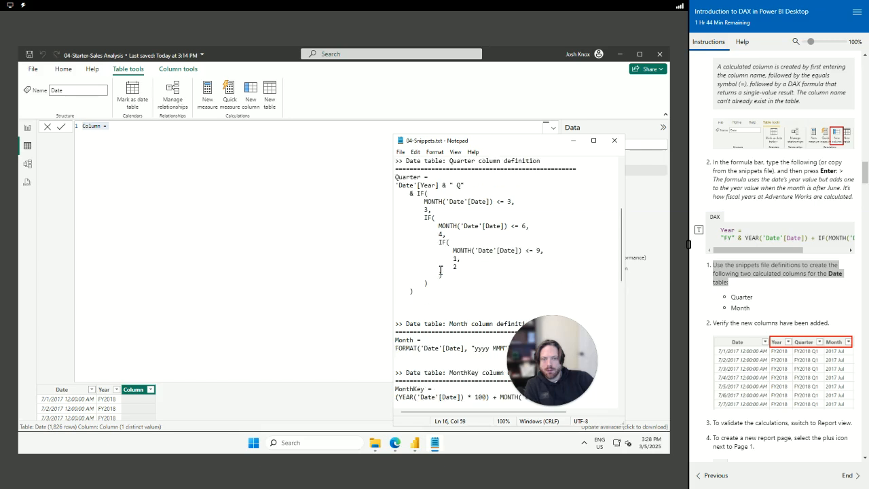
drag(431, 319, 387, 204)
key(ctrl+c)
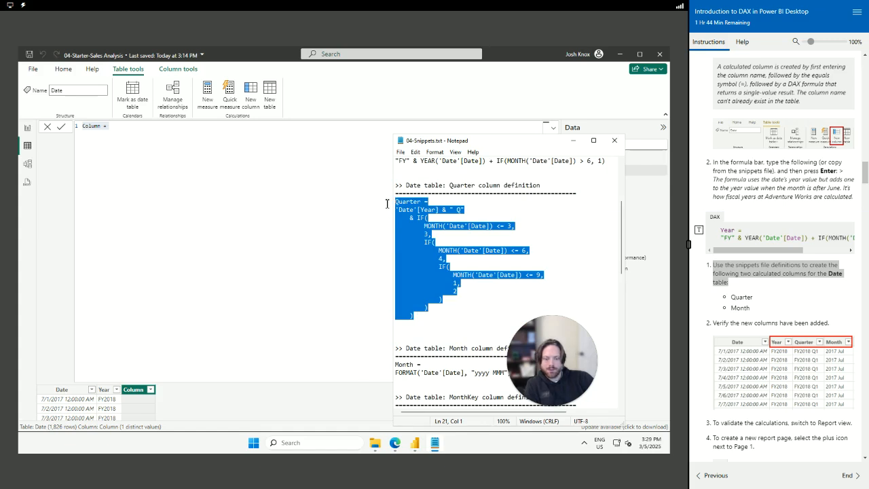
click(116, 127)
key(ctrl+a)
key(ctrl+v)
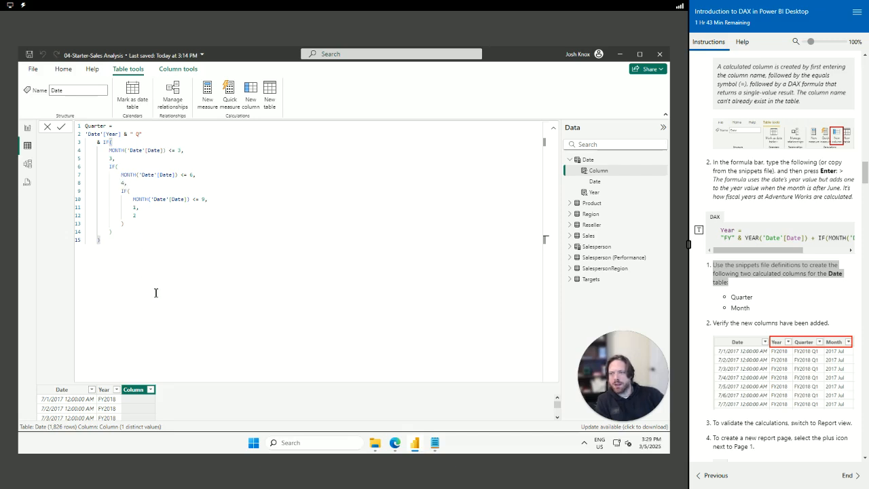
key(Return)
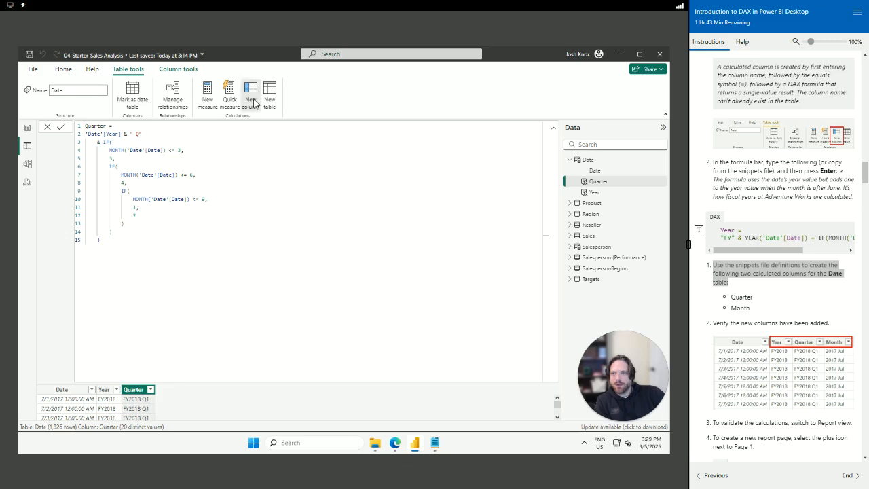
Paste the Month definition over the new column's placeholder and commit it, showing values like 2017 Jul
click(436, 445)
click(476, 323)
scroll(483, 325, down, 3)
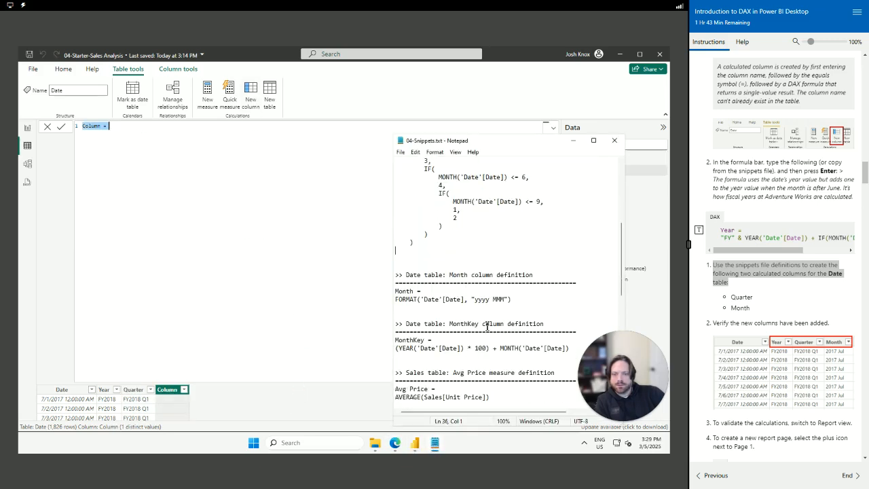
drag(522, 300, 391, 294)
key(ctrl+c)
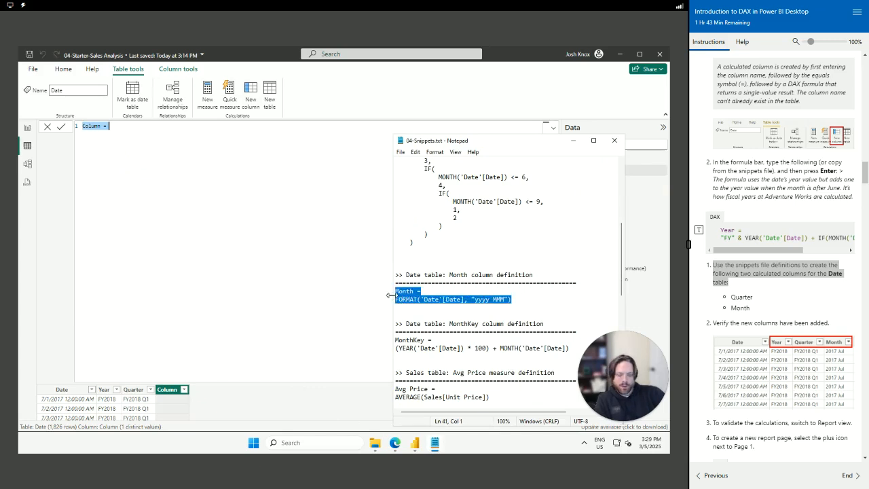
click(126, 128)
key(ctrl+a)
key(ctrl+v)
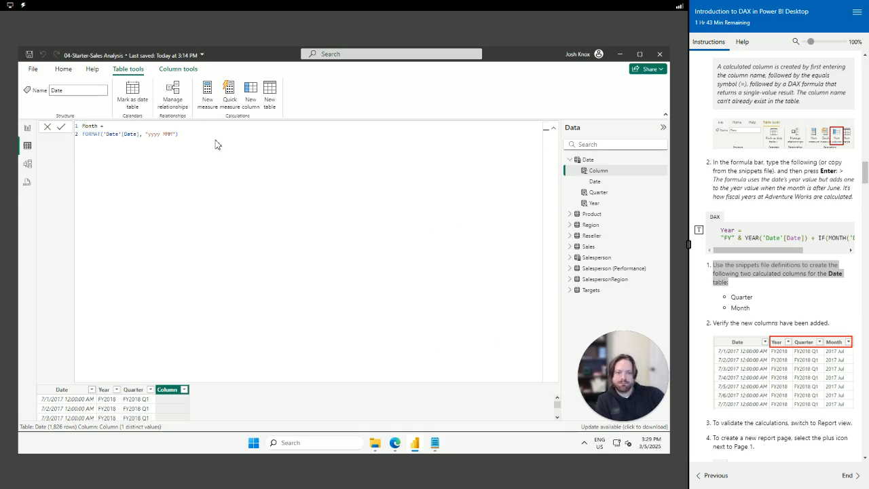
key(Return)
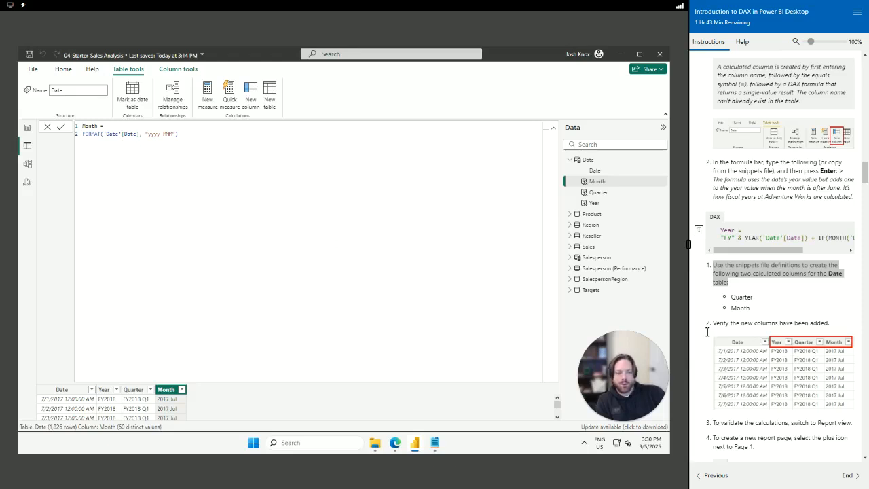
scroll(780, 333, down, 3)
scroll(766, 351, down, 2)
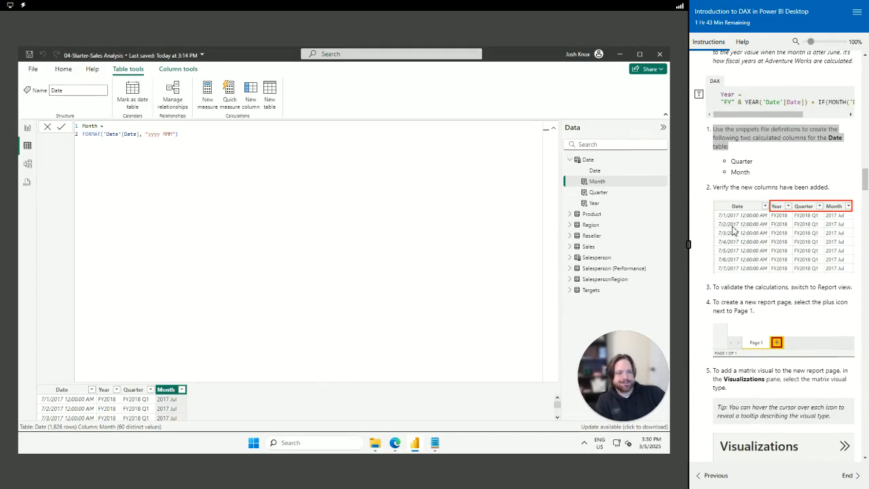
drag(714, 291, 844, 318)
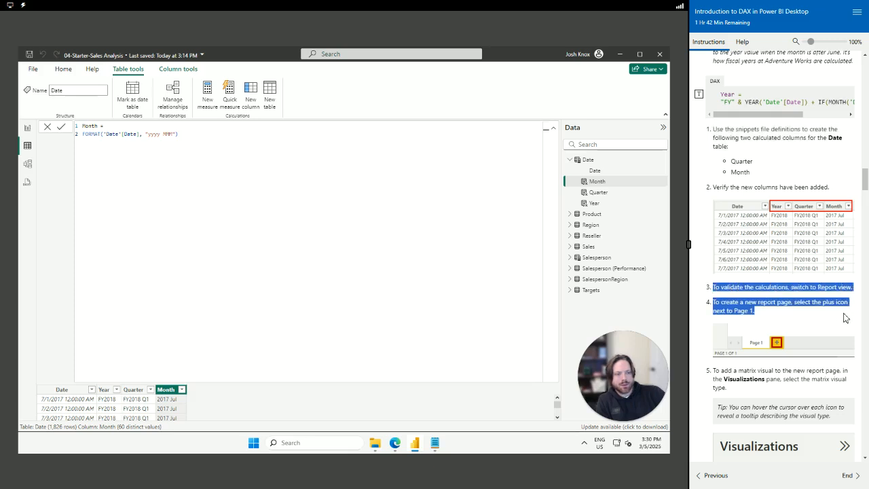
click(770, 314)
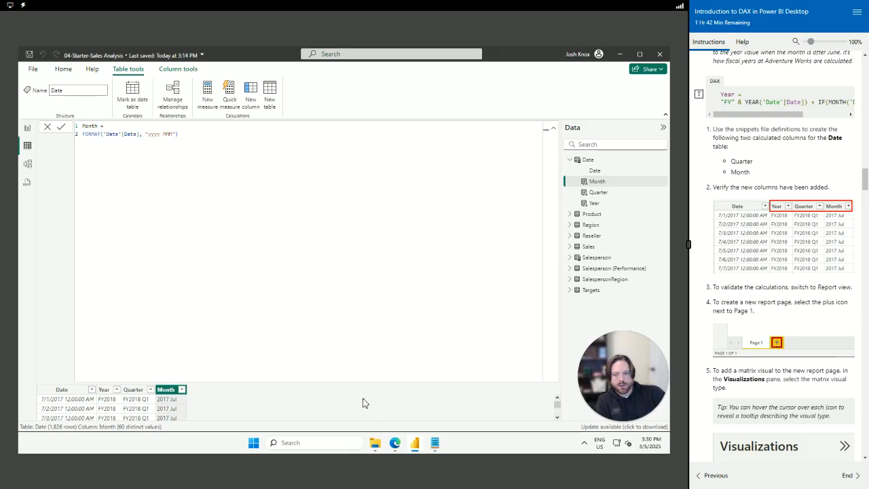
In Report view, add Page 2 and place an empty matrix visual on it
click(27, 128)
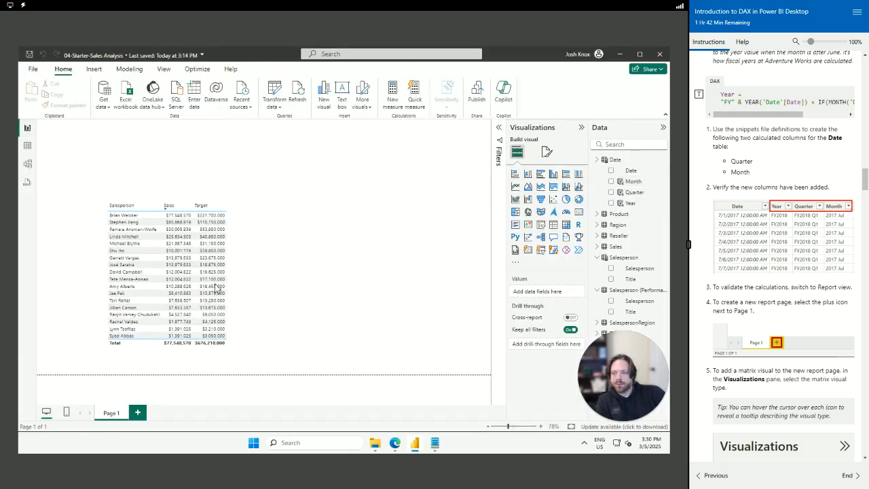
click(137, 412)
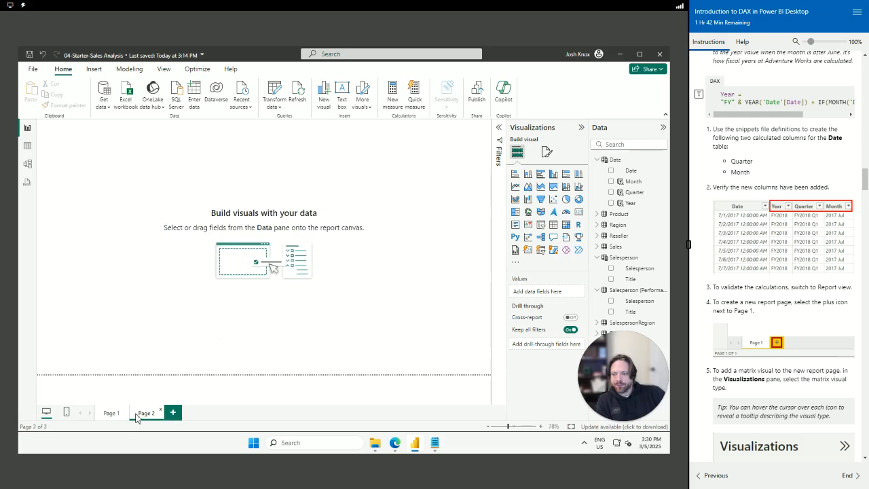
scroll(780, 294, down, 5)
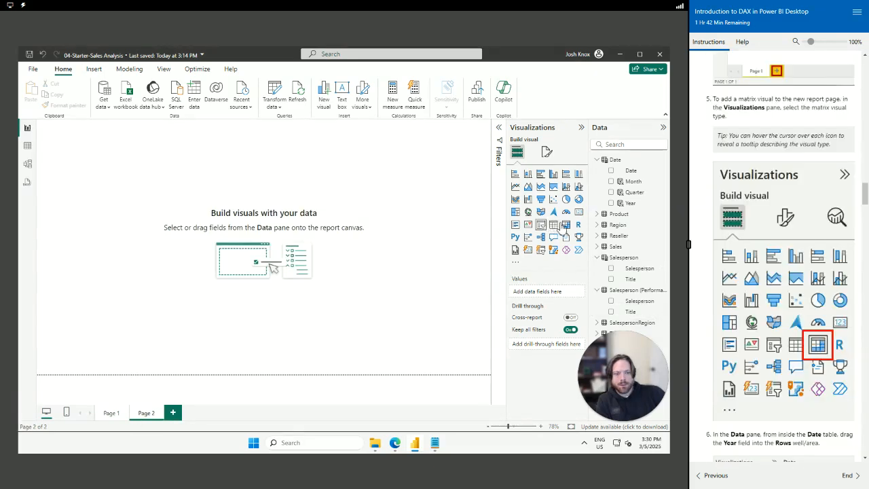
click(566, 225)
scroll(781, 294, down, 3)
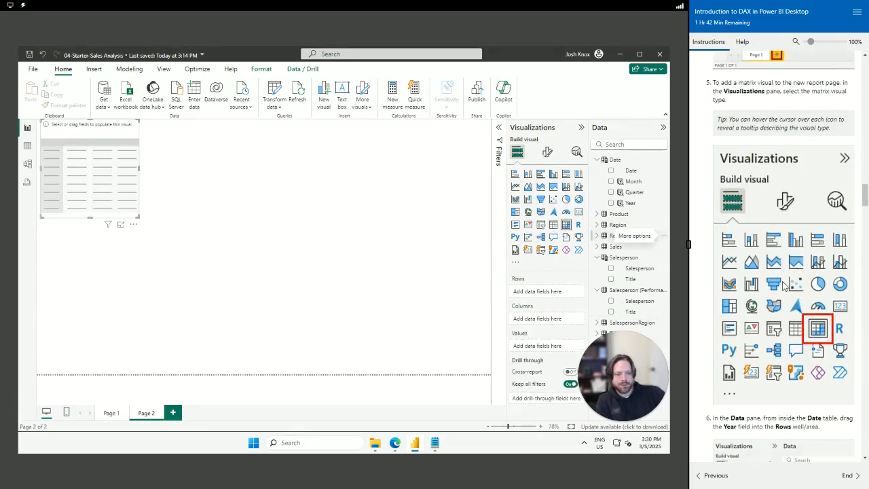
scroll(780, 293, down, 3)
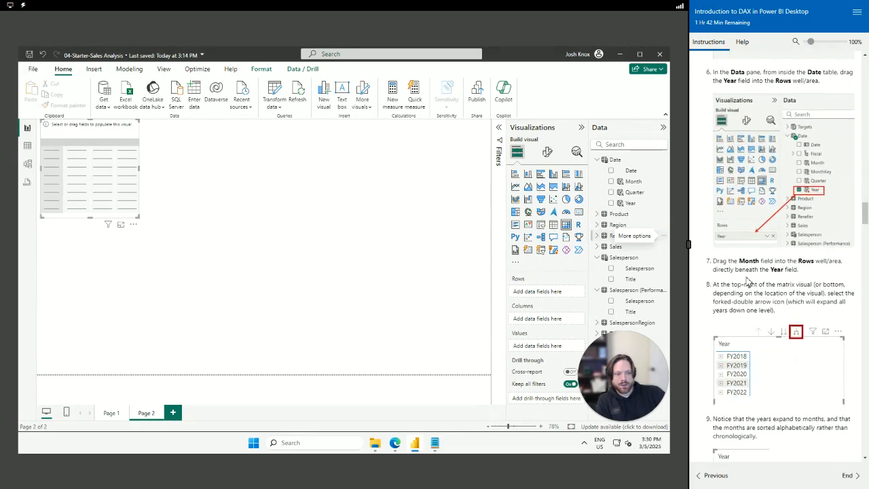
Add Date > Year to the matrix rows, listing FY2018 through FY2022
click(597, 258)
click(597, 268)
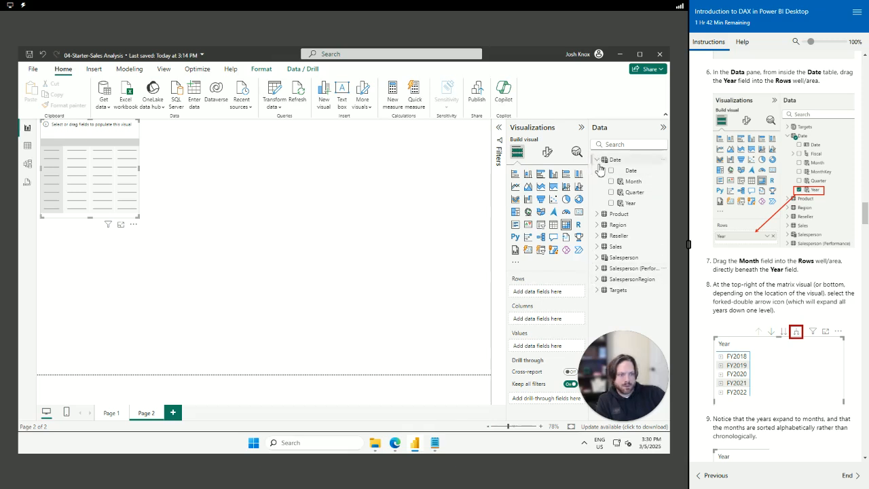
click(610, 203)
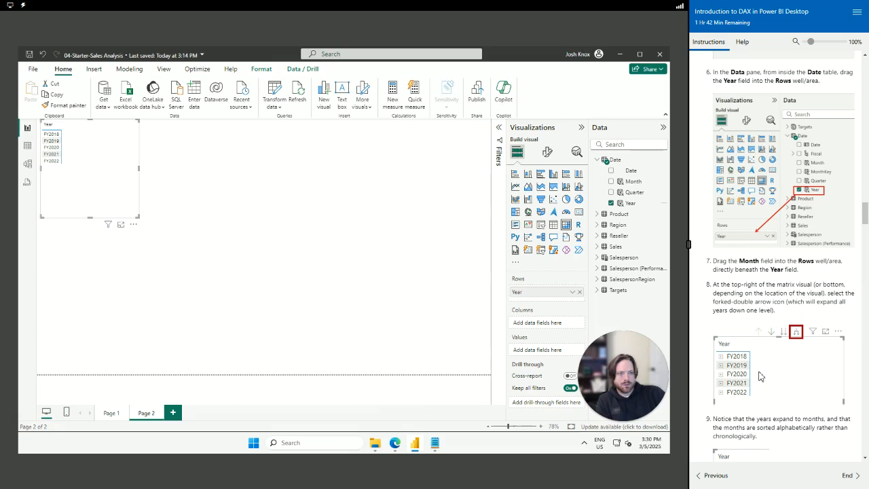
scroll(759, 376, down, 2)
scroll(759, 376, down, 2)
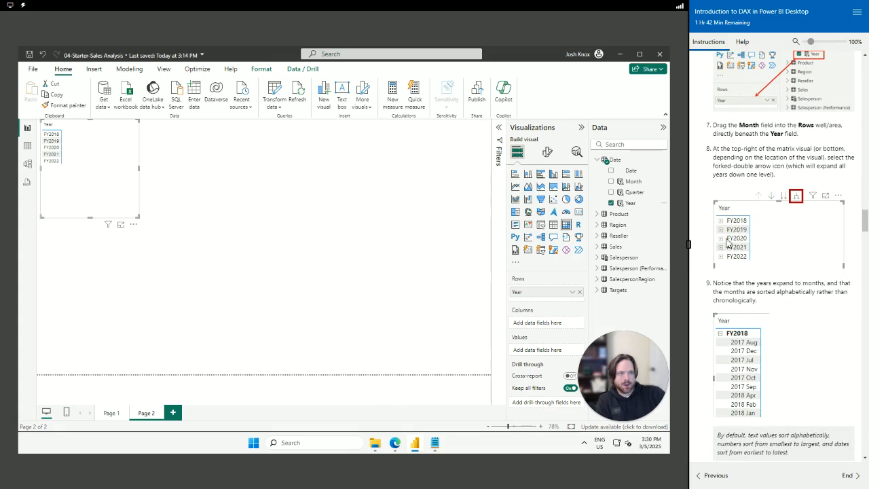
scroll(760, 146, up, 1)
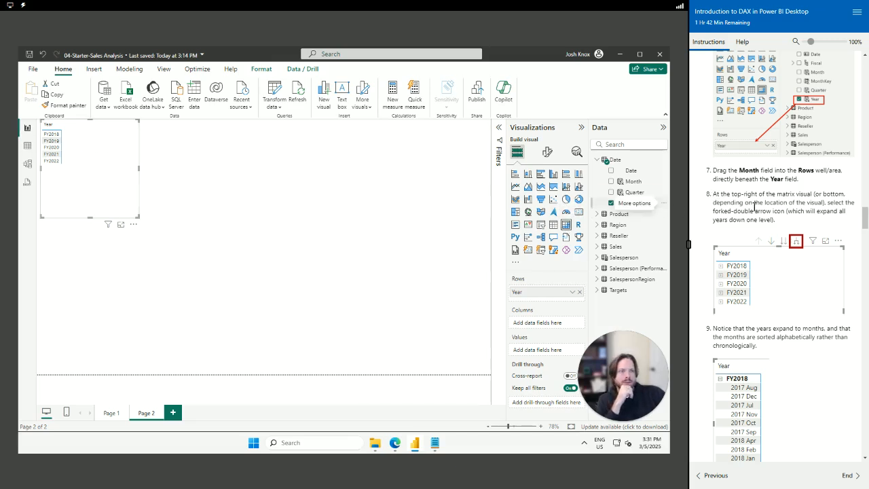
scroll(754, 206, up, 3)
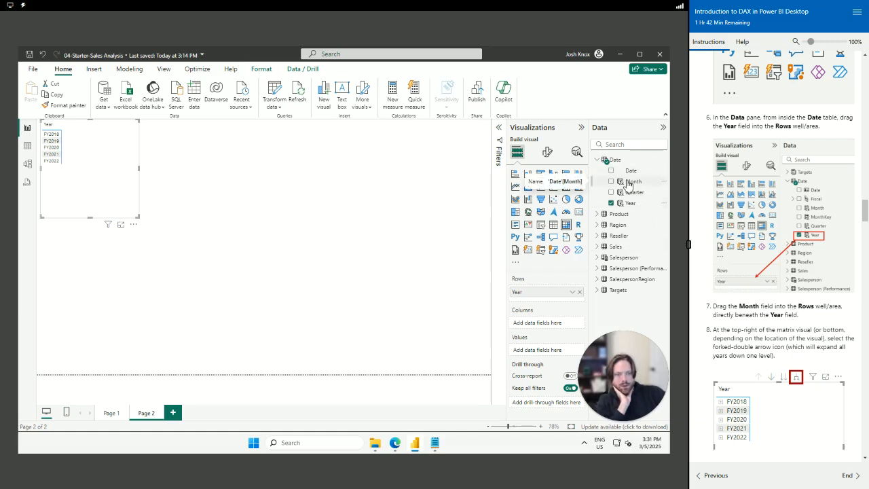
Drop Date > Month under Year in the matrix Rows and expand all years to their months
drag(629, 185, 546, 300)
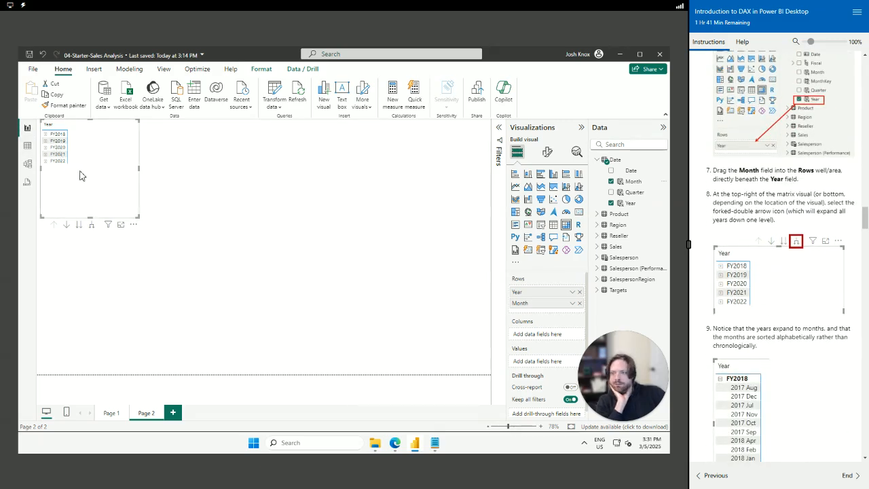
click(92, 225)
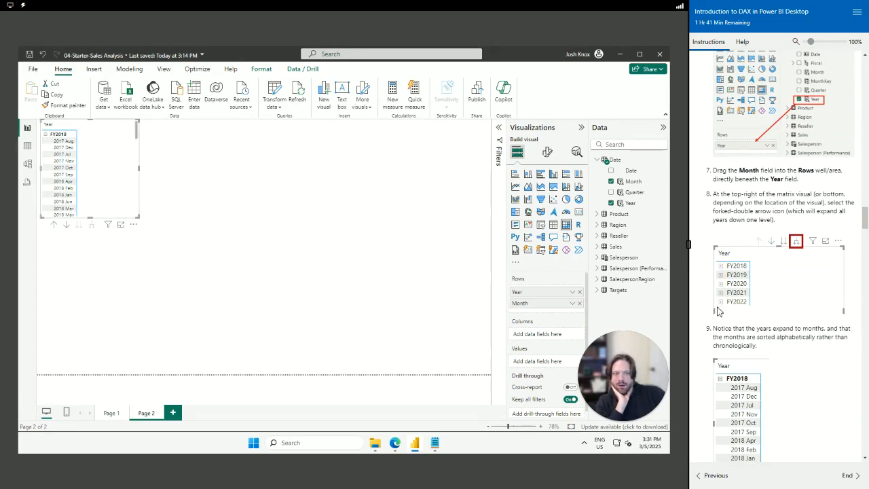
scroll(798, 392, down, 2)
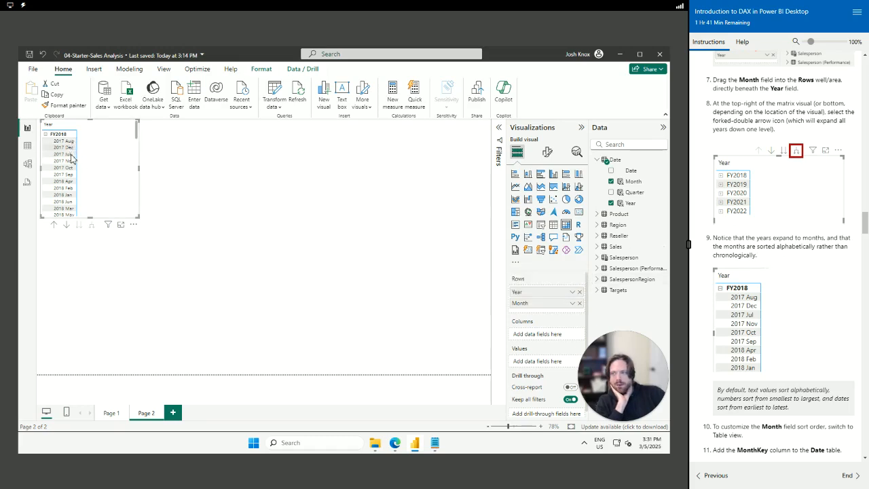
scroll(791, 324, down, 2)
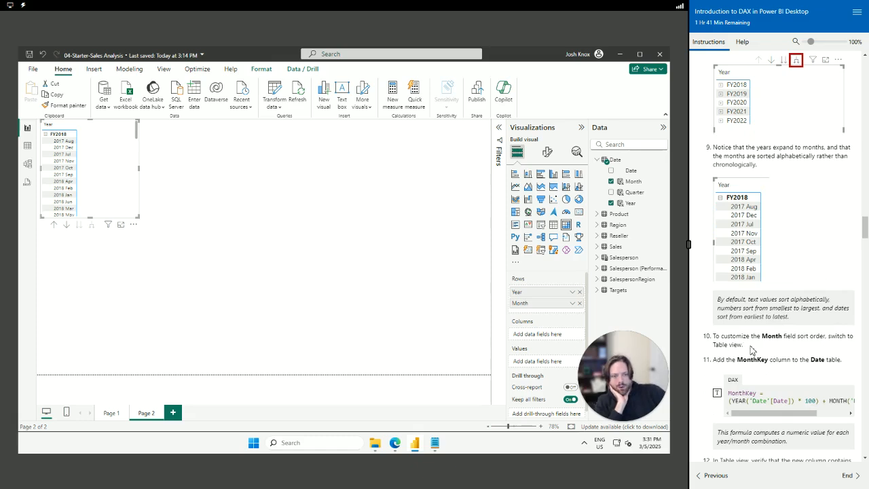
scroll(751, 349, down, 1)
scroll(742, 290, down, 1)
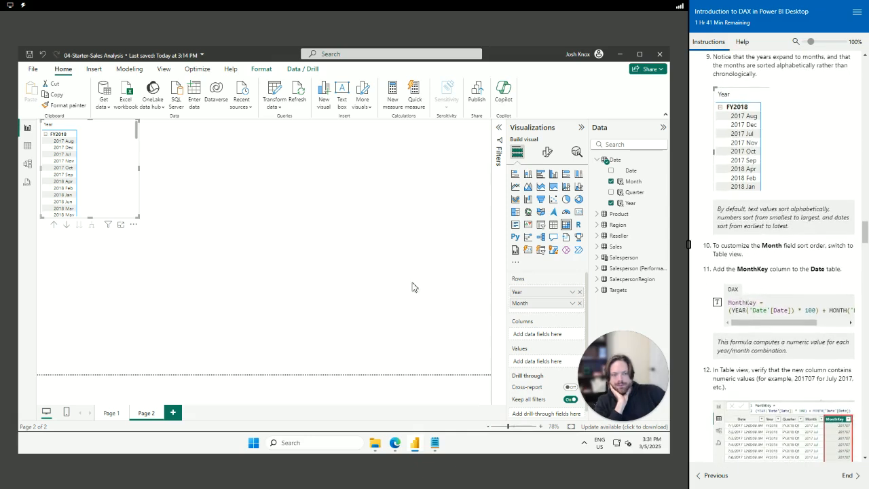
Create a MonthKey column from the snippets DAX, giving year-month numbers like 201707
click(28, 149)
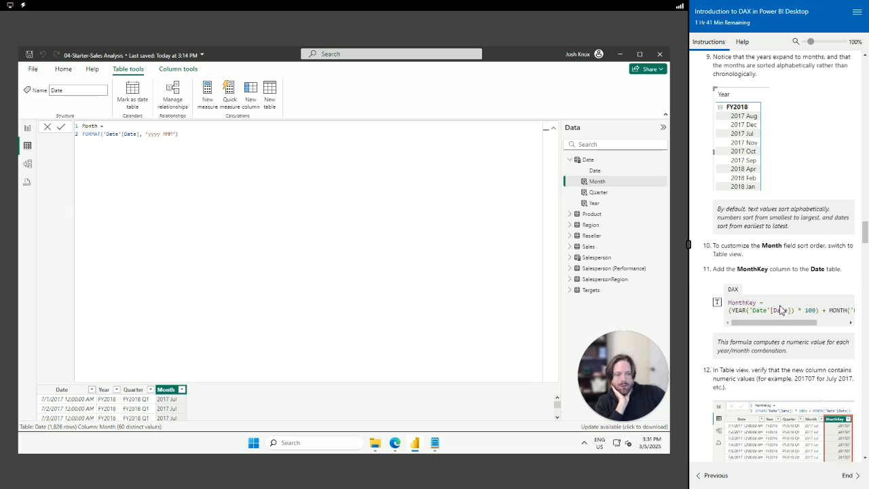
scroll(781, 307, down, 1)
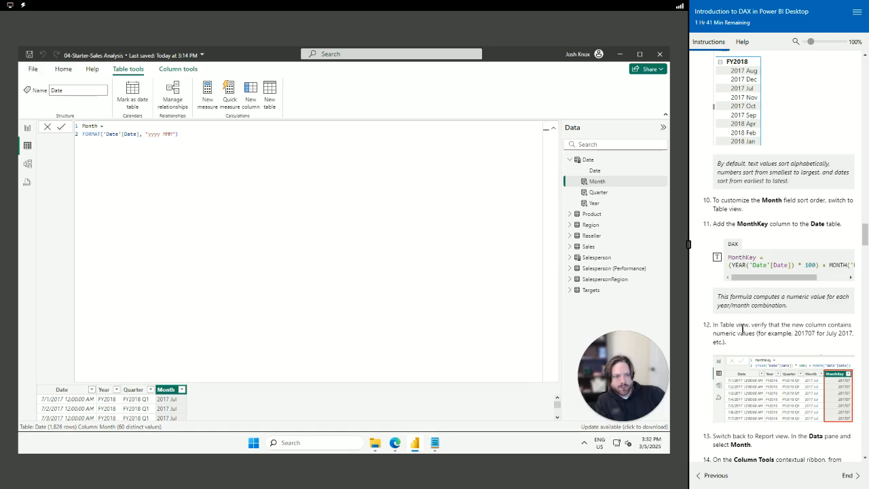
scroll(743, 328, down, 3)
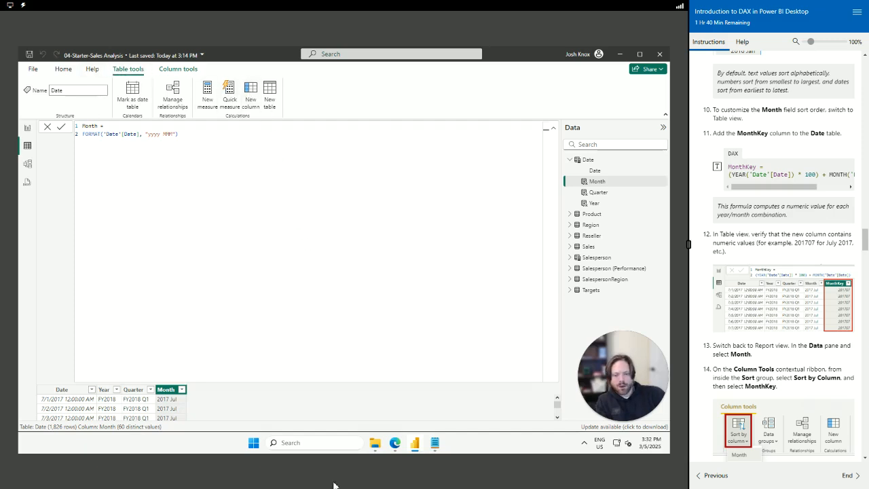
click(438, 446)
scroll(446, 302, down, 3)
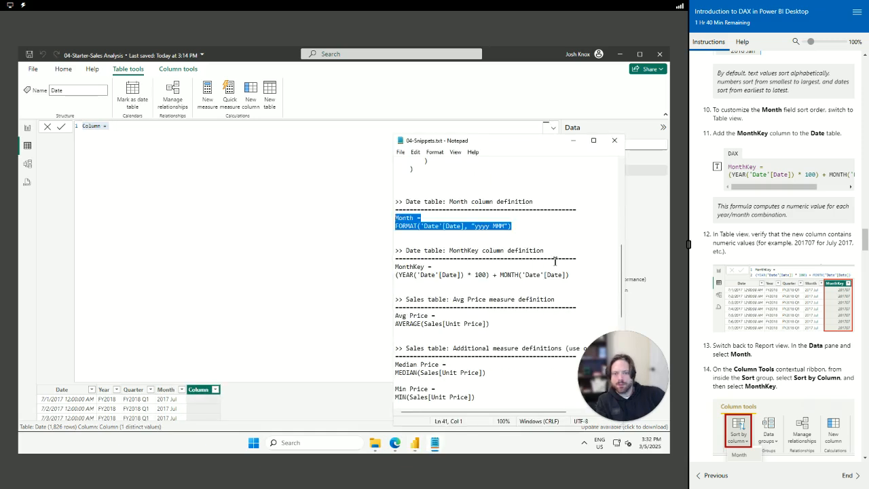
drag(577, 275, 386, 267)
key(ctrl+c)
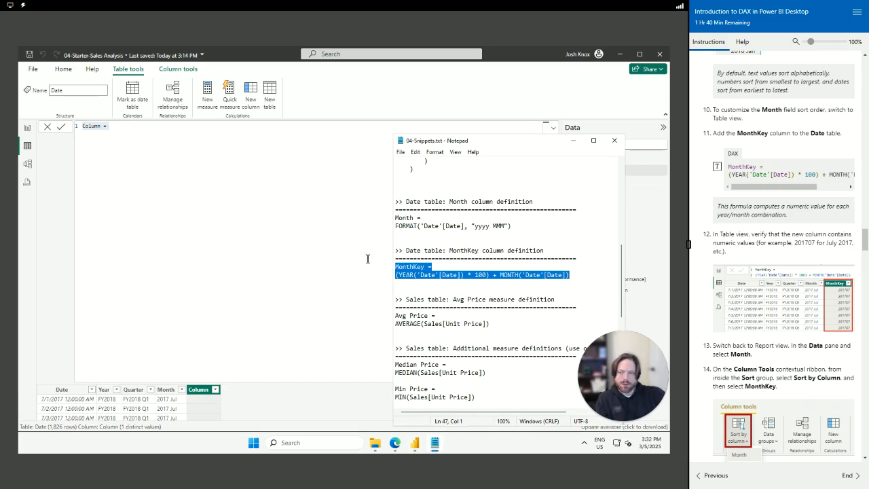
click(148, 125)
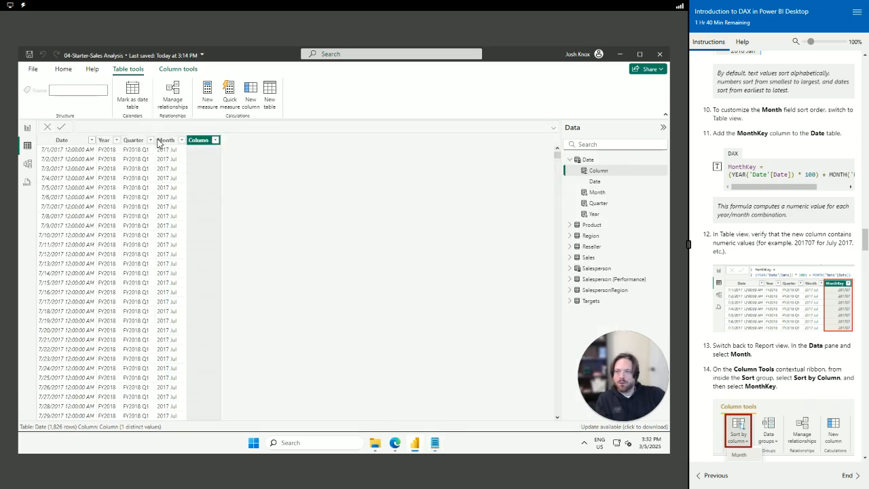
key(Escape)
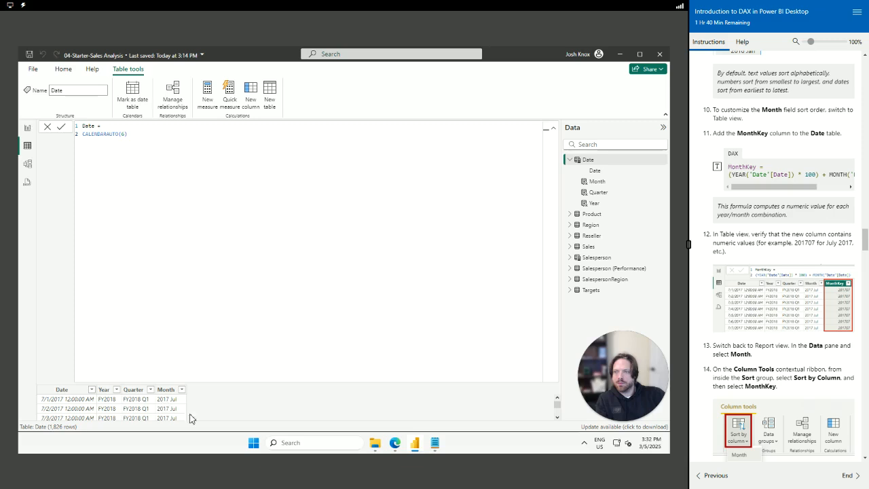
click(250, 113)
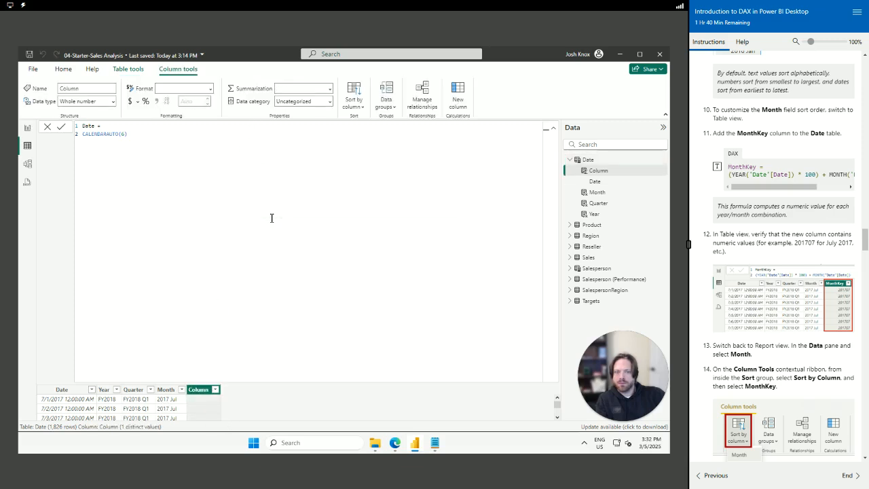
key(ctrl+v)
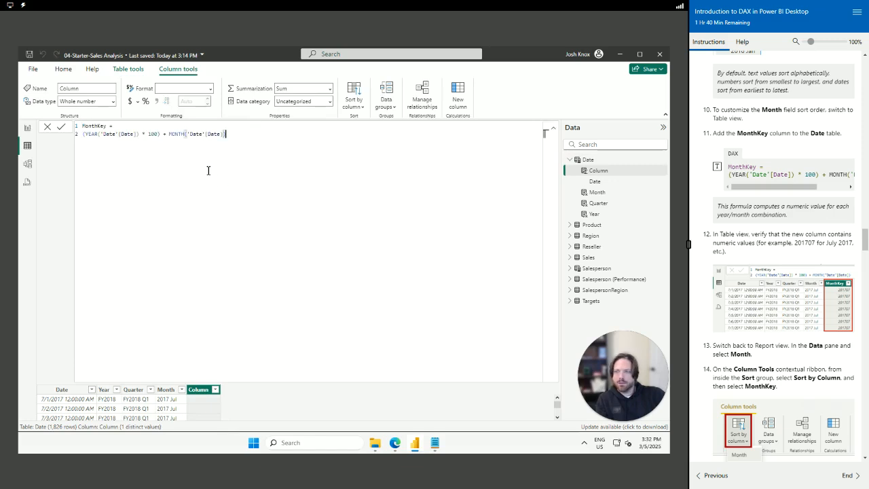
key(Return)
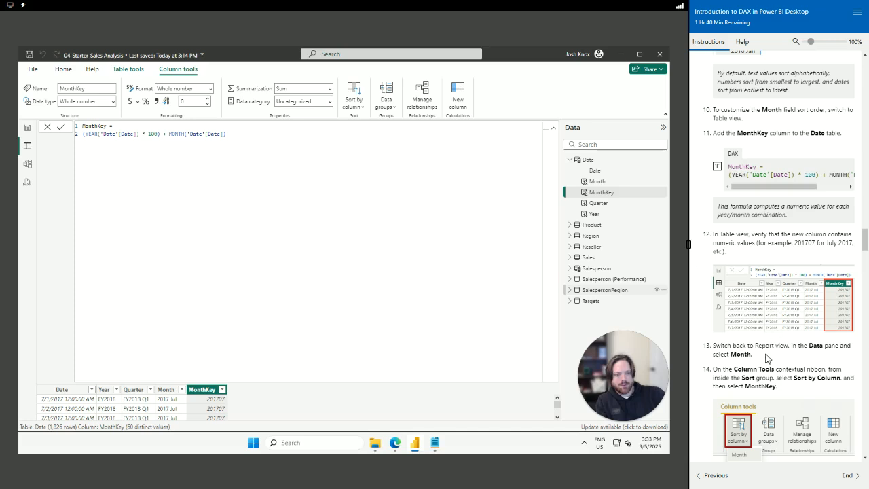
scroll(766, 358, down, 3)
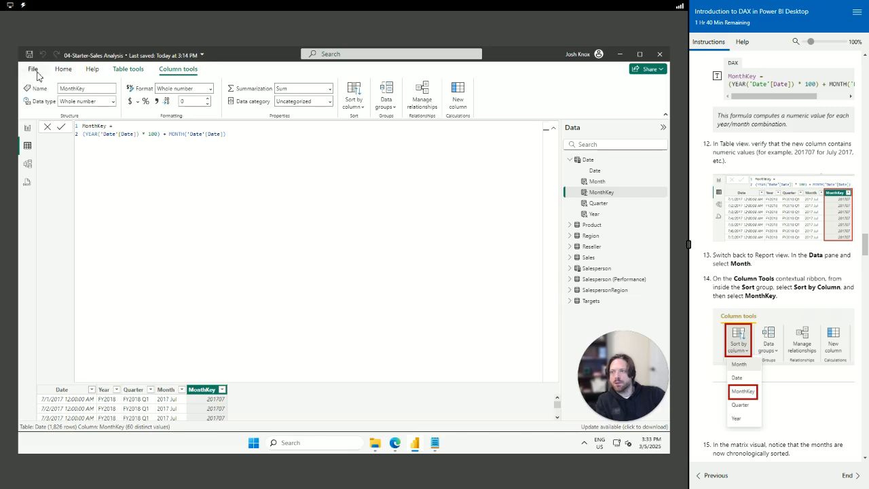
Sort the Date table's Month column by MonthKey so the matrix shows months chronologically
click(27, 129)
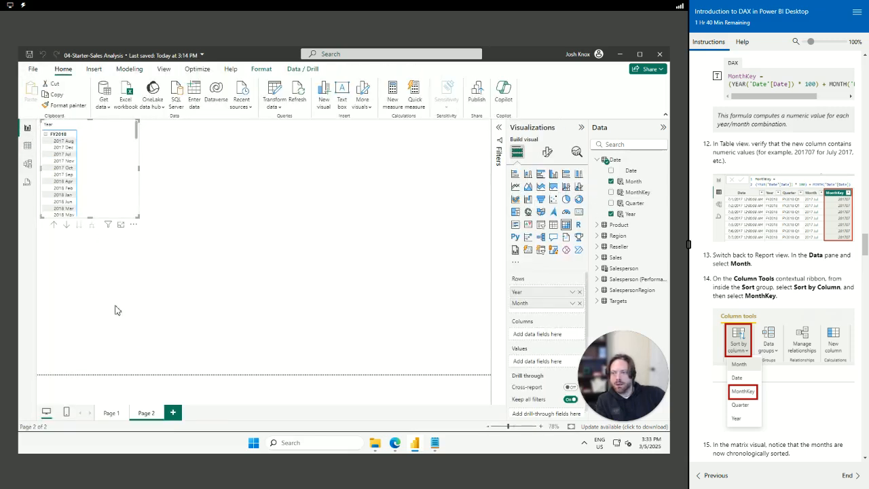
click(62, 170)
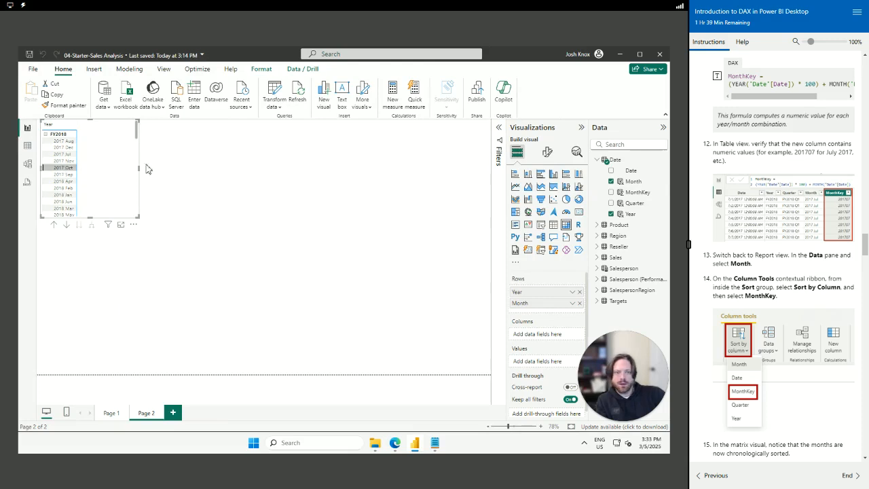
click(634, 184)
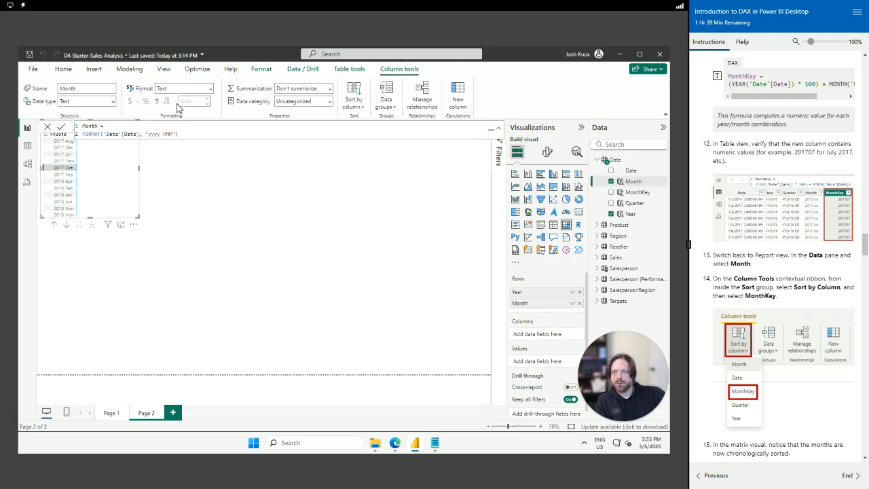
click(359, 109)
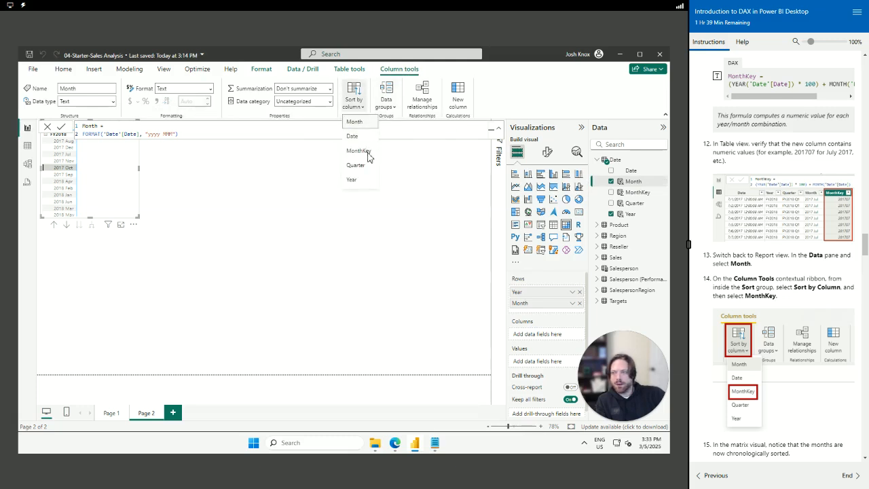
click(359, 150)
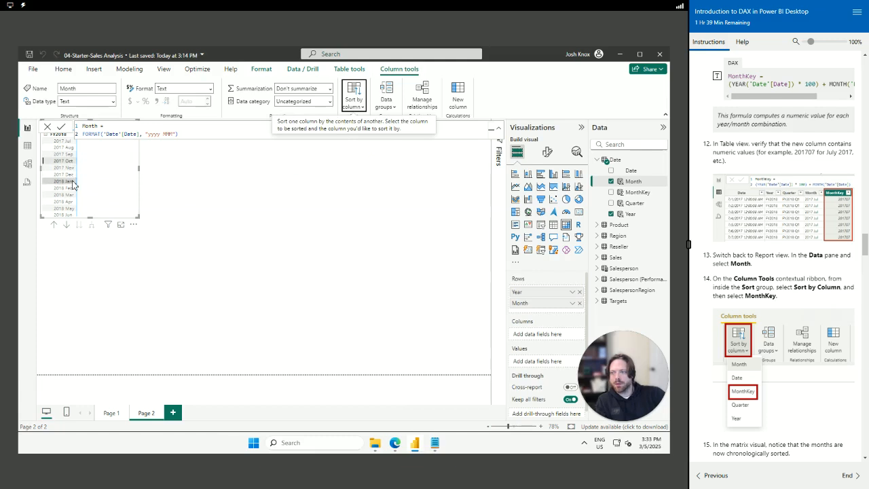
click(281, 229)
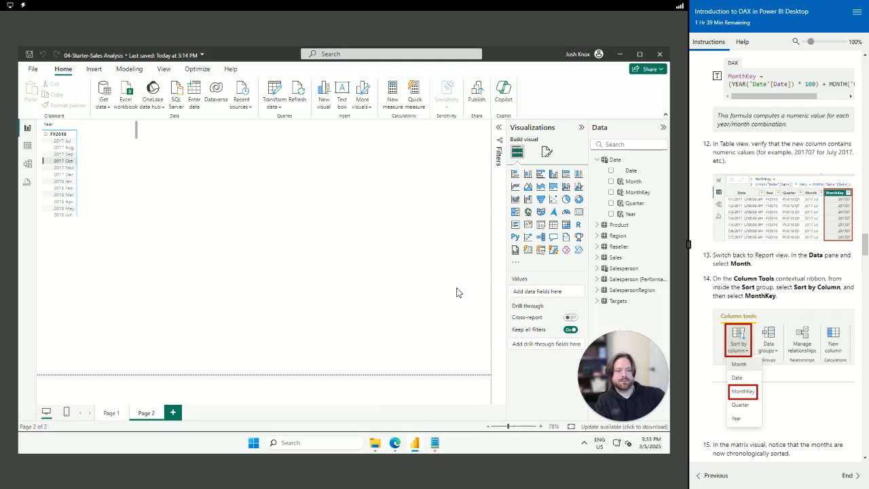
Highlight the 'Complete the Date table' introduction and the hide MonthKey step in the lab instructions
scroll(774, 275, down, 1)
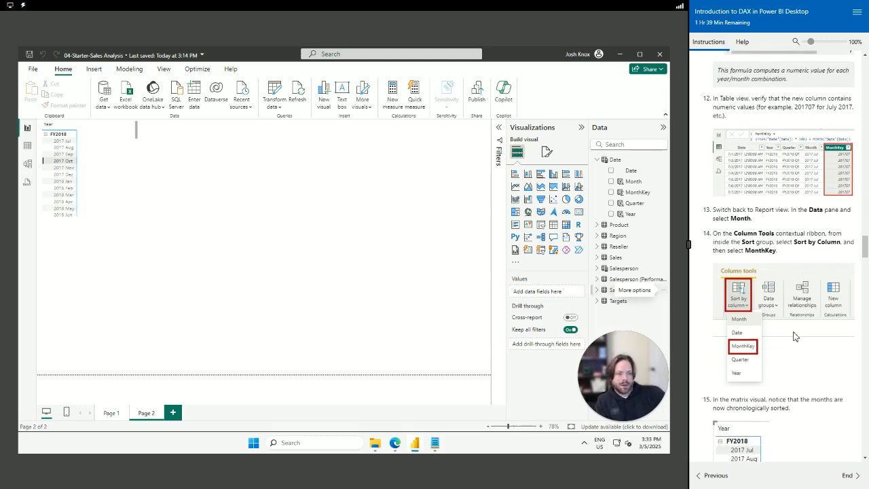
scroll(795, 336, down, 3)
scroll(759, 328, down, 1)
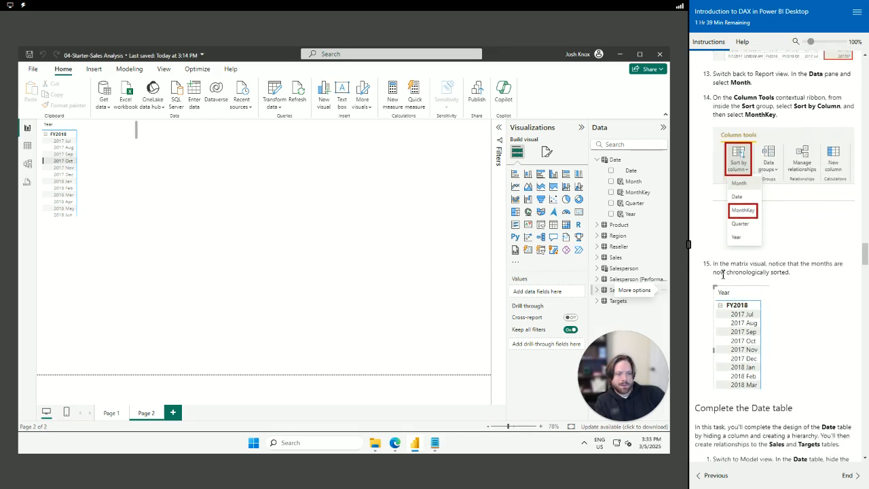
drag(720, 265, 799, 275)
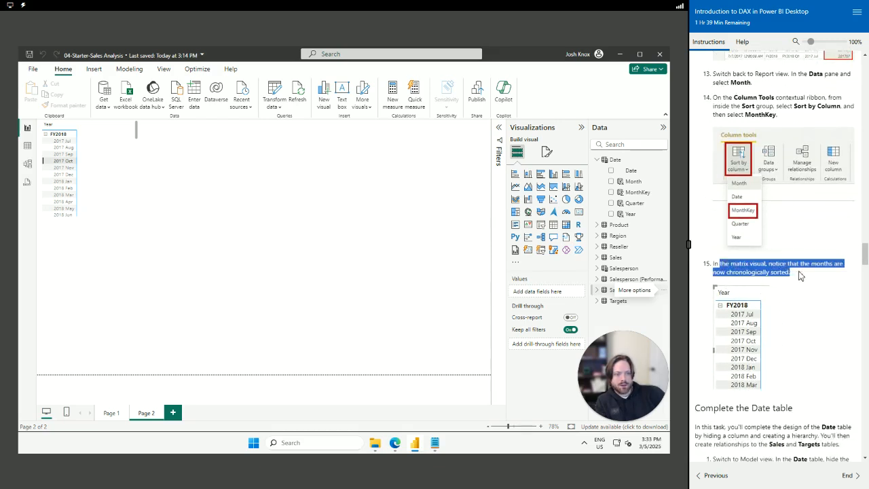
scroll(770, 303, down, 4)
drag(696, 274, 855, 291)
click(752, 302)
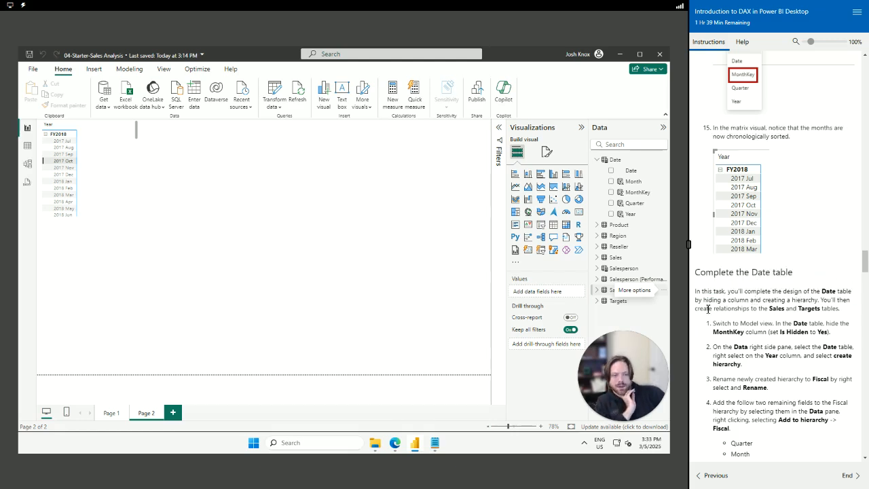
drag(701, 292, 841, 310)
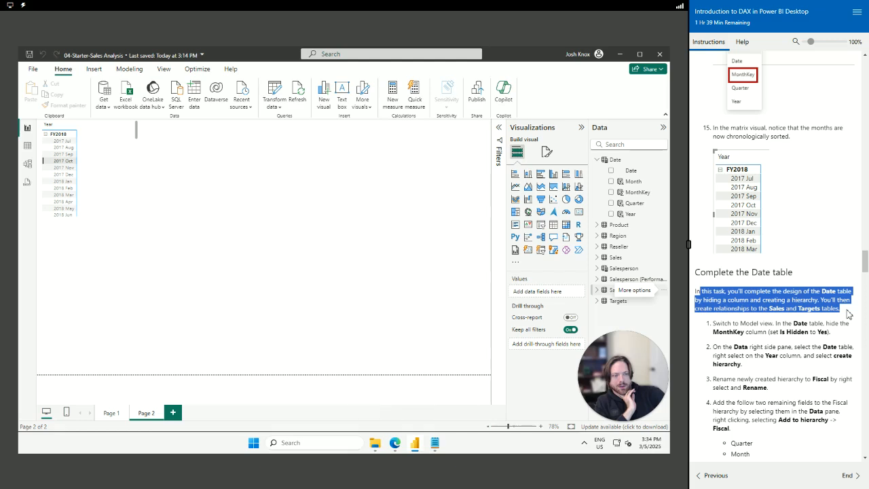
drag(847, 313, 849, 337)
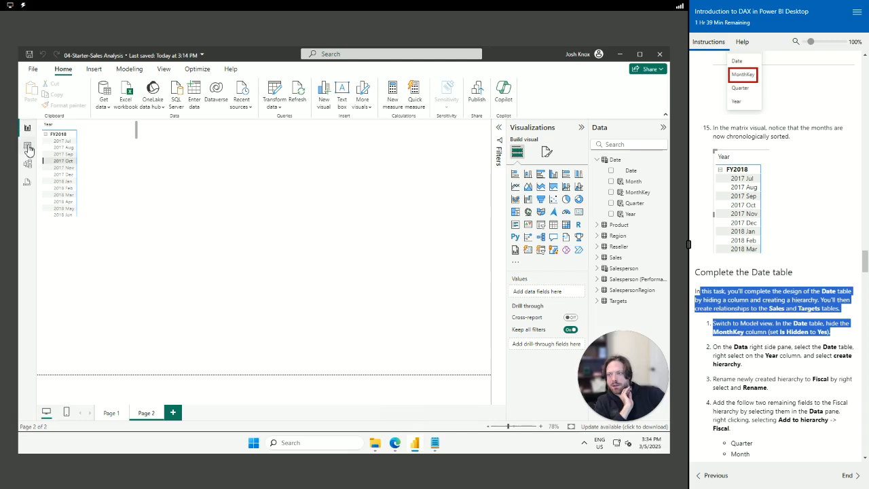
In Model view, hide the Date table's MonthKey column so Is hidden shows Yes
click(28, 165)
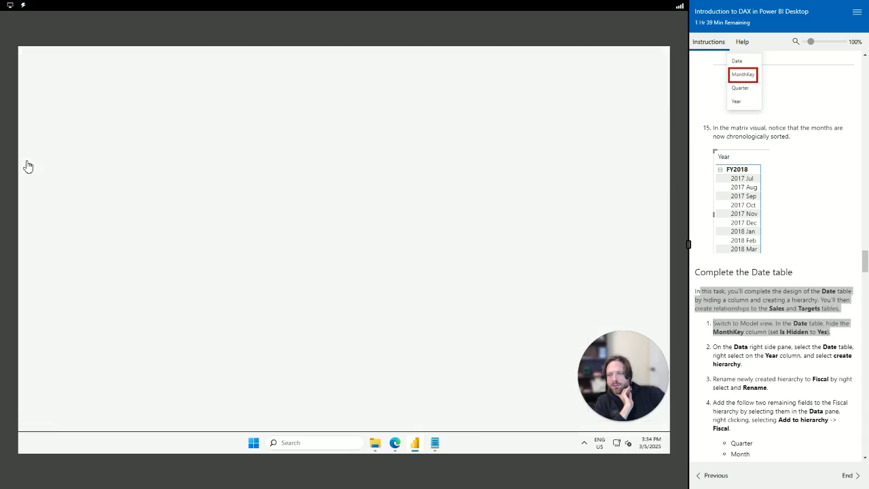
scroll(611, 258, down, 3)
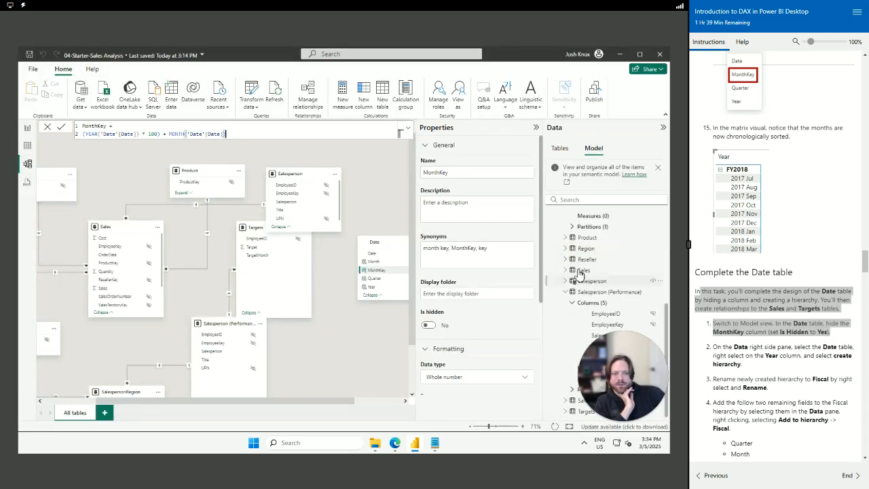
scroll(578, 272, up, 3)
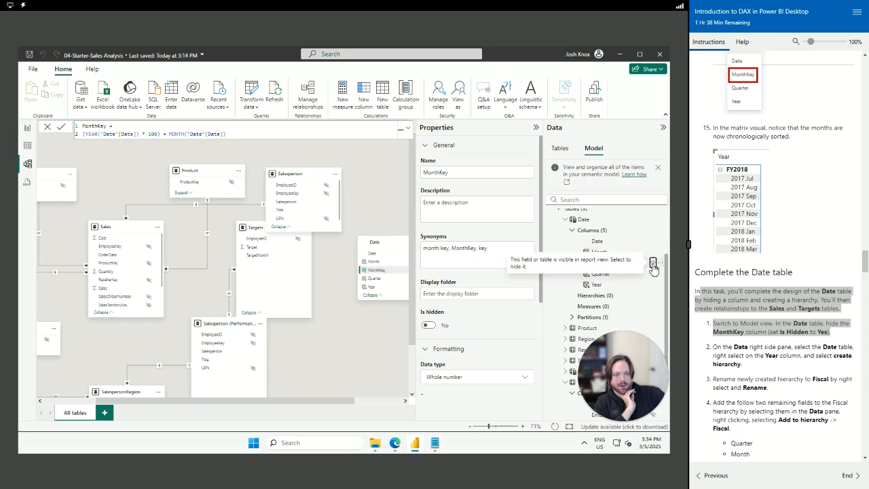
click(652, 263)
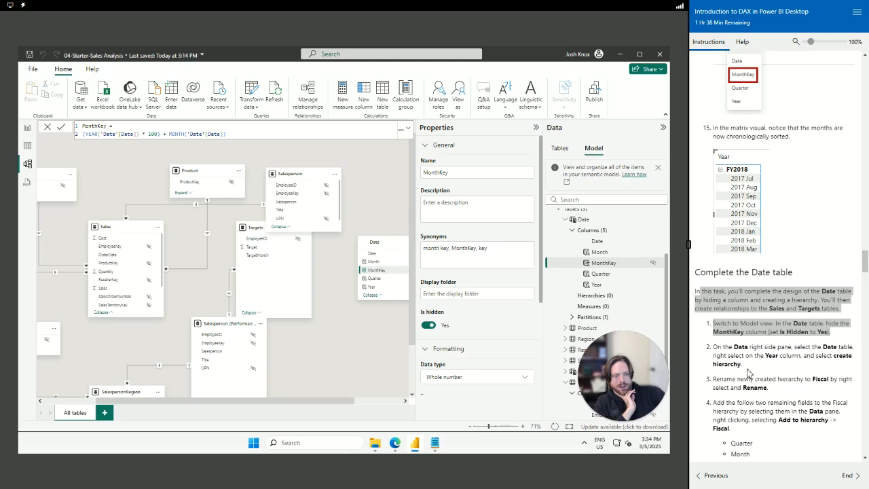
Select the MonthKey column, then select the Date table in the Data pane's table list
drag(733, 347, 792, 346)
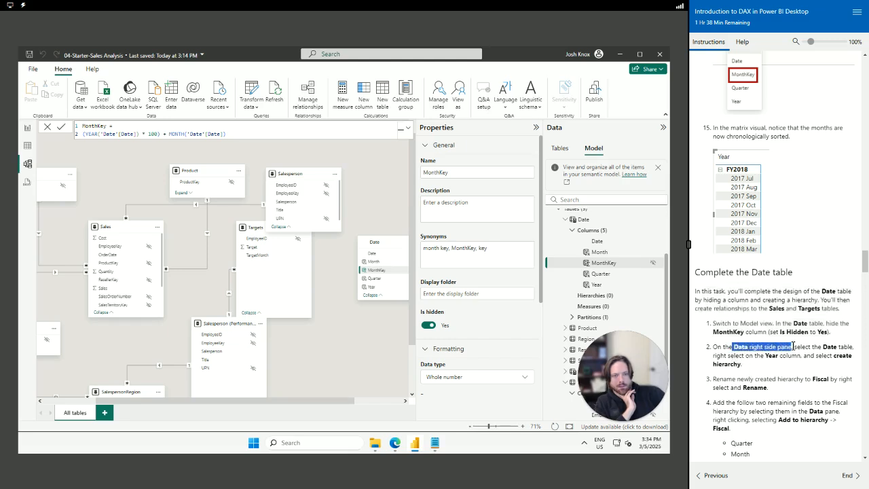
click(606, 264)
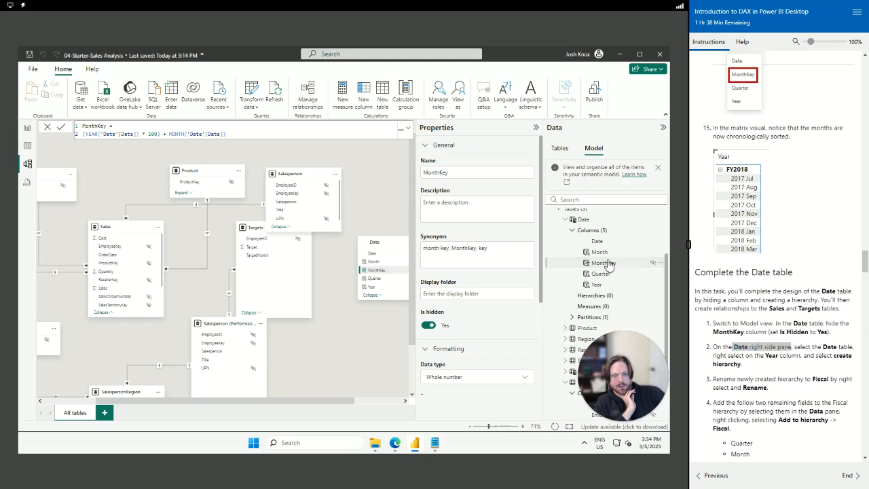
click(594, 261)
click(563, 152)
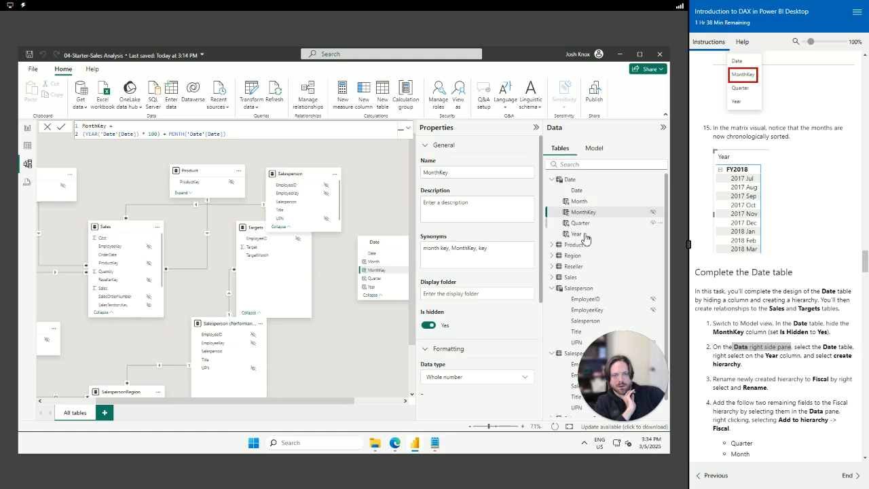
click(588, 183)
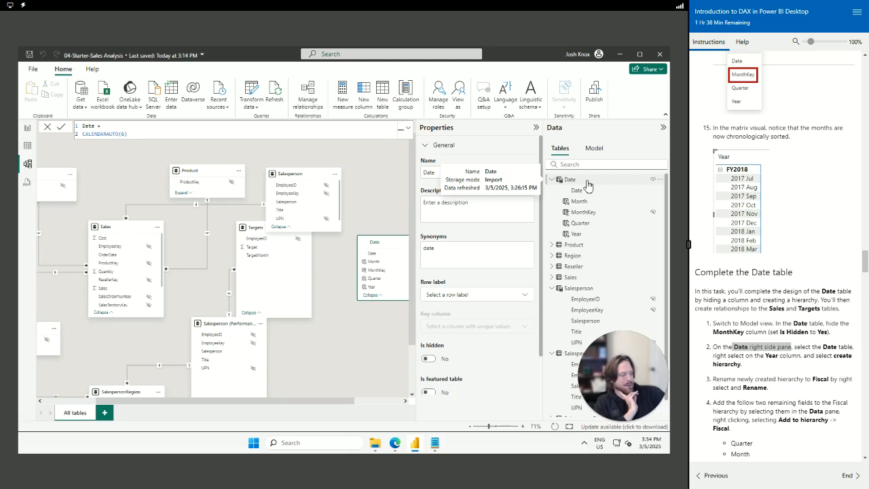
Create a Year Hierarchy from the Year column and try dragging Quarter into it
right_click(588, 235)
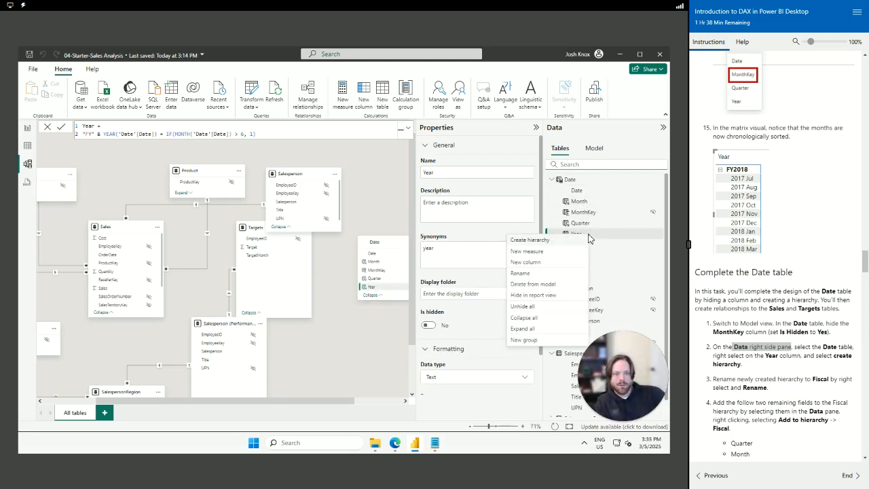
click(554, 240)
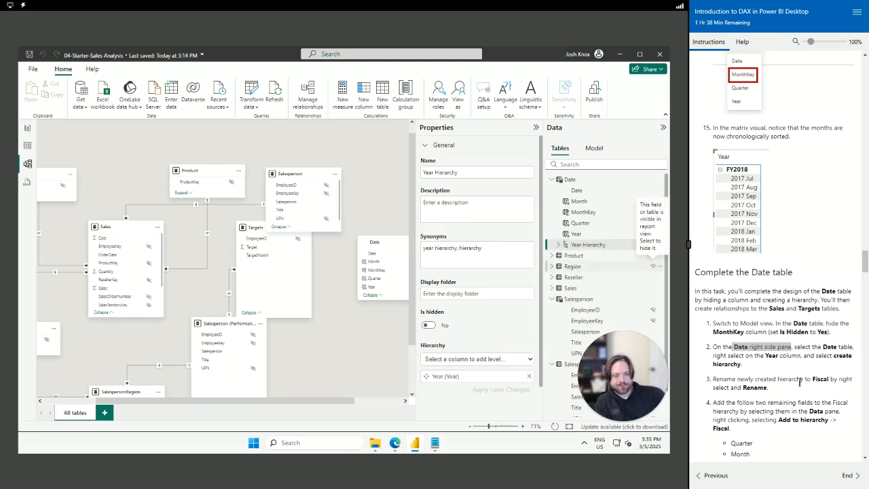
scroll(761, 375, down, 1)
scroll(761, 371, down, 3)
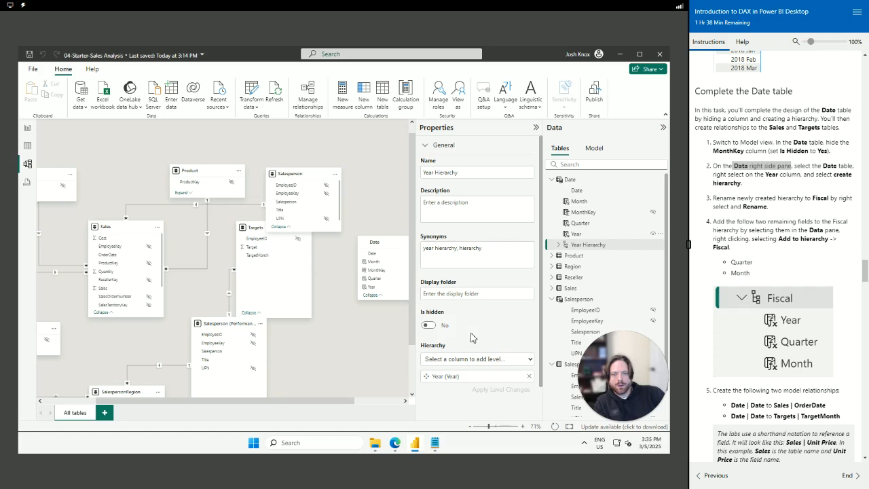
scroll(473, 337, down, 1)
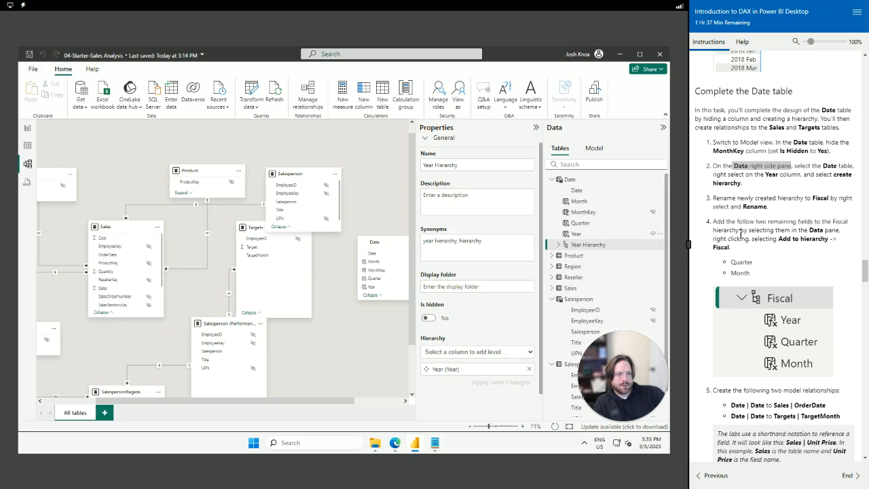
click(581, 224)
drag(580, 224, 588, 246)
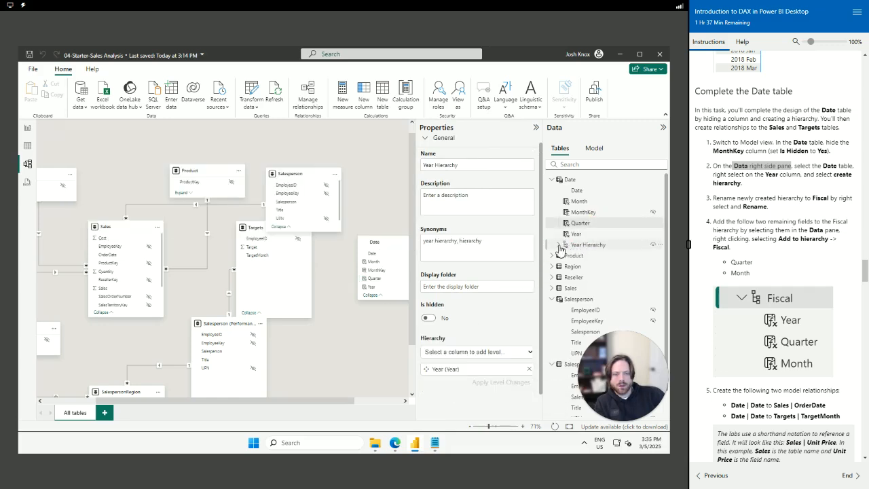
click(558, 245)
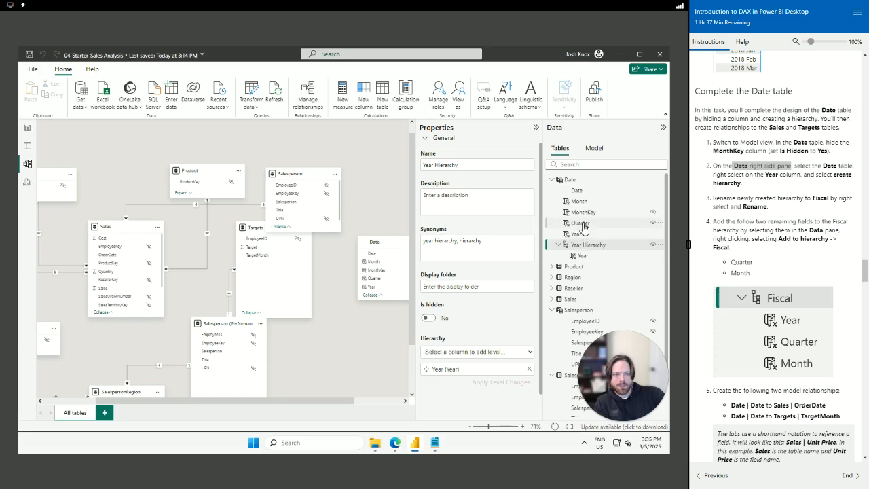
drag(581, 223, 597, 262)
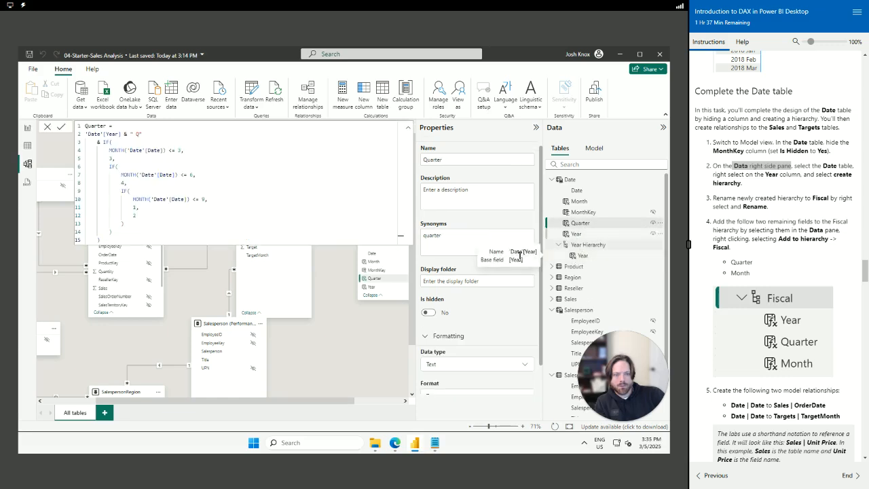
scroll(523, 265, down, 1)
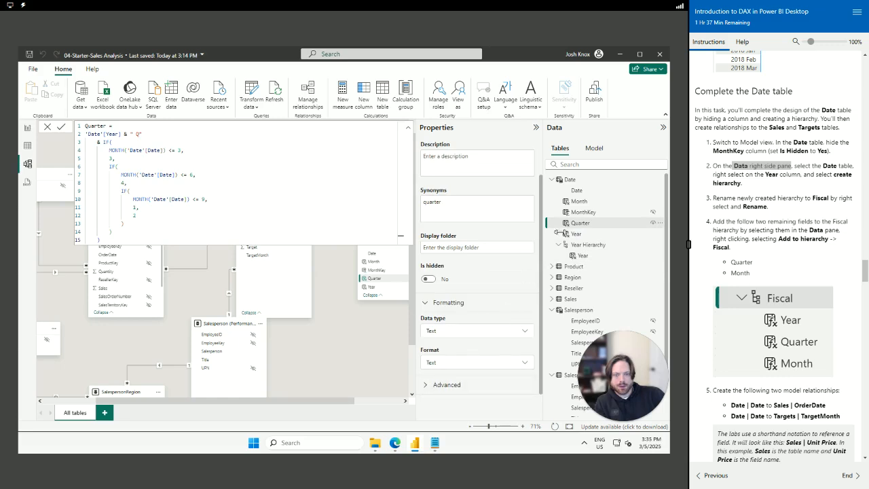
Add Quarter then Month as levels in Year Hierarchy's Properties and apply the level changes
click(585, 246)
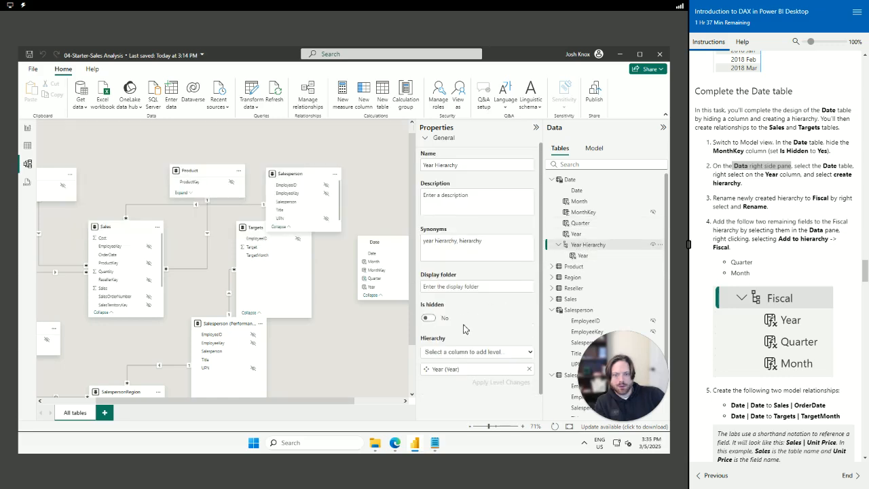
click(522, 356)
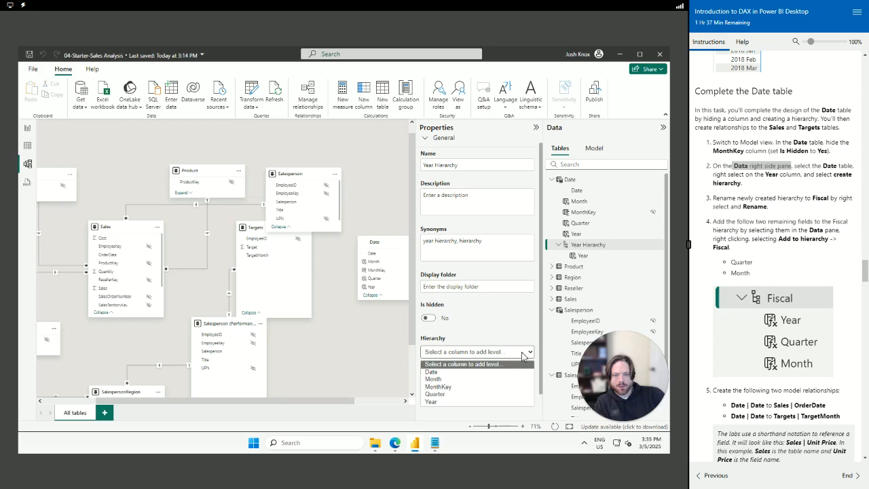
click(472, 394)
click(492, 352)
click(480, 378)
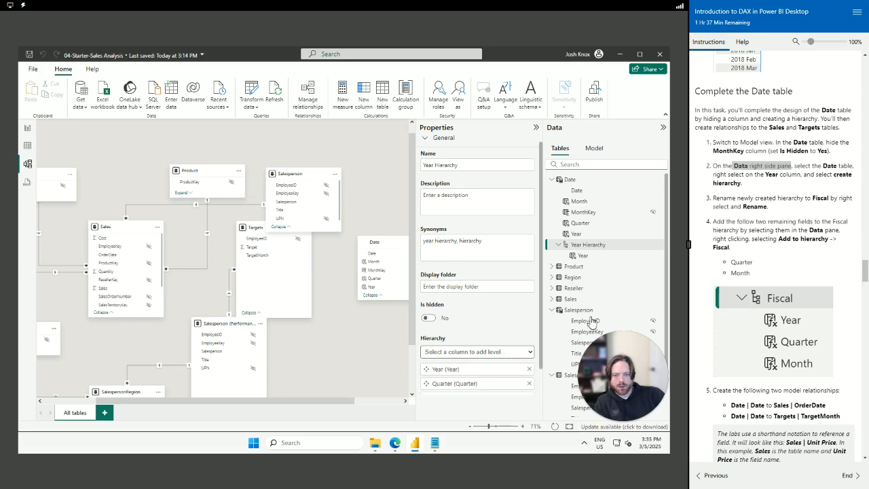
scroll(507, 305, down, 1)
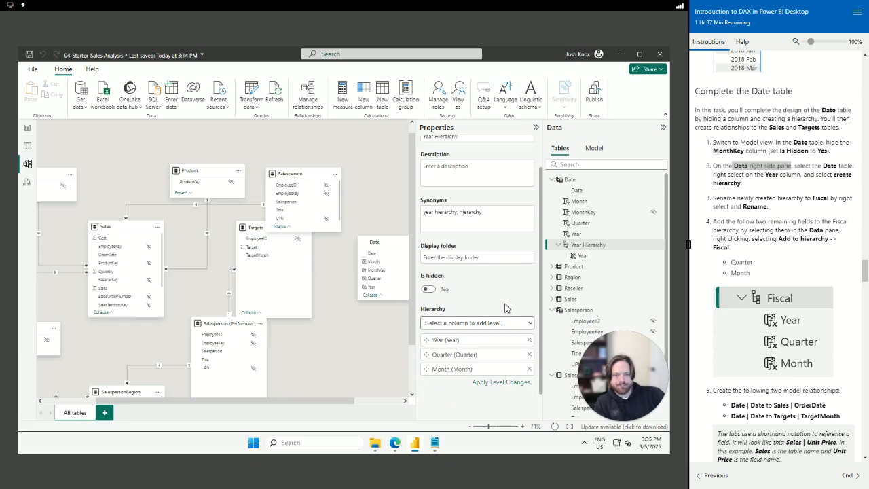
click(514, 384)
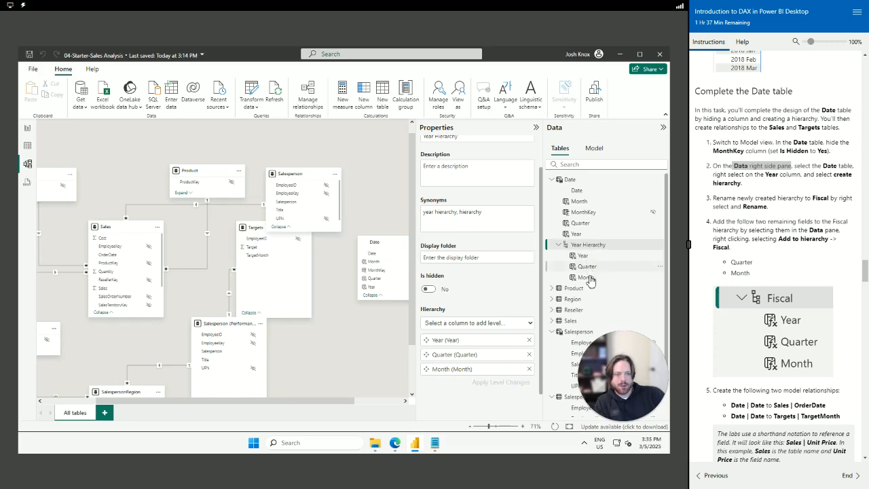
scroll(757, 136, down, 2)
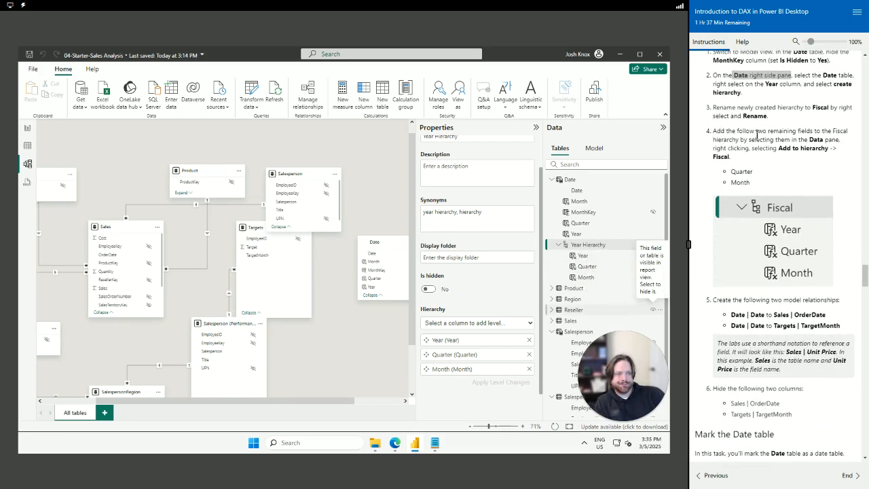
Link Date[Date] to Targets[TargetMonth] and to Sales[OrderDate], saving each new relationship
drag(714, 301, 853, 301)
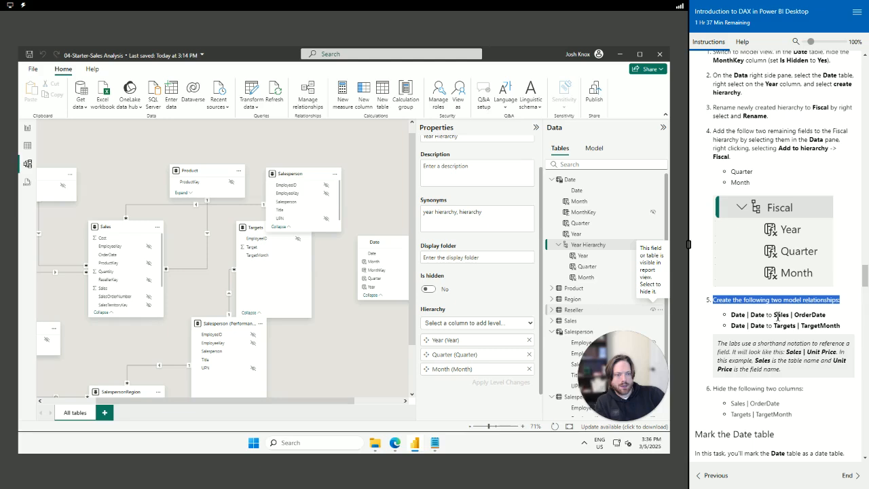
scroll(831, 319, down, 1)
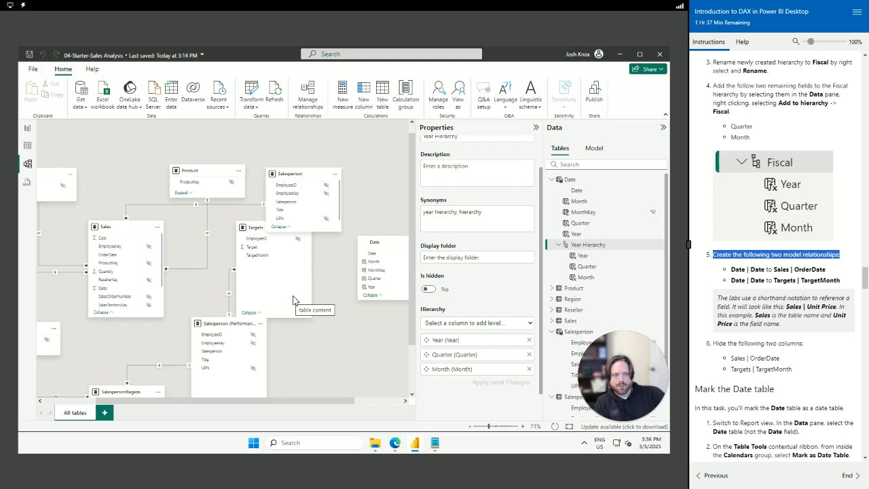
click(371, 255)
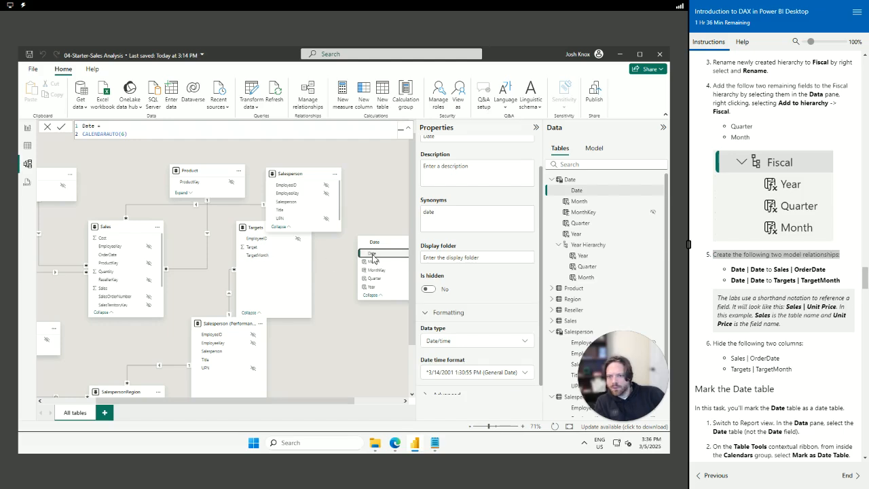
drag(370, 256, 278, 260)
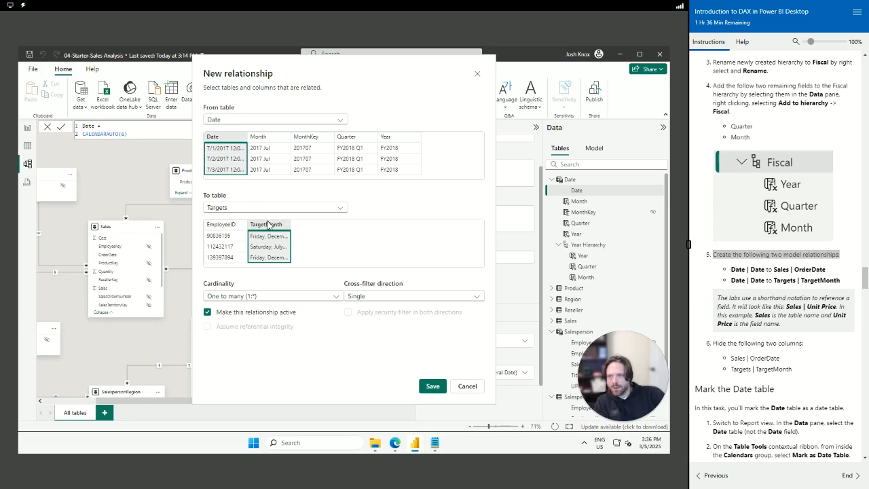
click(432, 386)
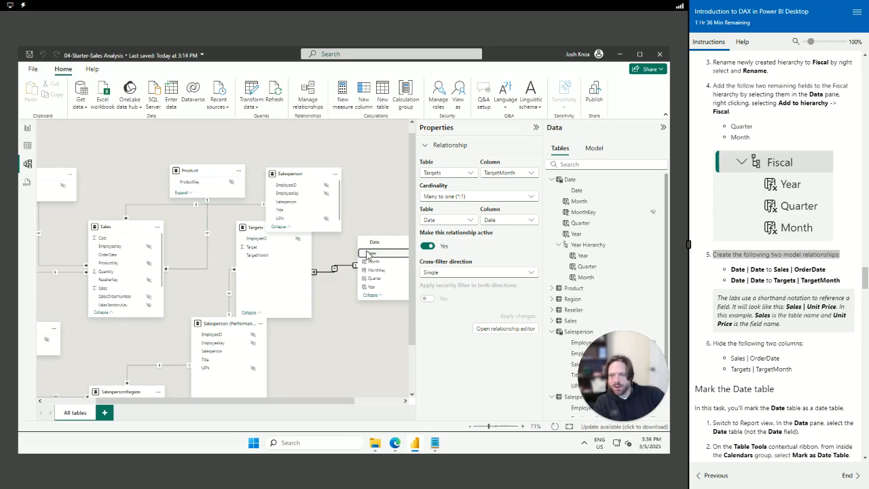
drag(354, 256, 134, 262)
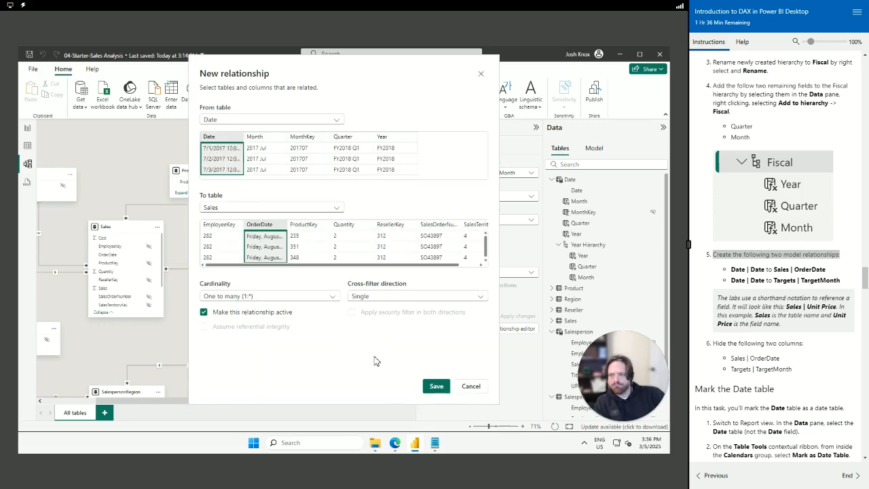
click(435, 387)
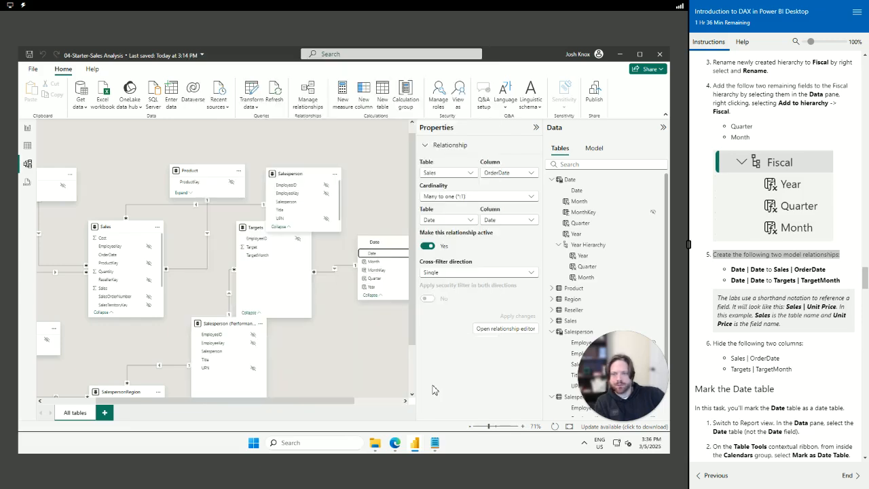
In Report view, open the Mark as date table settings for the Date table from Table tools
scroll(747, 338, down, 2)
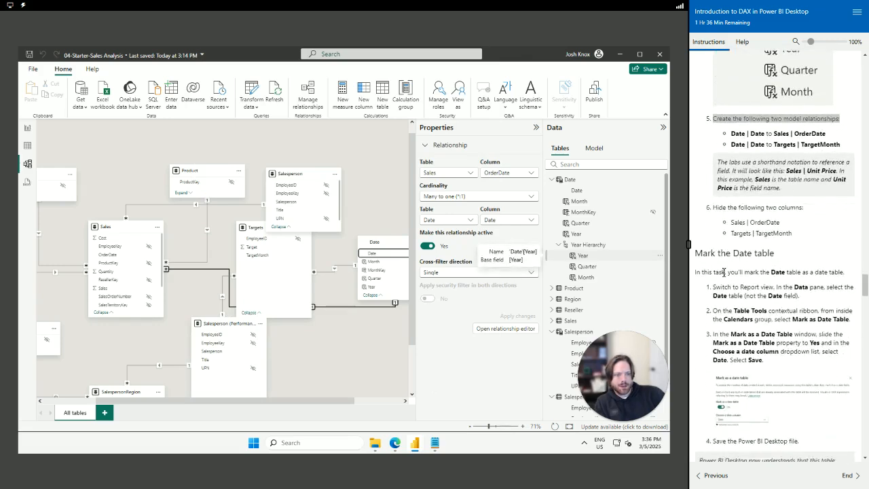
drag(733, 272, 857, 275)
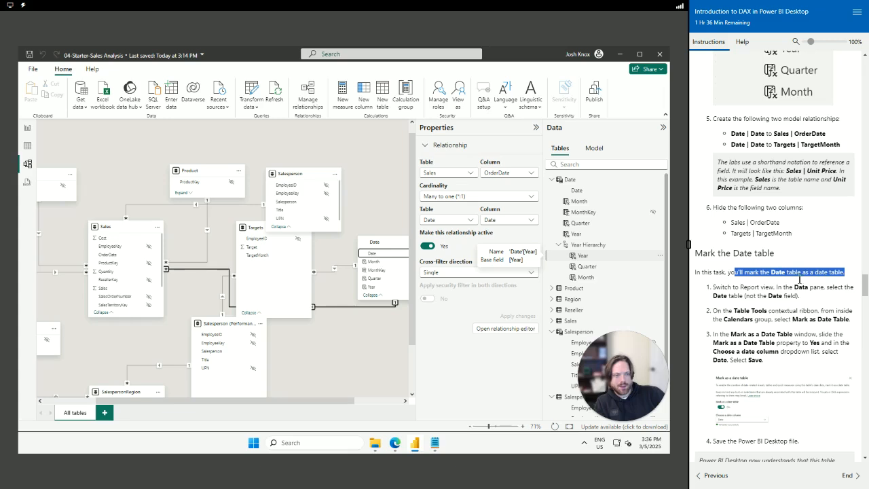
drag(806, 300, 708, 290)
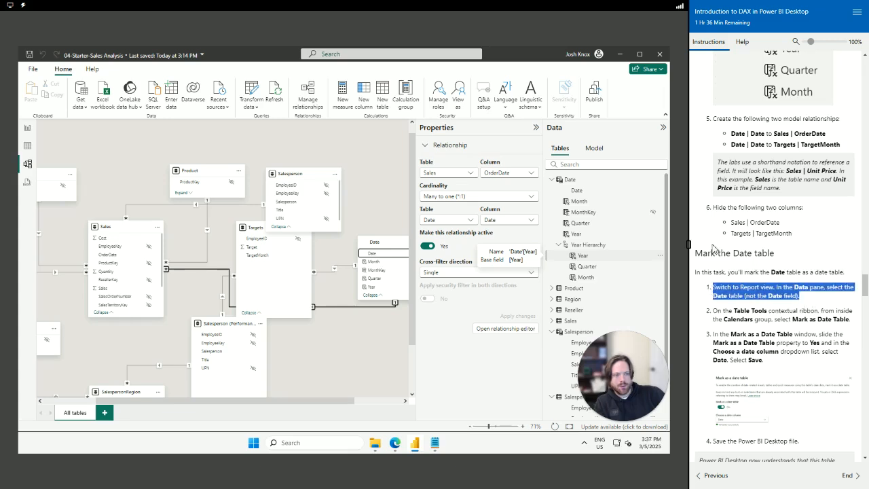
click(758, 285)
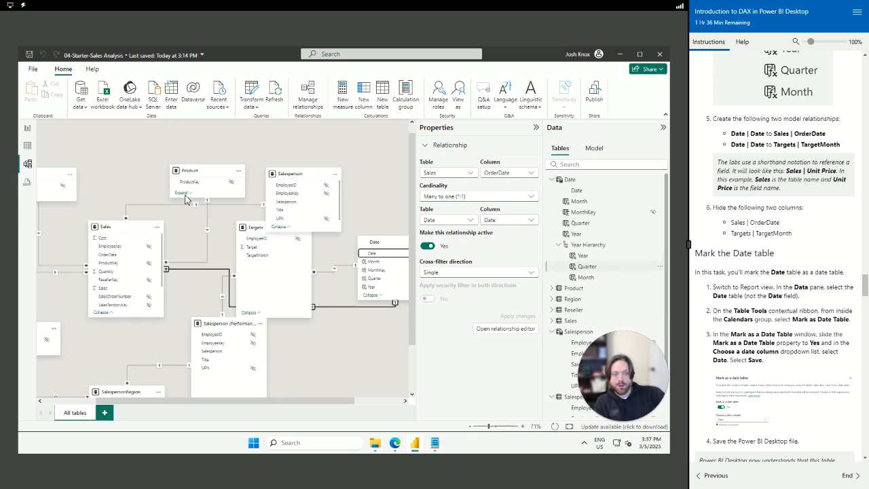
click(28, 129)
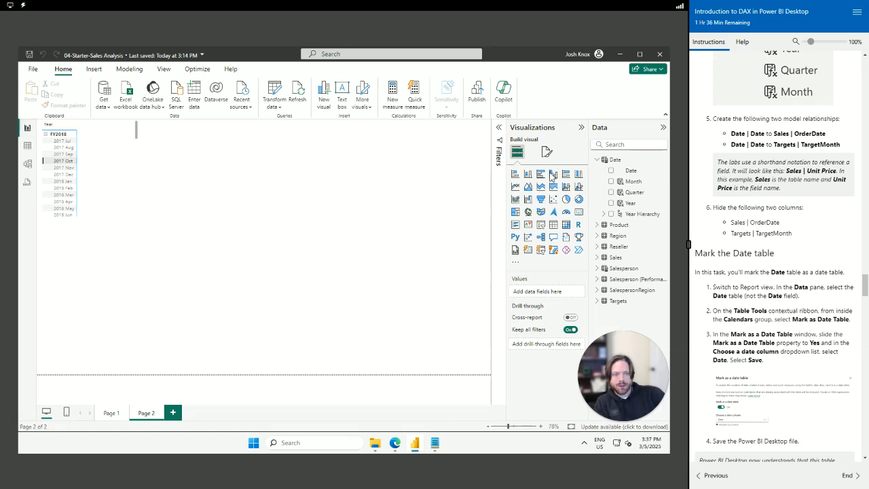
click(615, 160)
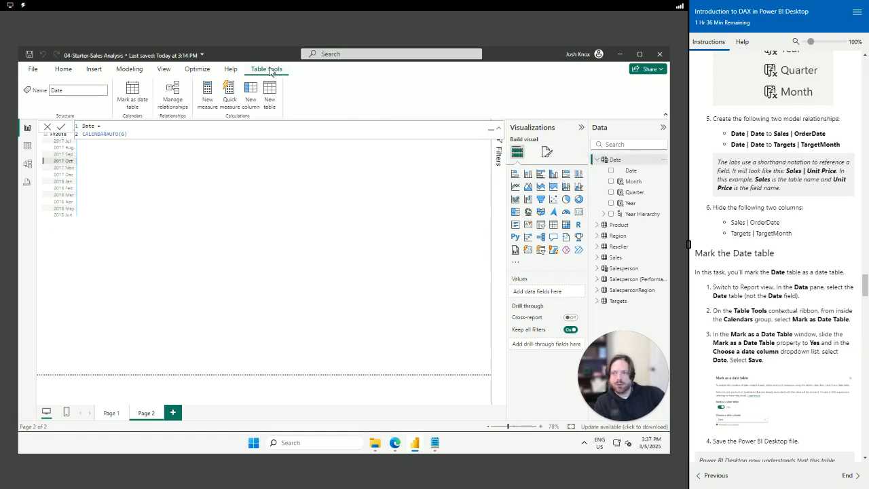
click(133, 95)
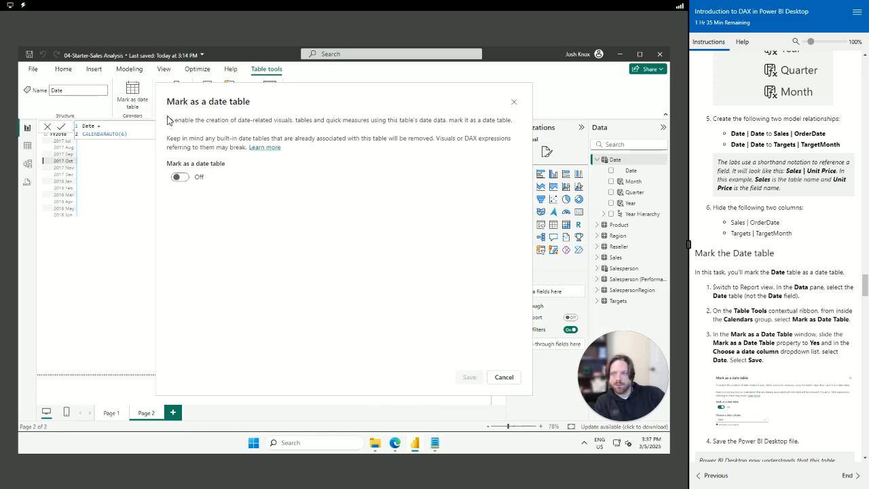
scroll(793, 378, down, 1)
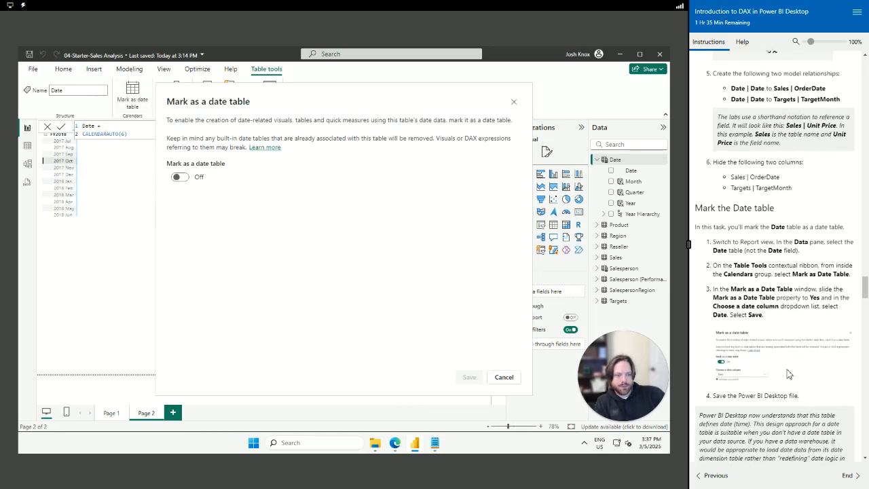
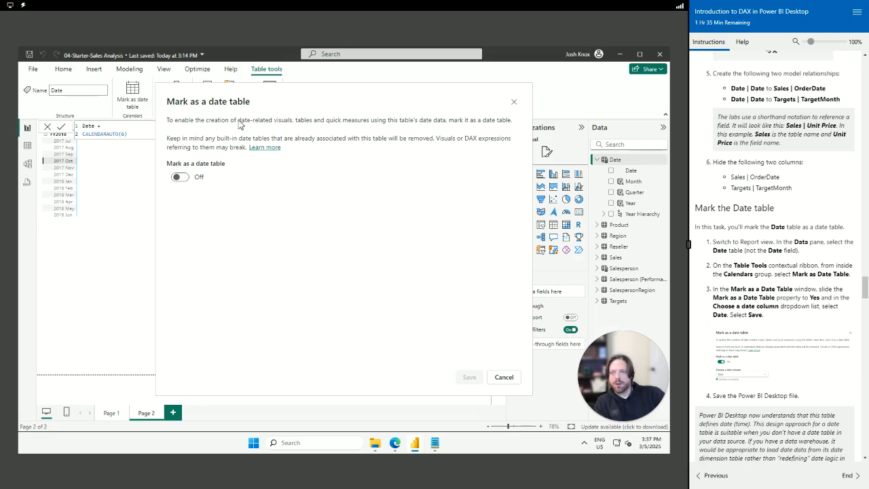
Mark the Date table as a date table with Date as its date column, and save
click(179, 177)
click(257, 210)
click(204, 227)
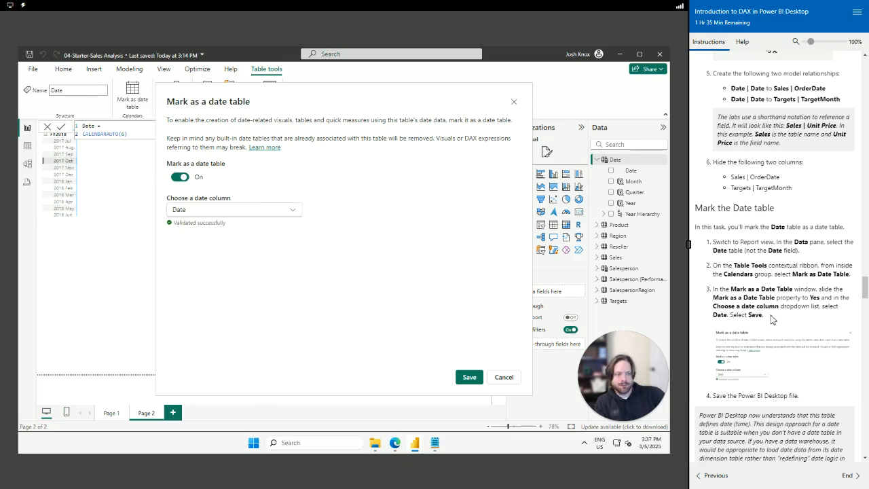
scroll(774, 326, down, 3)
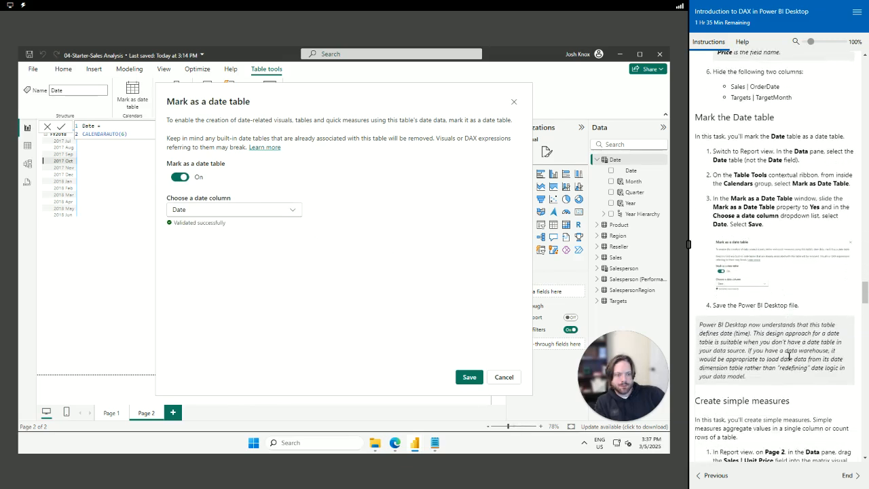
click(478, 378)
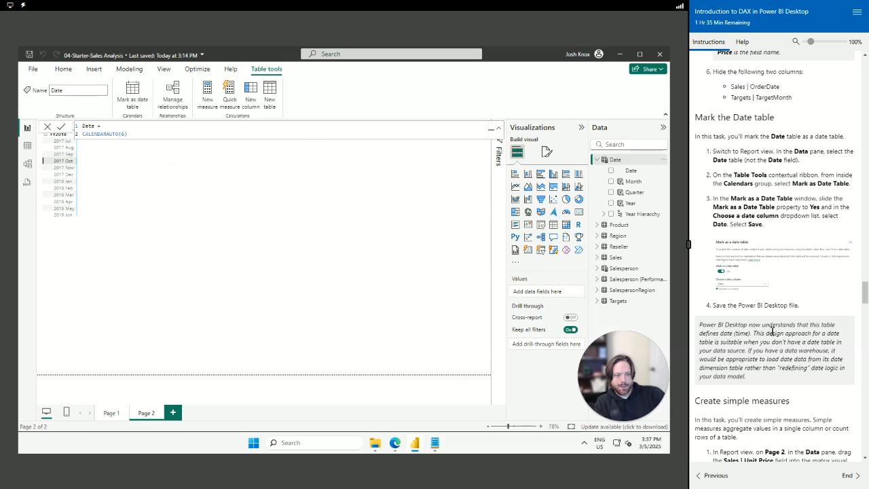
scroll(774, 326, down, 5)
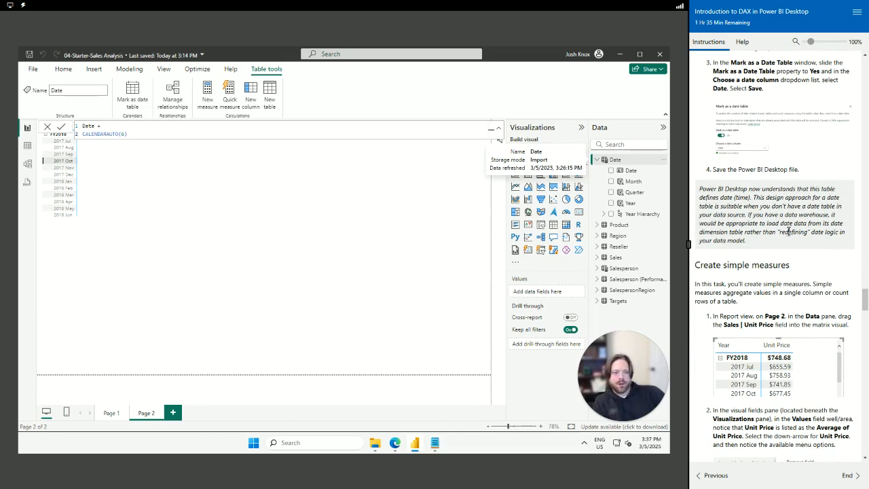
scroll(782, 280, down, 2)
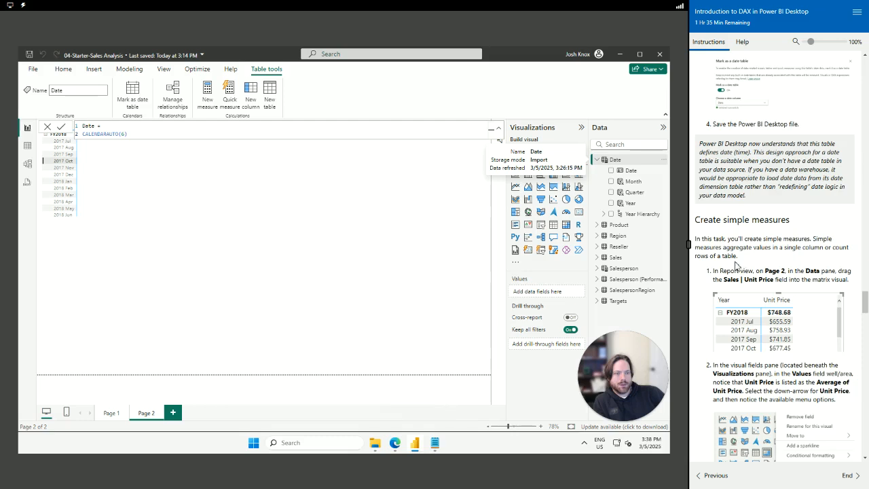
scroll(730, 248, down, 1)
drag(713, 231, 852, 235)
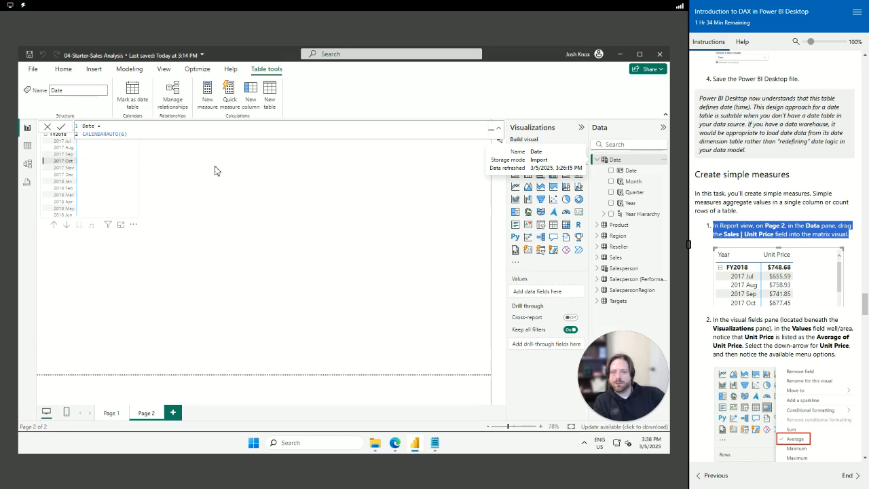
Add Sales Unit Price to the year-month matrix's Values, showing Average of Unit Price
click(608, 260)
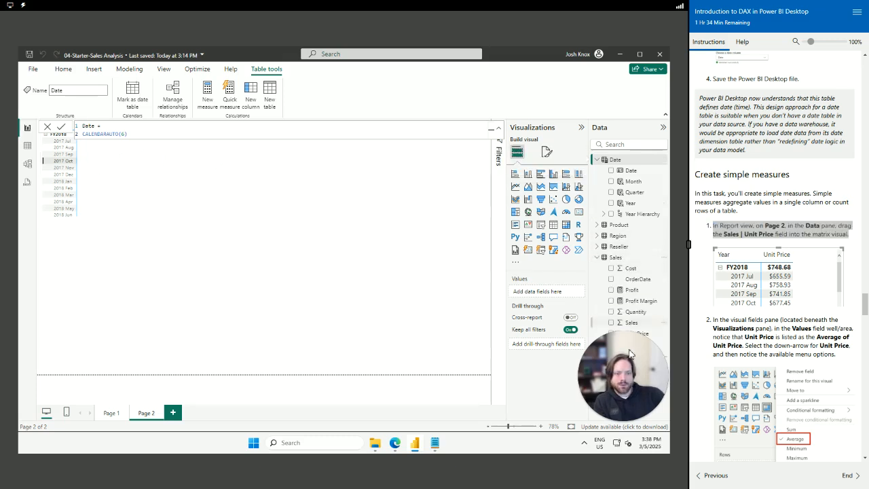
drag(624, 336, 366, 224)
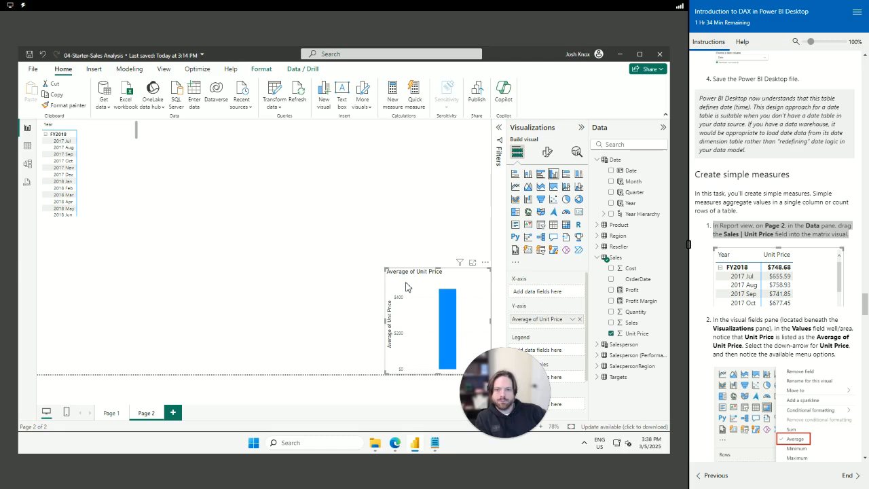
key(ctrl+z)
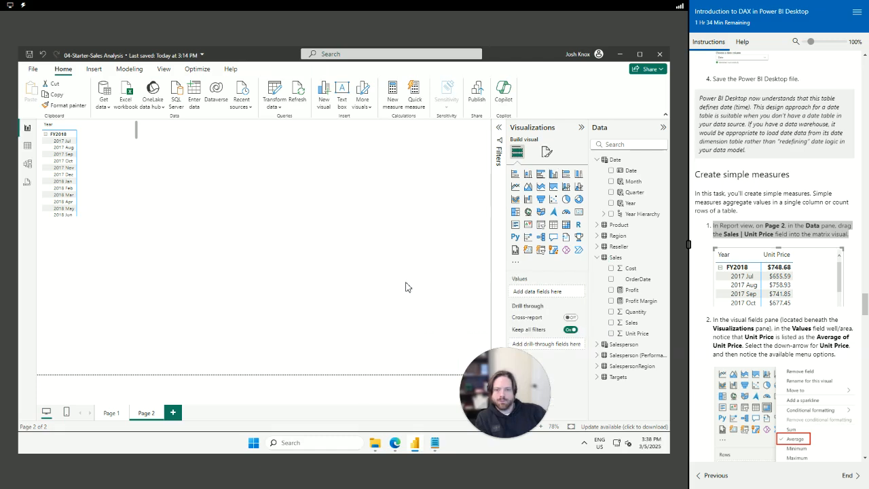
click(120, 162)
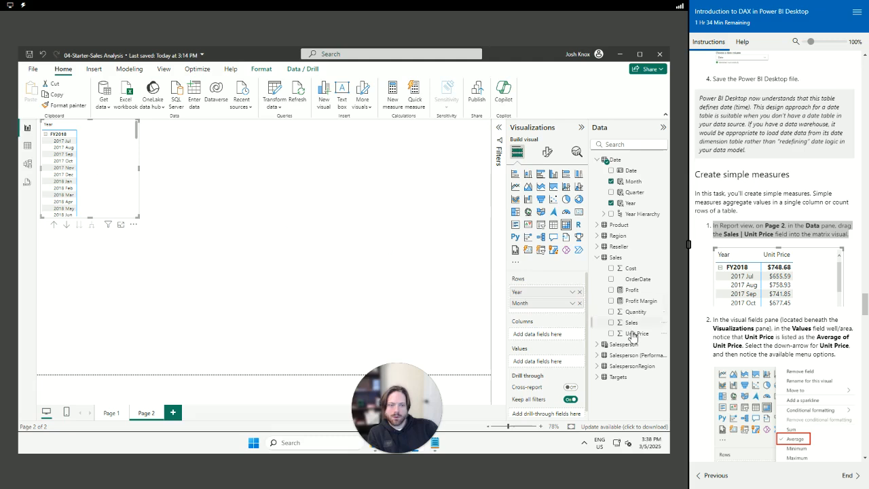
drag(629, 333, 543, 311)
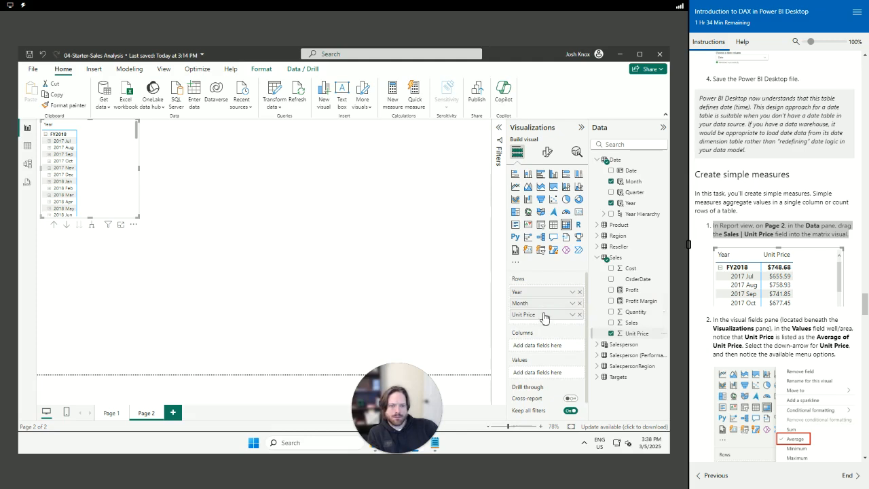
drag(547, 318, 547, 378)
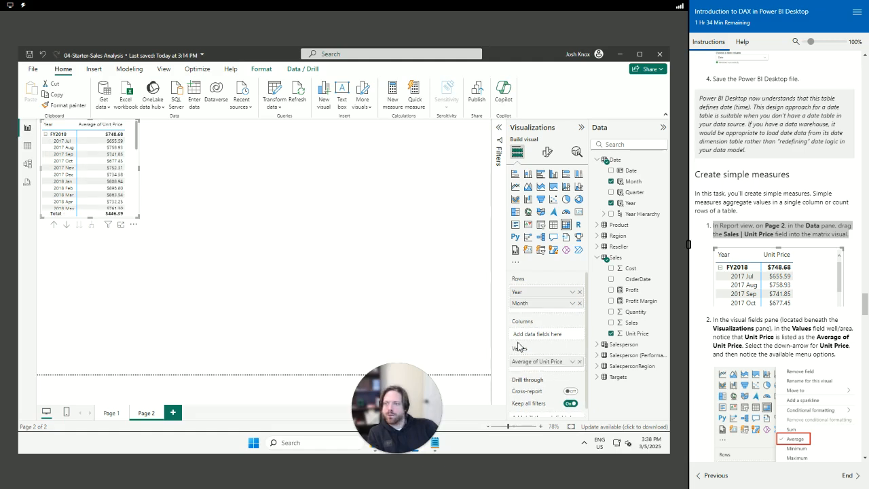
click(572, 362)
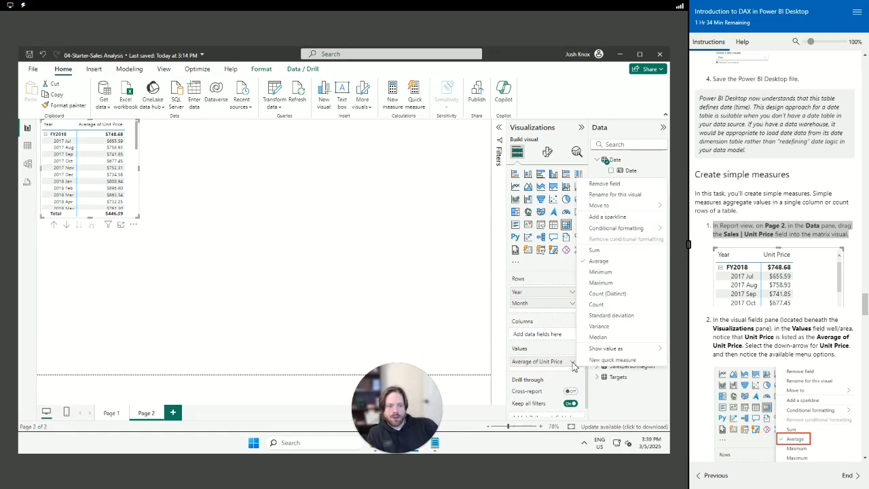
click(760, 348)
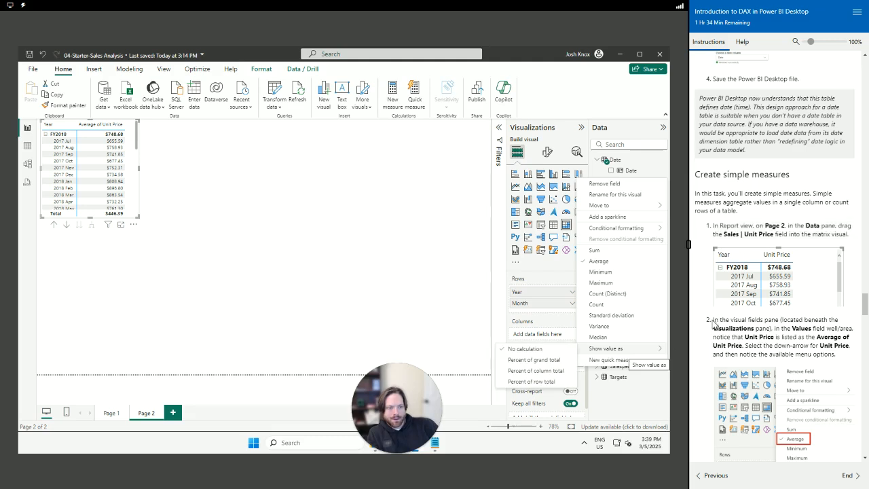
scroll(728, 324, down, 3)
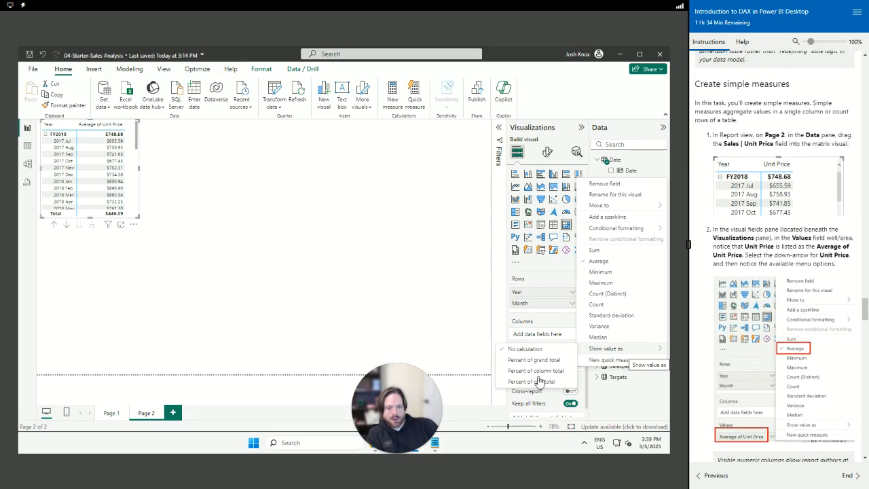
click(613, 414)
scroll(538, 362, down, 1)
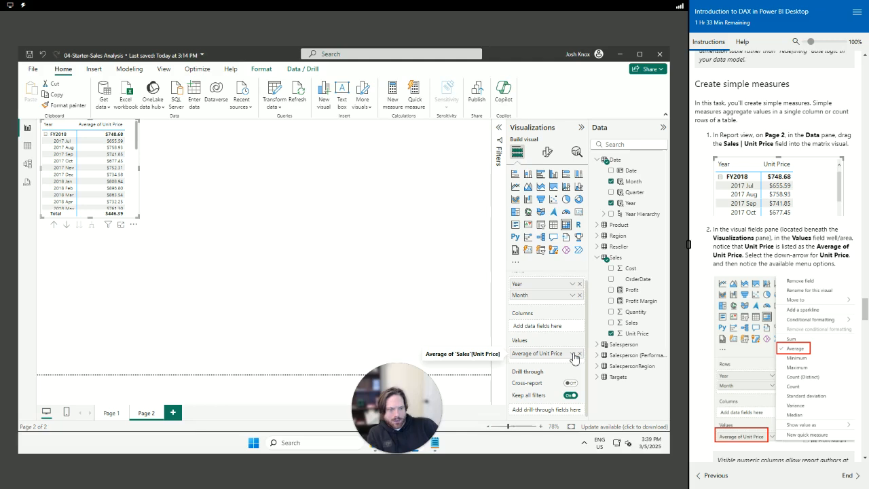
click(573, 355)
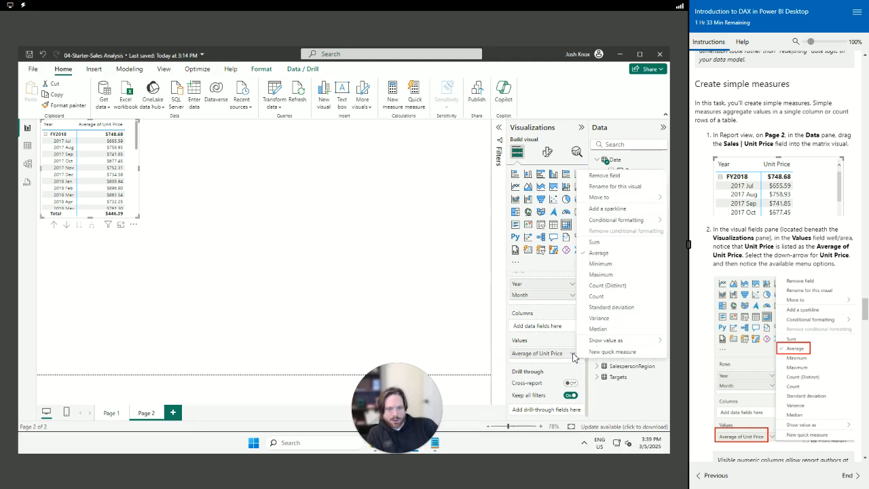
click(614, 399)
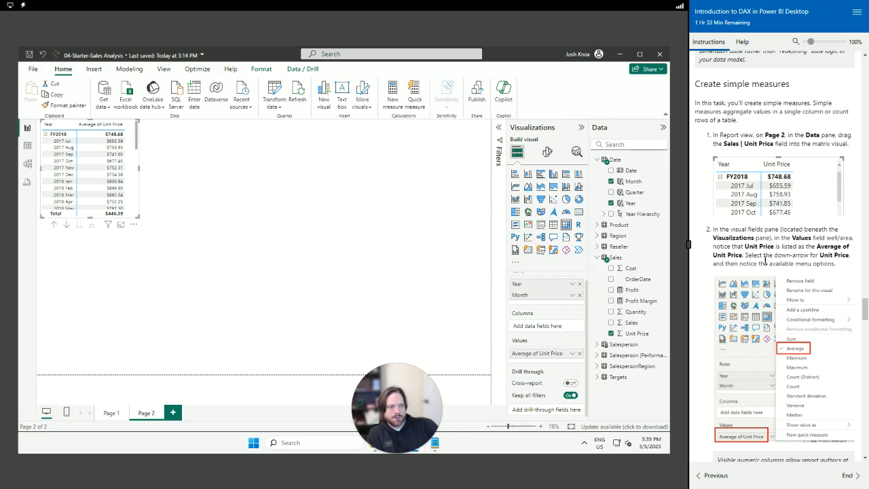
Review the lab note and step 3, then select the Sales table in the Data pane
scroll(763, 267, down, 5)
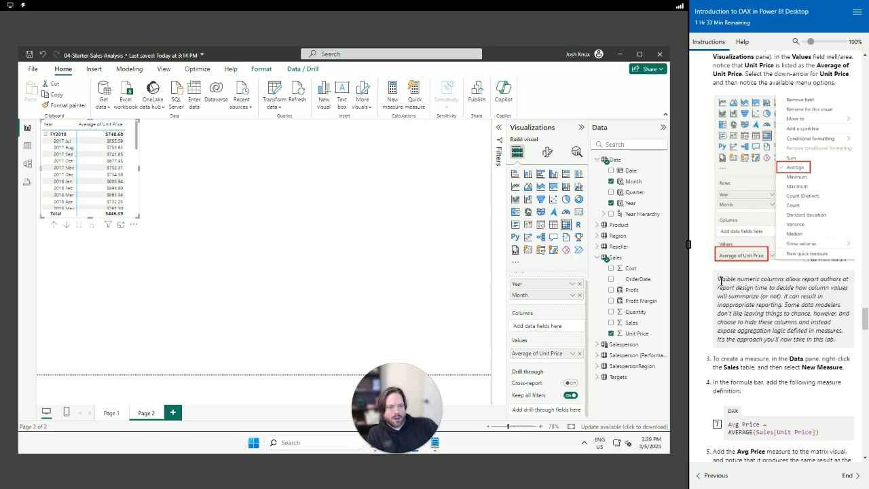
drag(720, 279, 851, 345)
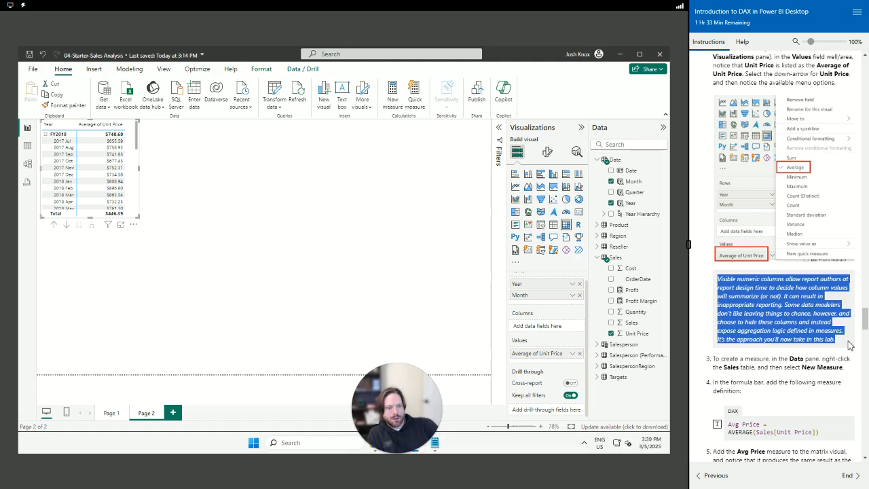
click(743, 367)
drag(719, 361, 847, 371)
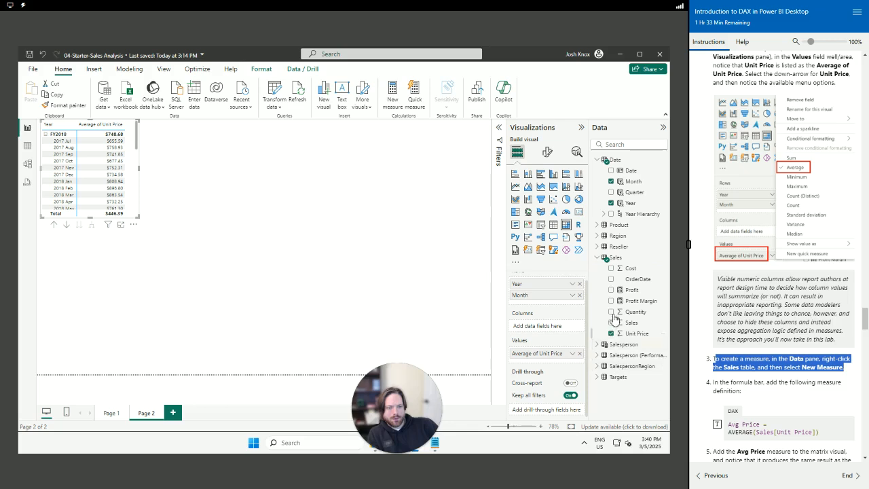
click(616, 258)
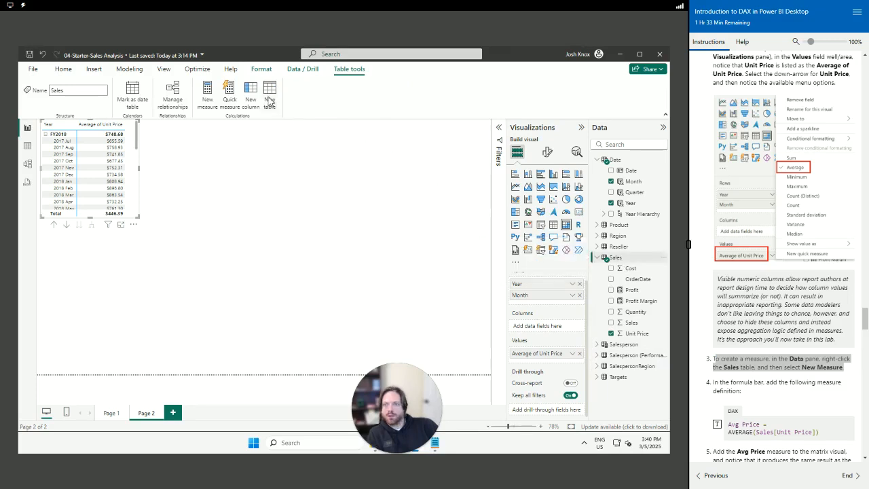
Create a new measure in Sales and start its formula as 'Avg Price ='
click(207, 97)
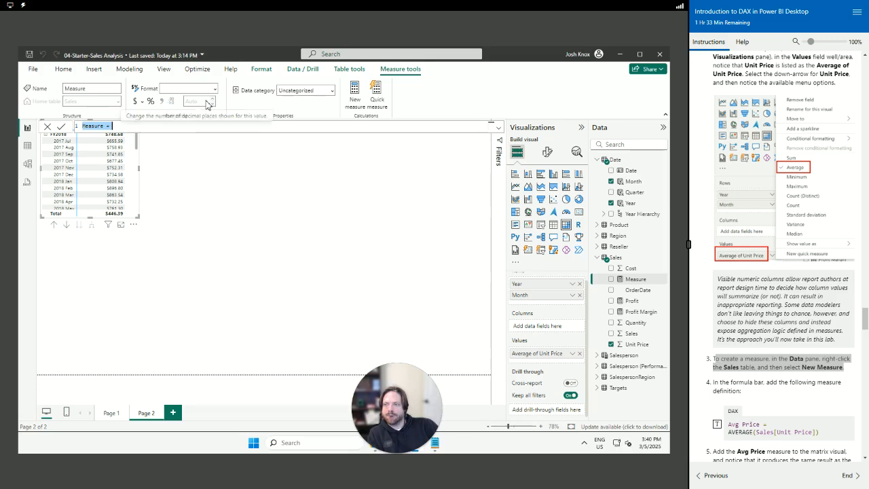
scroll(770, 401, down, 2)
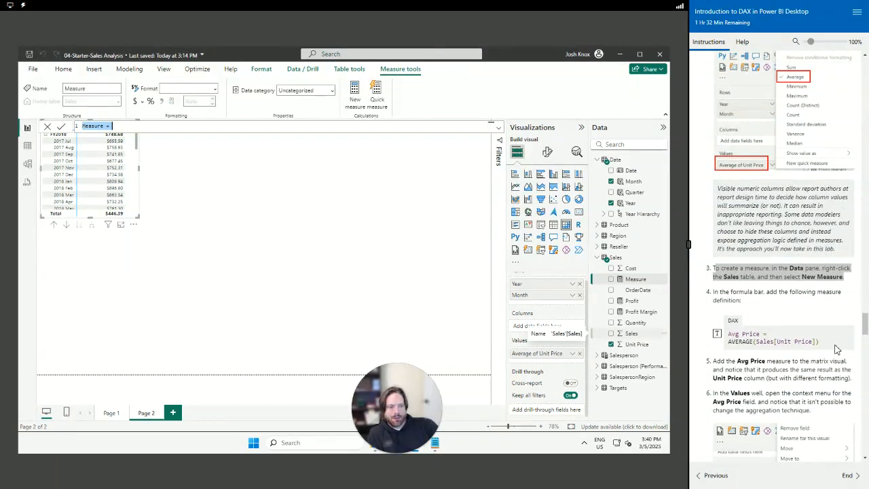
drag(825, 345, 725, 333)
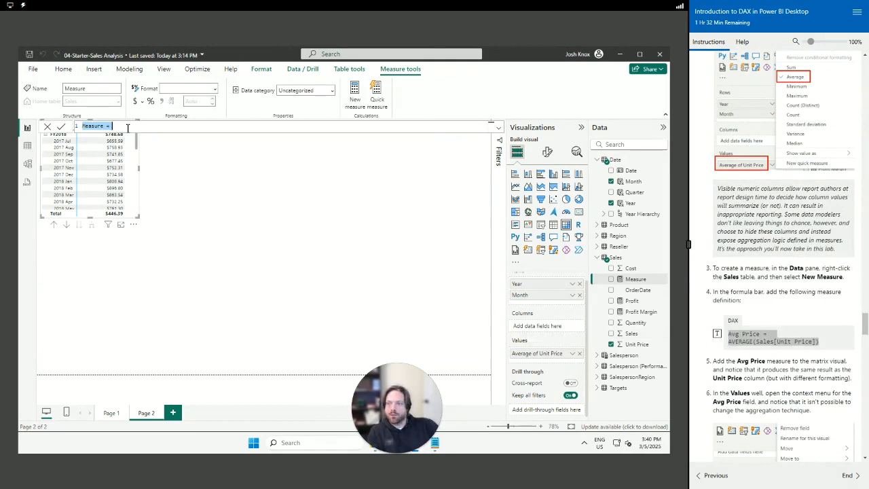
text(MonthKey = (YEAR('Date'[Date]) * 100) + MONTH('Date'[Date]))
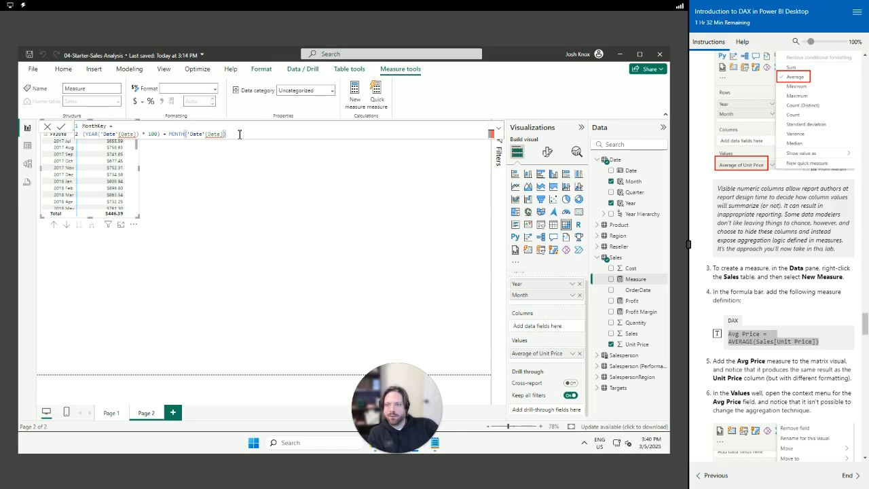
key(shift+Up)
key(BackSpace)
key(BackSpace)
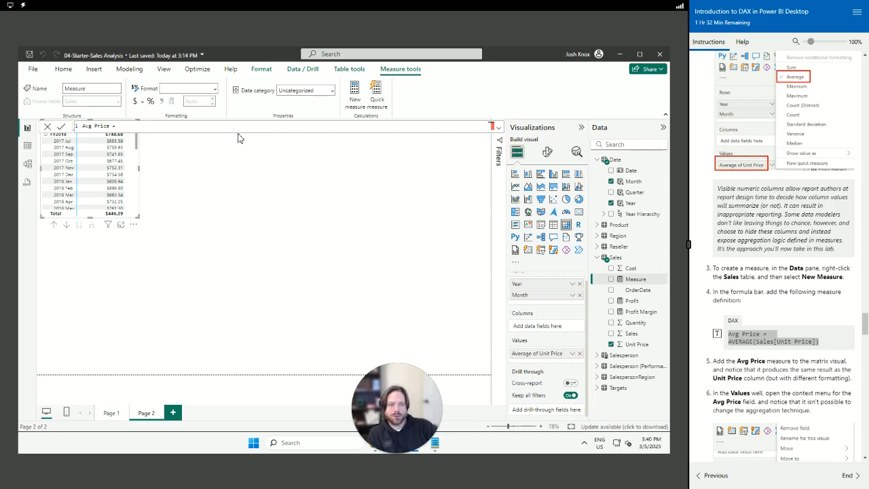
Finish Avg Price as AVERAGE(Sales[Unit Price]) and commit the measure
key(Return)
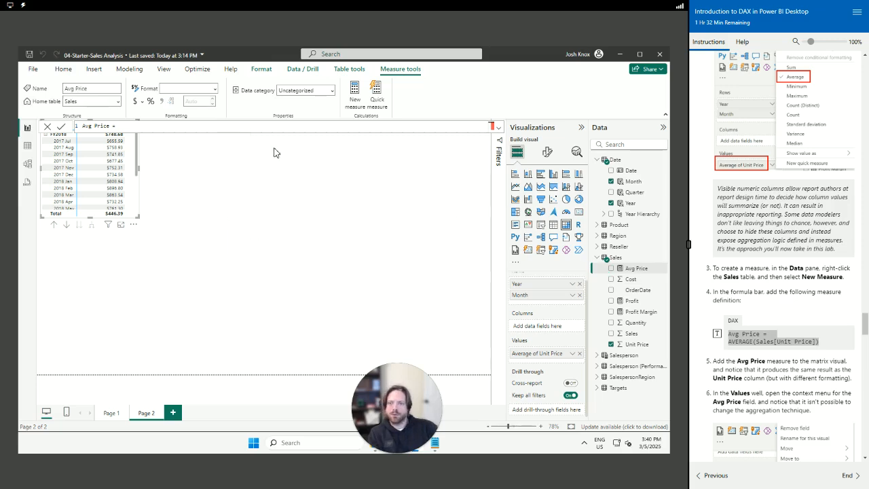
click(134, 129)
key(shift+Return)
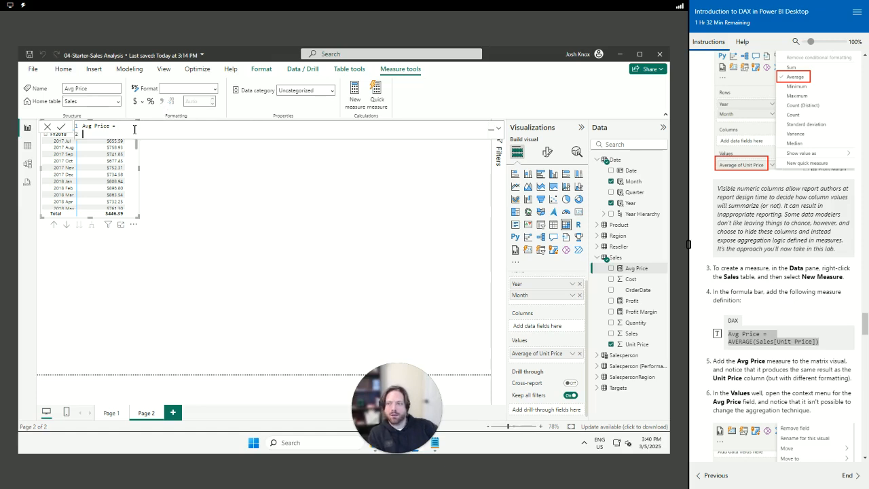
text(AVER)
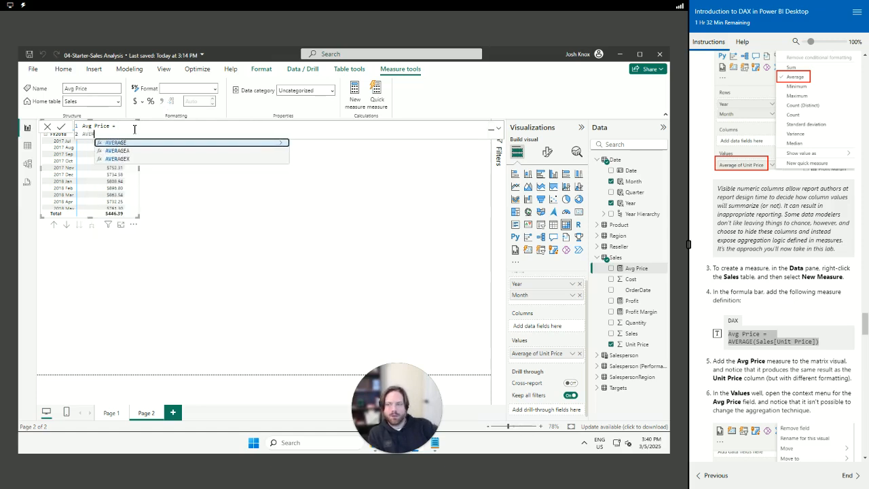
text(AGE()
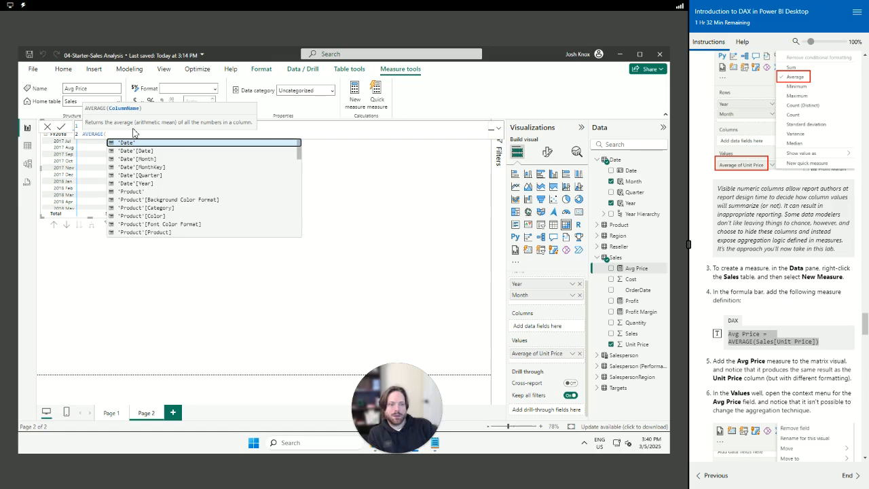
text(SALES[Uni)
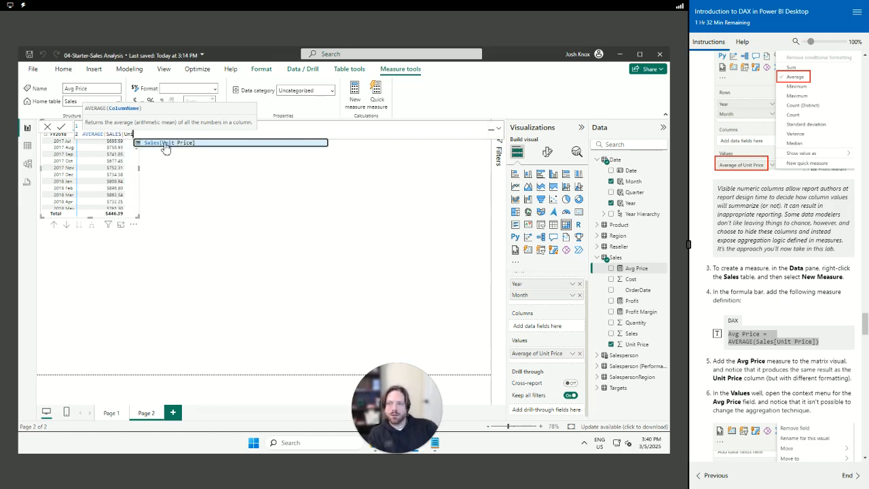
click(164, 145)
text())
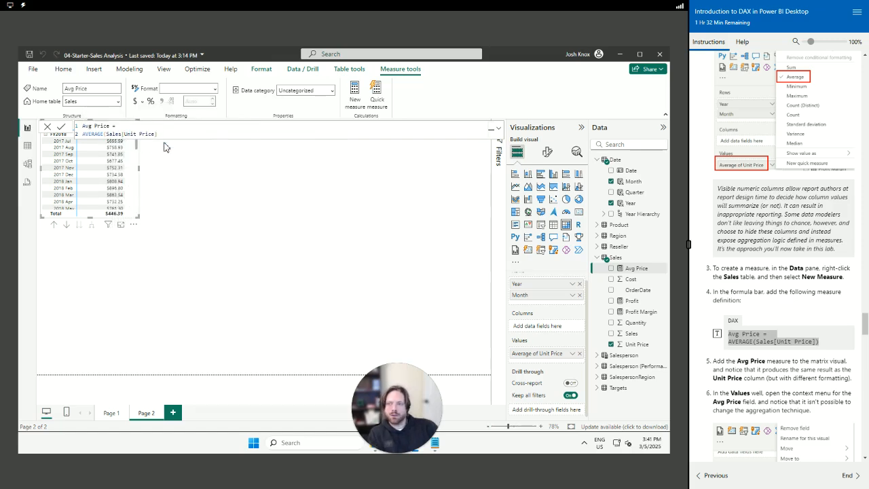
key(Return)
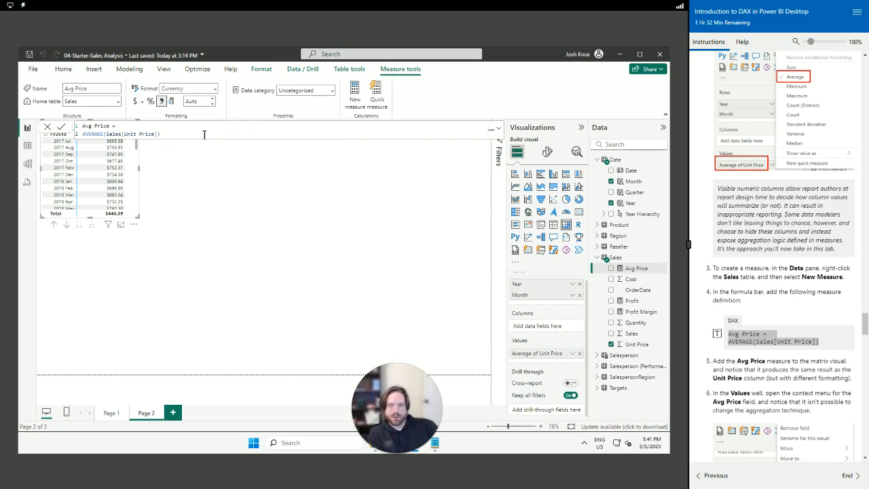
click(345, 204)
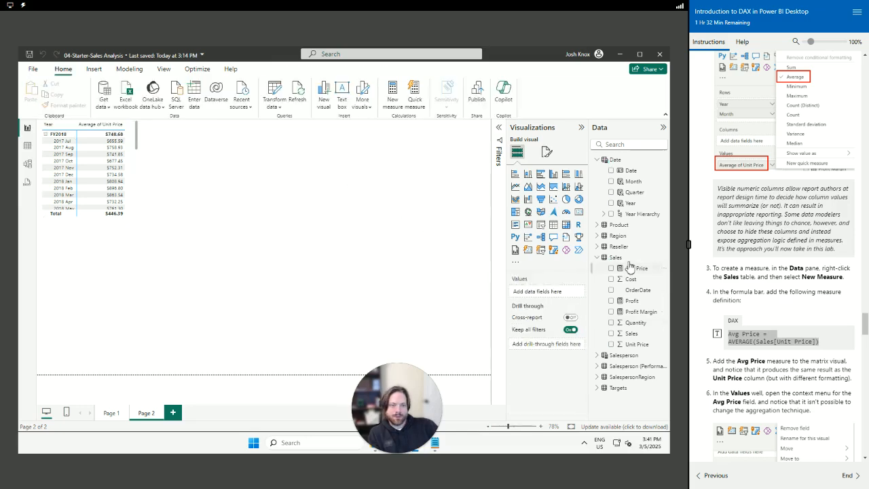
Add the Avg Price measure to the matrix values beside Average of Unit Price
scroll(743, 358, down, 5)
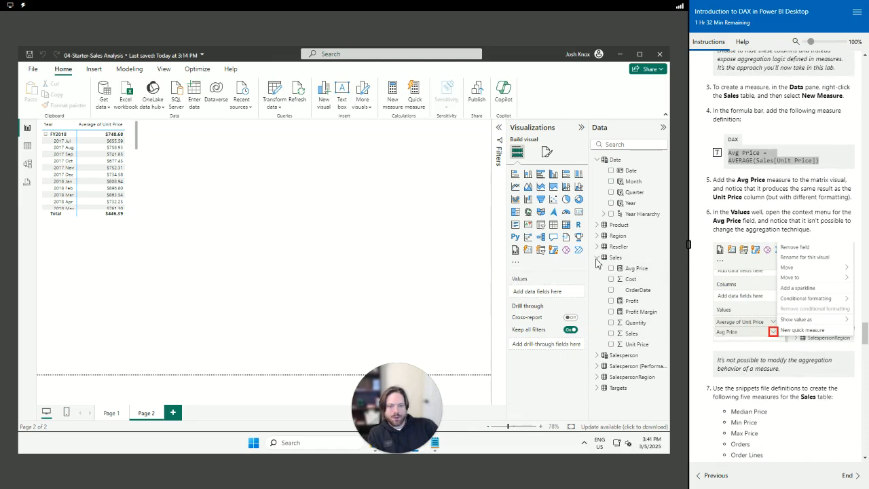
click(103, 177)
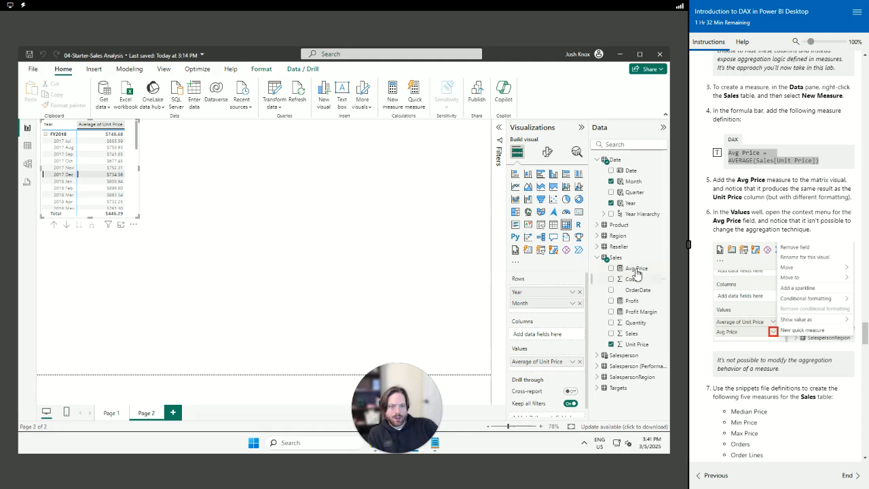
drag(636, 269, 540, 368)
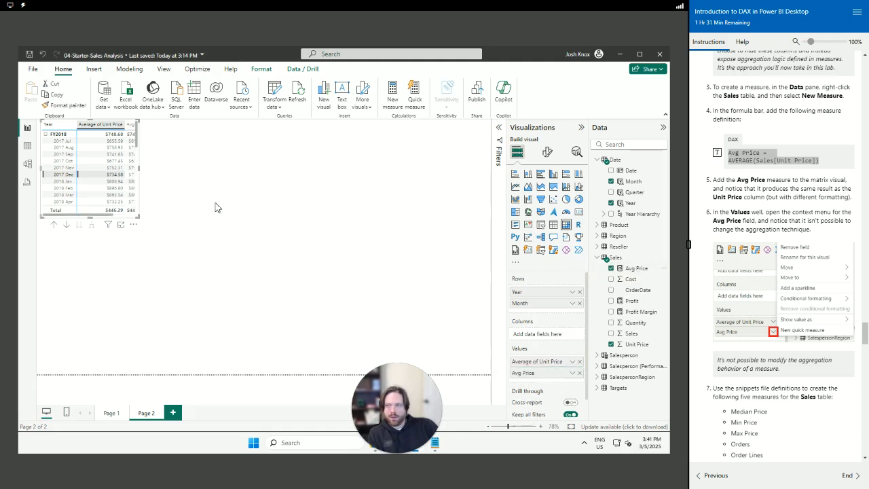
Enlarge the matrix visual so more months are visible
drag(139, 217, 237, 354)
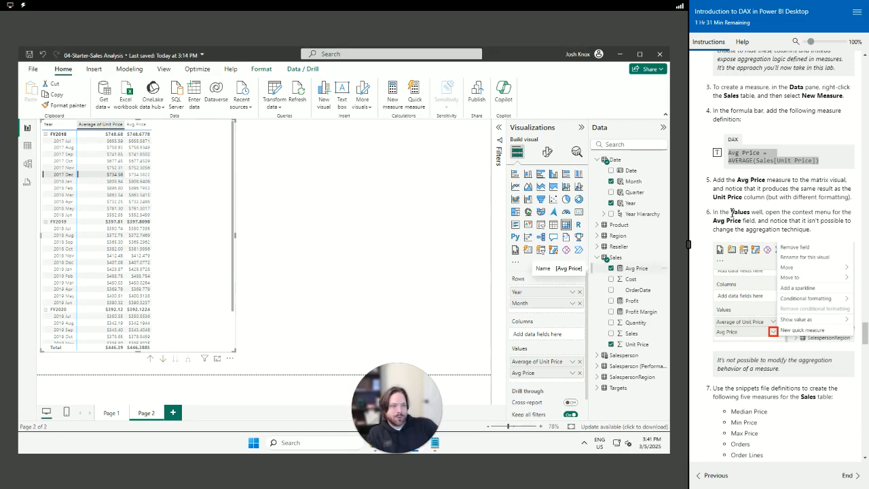
scroll(772, 444, down, 2)
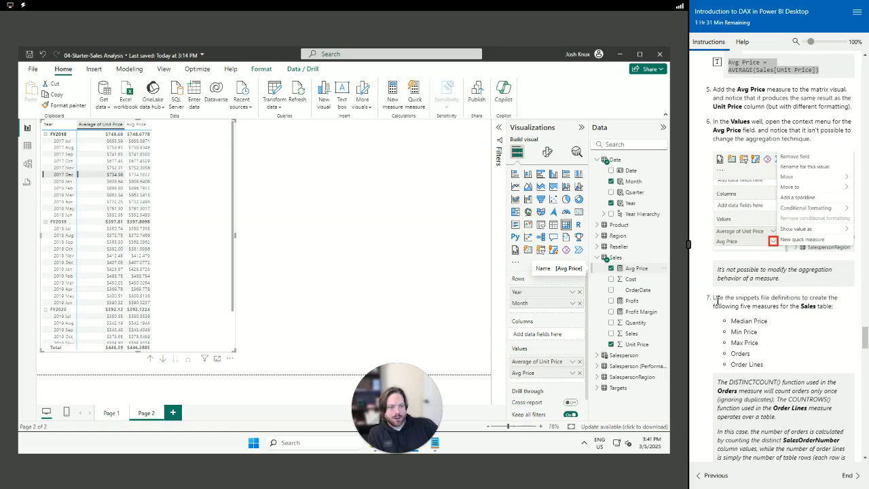
drag(715, 297, 849, 311)
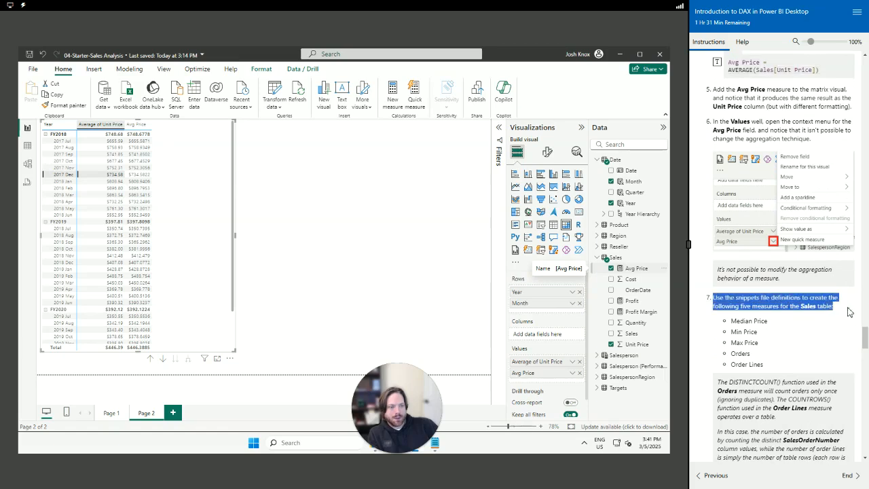
click(801, 336)
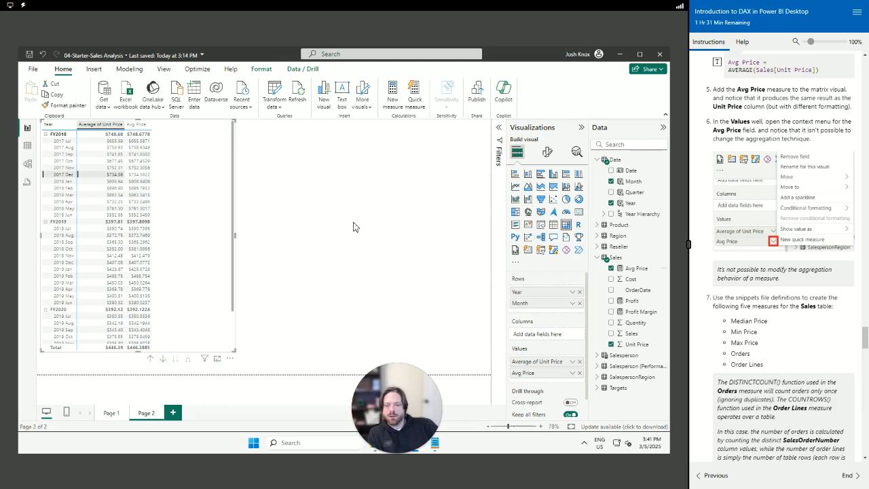
click(372, 290)
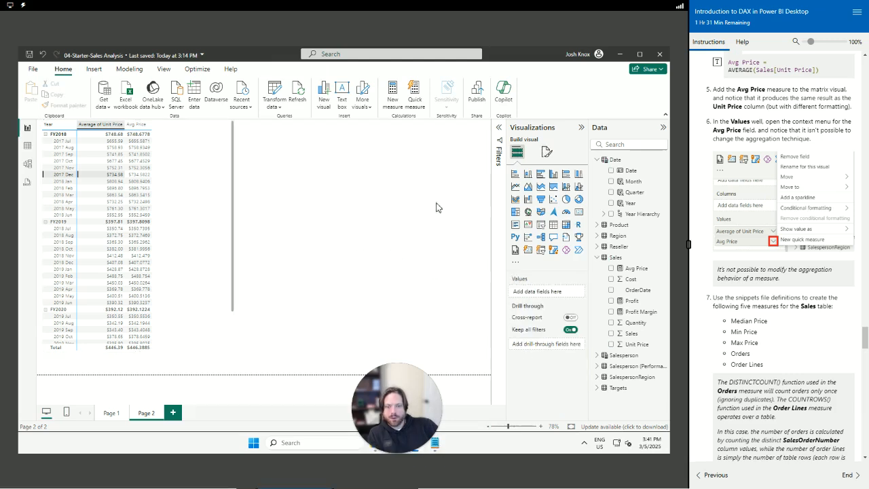
Add a Median Price measure to Sales, pasting its definition from the snippets file
click(621, 54)
drag(517, 145, 534, 99)
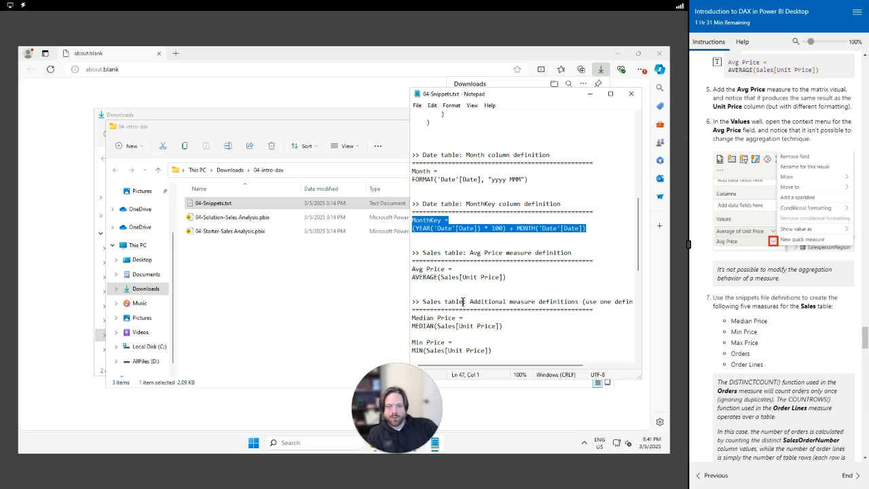
scroll(459, 319, down, 2)
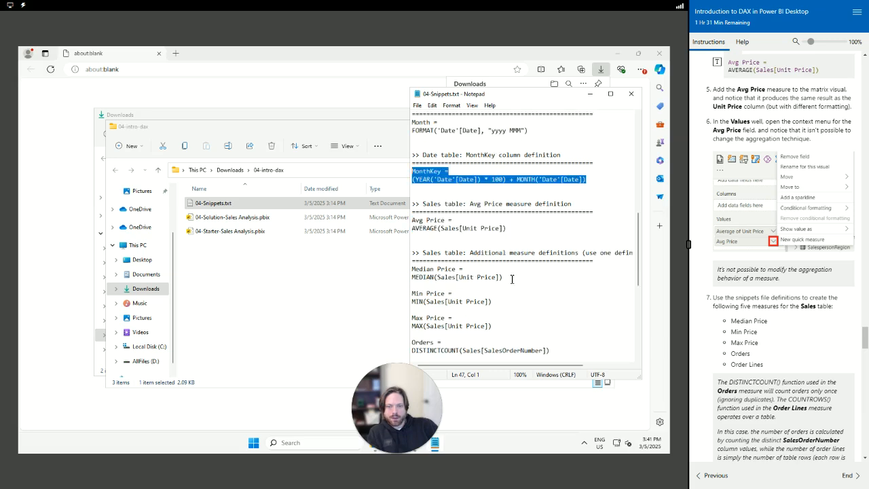
drag(505, 277, 408, 271)
key(ctrl+c)
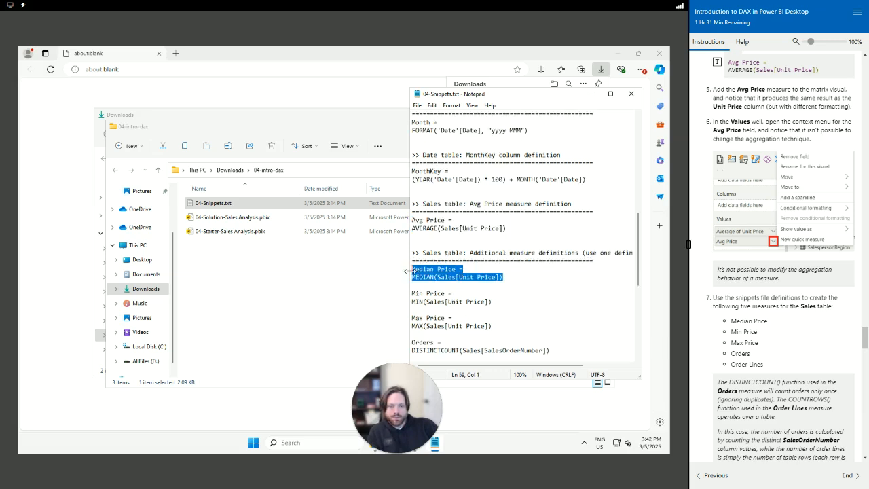
drag(427, 446, 86, 446)
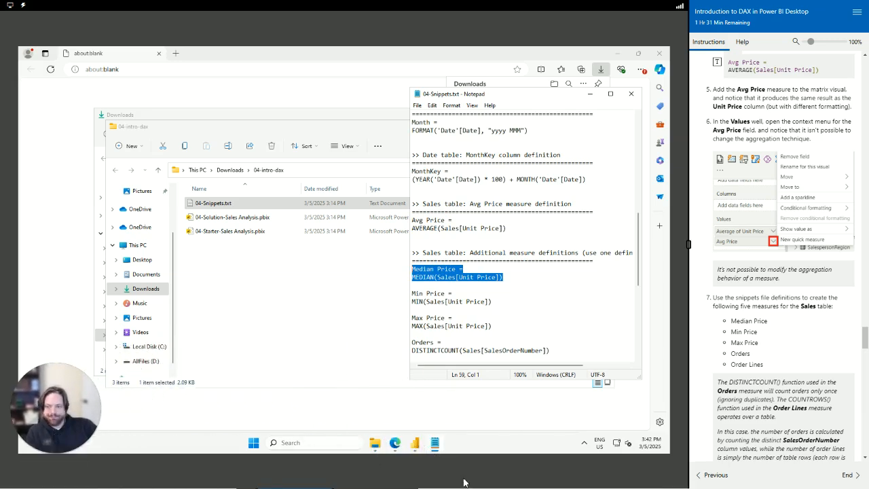
click(415, 442)
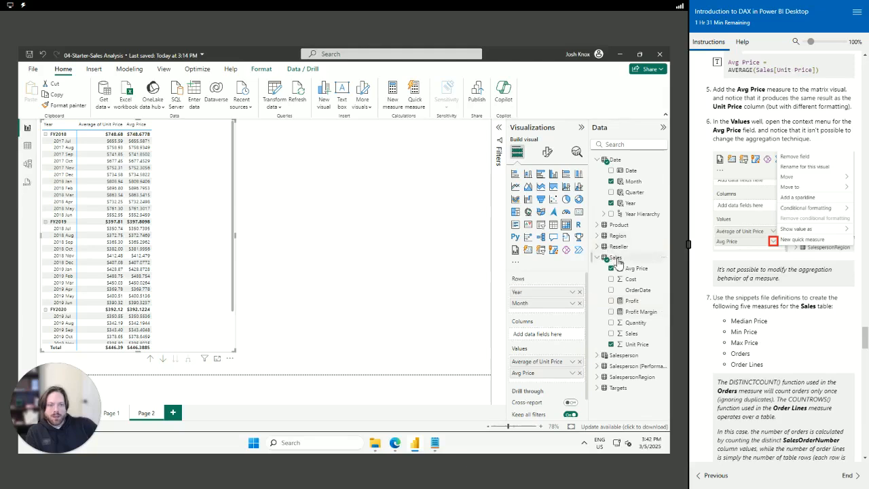
right_click(616, 259)
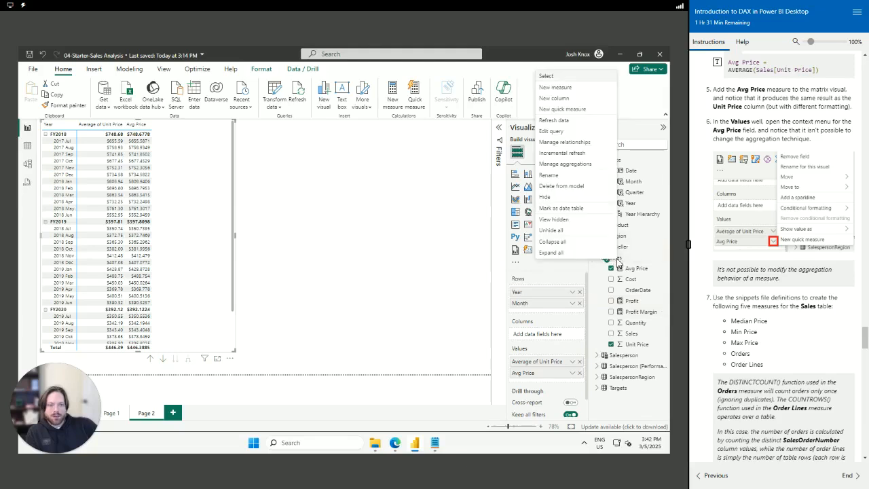
click(575, 93)
key(ctrl+a)
key(ctrl+v)
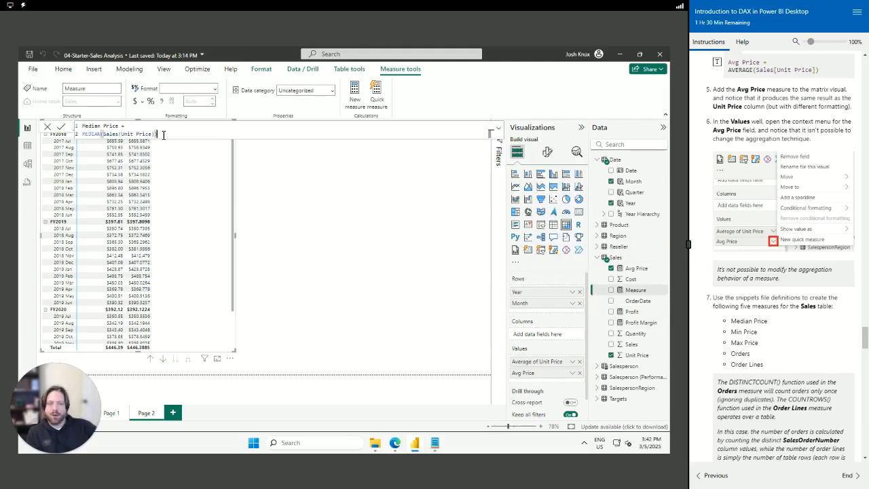
click(435, 442)
Add a Min Price measure to Sales from the snippets file
drag(493, 301, 398, 295)
key(ctrl+c)
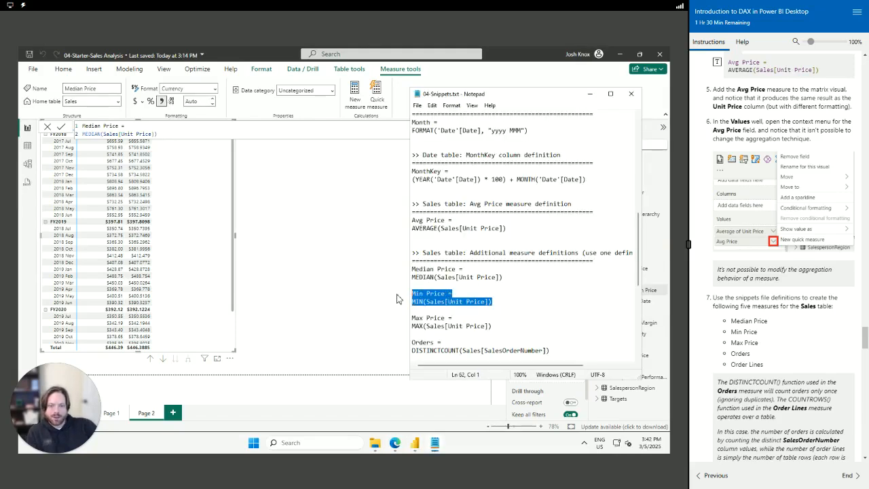
click(349, 310)
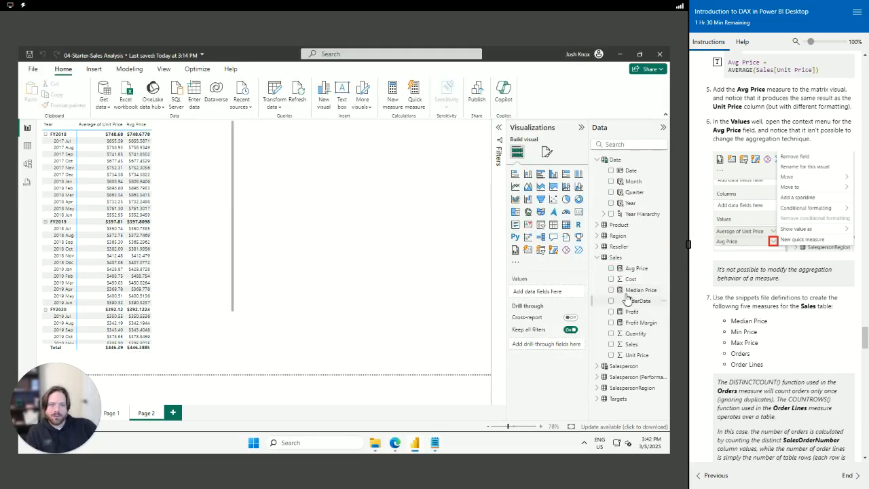
right_click(621, 261)
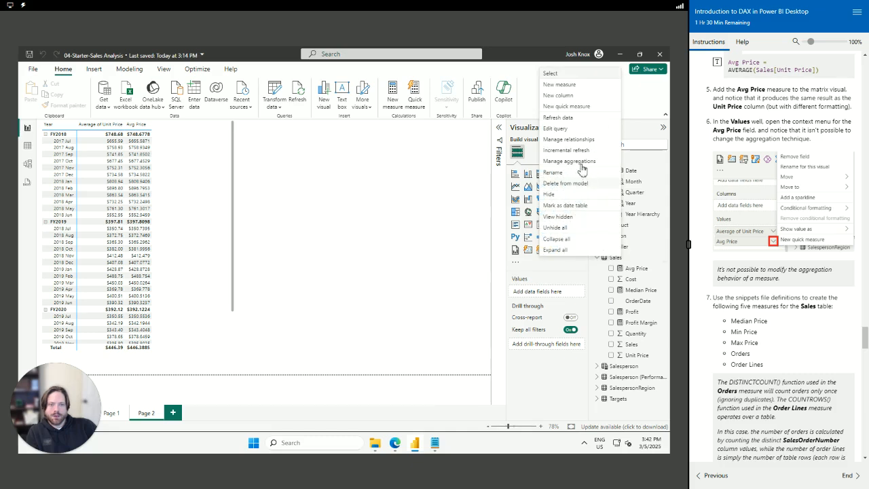
click(575, 86)
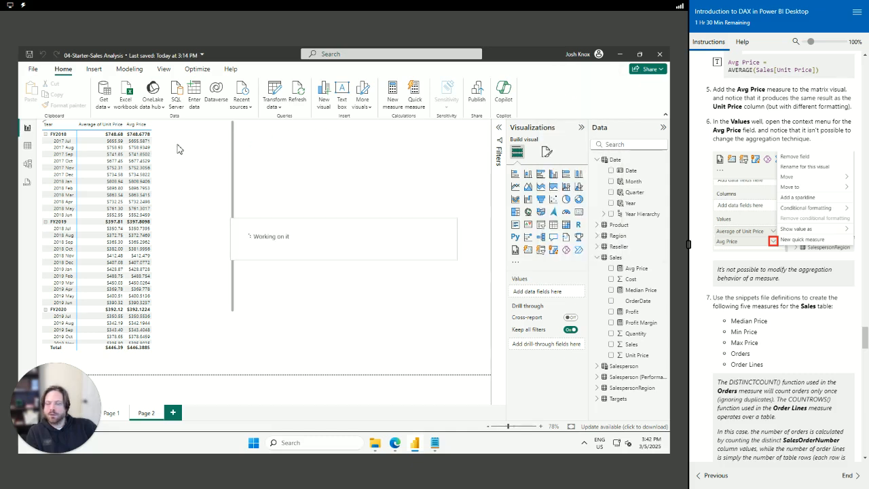
key(ctrl+v)
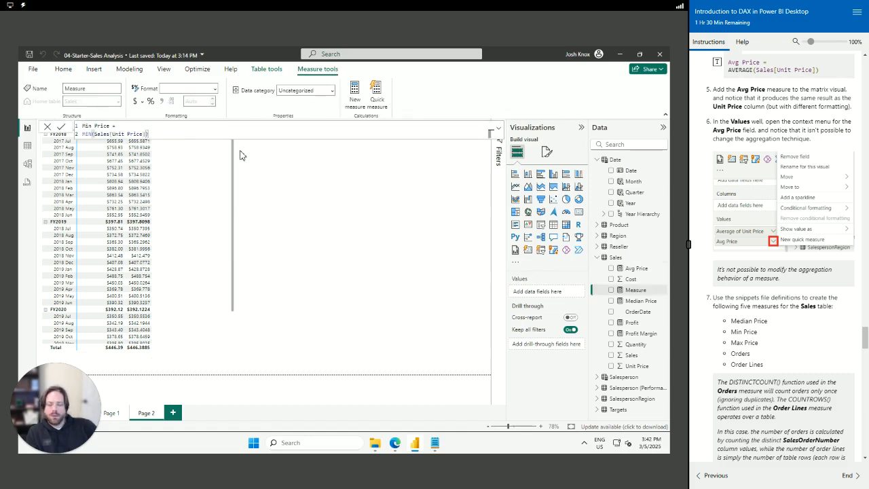
key(Return)
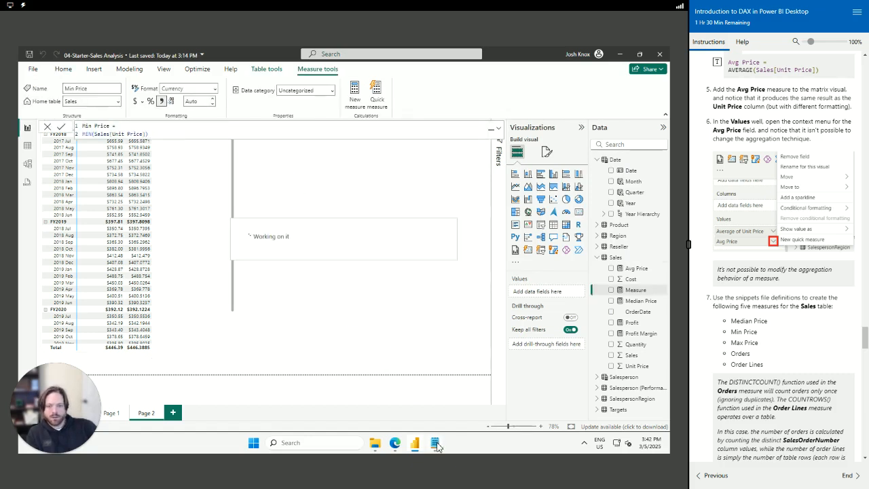
Add Max Price = MAX(Sales[Unit Price]) to the Sales table
click(435, 443)
drag(497, 329, 395, 323)
key(ctrl+c)
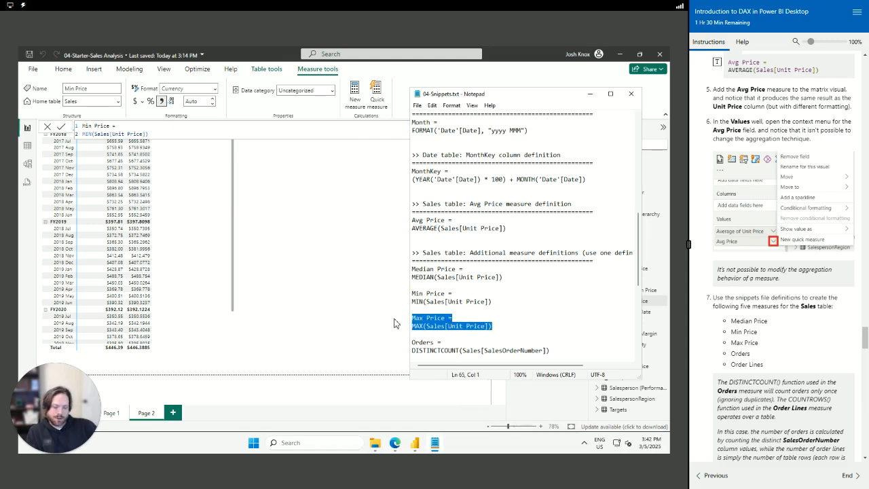
click(323, 291)
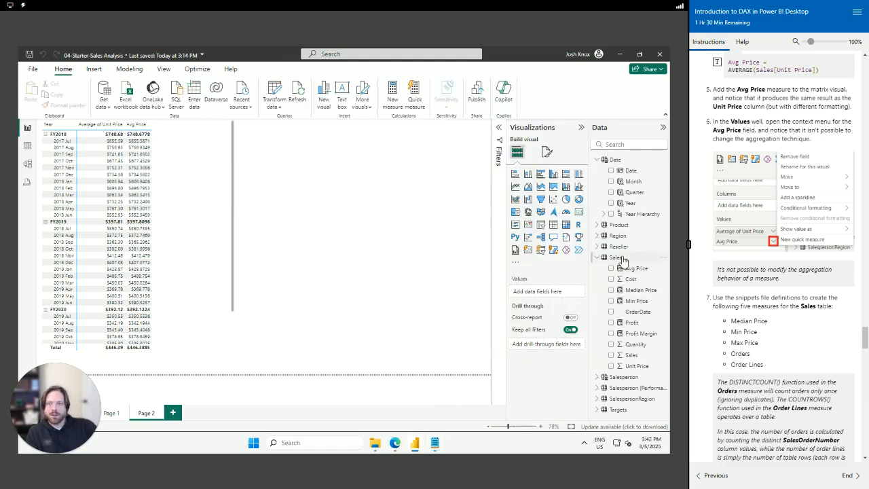
click(619, 259)
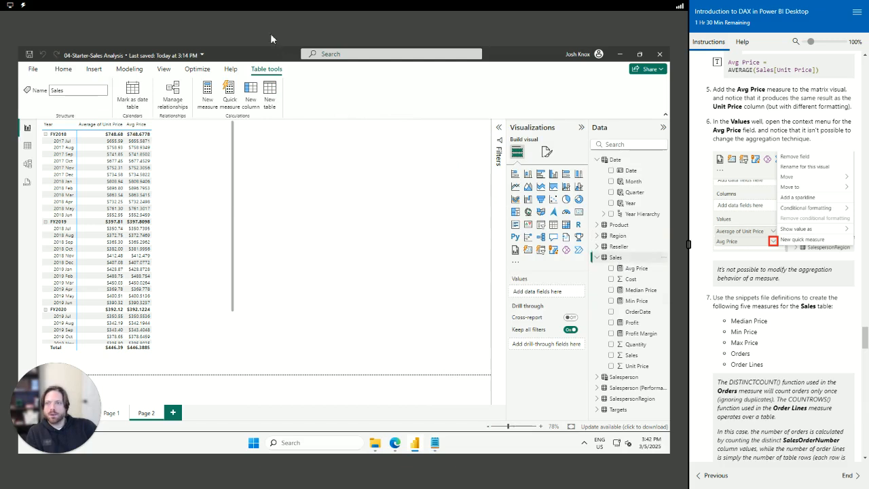
click(253, 97)
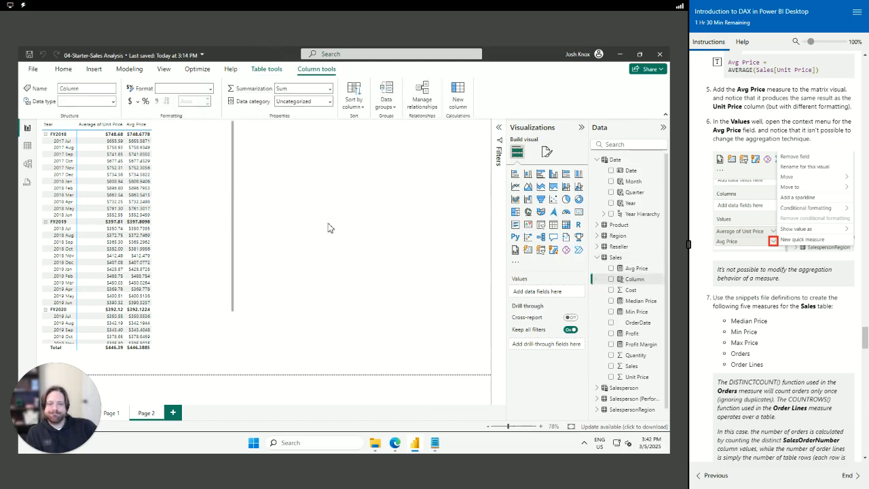
key(ctrl+v)
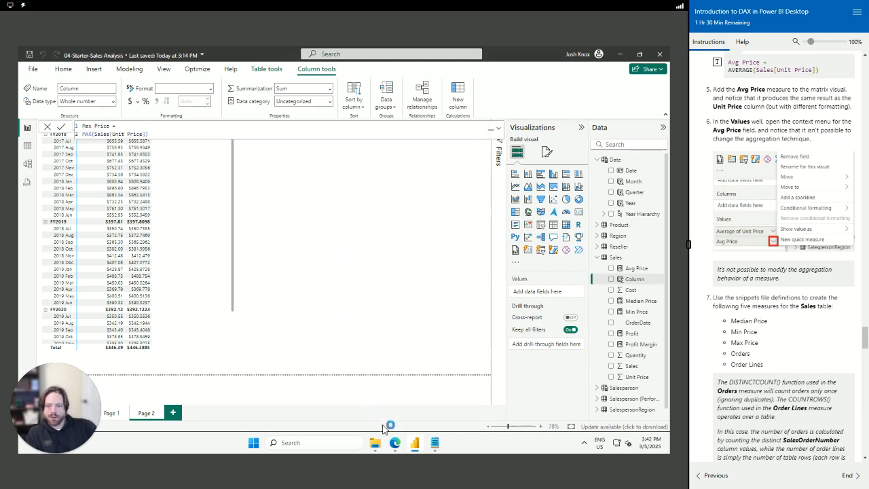
key(Return)
Copy the Orders measure definition from the snippets file
click(435, 442)
scroll(547, 319, down, 3)
drag(560, 255, 387, 245)
key(ctrl+c)
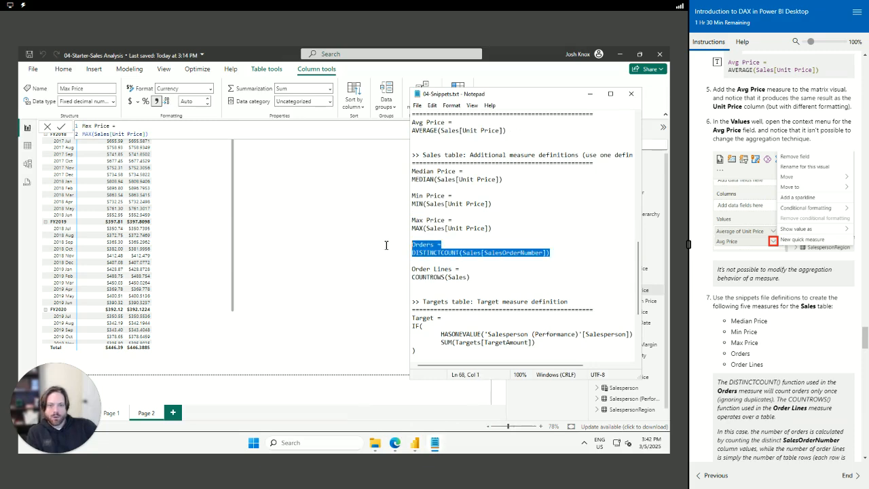
click(341, 306)
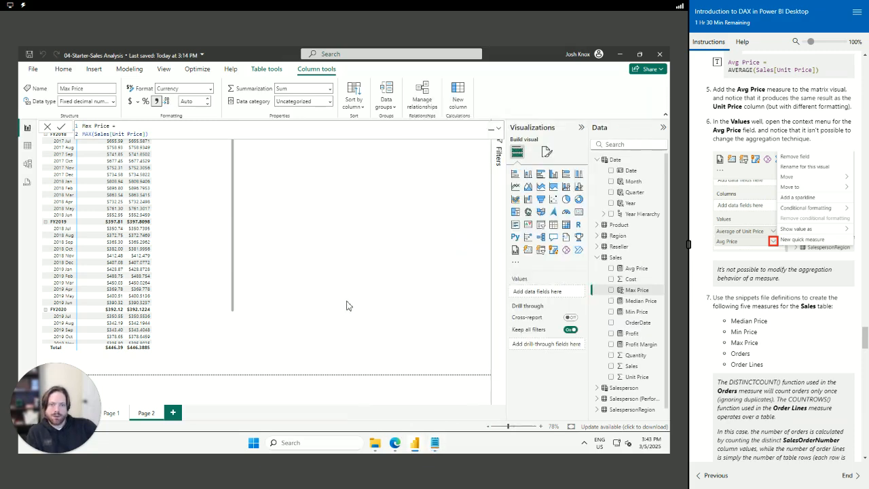
Add Orders = DISTINCTCOUNT(Sales[SalesOrderNumber]) to Sales and delete a stray Q&A visual
click(614, 260)
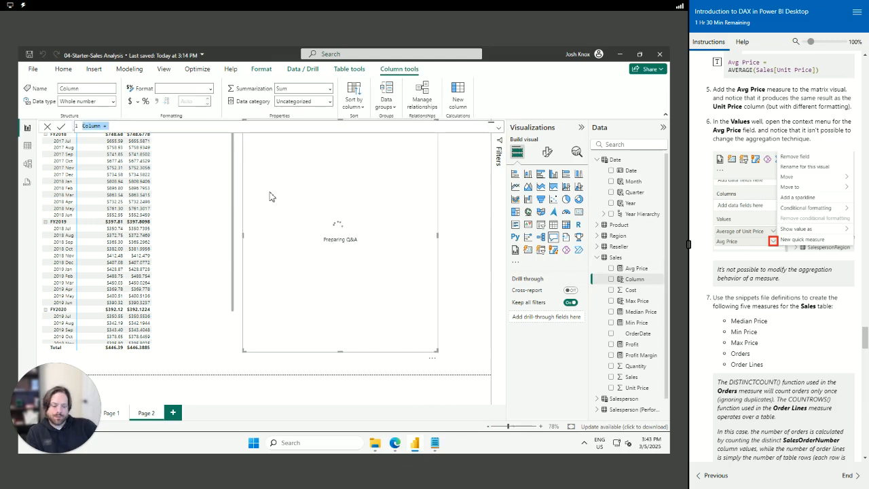
key(ctrl+v)
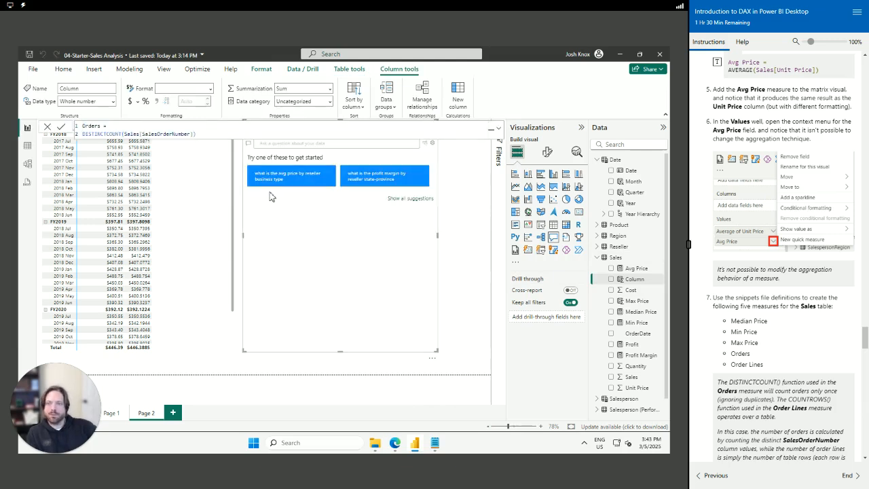
key(Return)
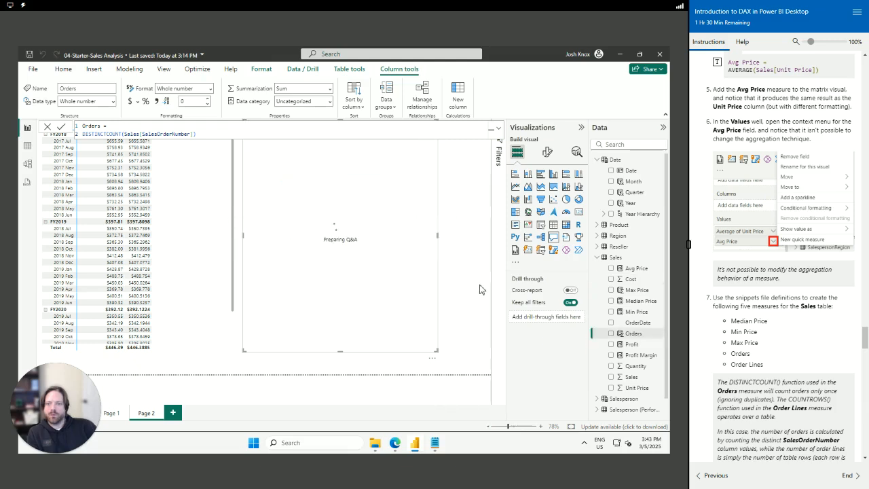
click(398, 239)
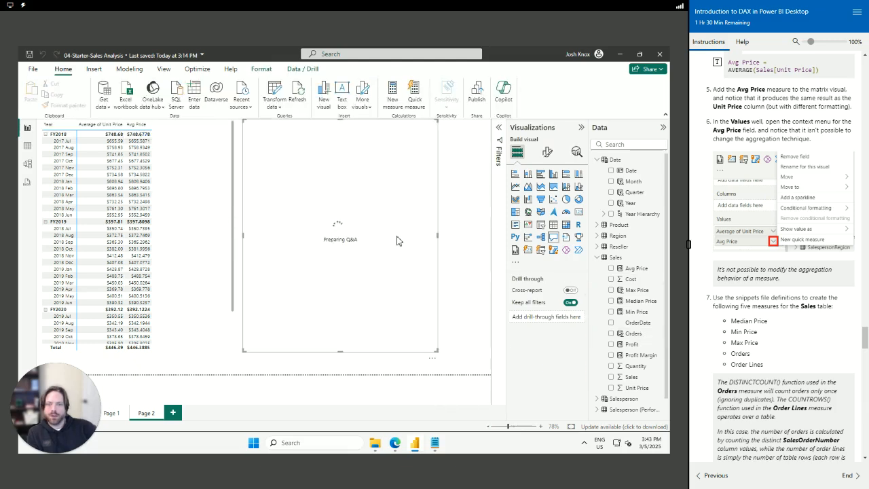
key(Delete)
Add Order Lines = COUNTROWS(Sales) to the Sales table
key(alt+Tab)
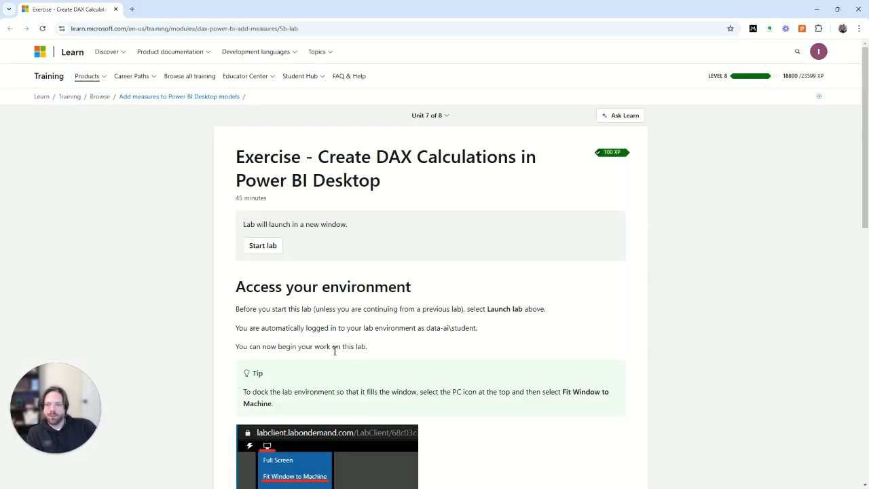
key(alt+Tab)
click(435, 448)
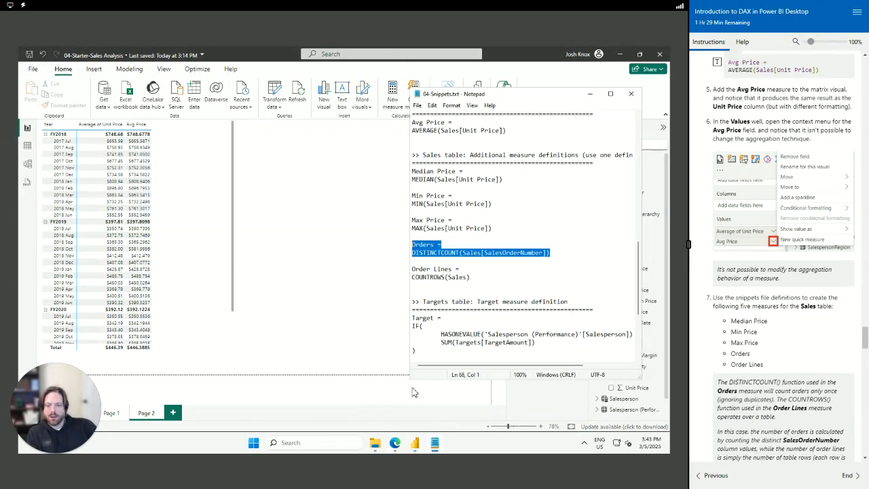
drag(475, 279, 403, 271)
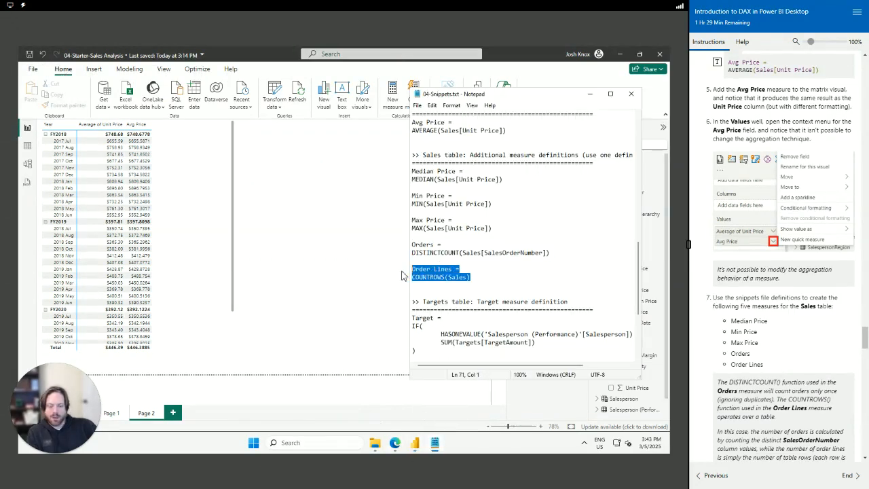
click(372, 271)
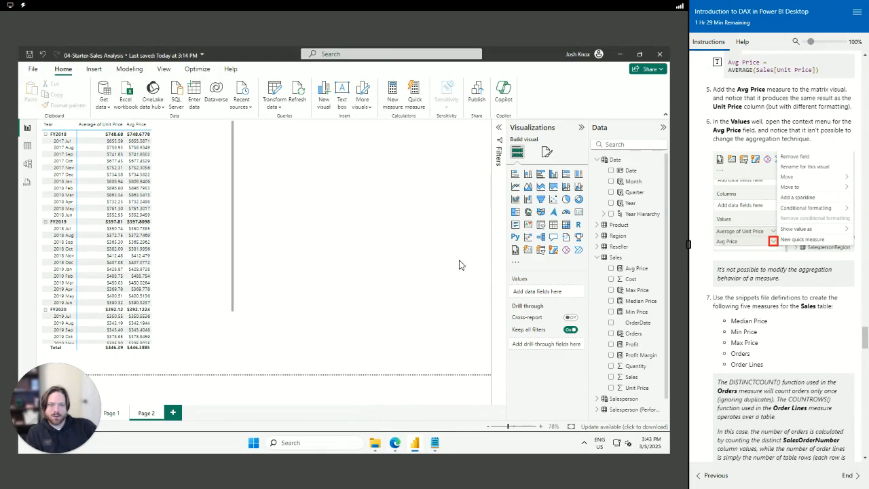
click(616, 259)
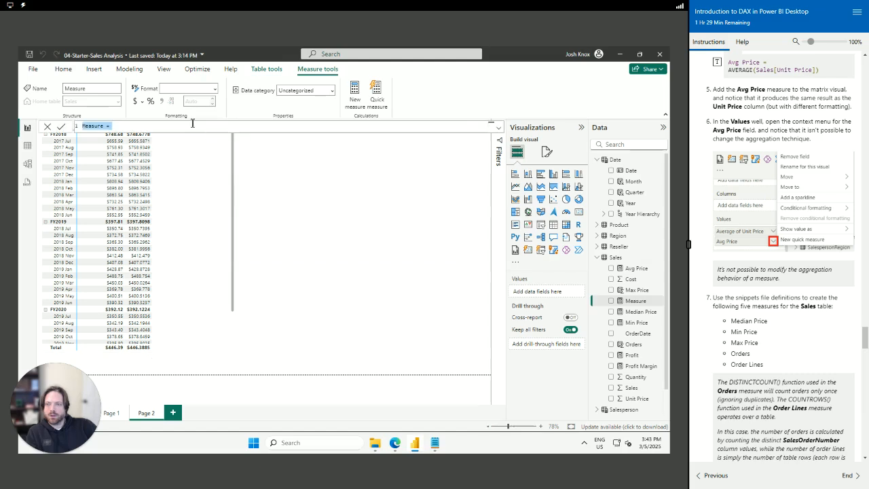
text(Order Lines = COUNTROWS(Sales))
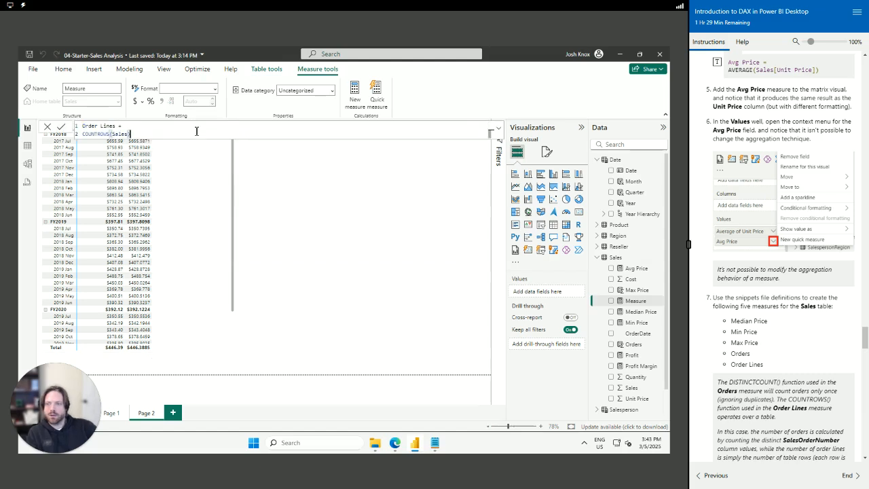
key(Return)
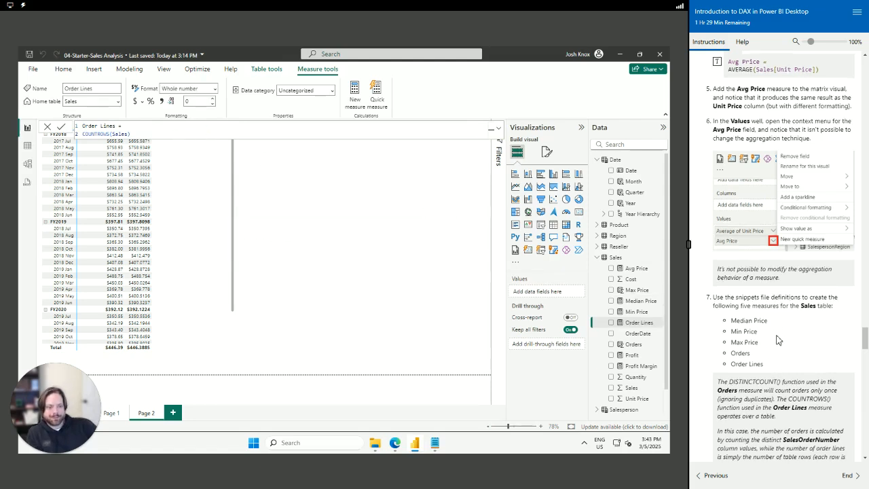
scroll(779, 335, down, 2)
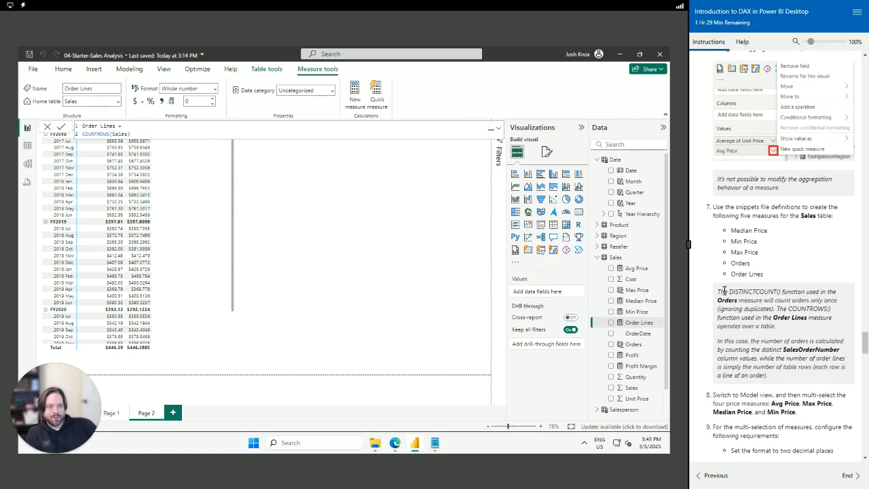
Read the DISTINCTCOUNT/COUNTROWS note and step 8, then switch to Table view
drag(720, 295, 837, 331)
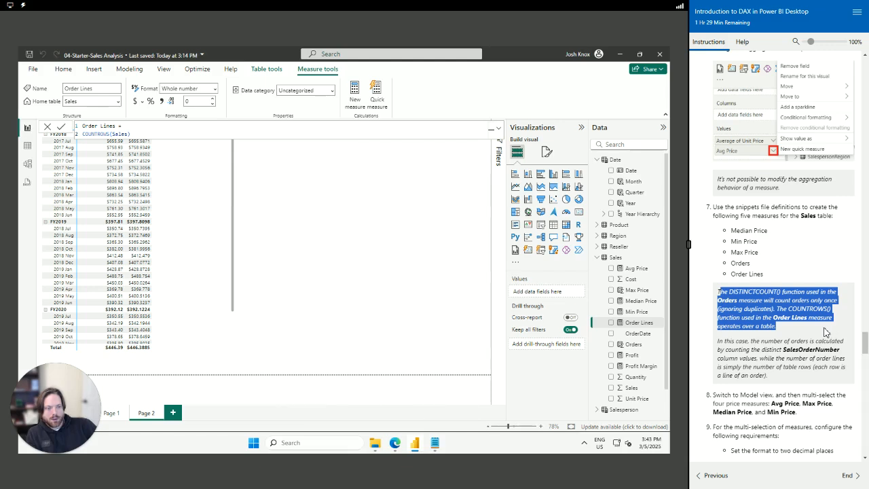
drag(825, 334, 844, 354)
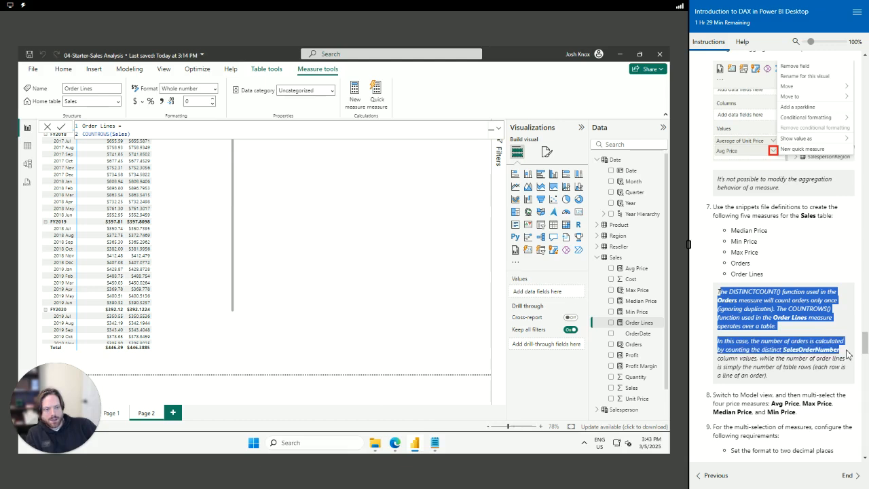
drag(846, 356, 845, 378)
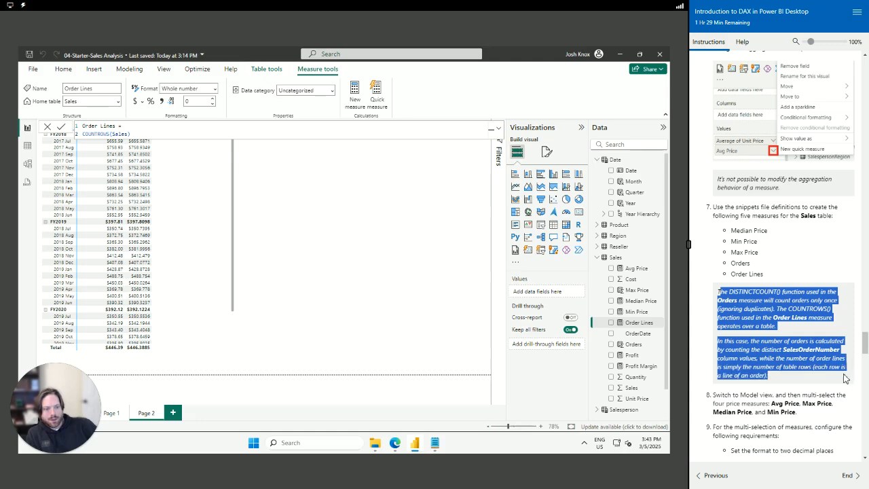
click(784, 379)
scroll(781, 377, down, 3)
drag(715, 303, 804, 328)
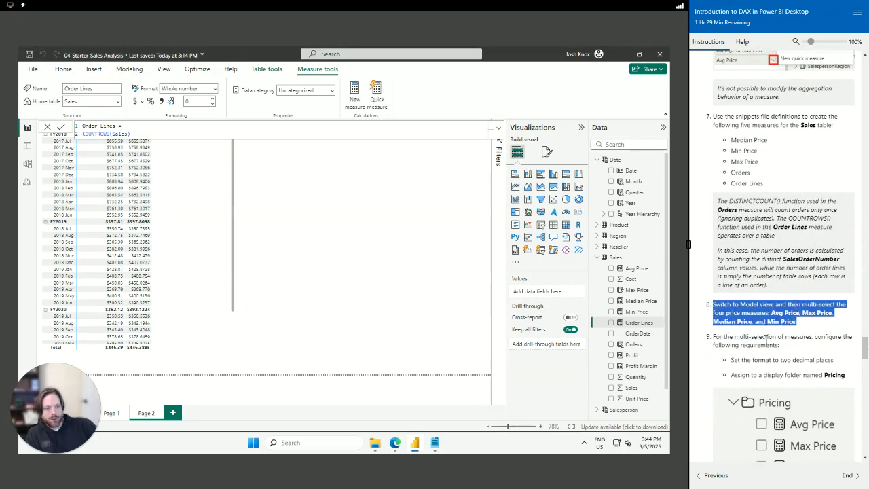
scroll(763, 336, down, 2)
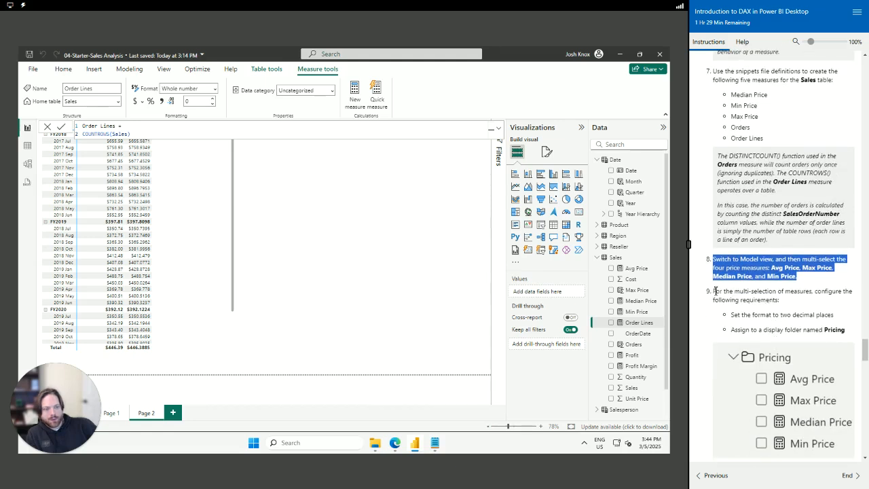
scroll(728, 252, down, 2)
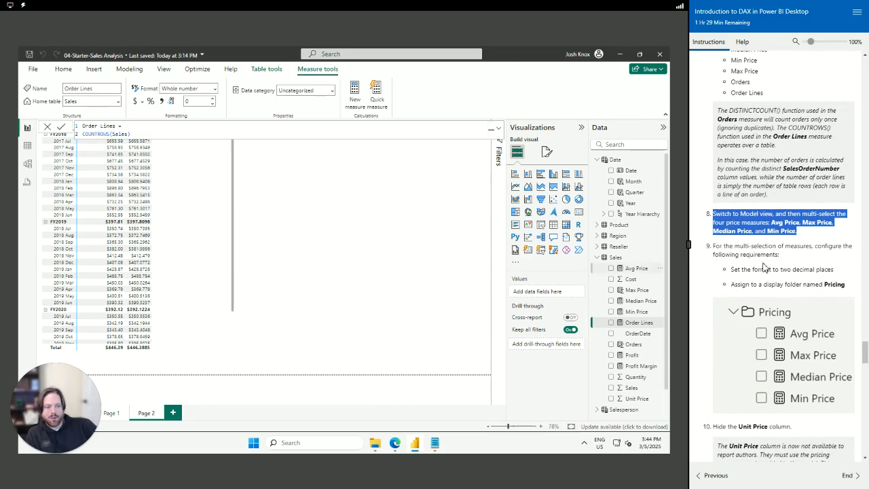
click(27, 145)
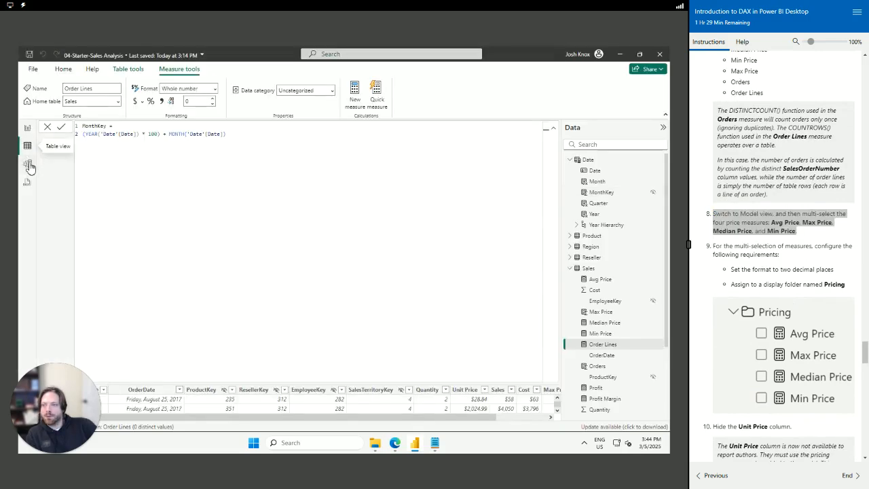
click(27, 163)
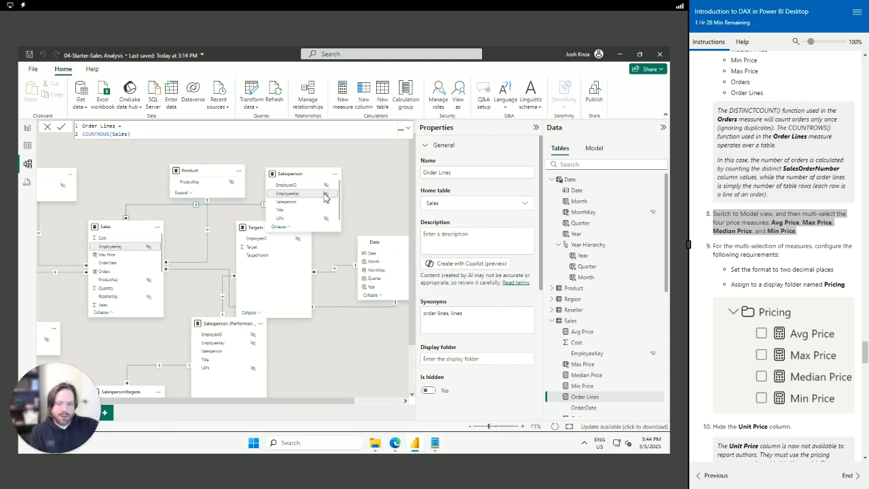
click(574, 324)
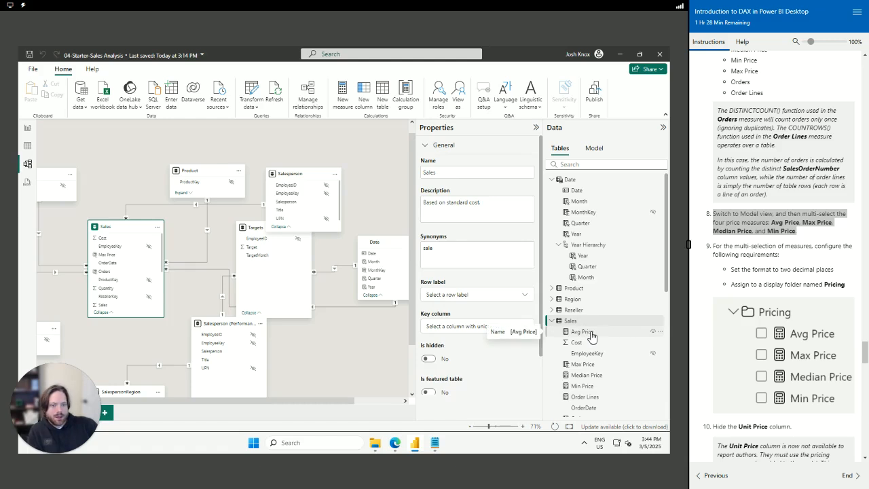
click(583, 331)
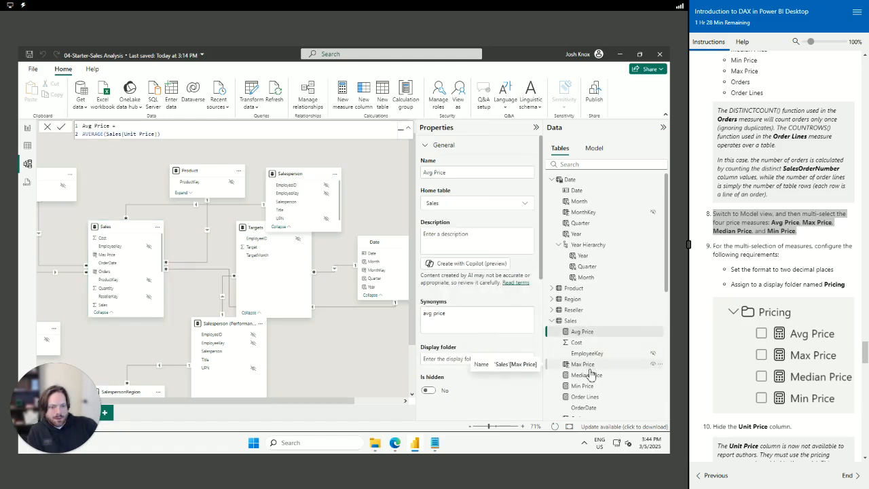
ctrl+click(587, 367)
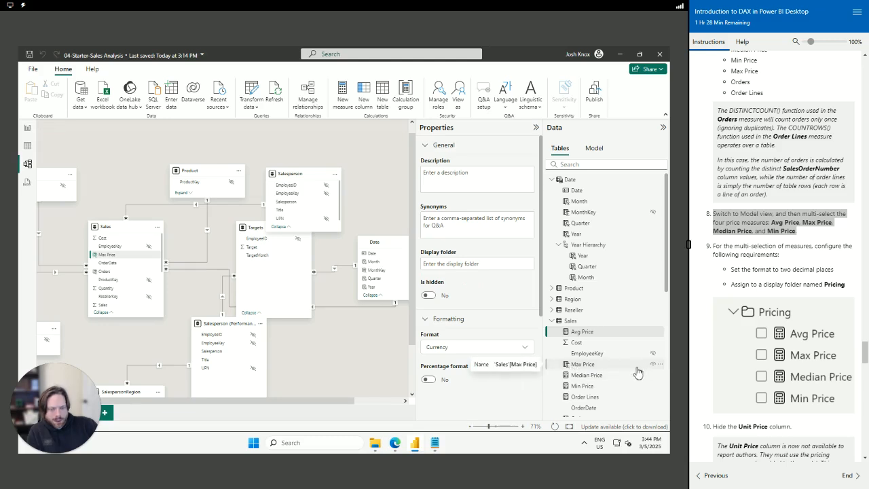
click(588, 365)
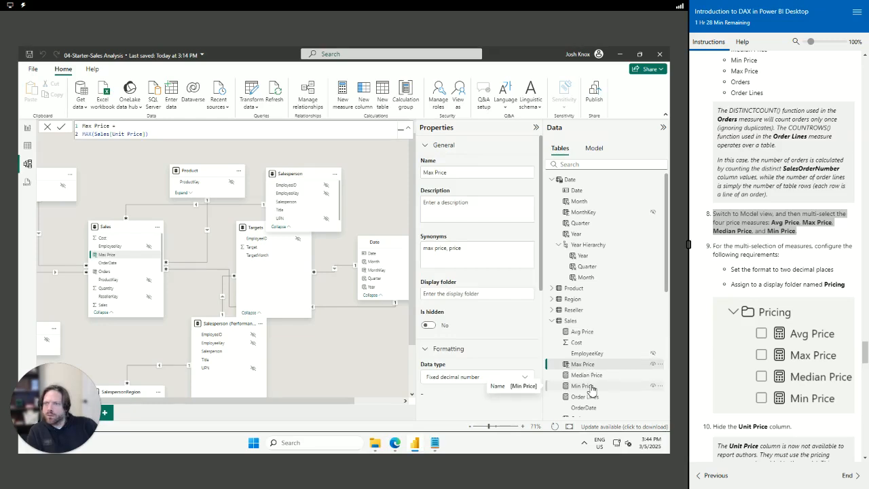
click(588, 386)
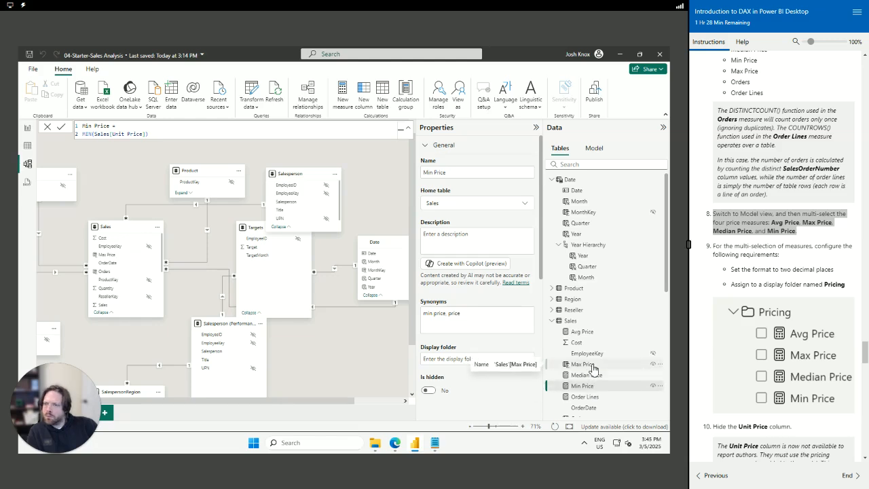
click(594, 367)
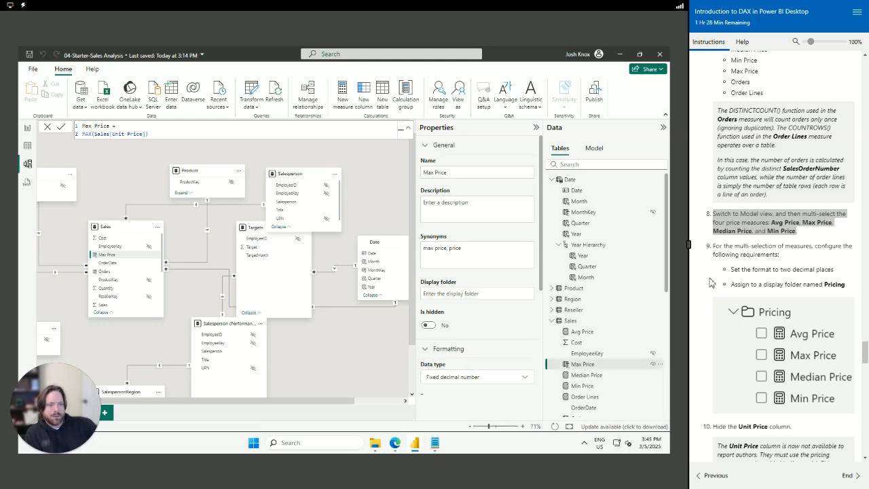
click(582, 332)
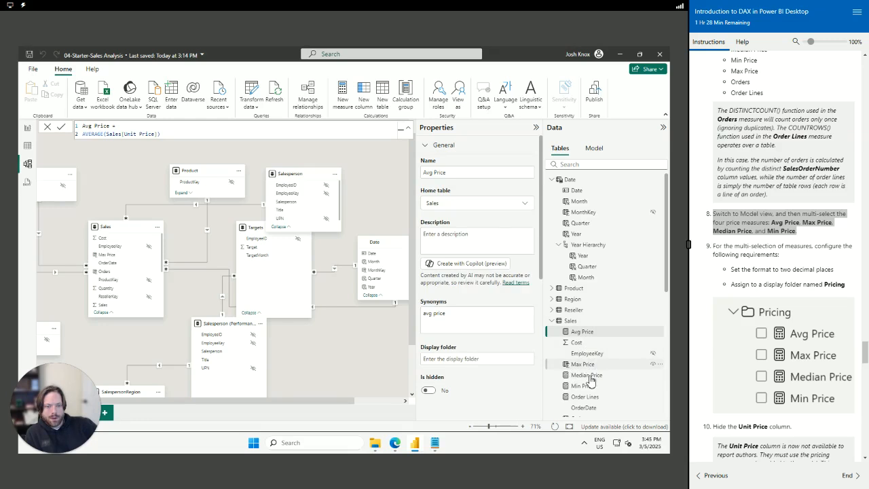
ctrl+click(588, 365)
ctrl+click(588, 375)
ctrl+click(589, 387)
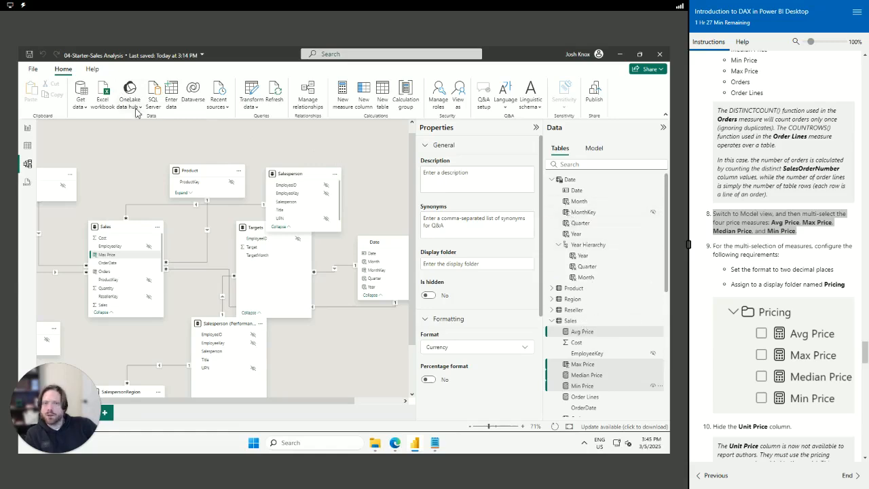
click(581, 332)
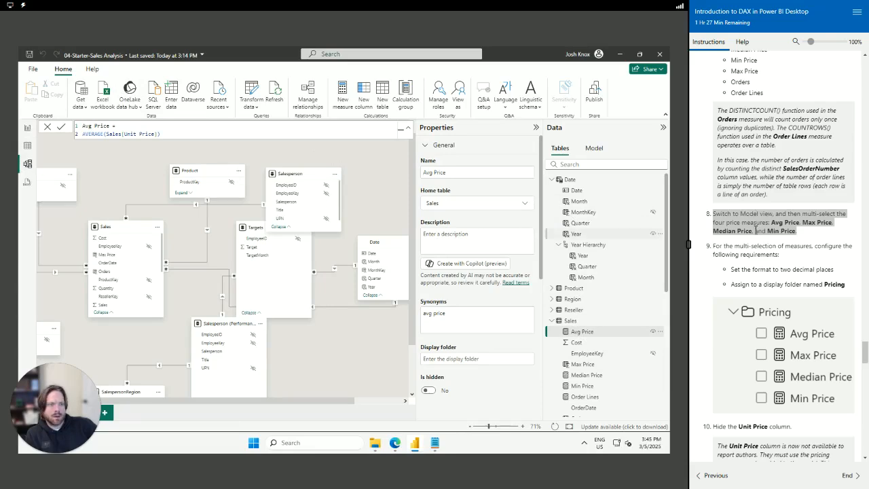
scroll(780, 245, up, 5)
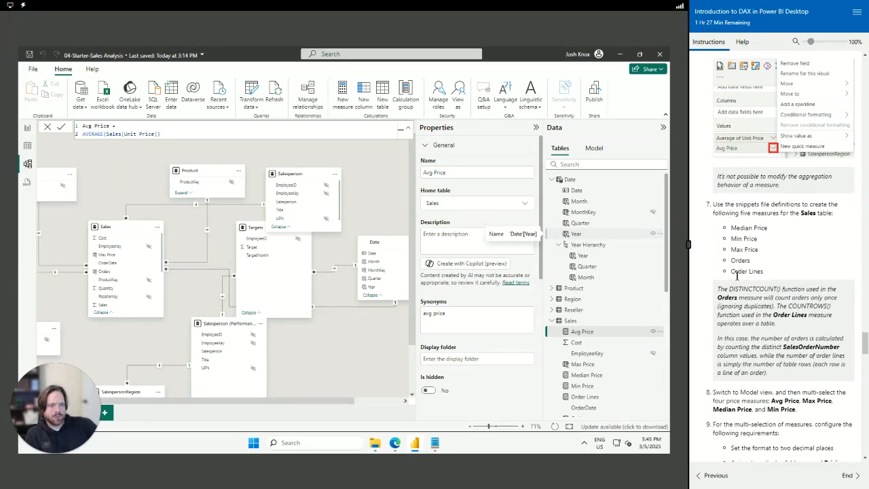
scroll(739, 320, down, 2)
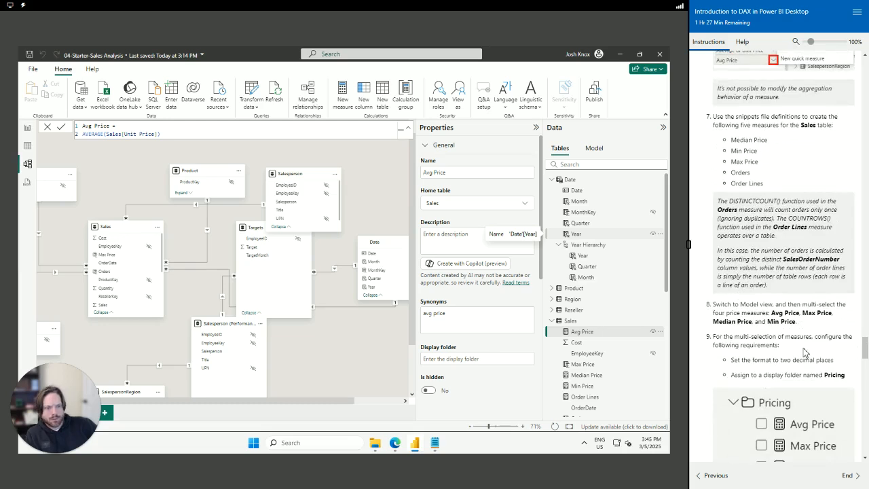
click(27, 131)
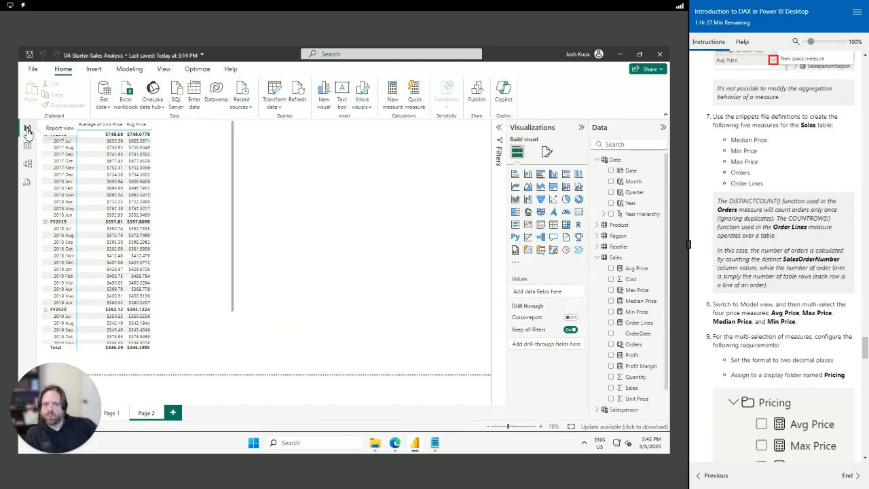
click(636, 270)
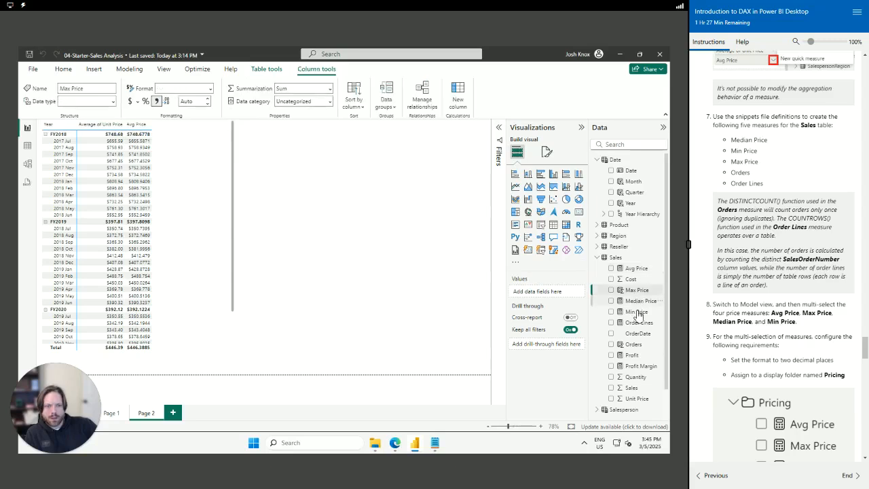
click(636, 313)
drag(715, 304, 850, 325)
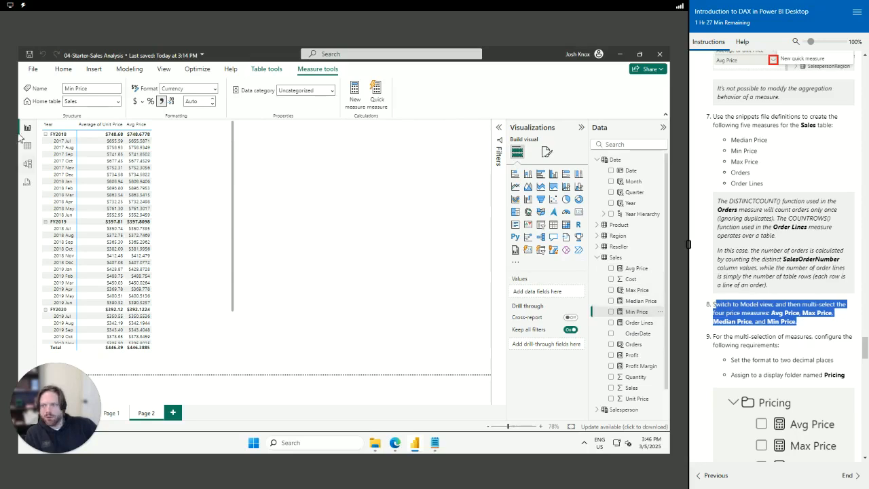
click(27, 165)
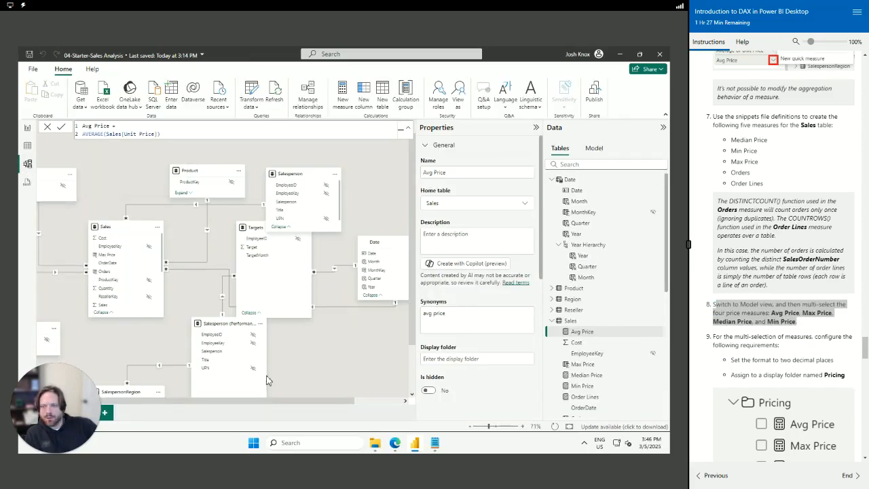
Select Max Price on the Sales table in Model view and locate it in the Data pane
click(126, 230)
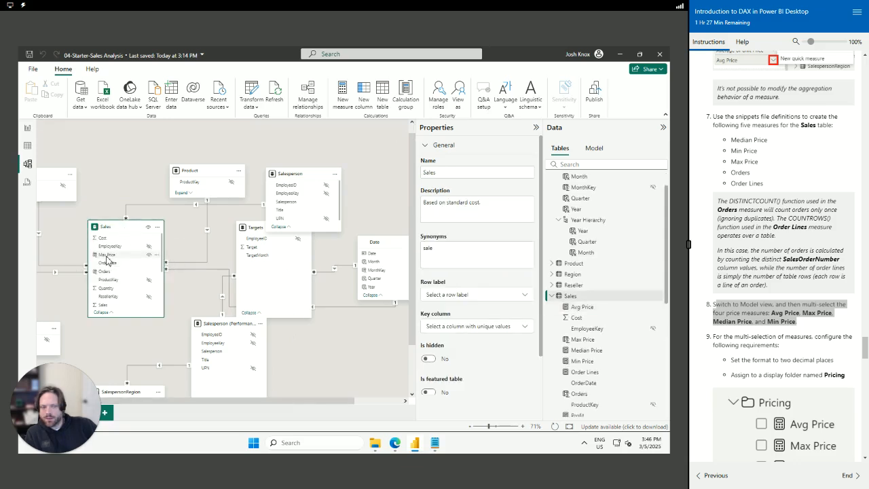
click(107, 255)
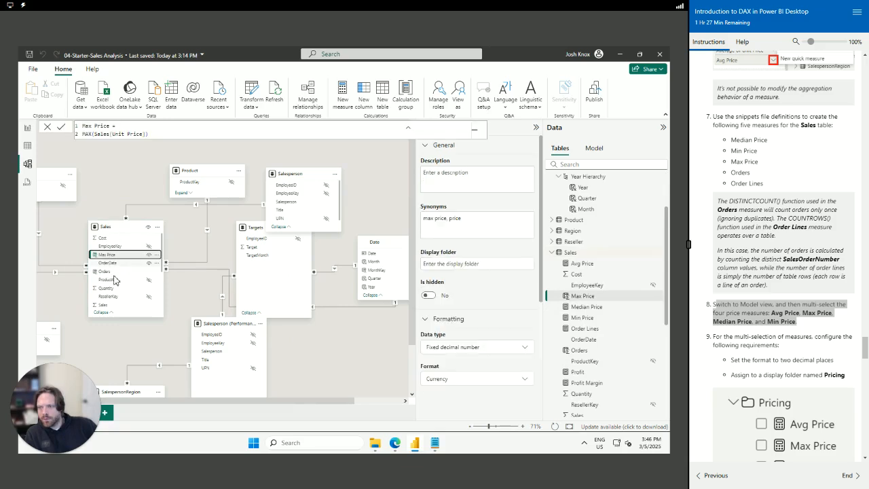
click(595, 148)
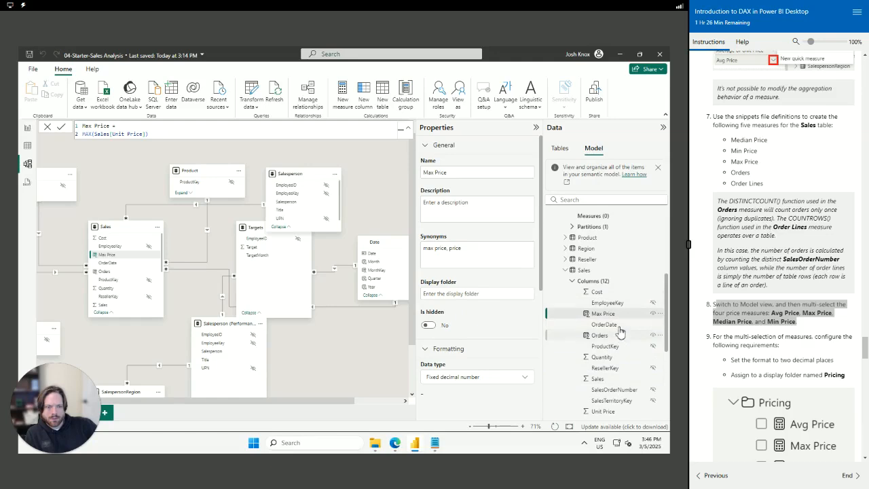
scroll(629, 343, down, 3)
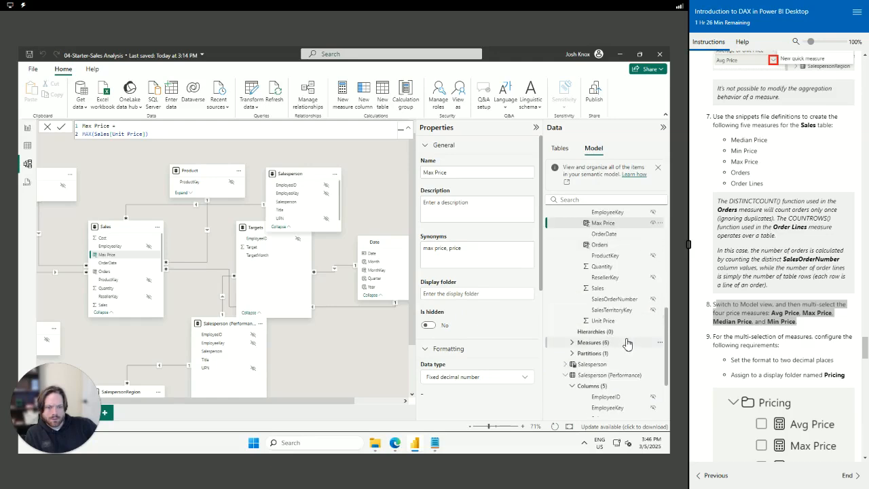
scroll(625, 339, up, 10)
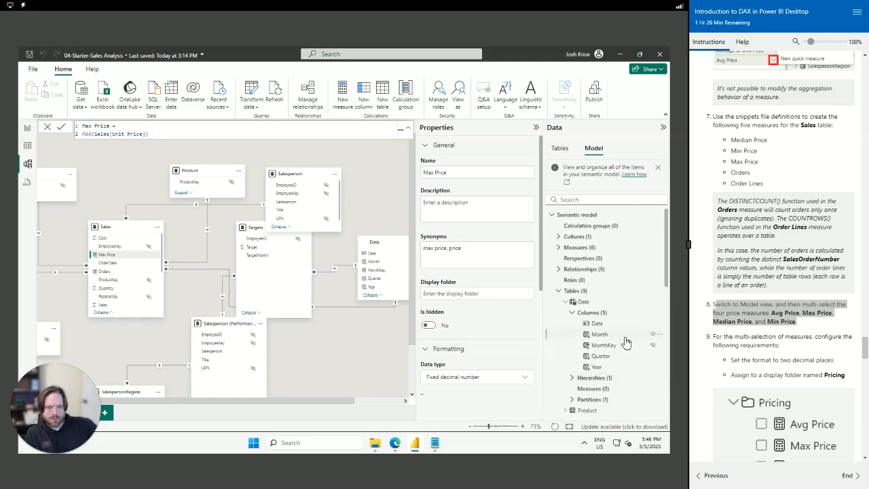
click(566, 304)
scroll(572, 362, down, 3)
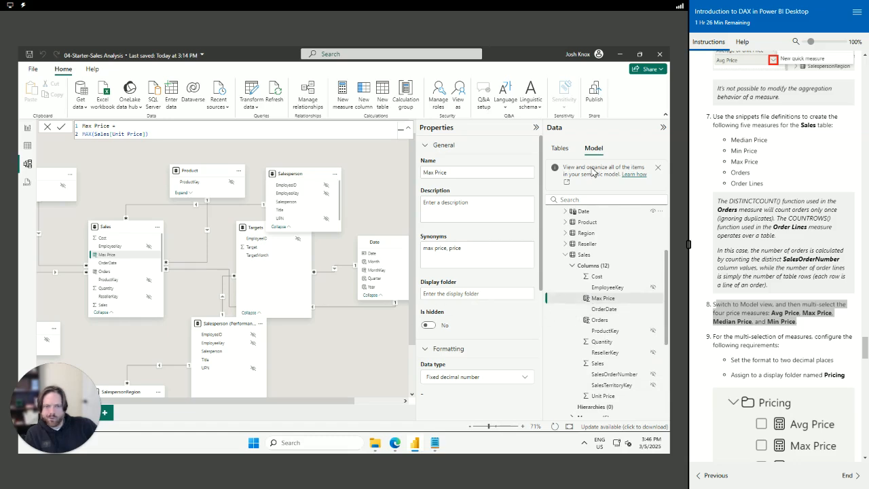
click(560, 151)
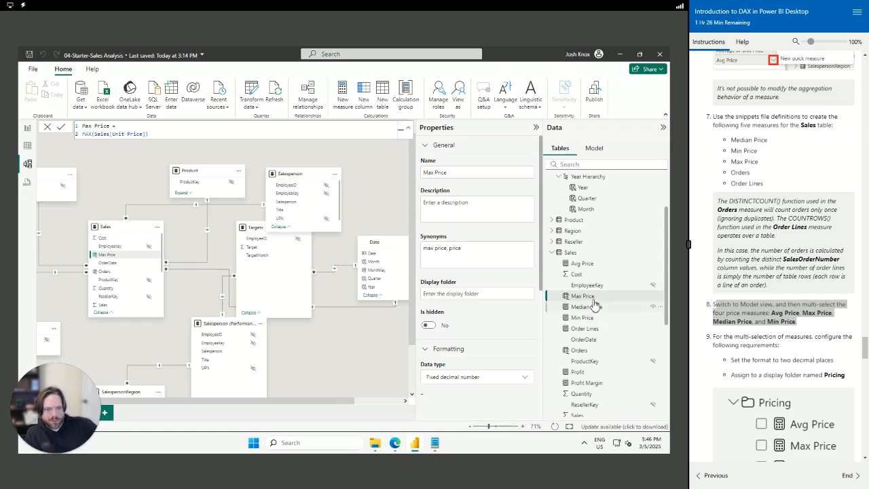
Multi-select Max Price, Median Price and Min Price in the Data pane
click(659, 296)
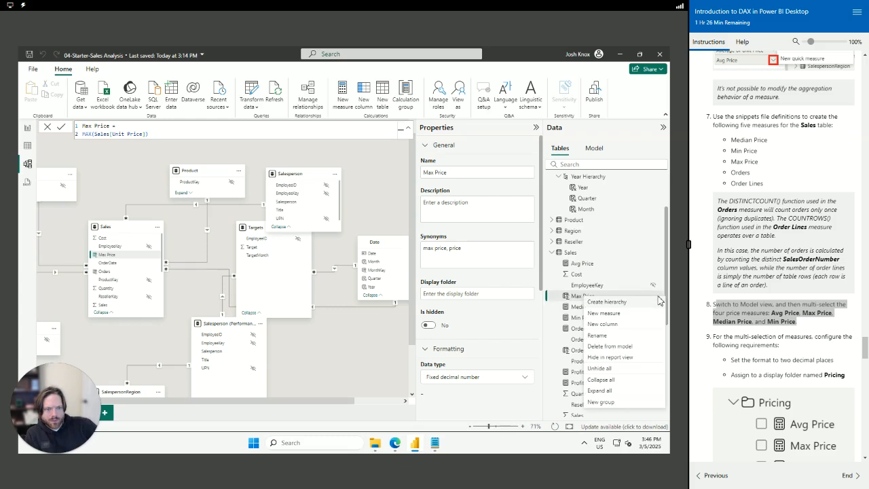
click(574, 297)
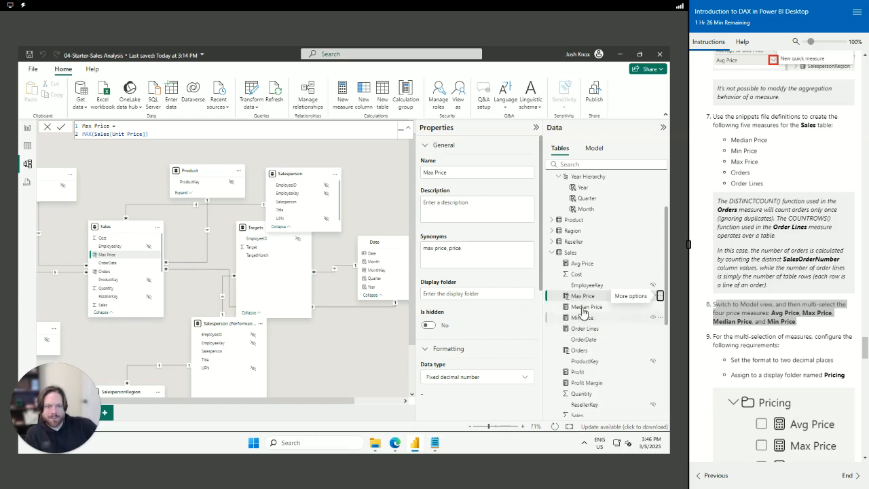
ctrl+click(582, 309)
ctrl+click(584, 318)
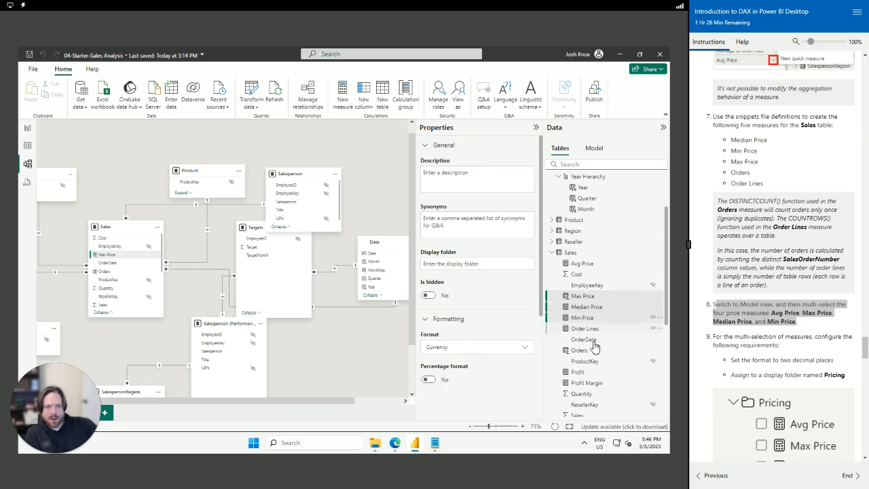
Add Avg Price to the selected price measures and set their decimal places to 2
ctrl+click(582, 264)
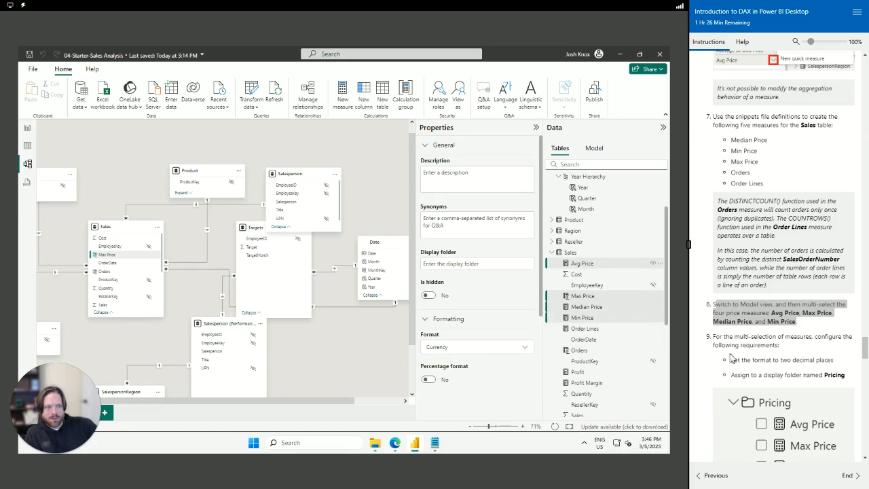
scroll(471, 370, down, 3)
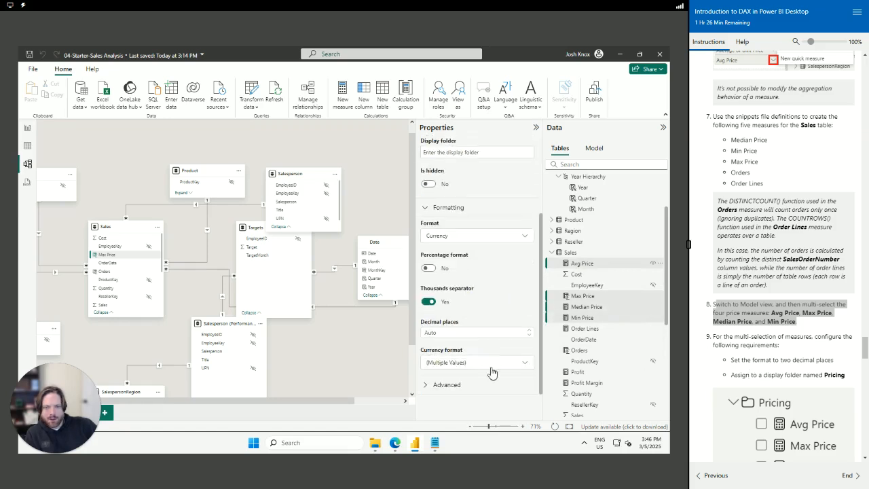
drag(473, 333, 401, 329)
click(452, 333)
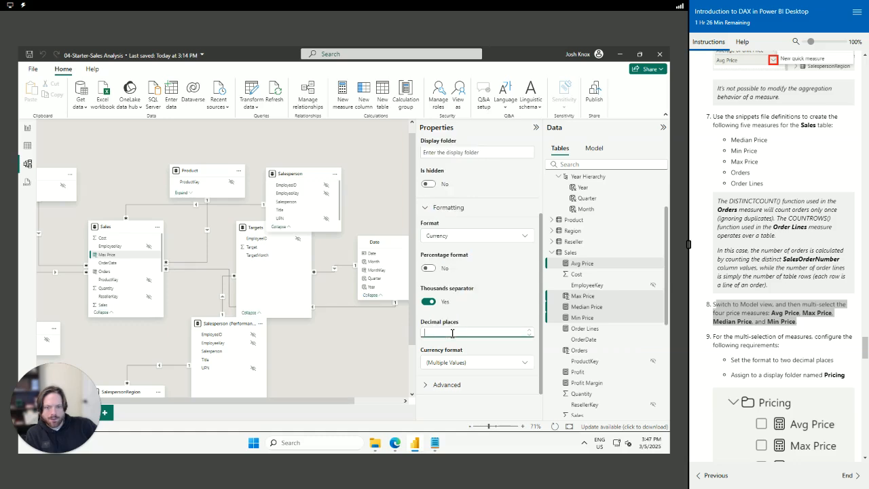
key(Return)
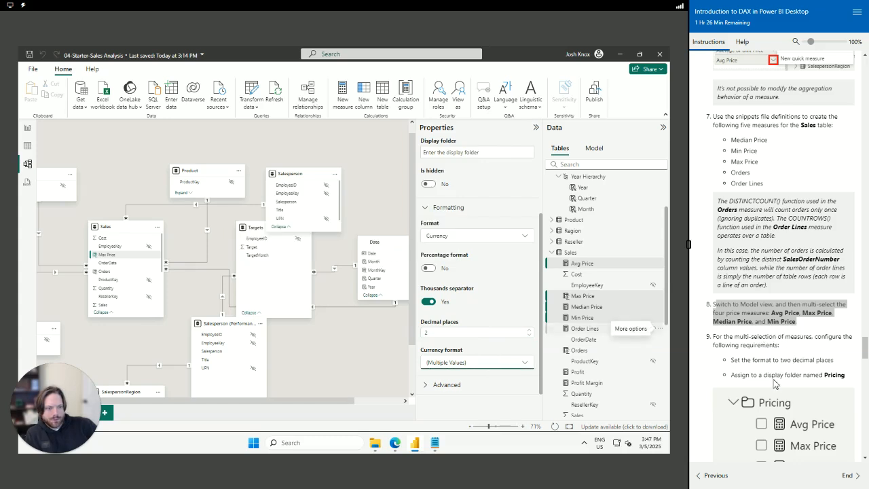
scroll(783, 377, down, 2)
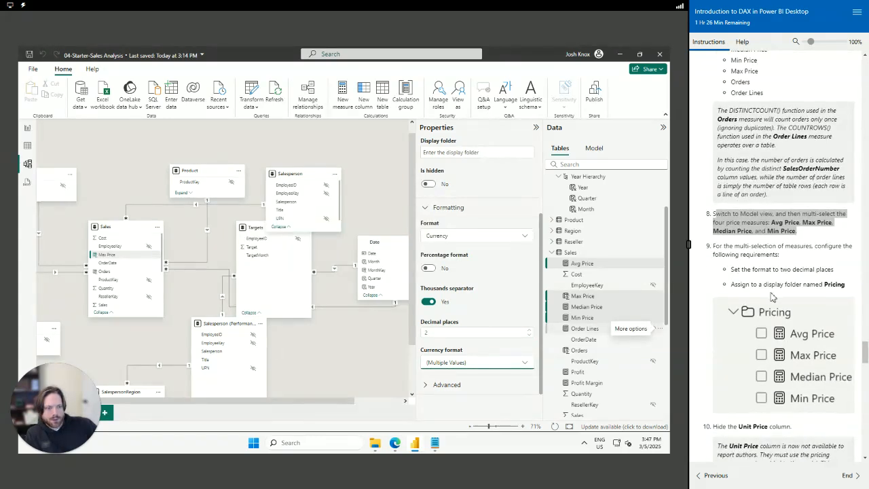
Browse Avg Price's options and advanced properties, leaving data category and home table Sales unchanged
right_click(586, 253)
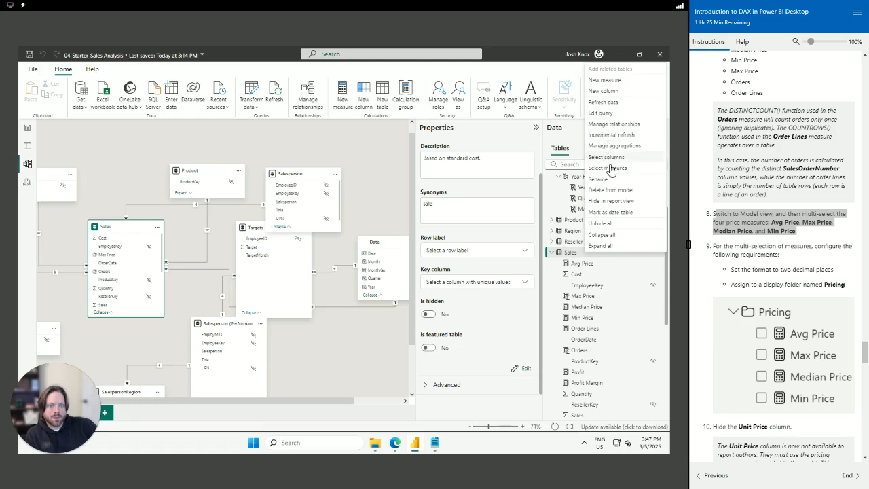
right_click(579, 267)
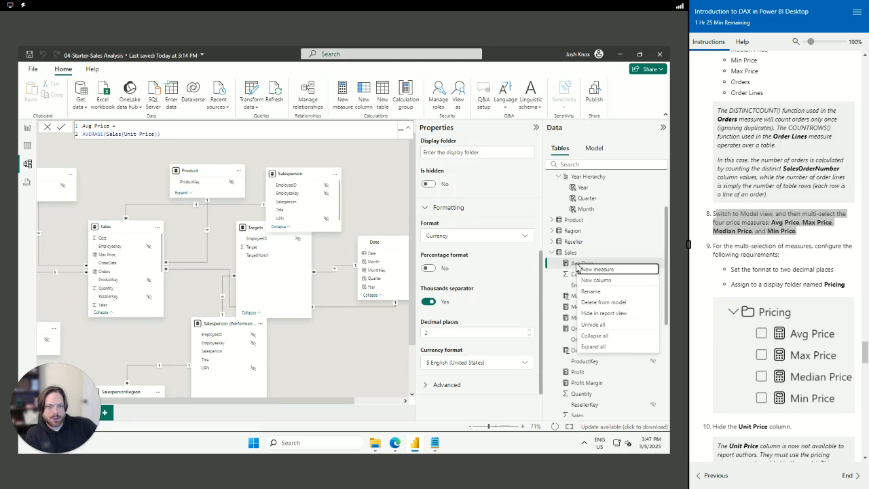
click(576, 266)
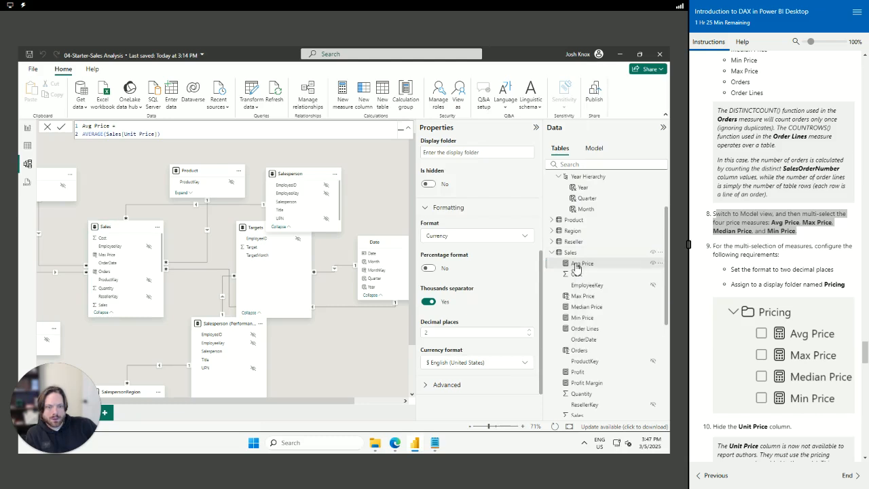
drag(576, 266, 587, 300)
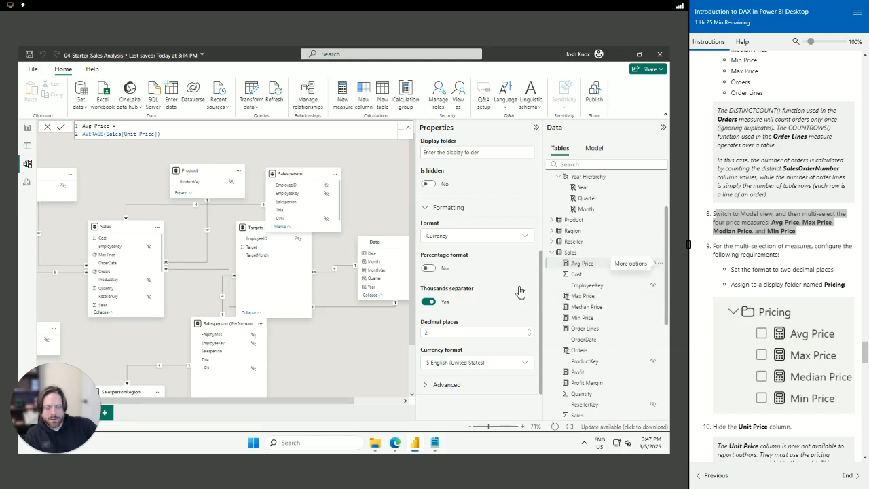
click(438, 384)
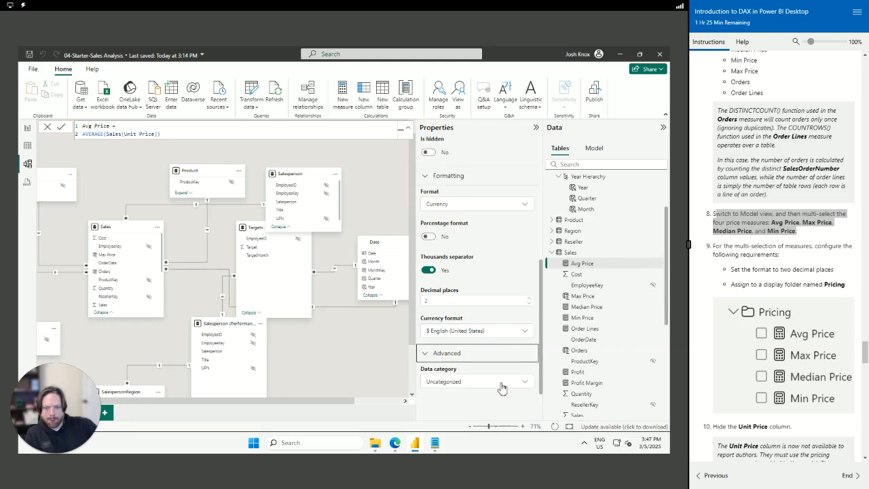
click(506, 383)
click(506, 383)
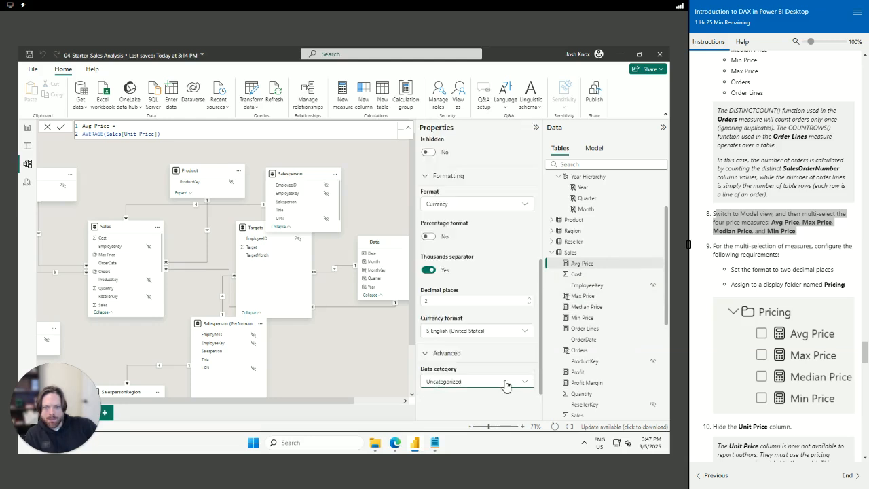
scroll(504, 270, up, 5)
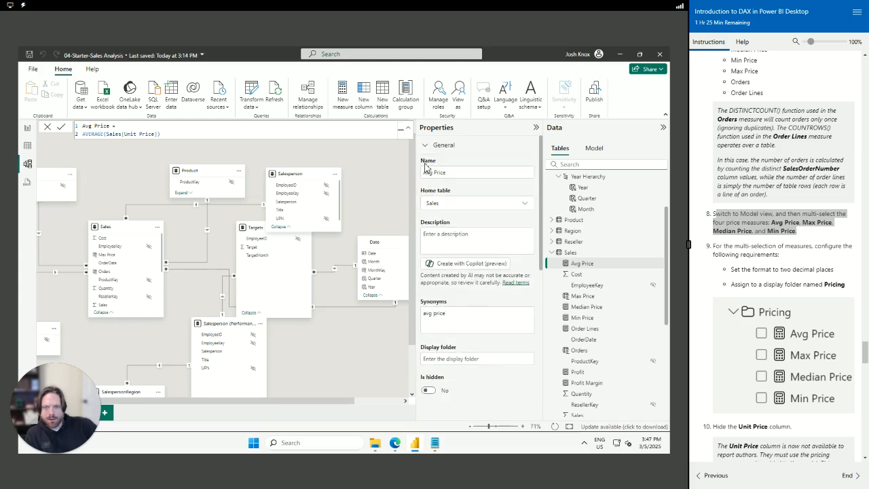
click(526, 205)
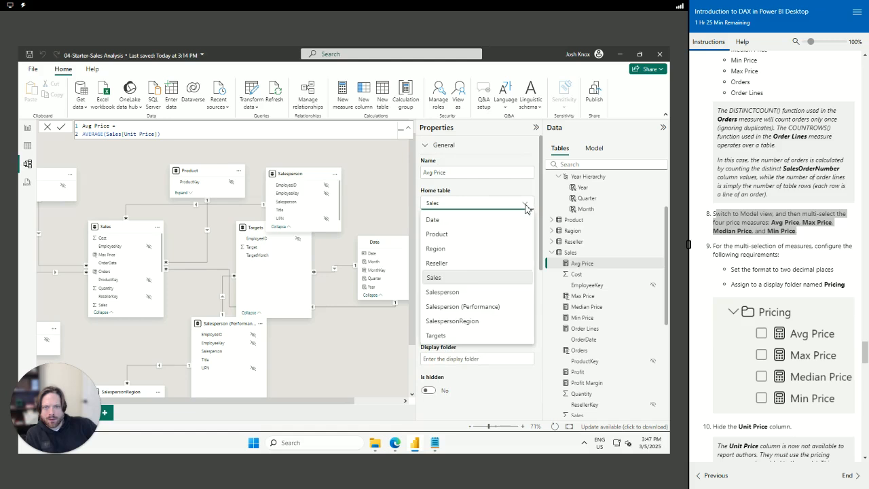
click(526, 208)
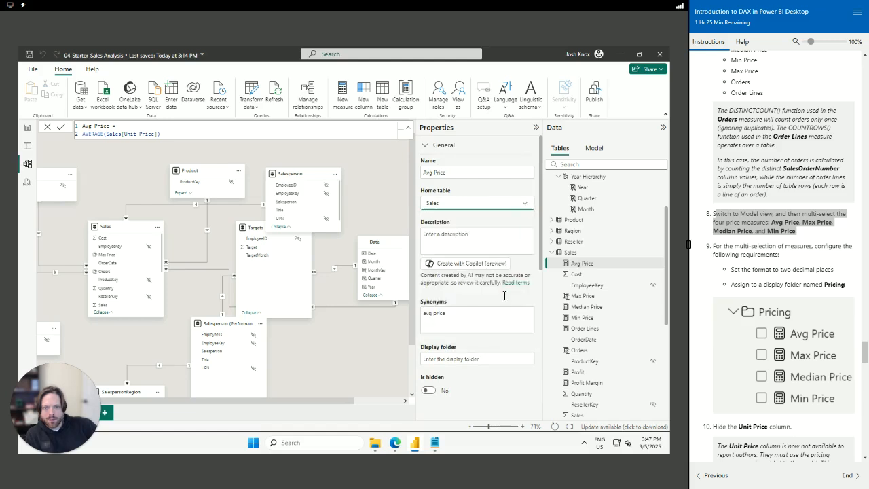
Select the Avg Price measure to show its Currency format with two decimals
scroll(504, 302, down, 3)
scroll(486, 278, up, 5)
scroll(492, 302, down, 3)
scroll(497, 317, down, 2)
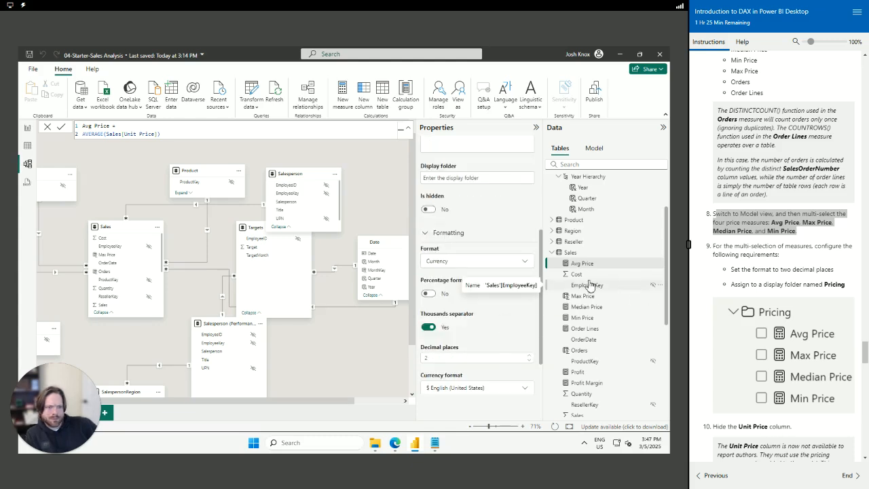
click(660, 265)
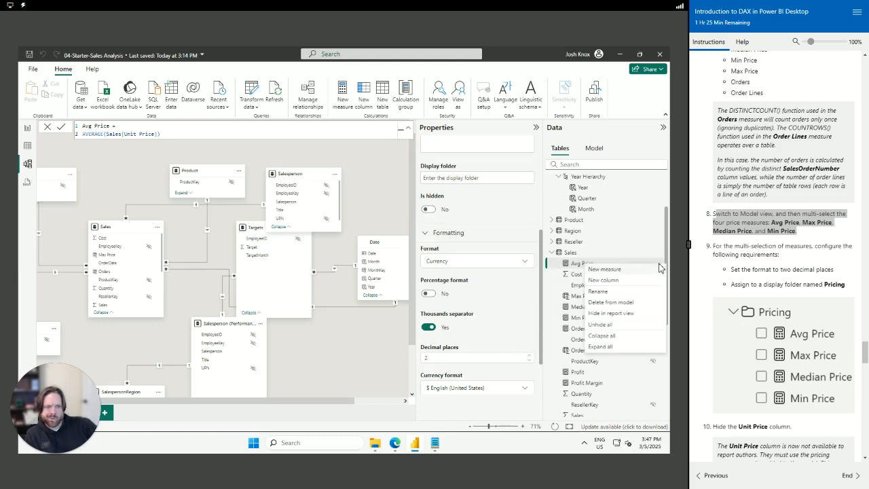
click(571, 270)
right_click(571, 269)
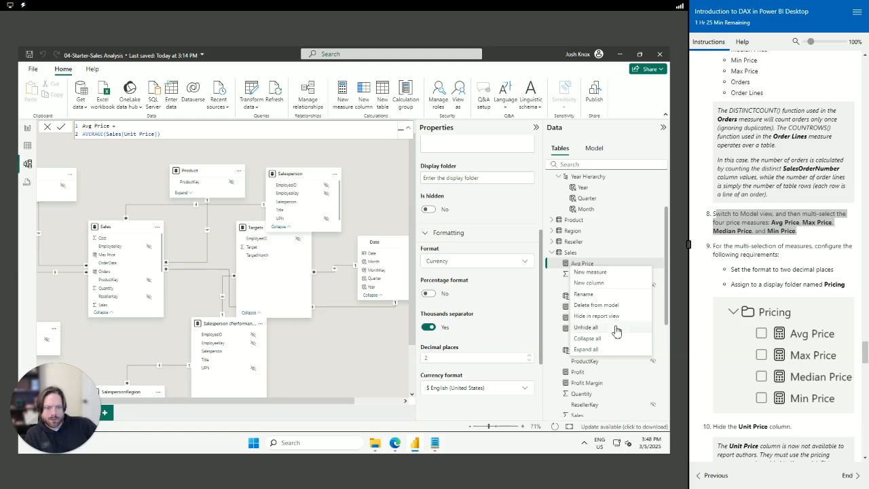
click(560, 268)
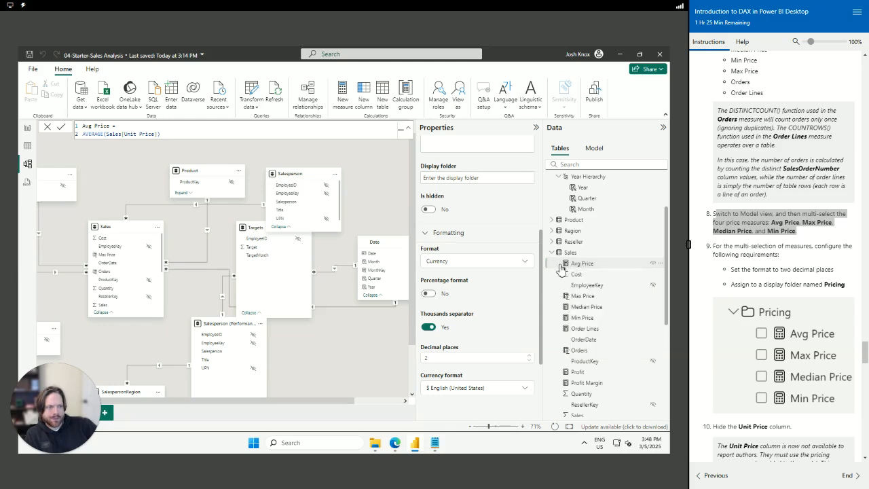
click(560, 268)
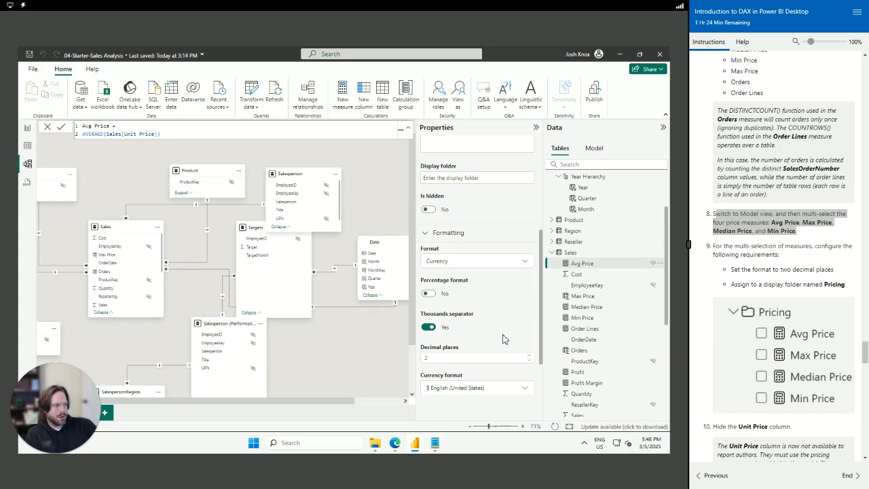
scroll(448, 262, up, 2)
Put Avg, Max, Median and Min Price in a 'Pricing' display folder and collapse it
click(458, 268)
click(595, 266)
ctrl+click(590, 297)
ctrl+click(587, 307)
ctrl+click(584, 317)
click(453, 236)
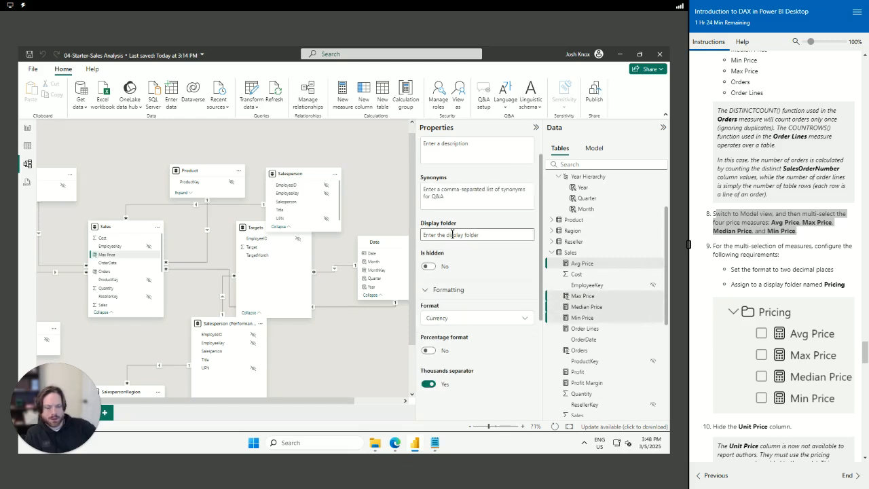
text(Pricing)
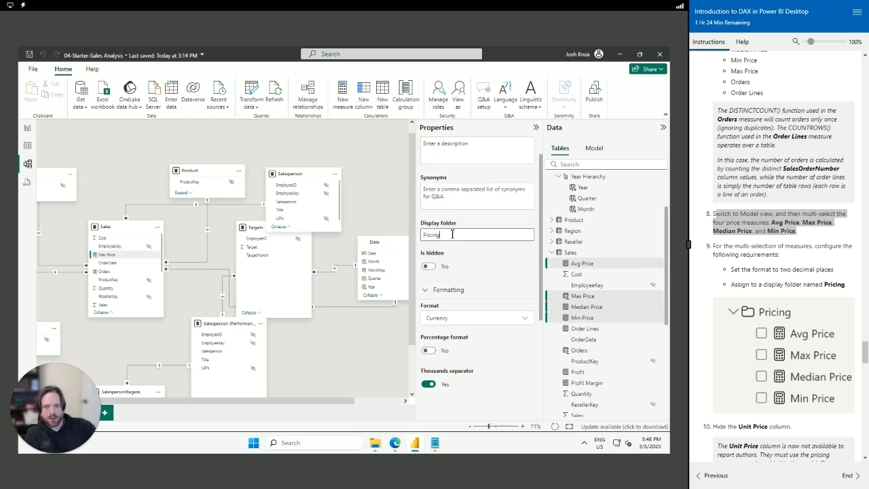
key(Tab)
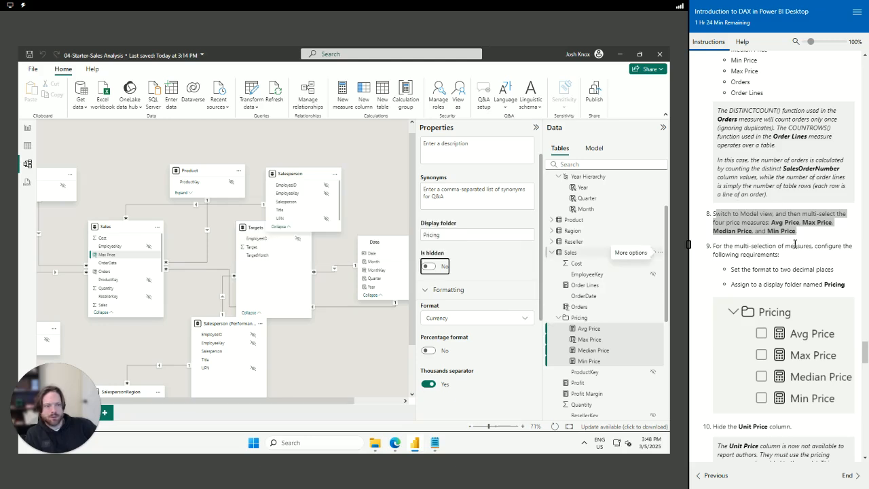
scroll(767, 251, down, 3)
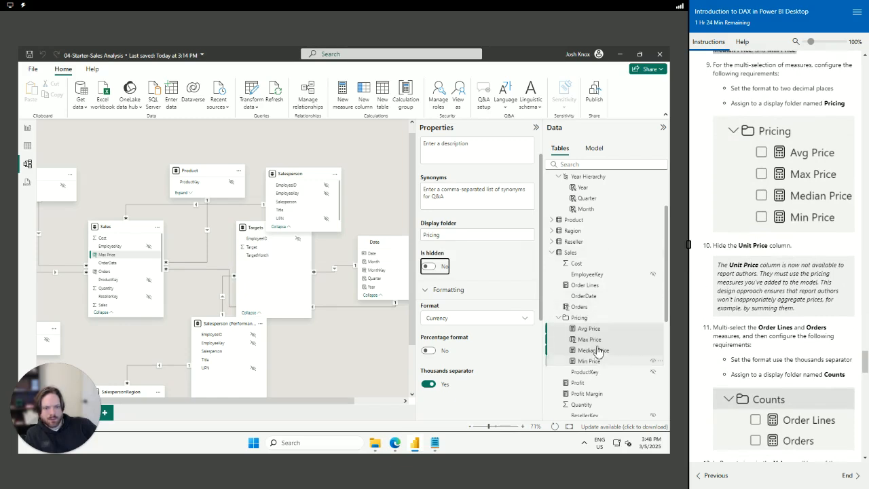
scroll(609, 345, down, 3)
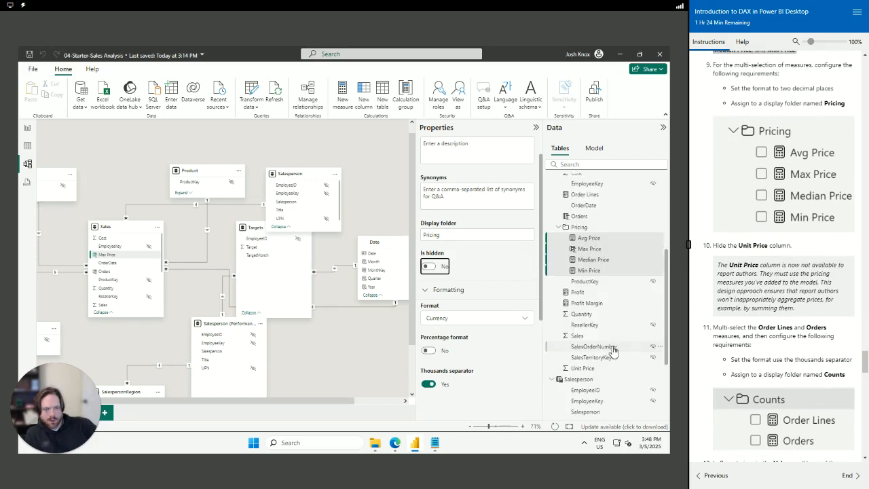
click(558, 227)
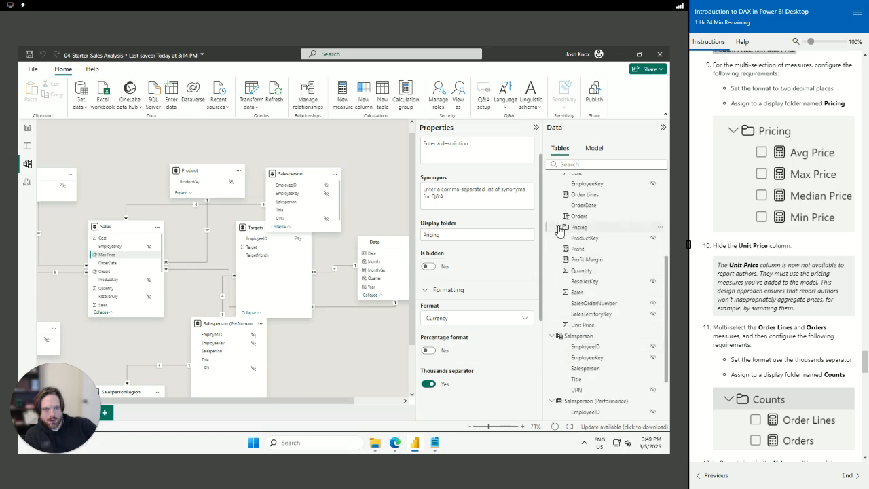
Confirm Unit Price is hidden, then give Order Lines and Orders the 'Counts' display folder
click(653, 325)
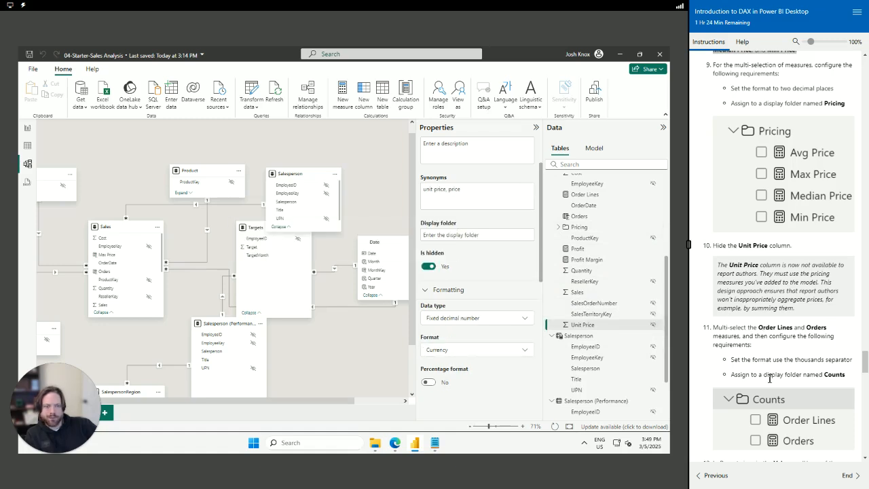
scroll(731, 330, down, 1)
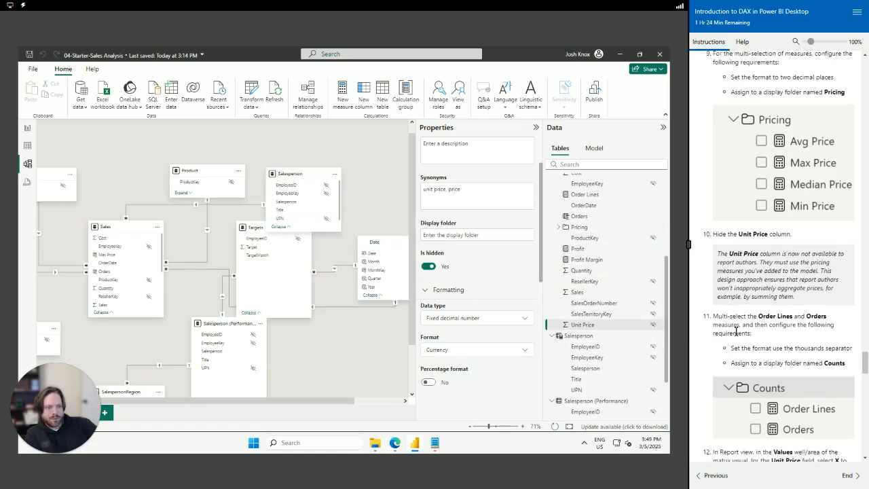
scroll(740, 295, down, 1)
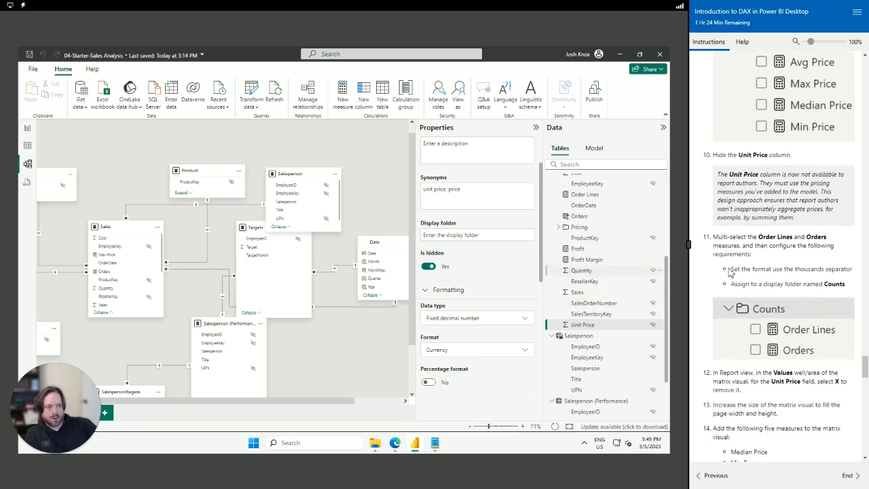
click(592, 196)
scroll(604, 282, up, 3)
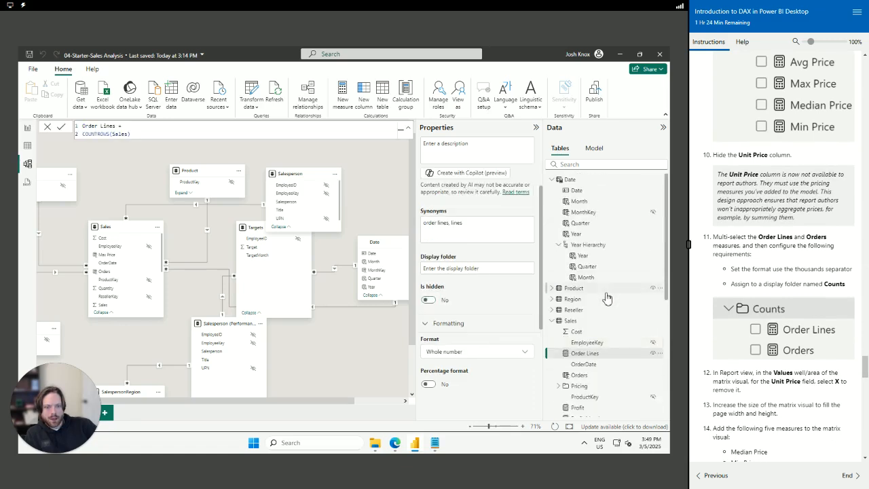
ctrl+click(594, 379)
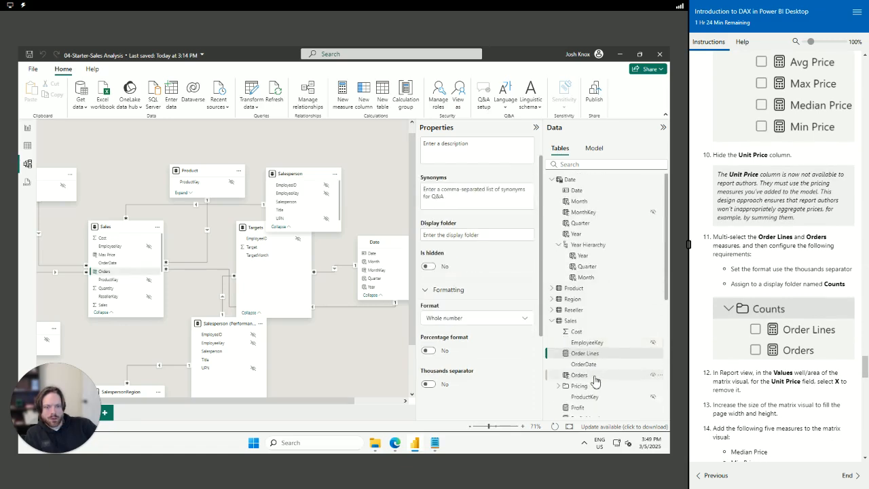
scroll(477, 276, up, 1)
click(471, 264)
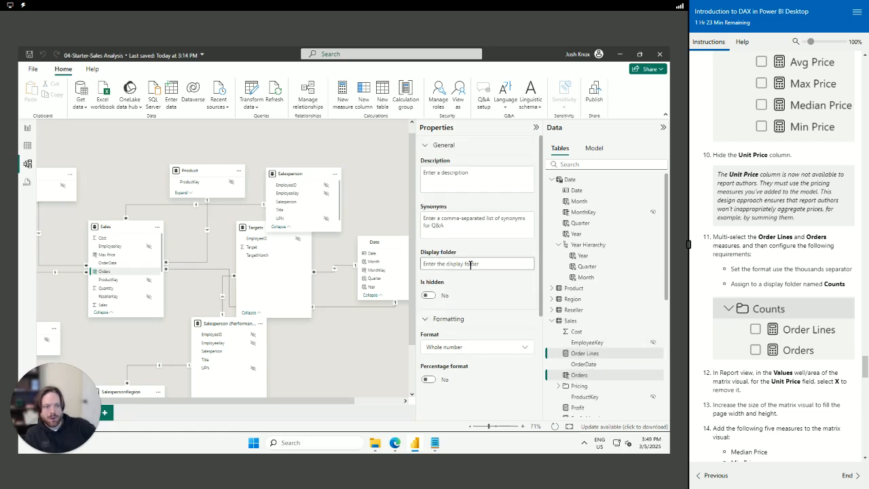
text(Counts)
key(Tab)
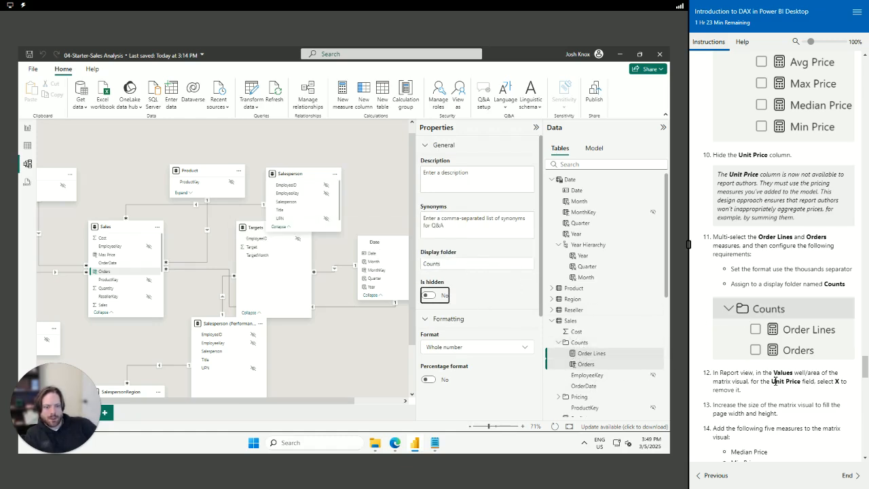
Highlight step 12 of the lab instructions, then clear the highlight
scroll(742, 348, down, 1)
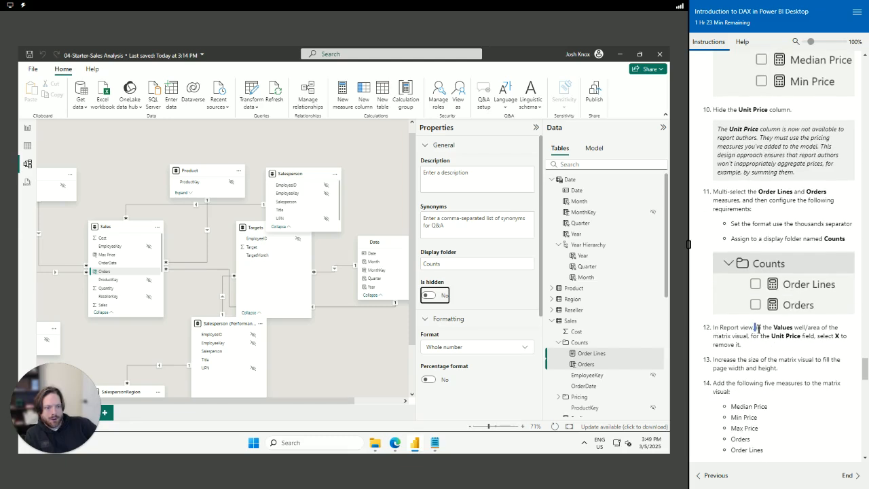
drag(756, 327, 778, 351)
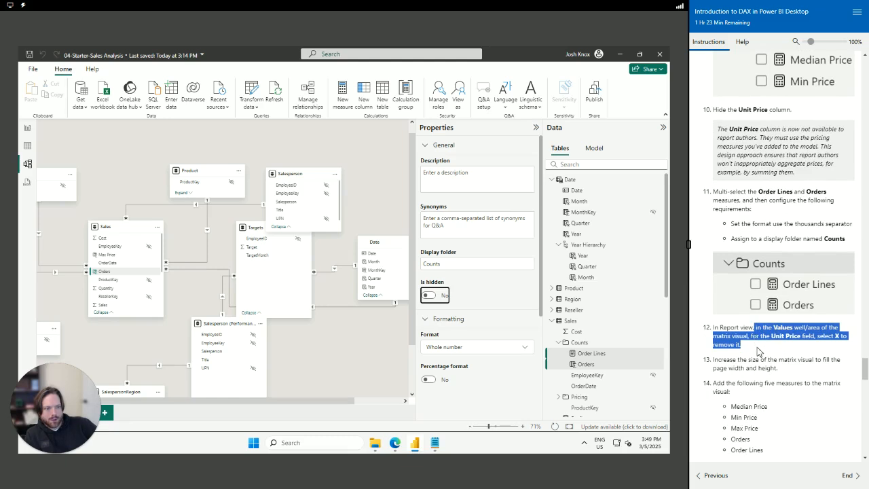
click(759, 350)
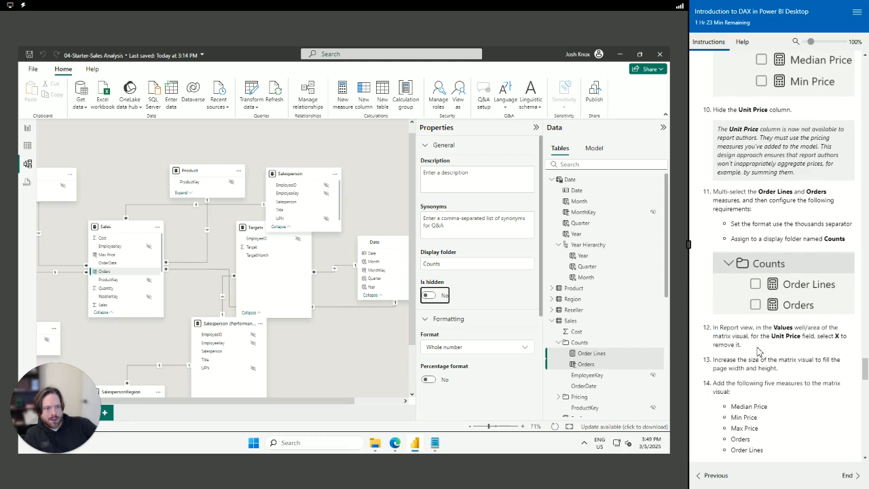
In the report's matrix, replace Average of Unit Price with Max, Median and Min Price
click(27, 127)
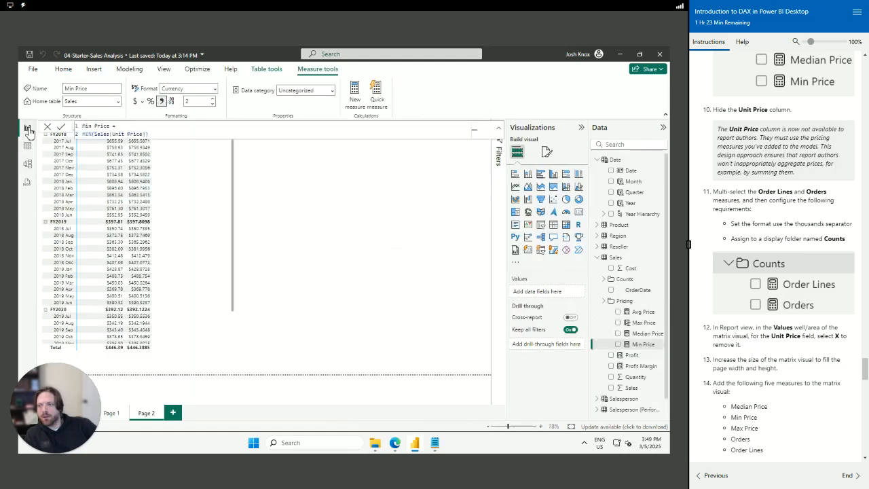
click(115, 166)
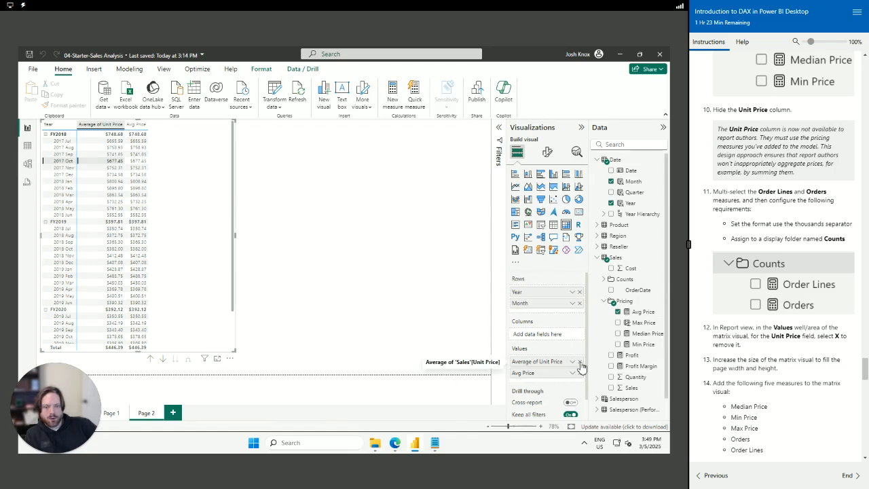
click(580, 362)
scroll(796, 406, down, 1)
scroll(796, 406, down, 1)
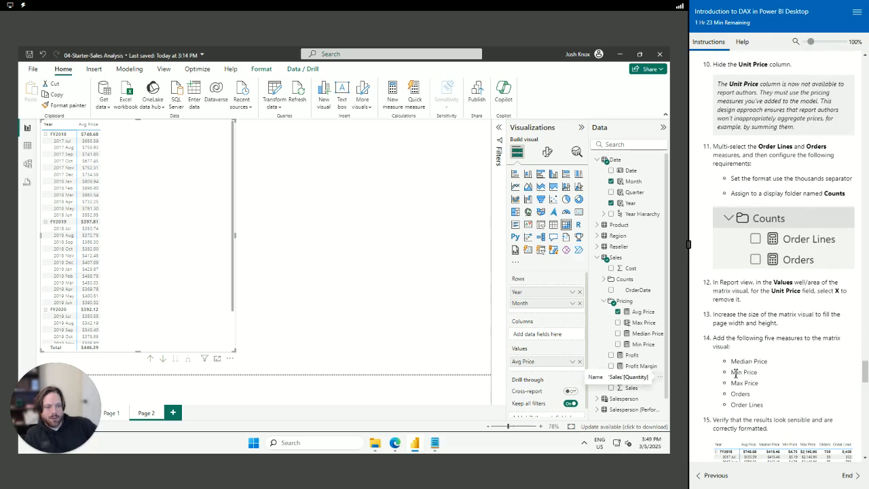
click(618, 322)
click(618, 333)
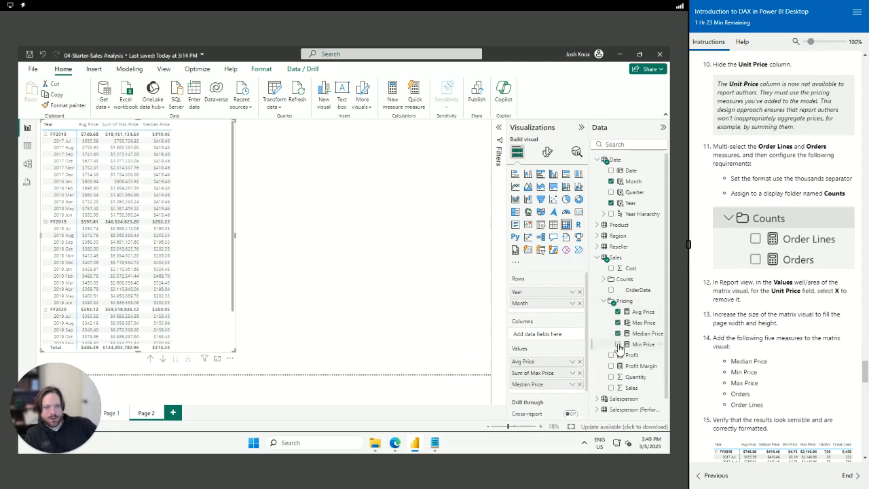
click(618, 344)
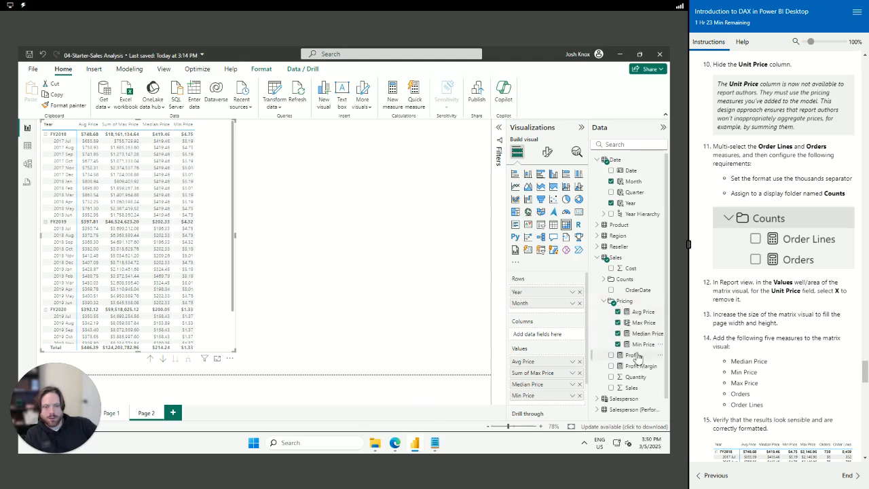
Add Order Lines and Orders from the Counts folder and enlarge the matrix
click(605, 279)
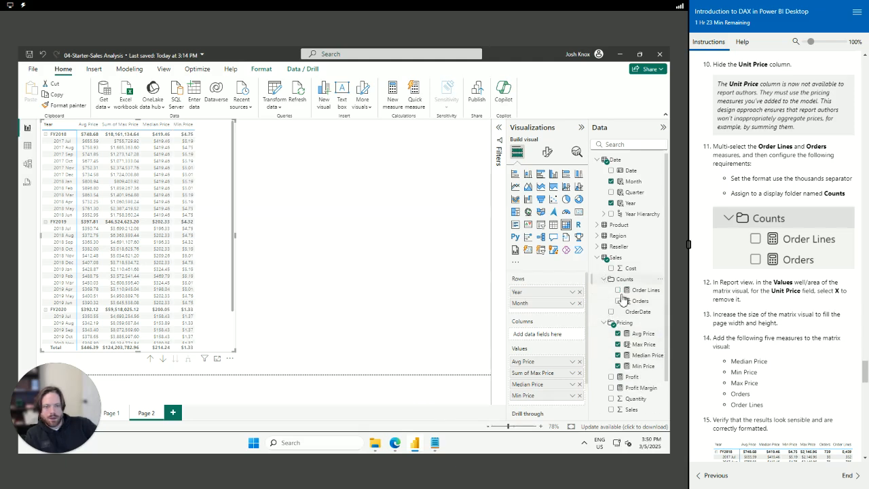
click(618, 290)
click(620, 304)
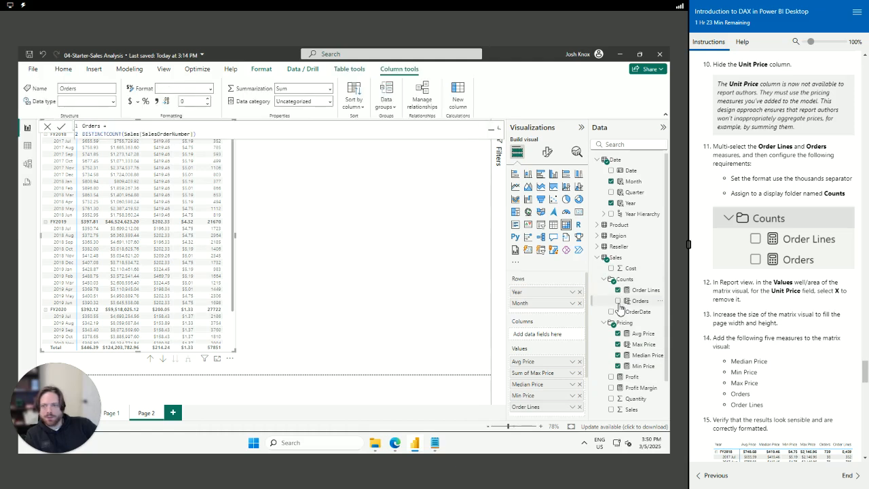
click(618, 301)
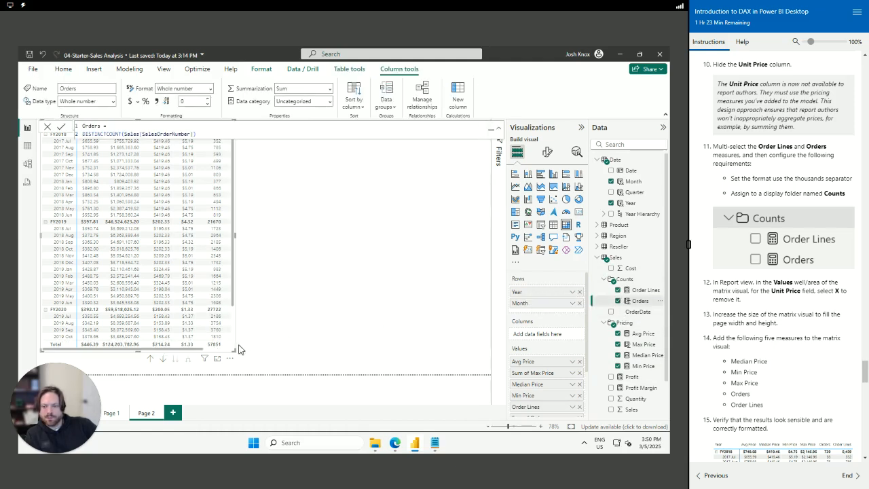
mouse_move(352, 354)
mouse_down()
mouse_move(412, 362)
mouse_move(352, 355)
mouse_up()
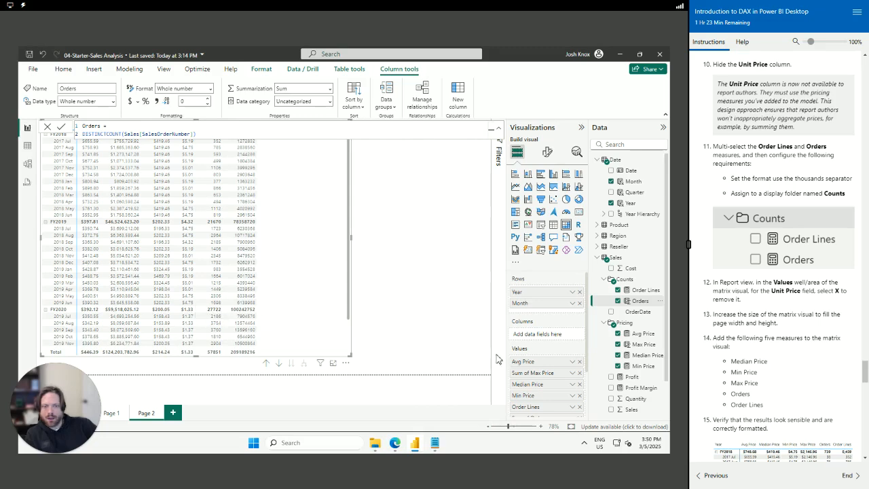
Turn on thousands separators for Order Lines and Orders, then return to the report page
click(27, 166)
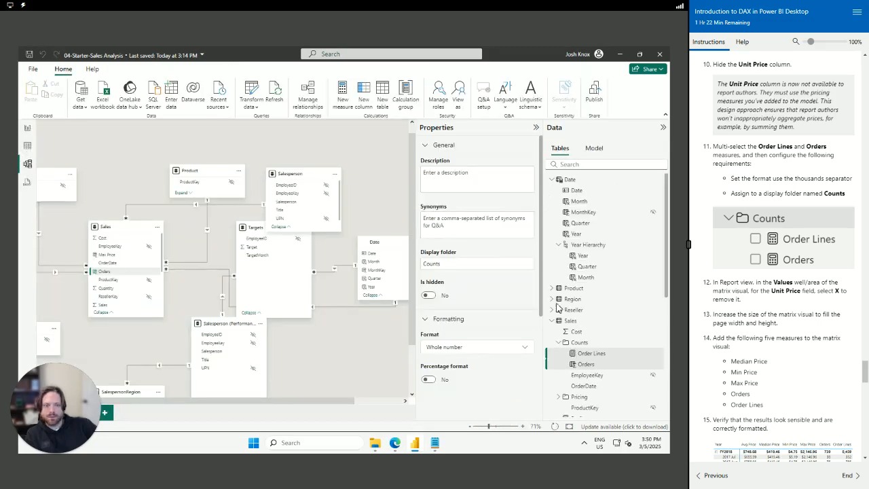
click(593, 353)
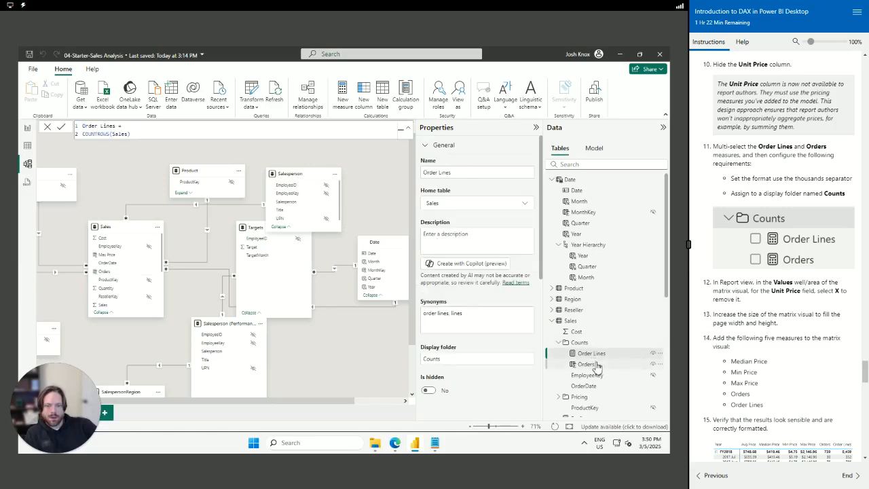
ctrl+click(592, 364)
click(428, 302)
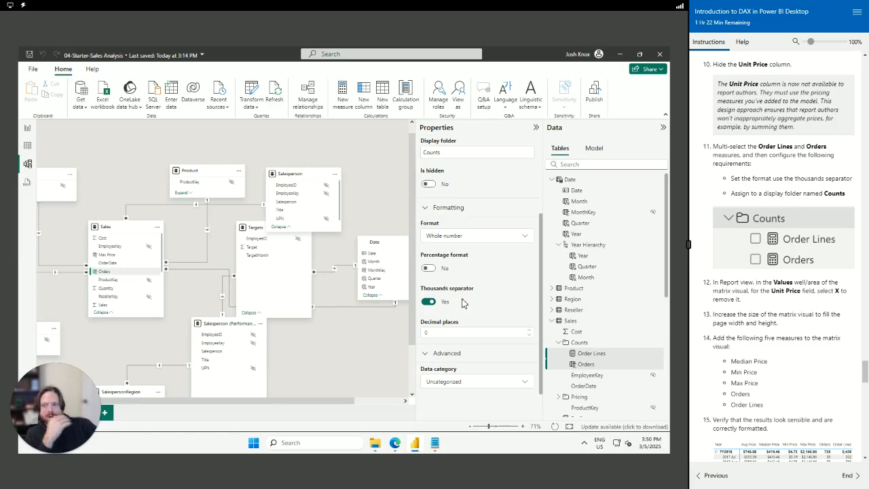
click(27, 128)
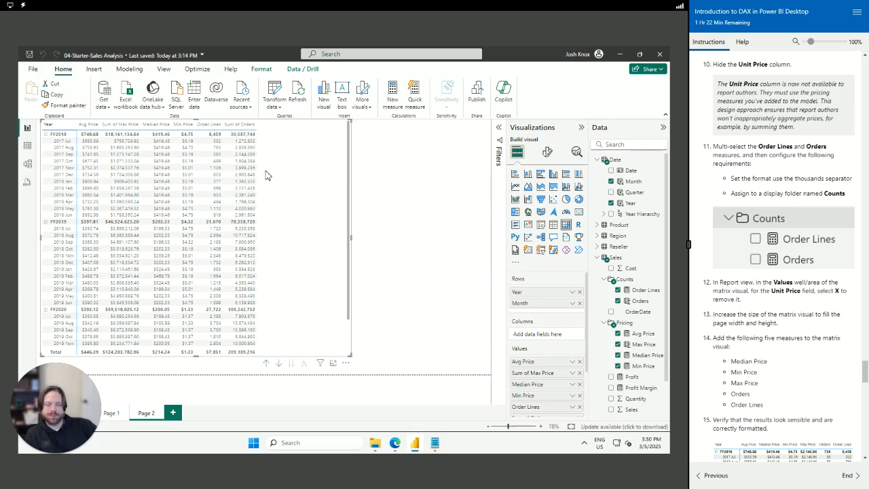
Move Median Price above Sum of Max Price in the Values well, leaving field options unchanged
scroll(648, 333, down, 1)
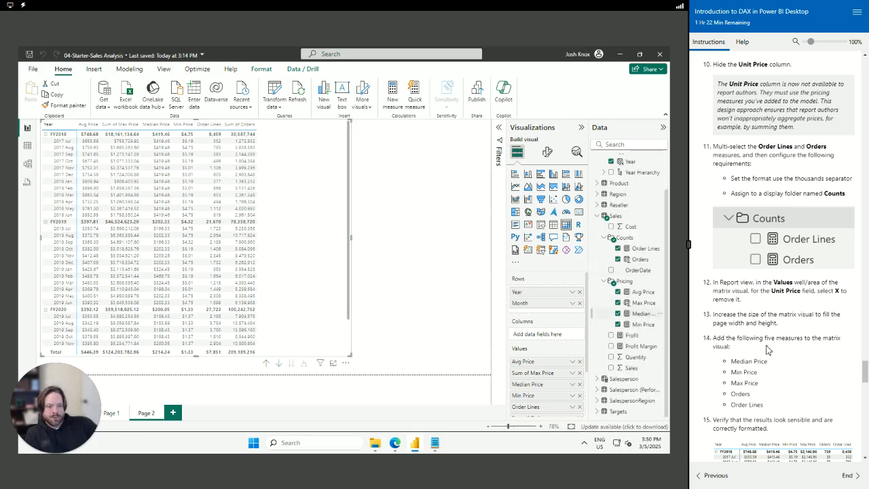
scroll(795, 360, down, 2)
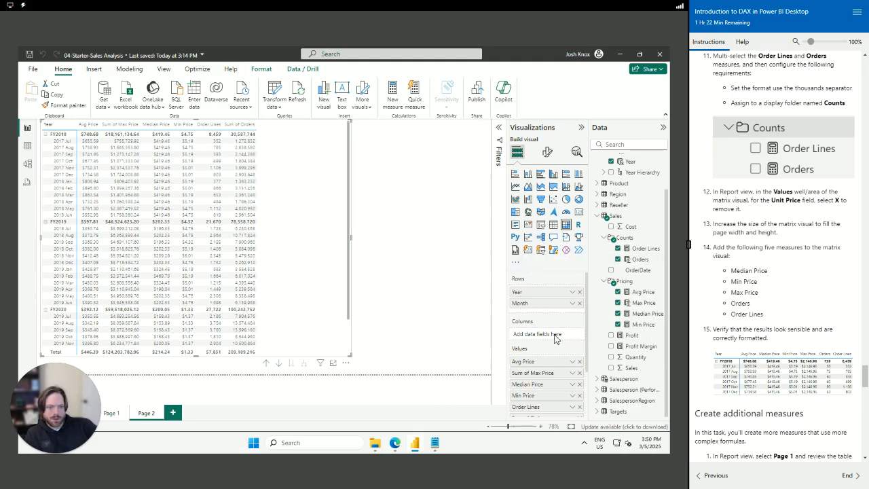
drag(545, 385, 545, 373)
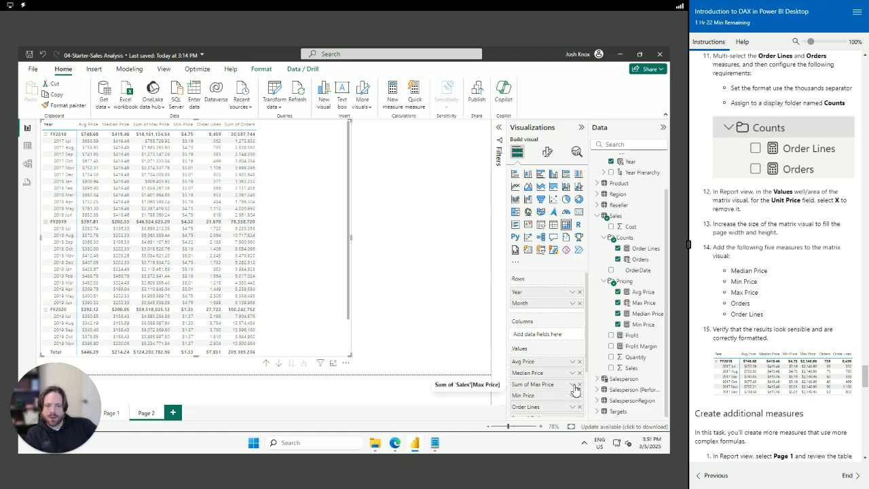
click(572, 384)
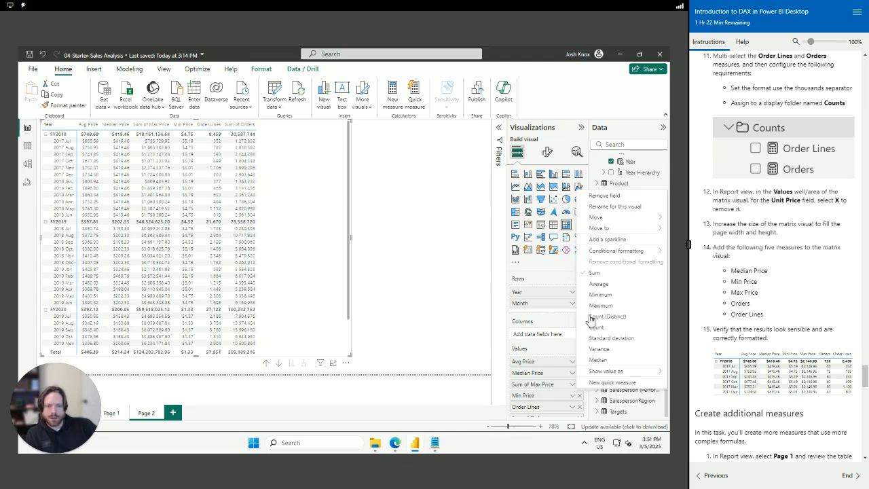
click(572, 395)
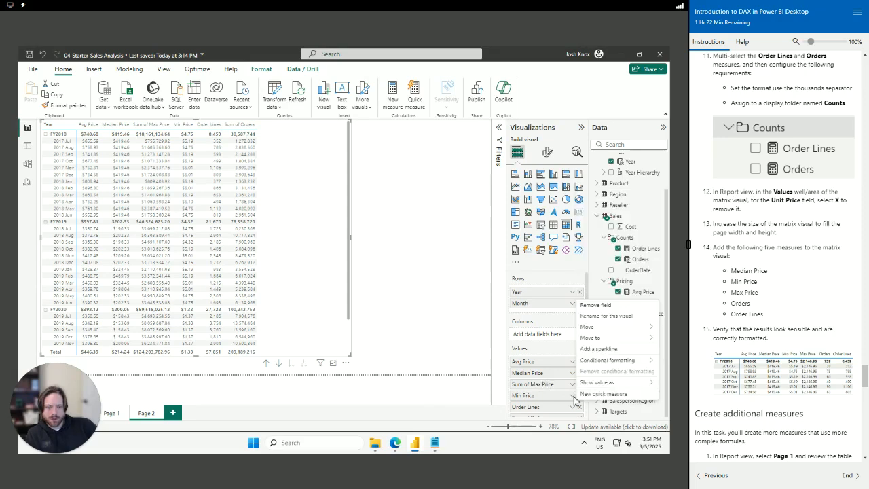
mouse_move(594, 384)
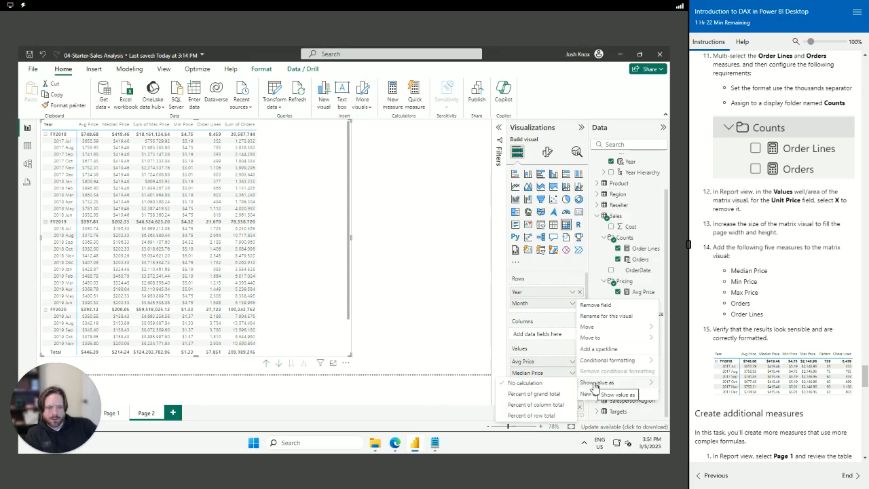
click(545, 384)
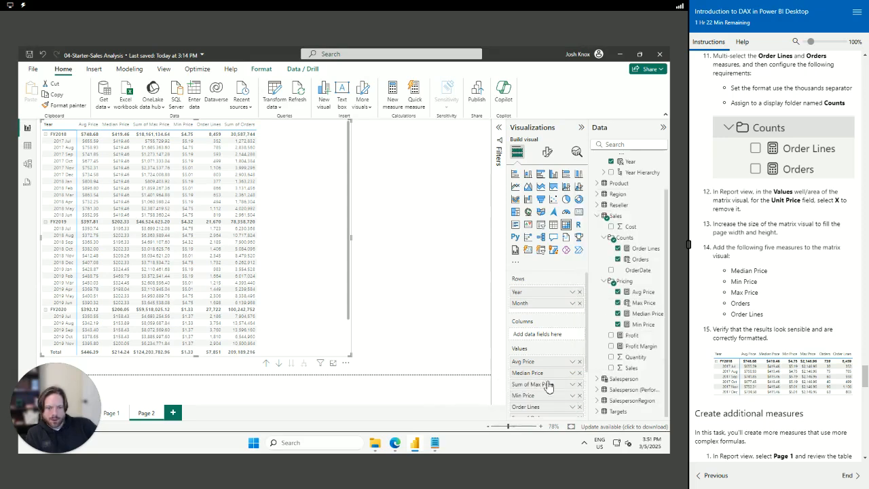
click(573, 385)
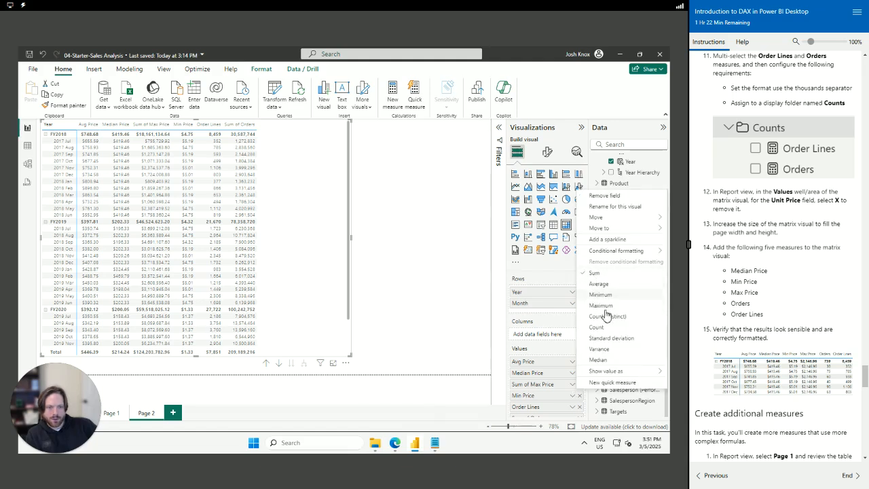
mouse_move(611, 371)
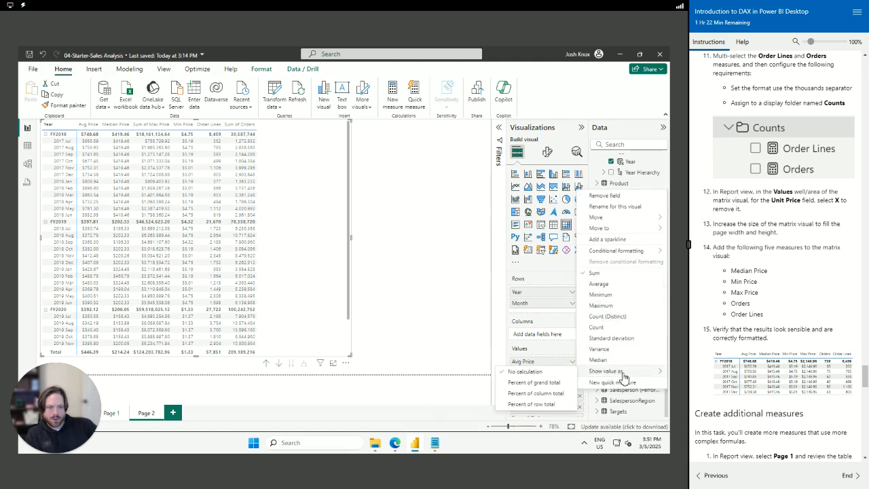
click(529, 373)
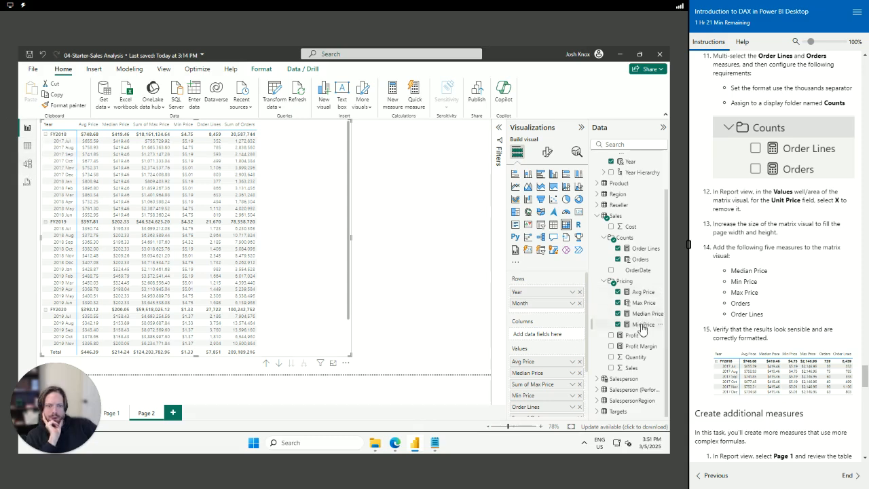
Set Max Price's summarization to Don't summarize
click(643, 303)
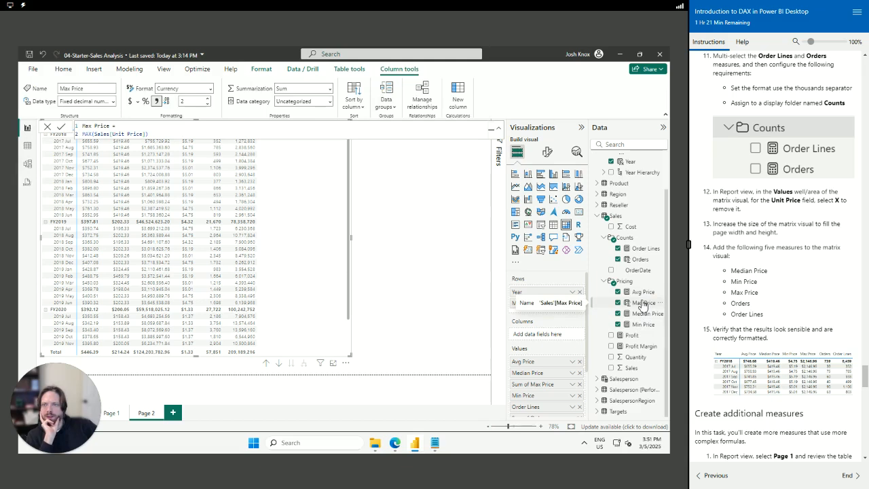
click(325, 90)
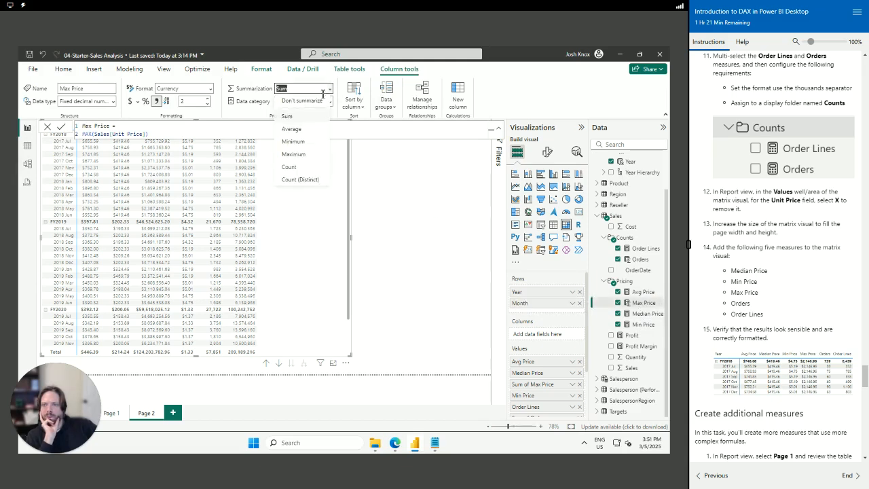
click(312, 102)
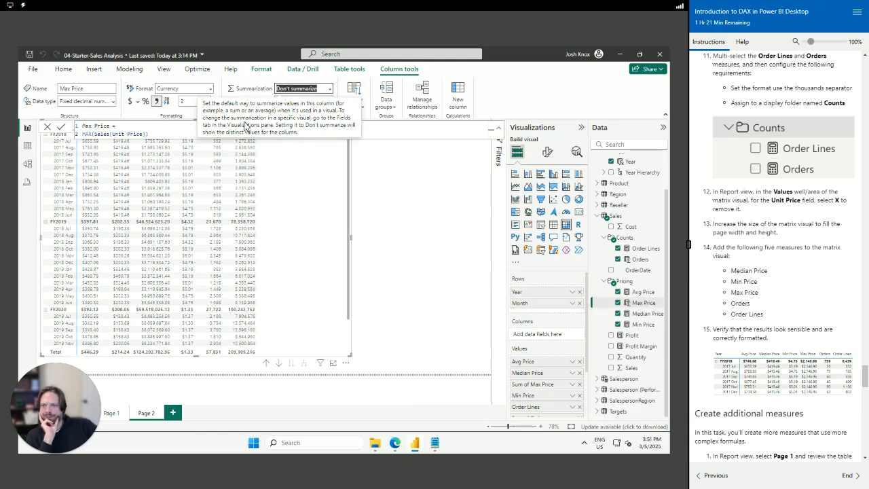
click(446, 224)
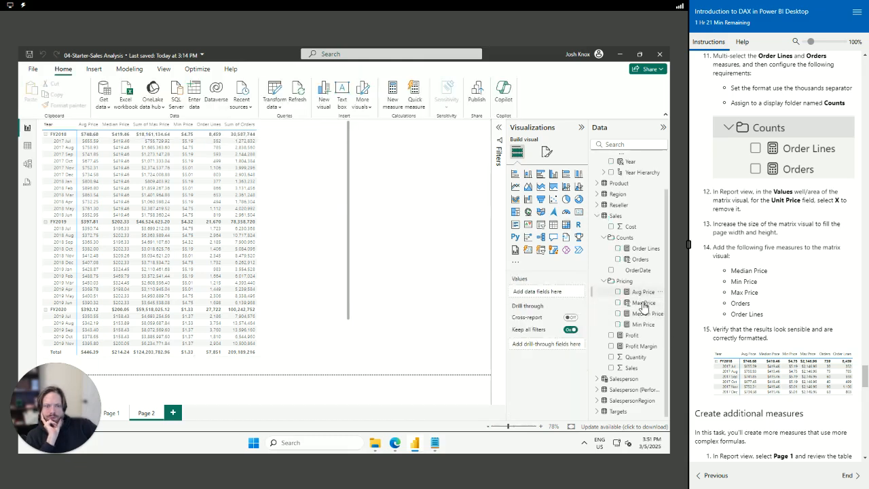
Compare the Max Price and Min Price definitions, then return to the report
click(642, 303)
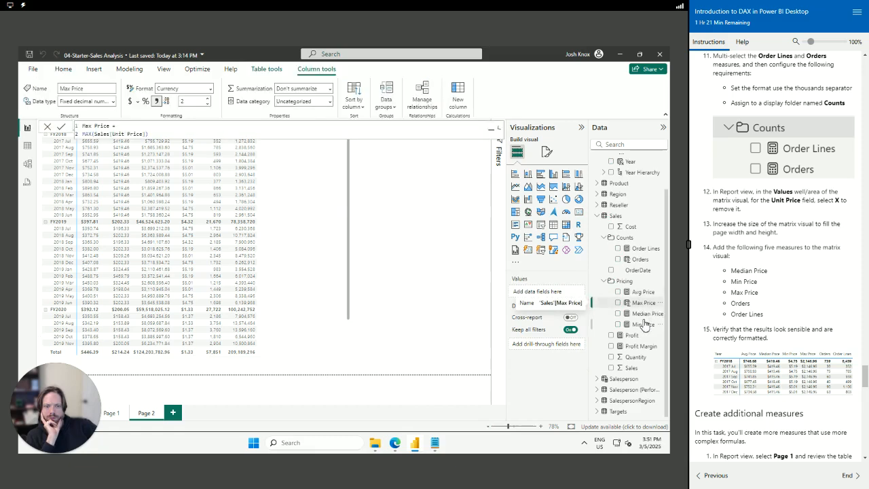
click(643, 330)
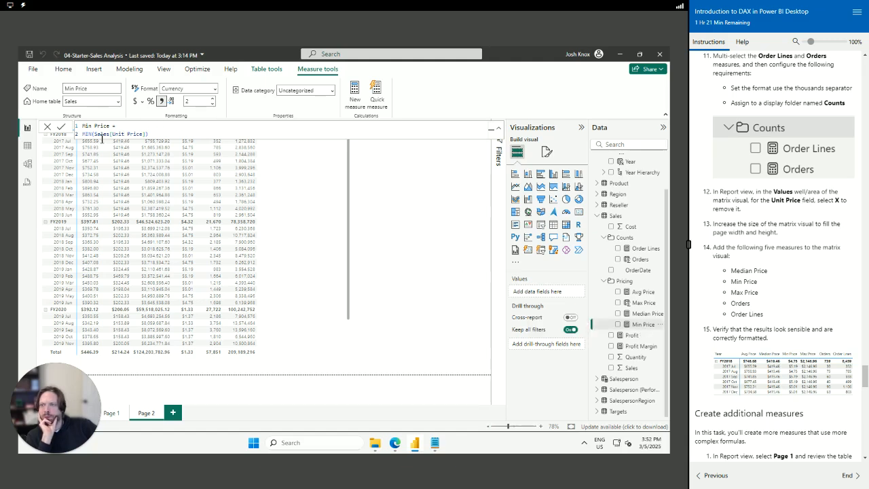
click(644, 304)
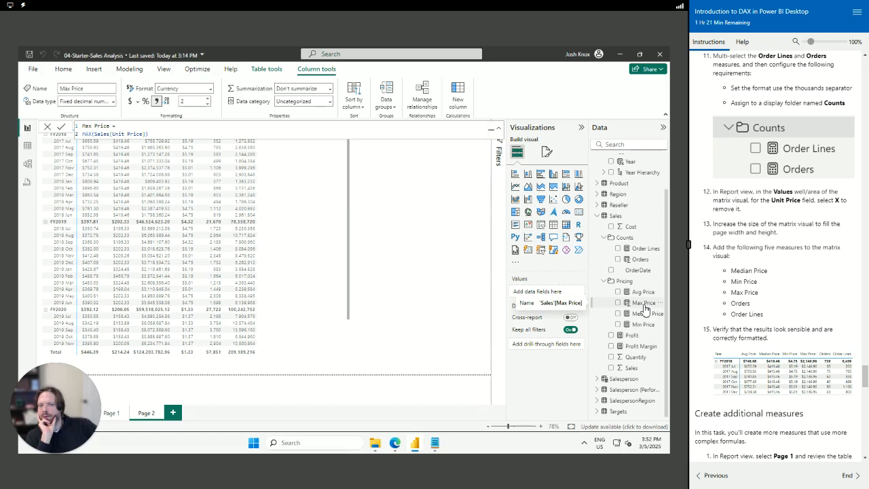
click(643, 326)
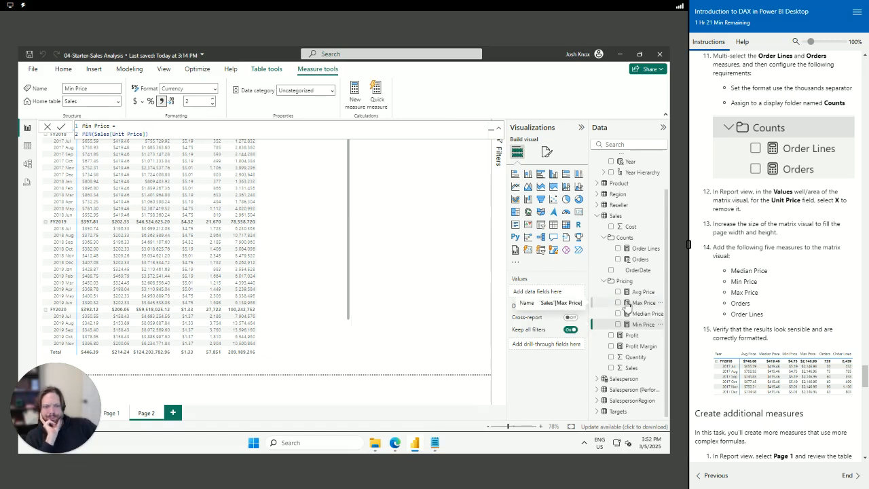
click(628, 303)
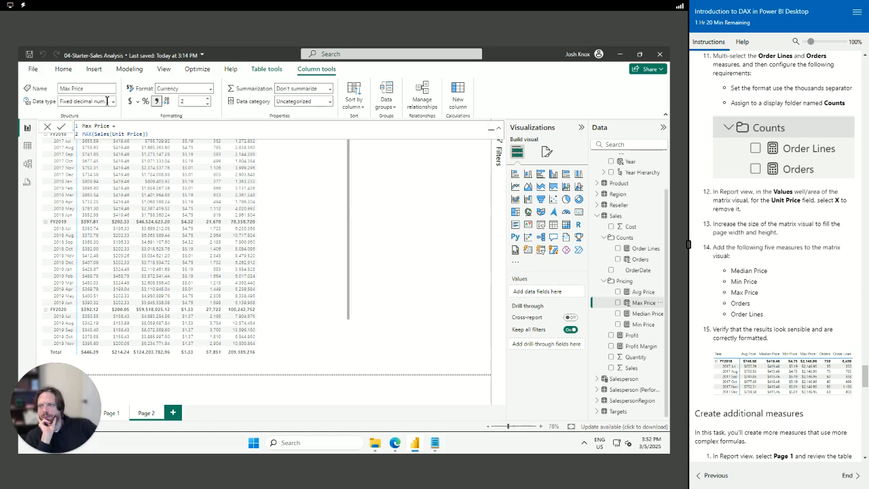
click(275, 238)
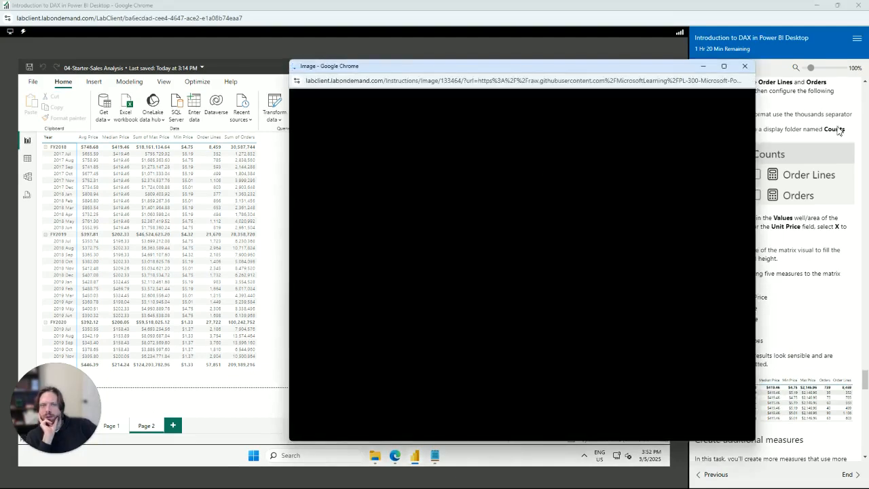
click(745, 67)
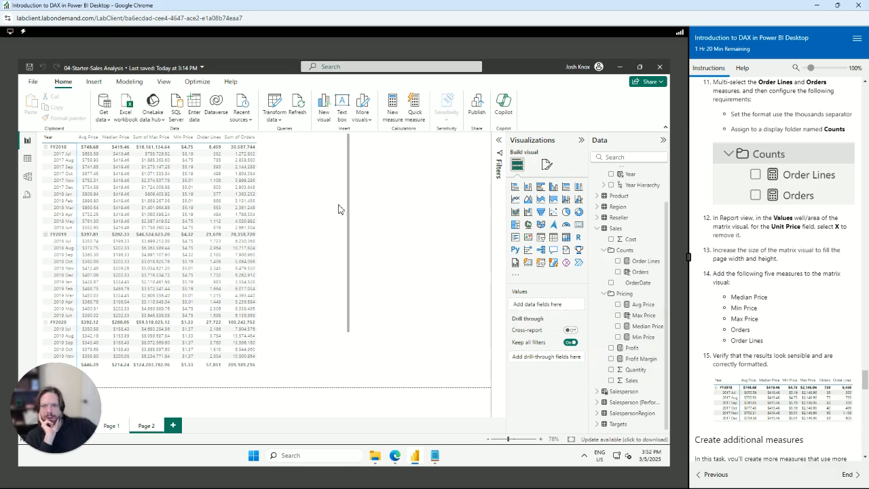
Move Orders ahead of Order Lines in the matrix and aggregate it as Count
click(213, 209)
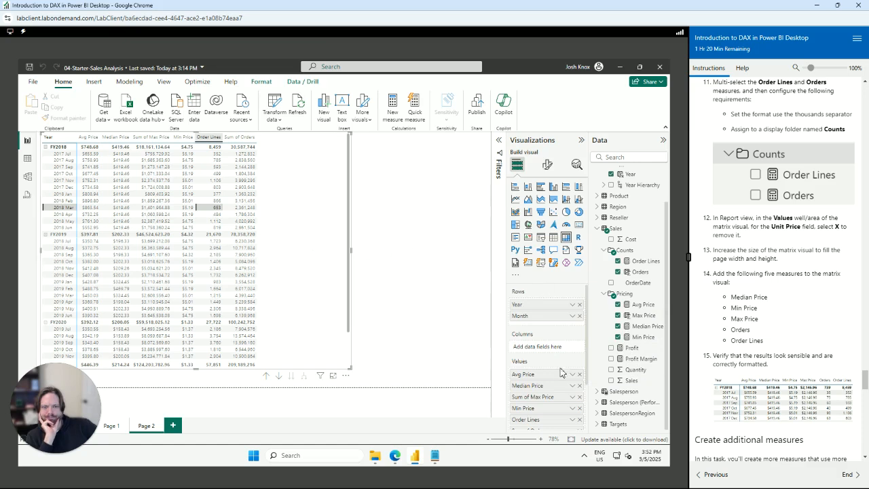
drag(536, 367, 538, 355)
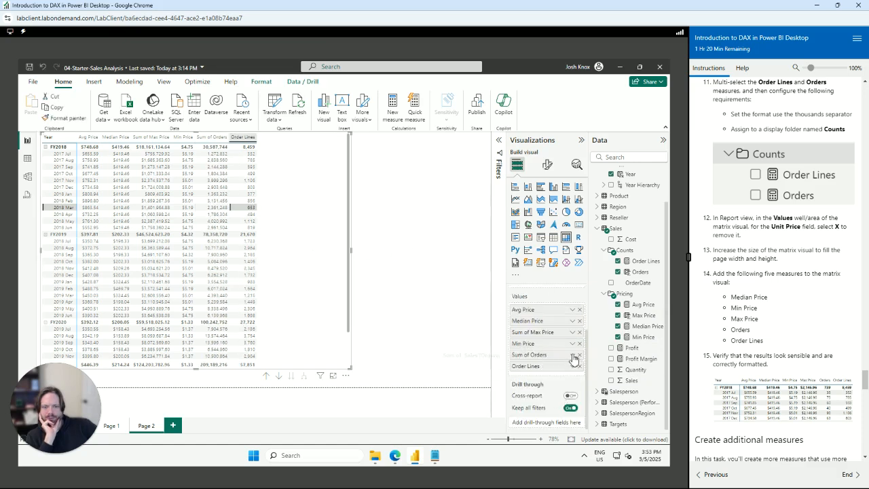
click(572, 354)
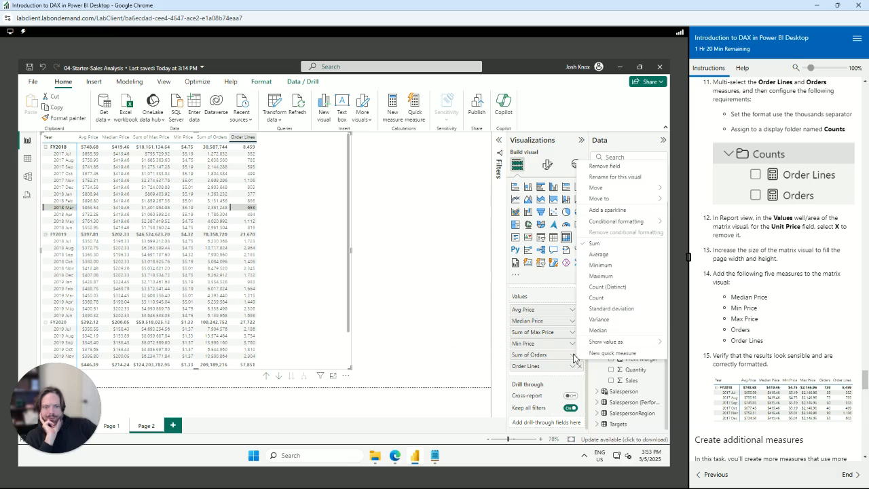
mouse_move(591, 346)
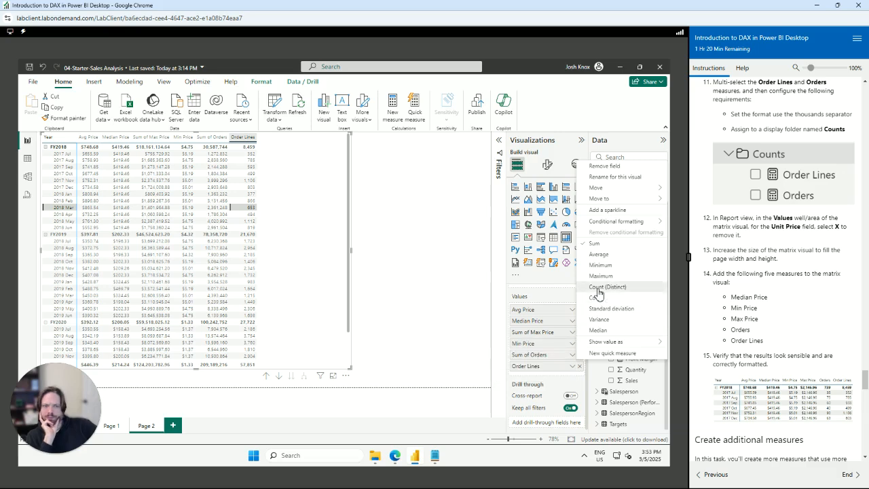
click(598, 288)
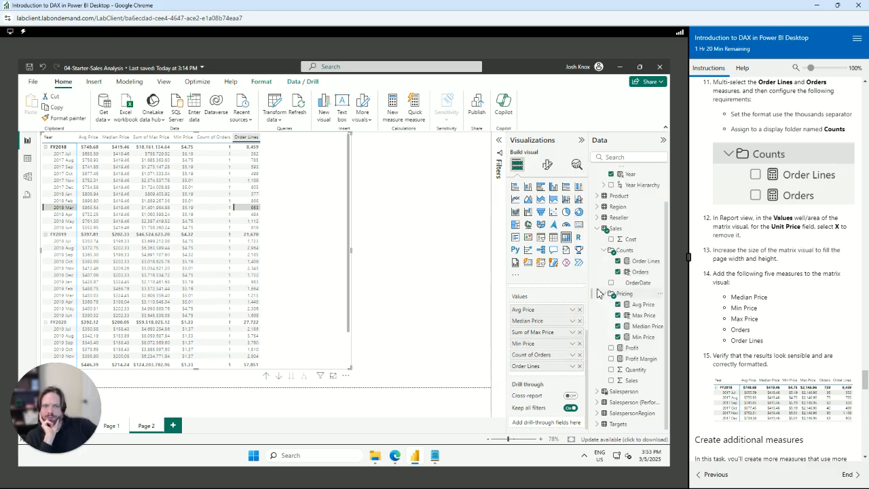
click(571, 354)
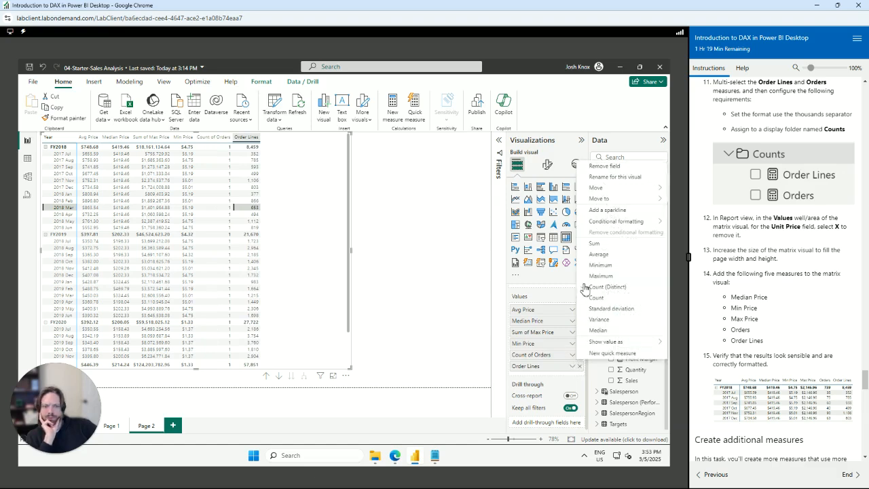
click(598, 300)
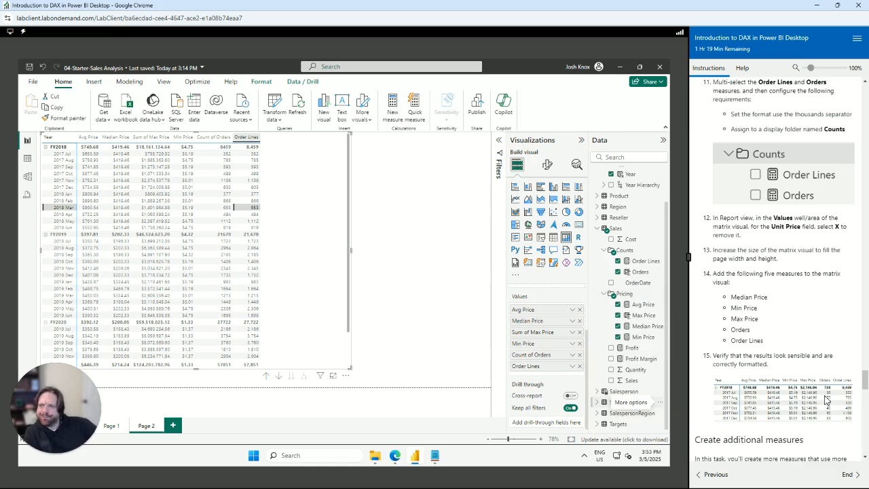
Change Sum of Max Price to Max of Max Price in the matrix
click(573, 334)
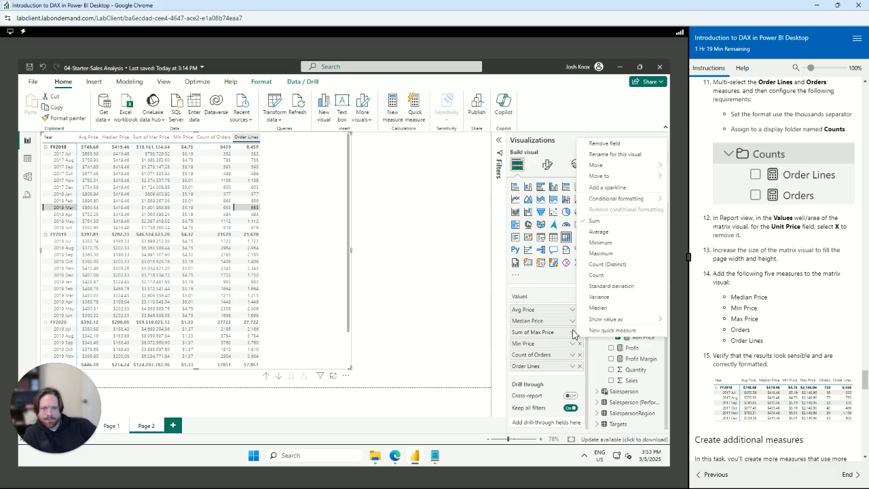
click(601, 253)
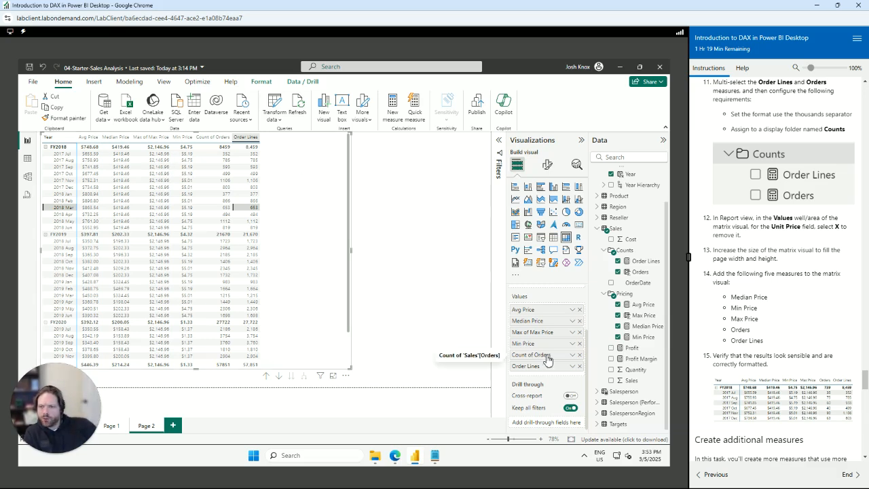
click(571, 355)
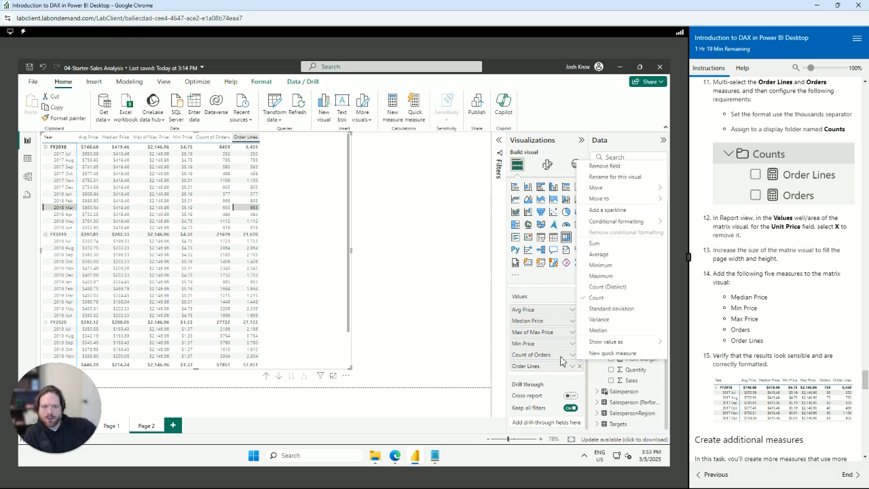
click(561, 360)
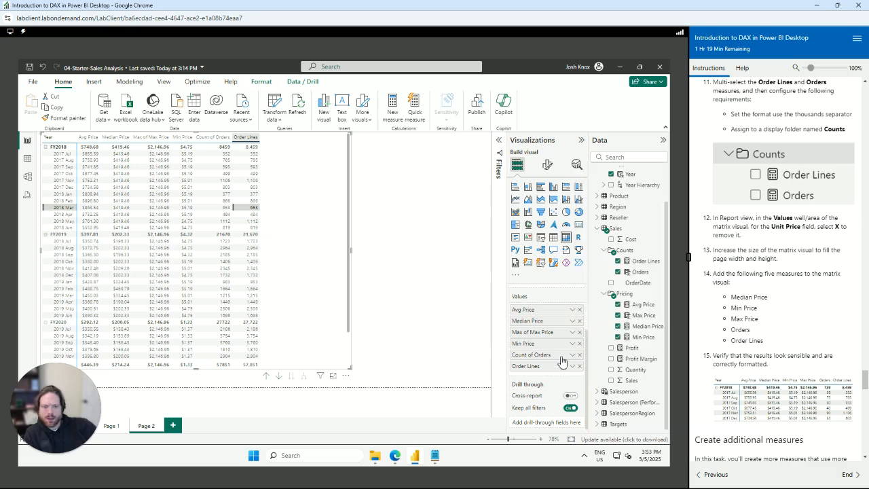
click(635, 274)
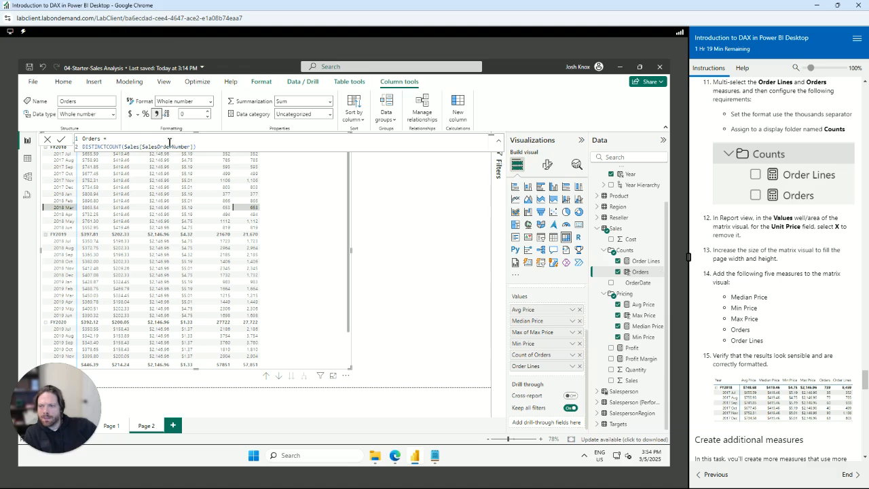
click(437, 459)
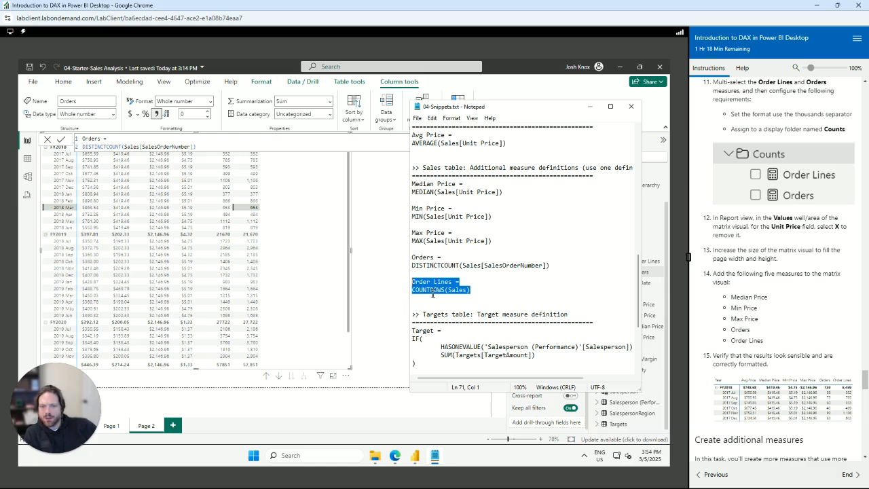
click(390, 300)
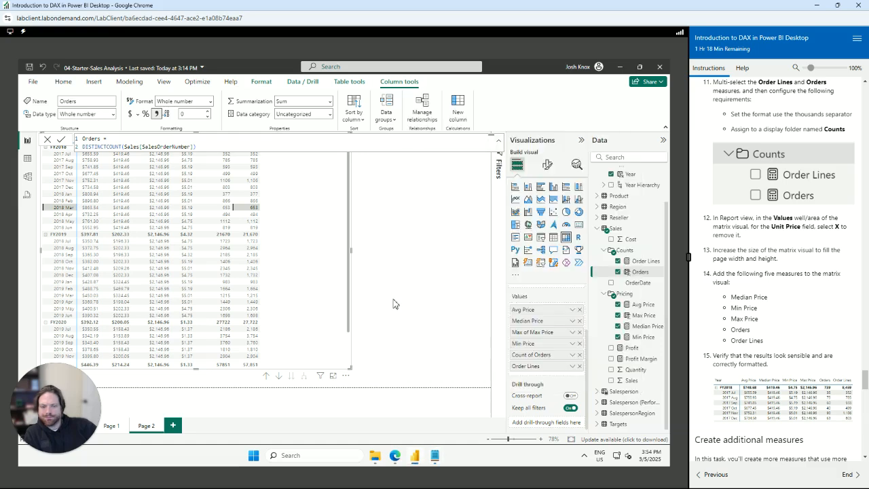
Delete Count of Orders and Max of Max Price from the matrix Values, then inspect Max Price
click(231, 231)
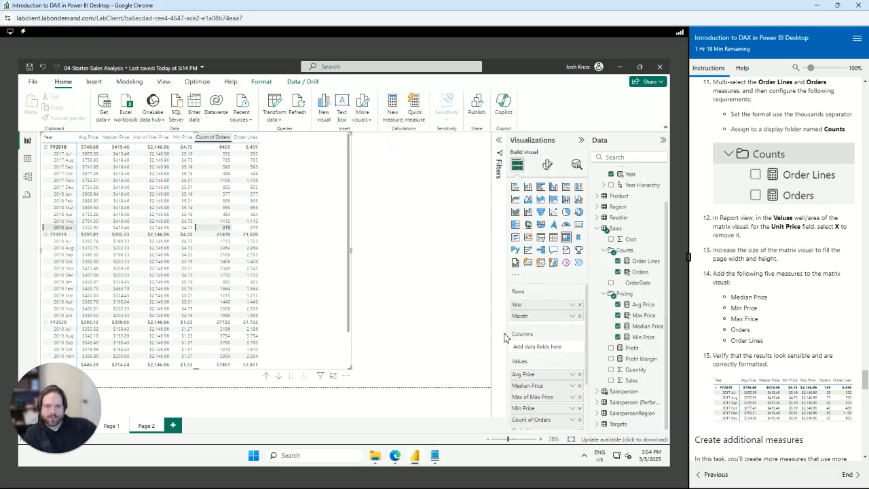
click(580, 420)
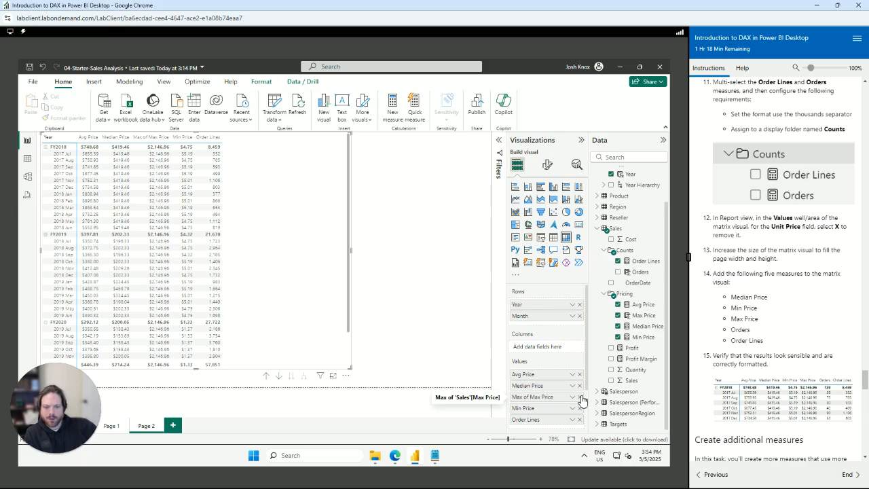
click(579, 397)
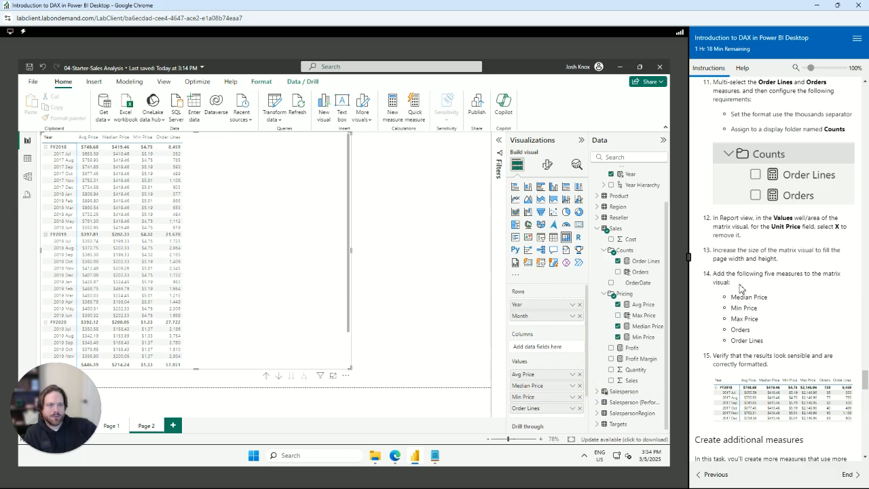
click(628, 316)
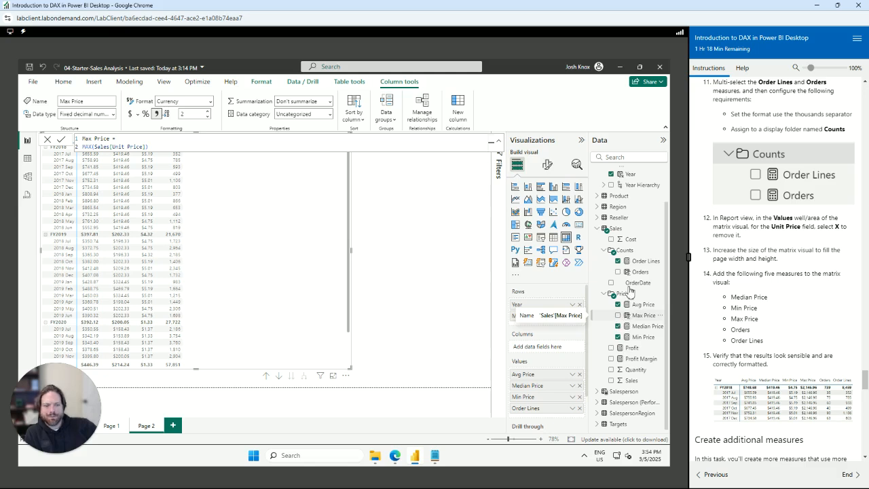
Create a Sales measure named Max Price1 defined as MAX(Sales[Unit Price]), pasted from the snippets file
right_click(630, 319)
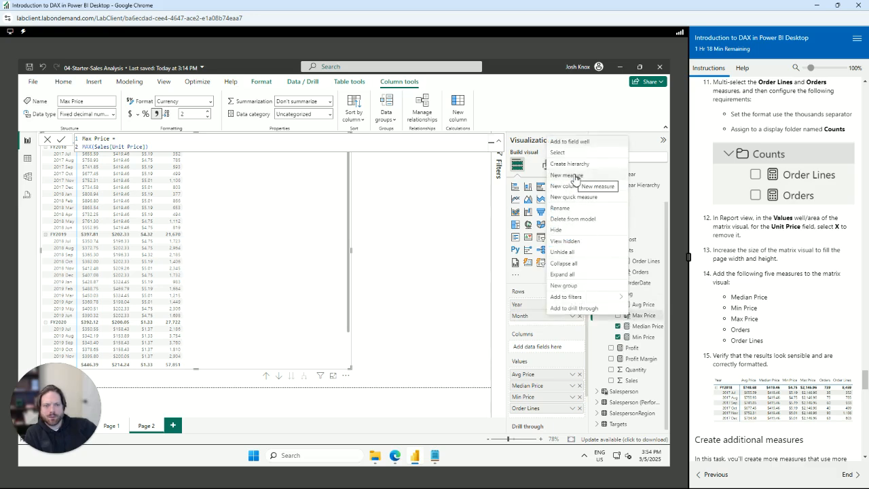
click(435, 455)
click(483, 234)
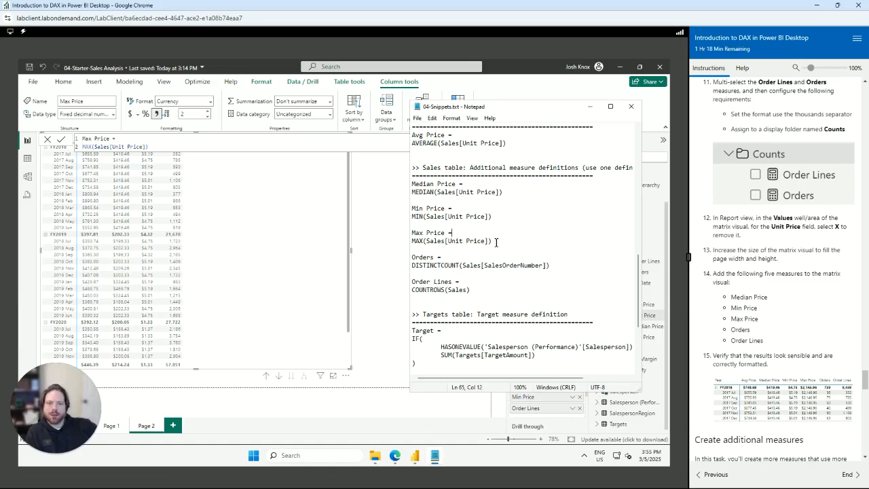
drag(459, 244, 406, 233)
key(ctrl+c)
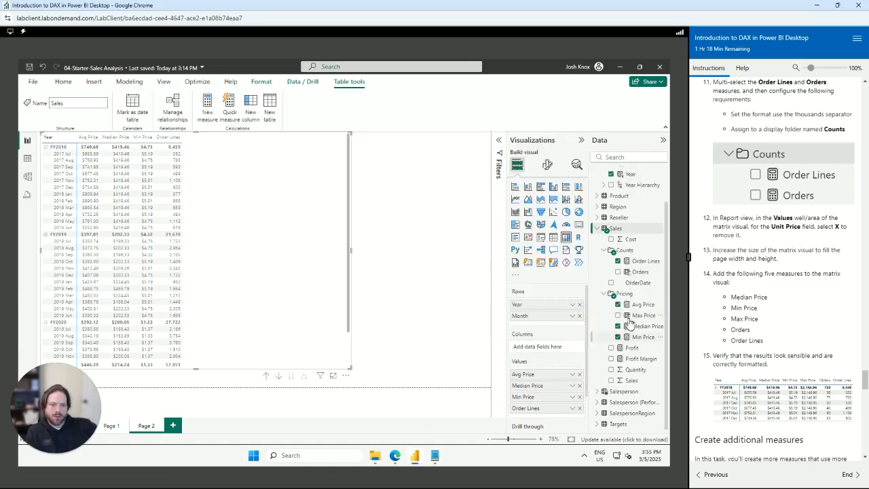
right_click(620, 229)
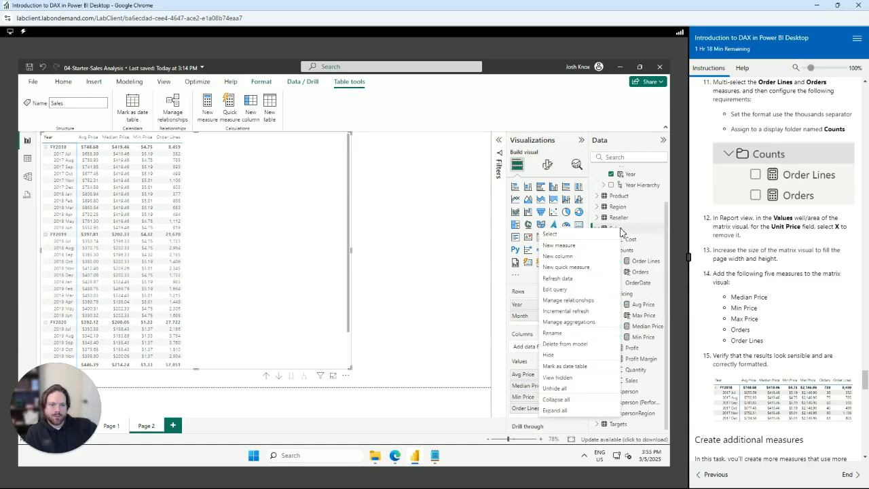
click(574, 251)
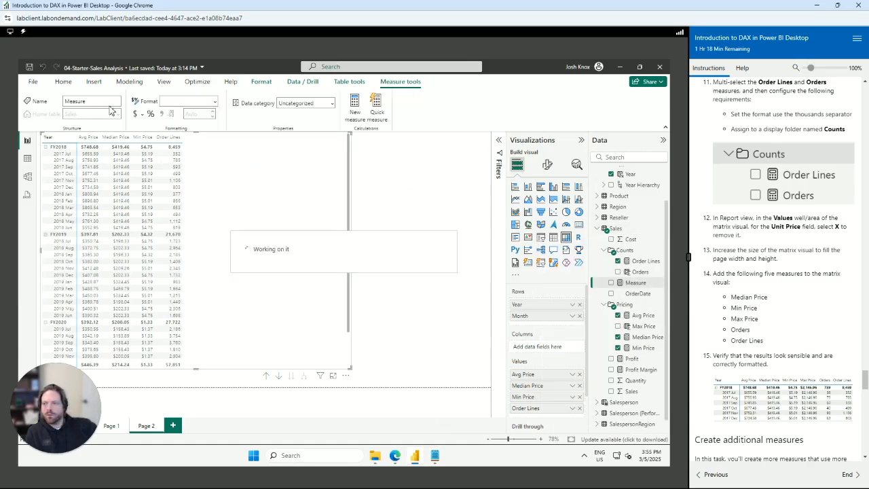
key(ctrl+a)
key(ctrl+v)
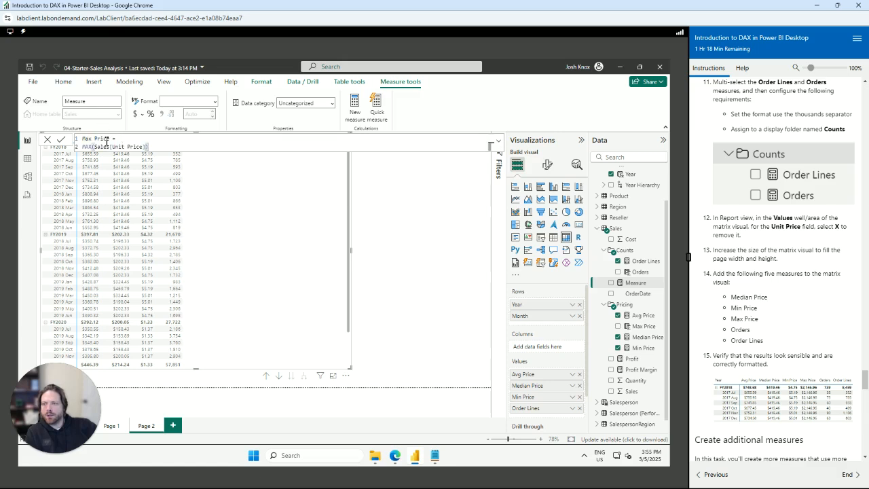
click(111, 138)
text(1)
click(63, 140)
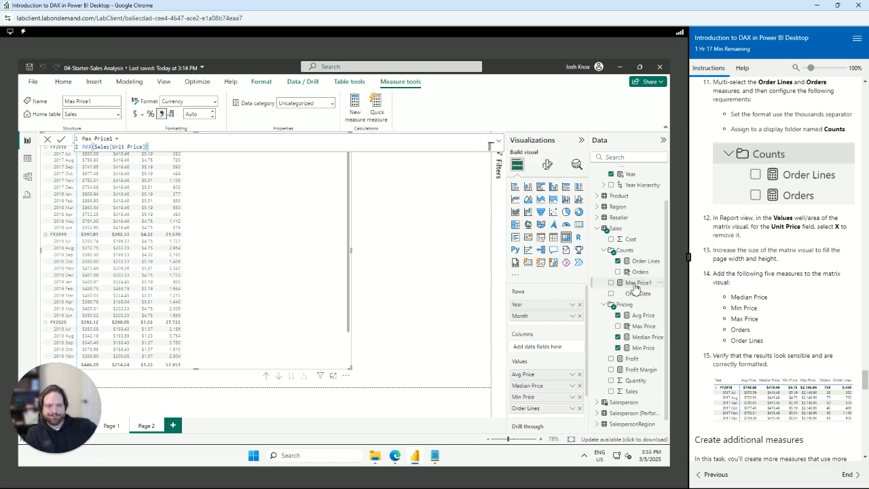
Delete the old Max Price column from the Sales table model
click(656, 330)
click(661, 328)
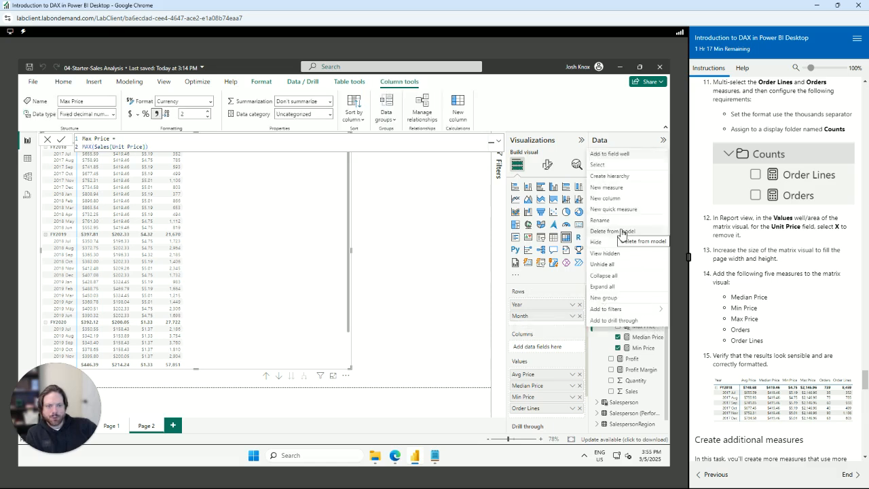
click(621, 231)
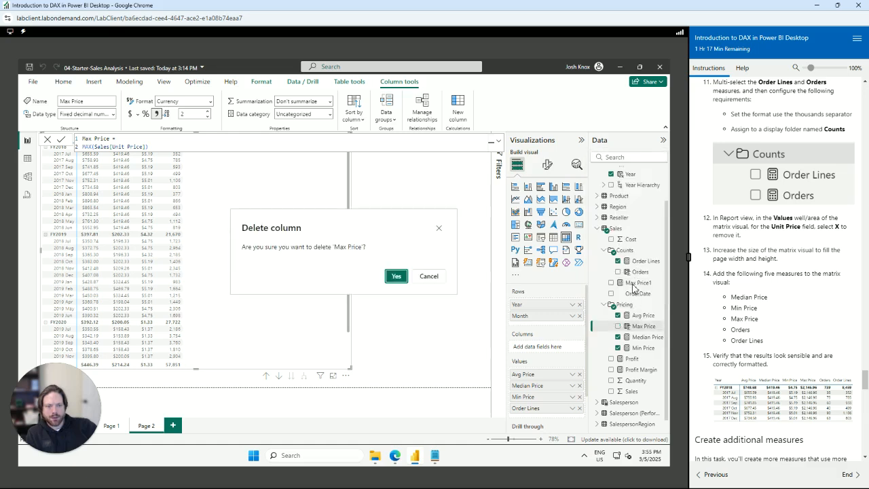
click(396, 276)
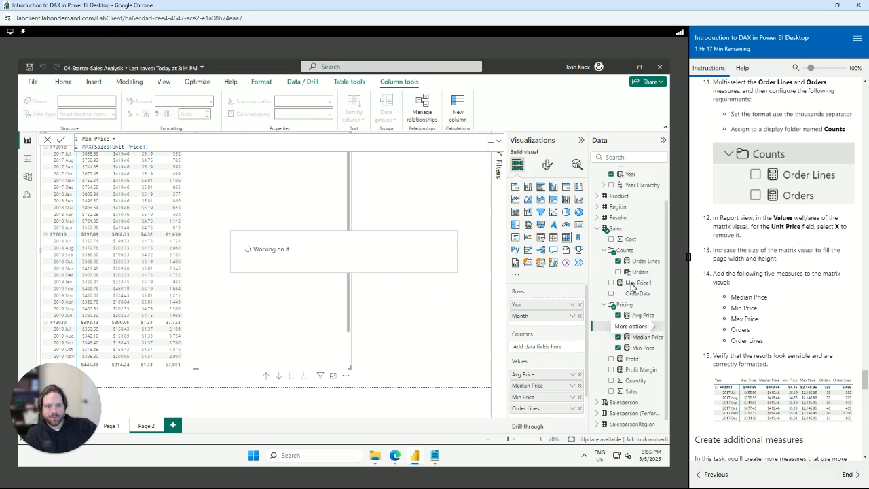
Rename the Max Price1 measure back to Max Price
click(633, 285)
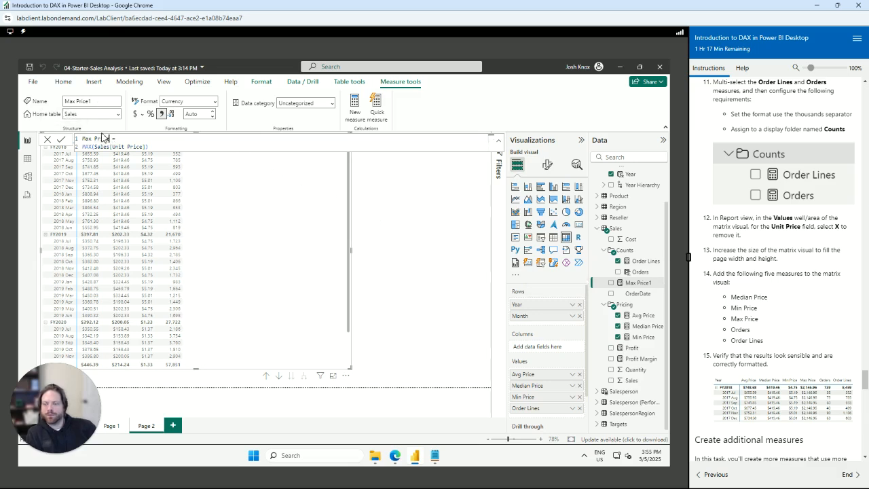
key(Tab)
key(BackSpace)
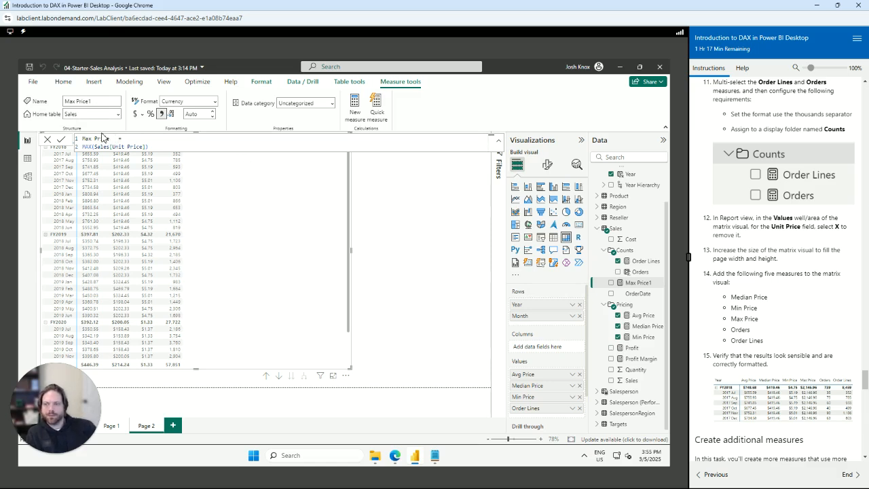
key(Return)
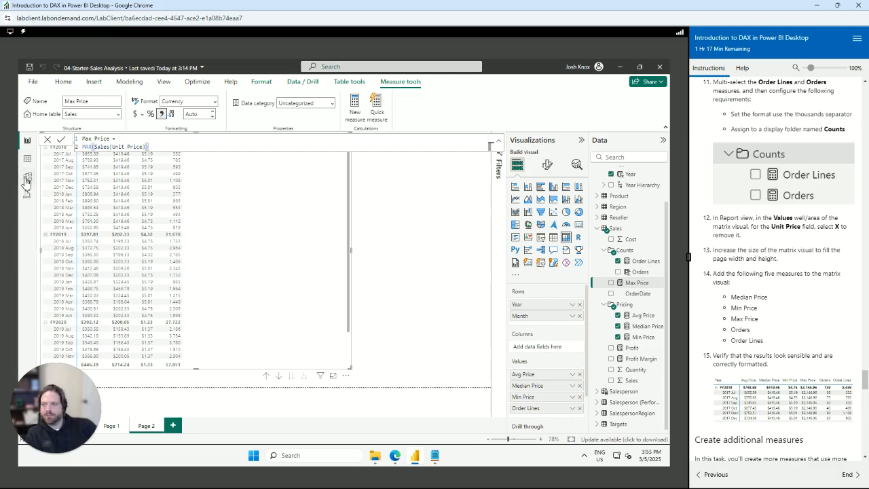
In Model view, put Max Price in the Pricing display folder with 2 decimal places
click(27, 178)
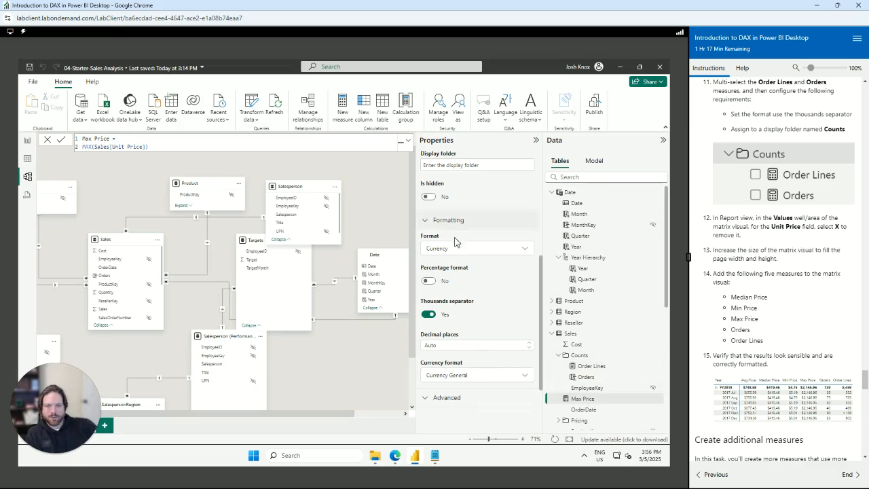
scroll(479, 323, up, 3)
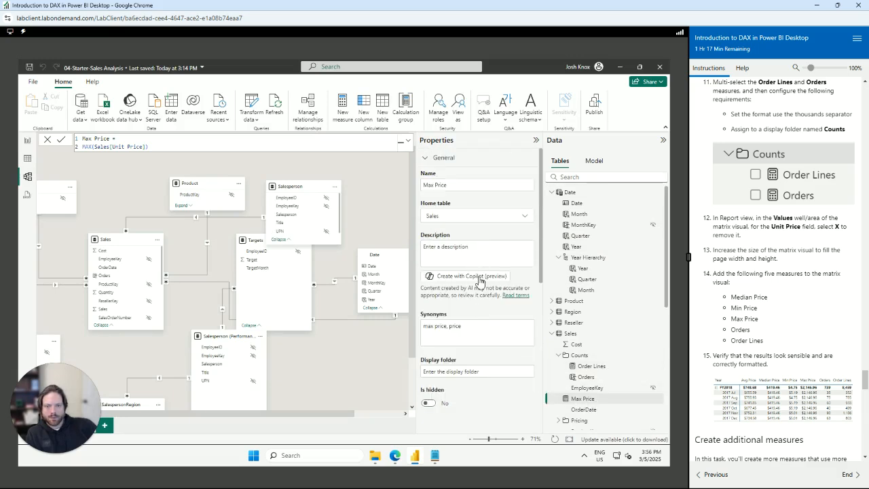
click(470, 370)
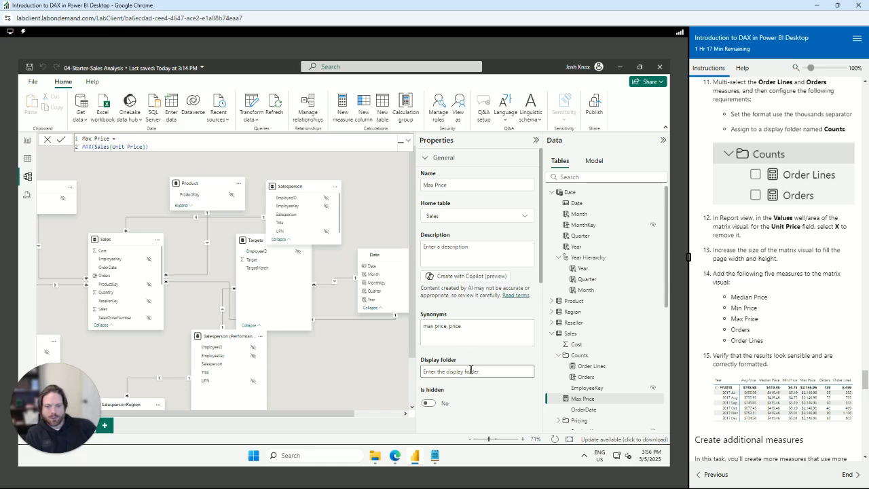
text(C)
key(Tab)
scroll(472, 374, down, 3)
click(478, 314)
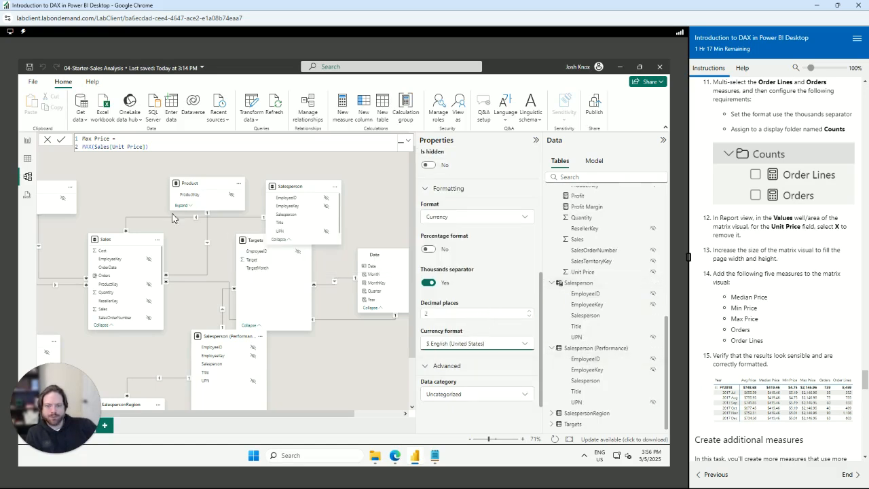
click(27, 141)
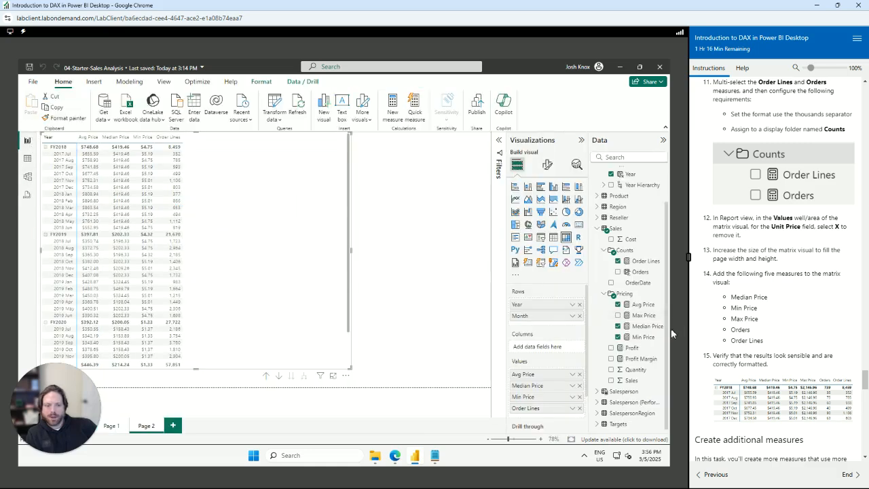
Create a new Sales measure with the pasted Orders DISTINCTCOUNT(Sales[SalesOrderNumber]) definition, hitting a name-clash error
click(638, 261)
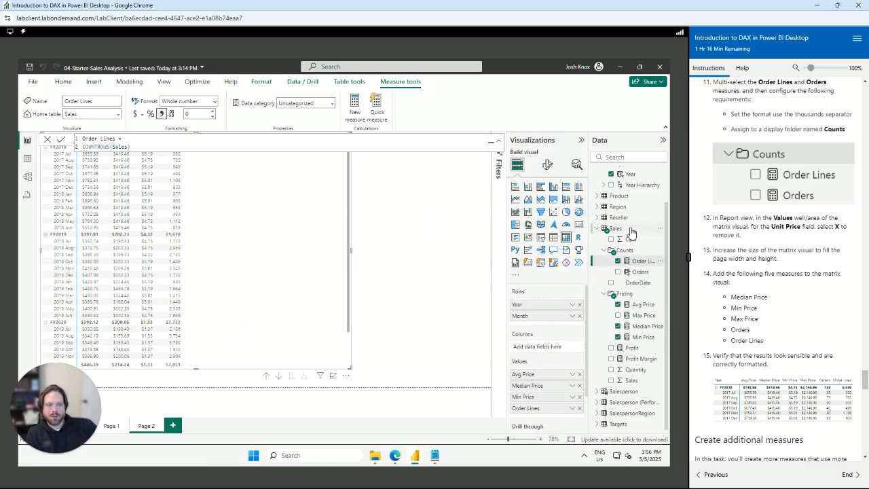
click(640, 273)
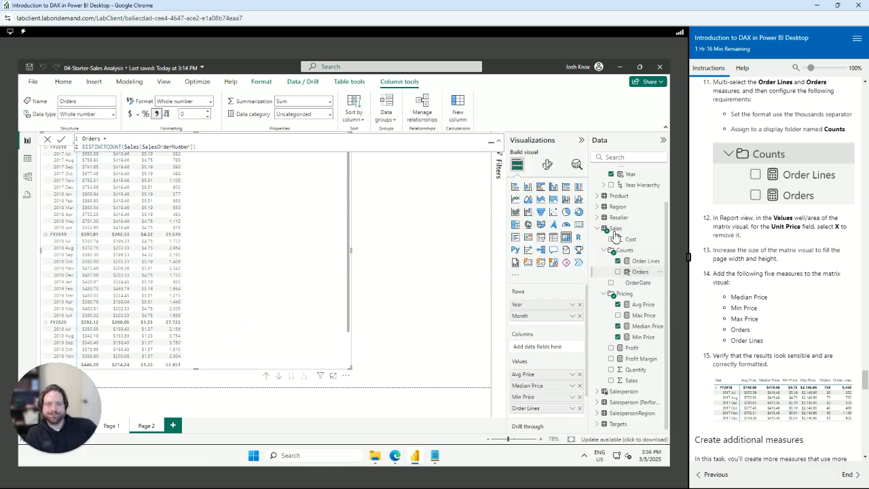
right_click(616, 231)
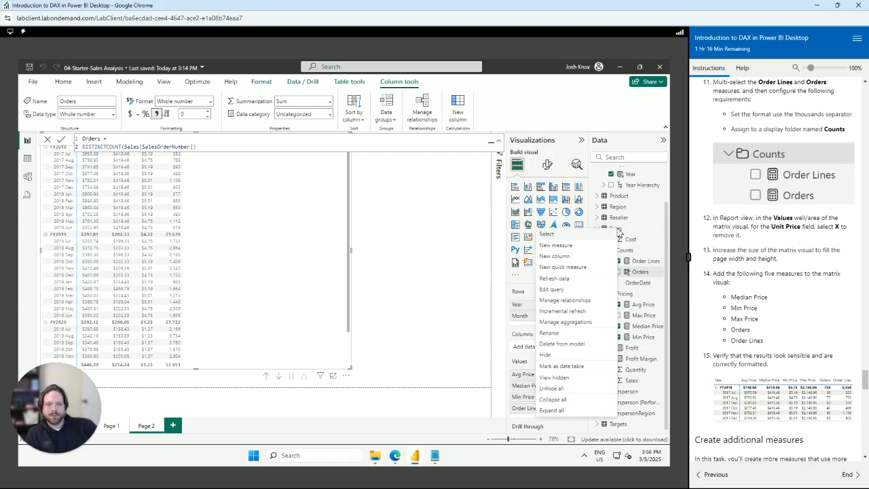
click(572, 250)
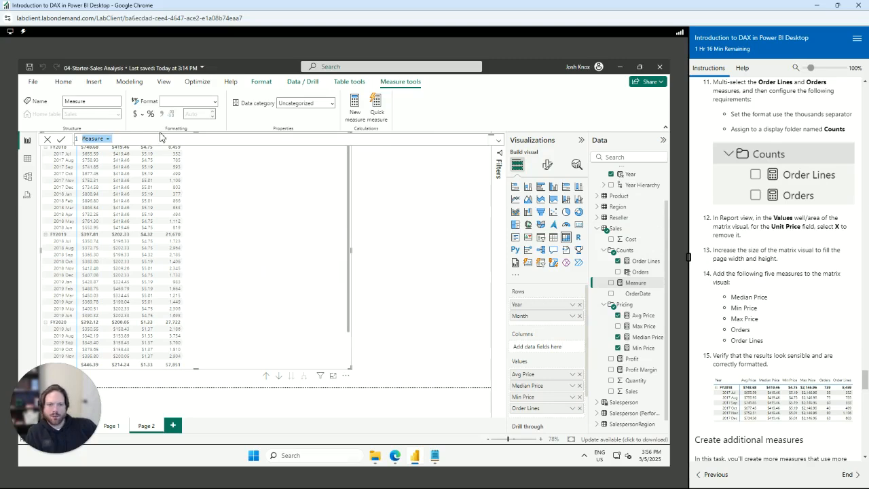
click(436, 458)
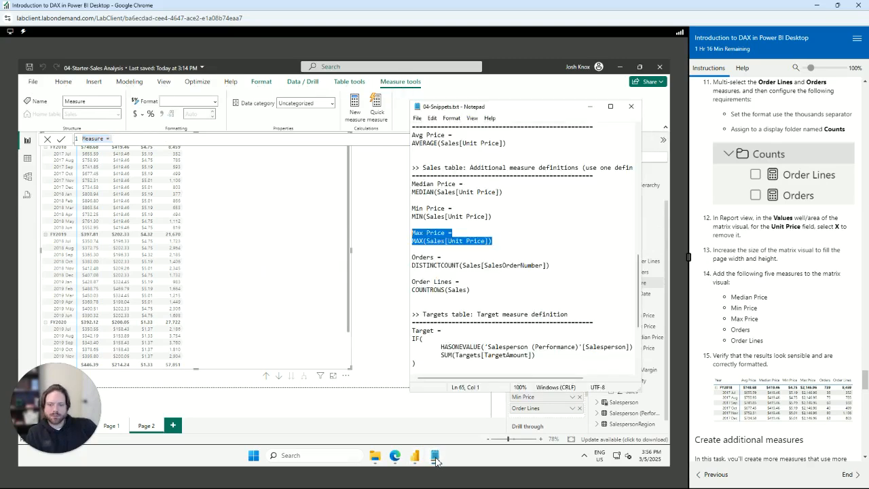
click(464, 275)
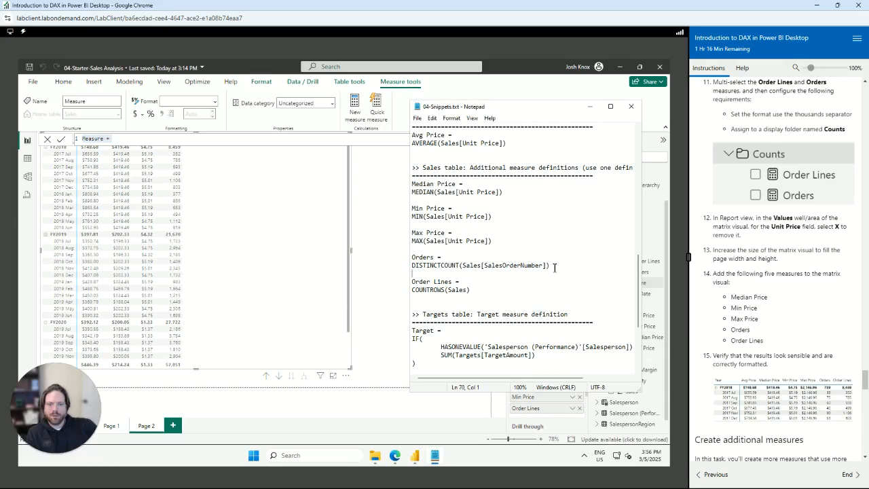
drag(554, 267, 403, 259)
key(ctrl+c)
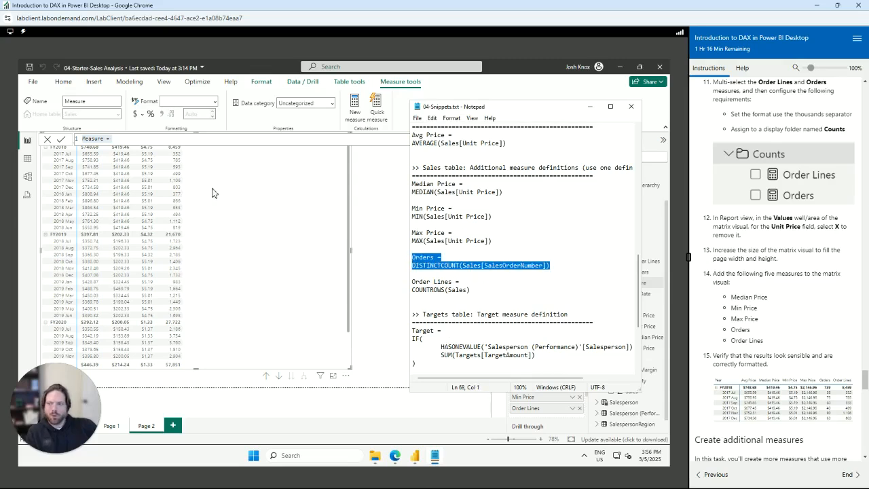
click(138, 140)
key(ctrl+a)
key(ctrl+v)
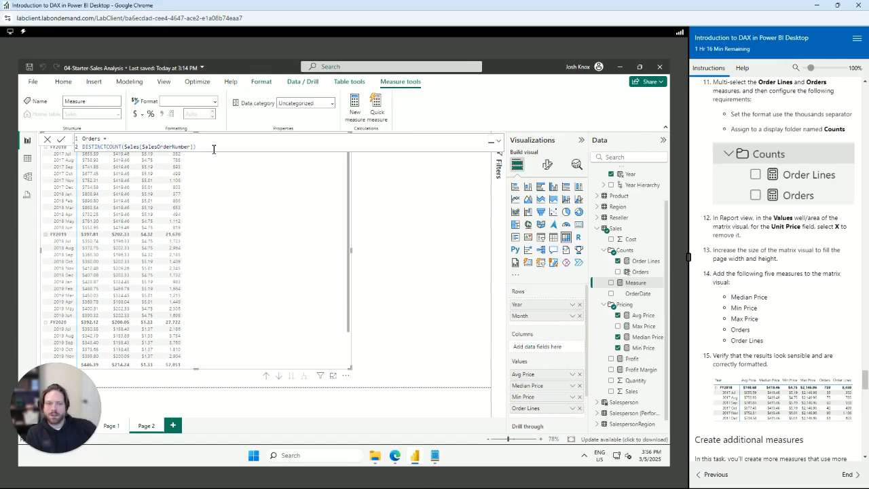
key(Return)
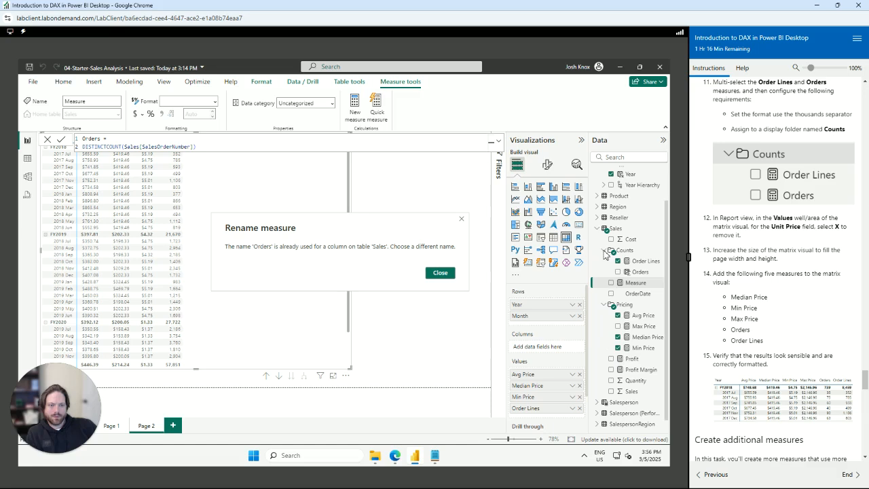
Save the new measure as Orders1 and delete the old Orders column from the model
click(440, 273)
double_click(100, 138)
text(1)
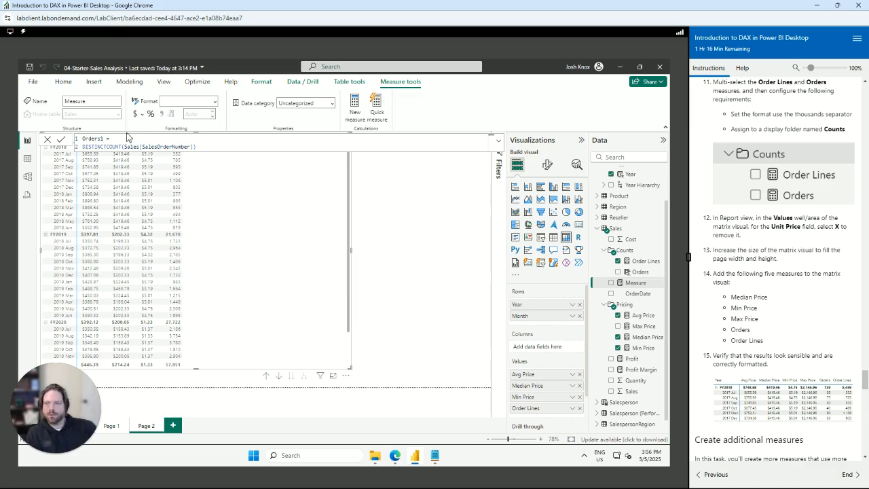
key(Return)
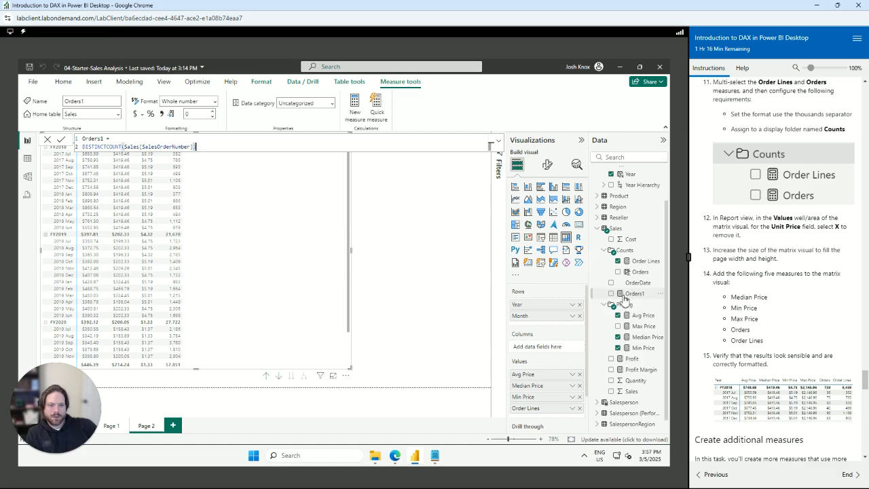
click(659, 275)
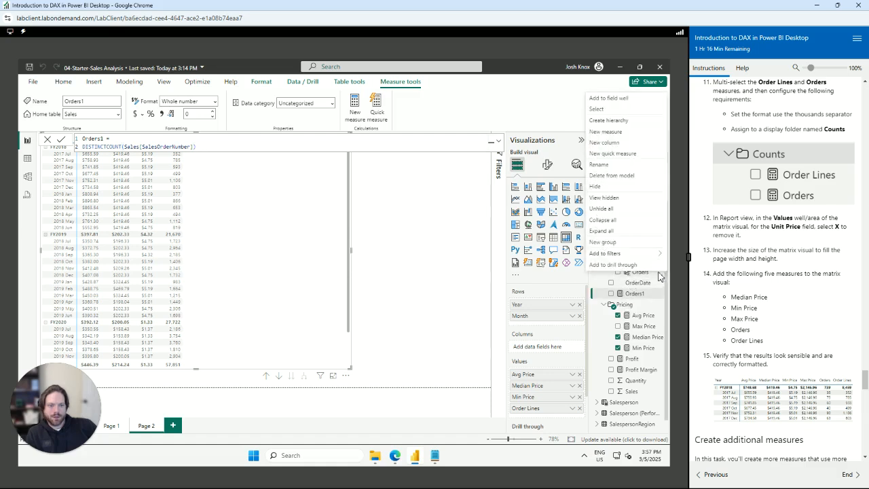
click(611, 176)
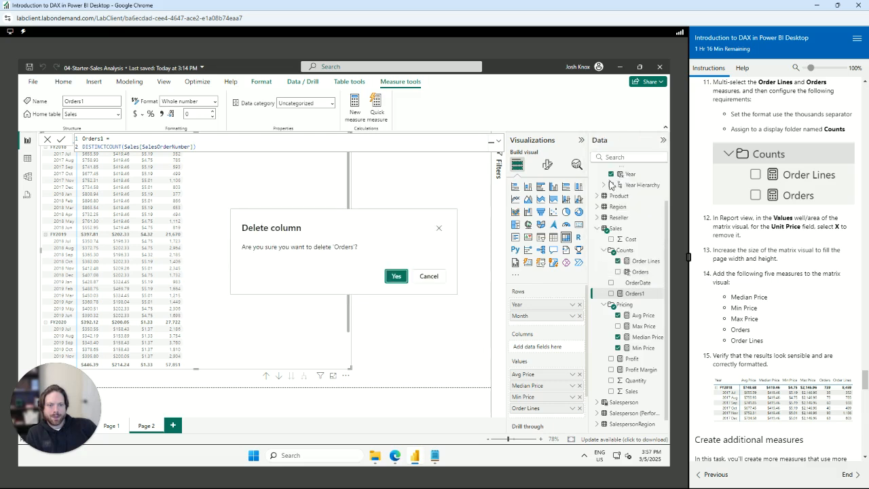
click(396, 277)
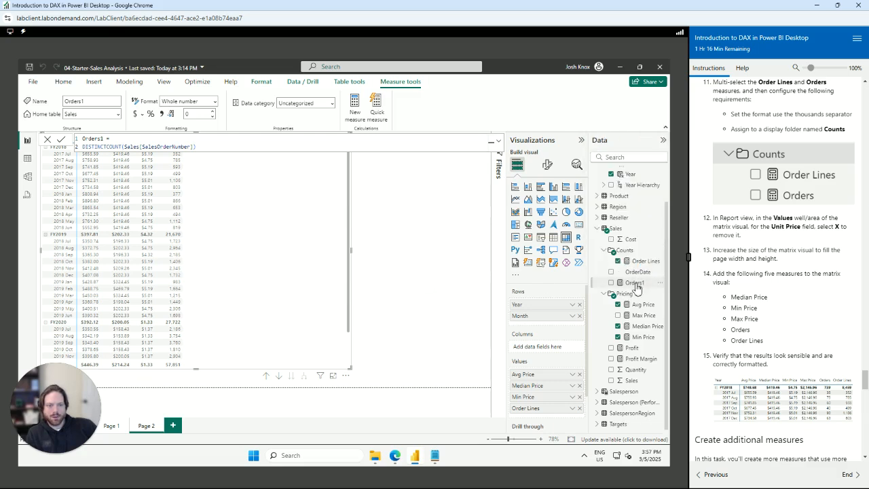
Rename the Orders1 measure to Orders
double_click(105, 139)
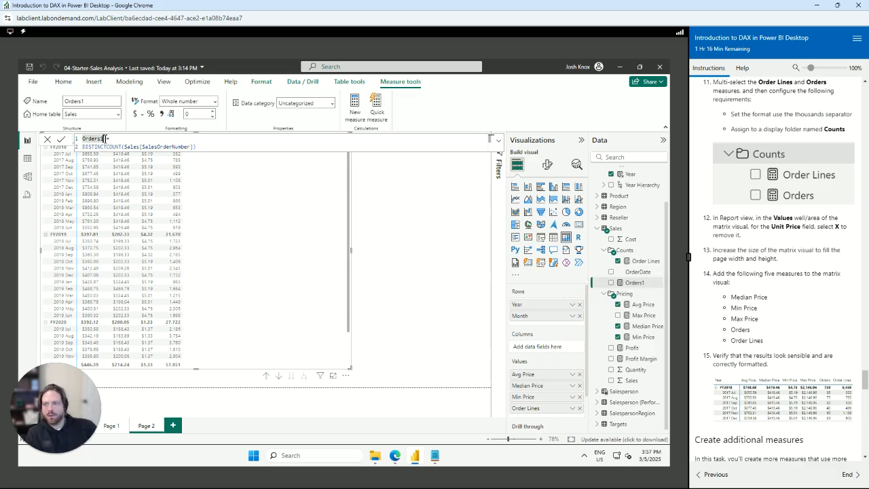
text(Orders)
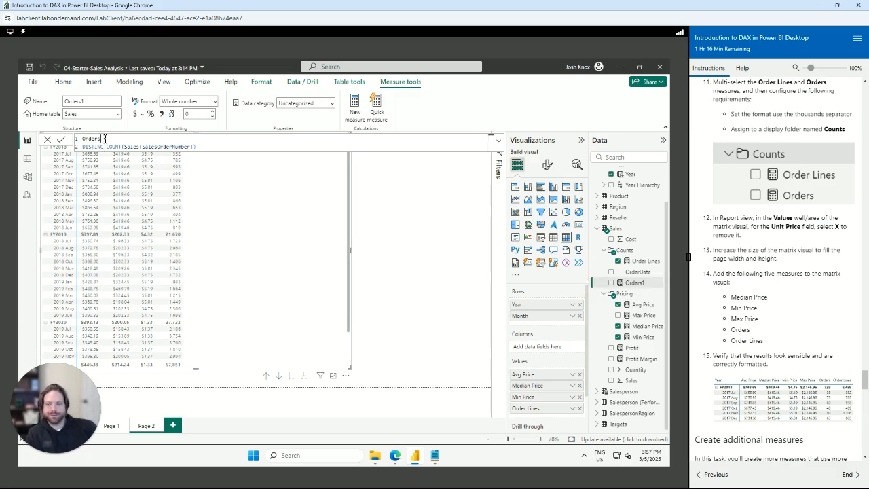
key(Return)
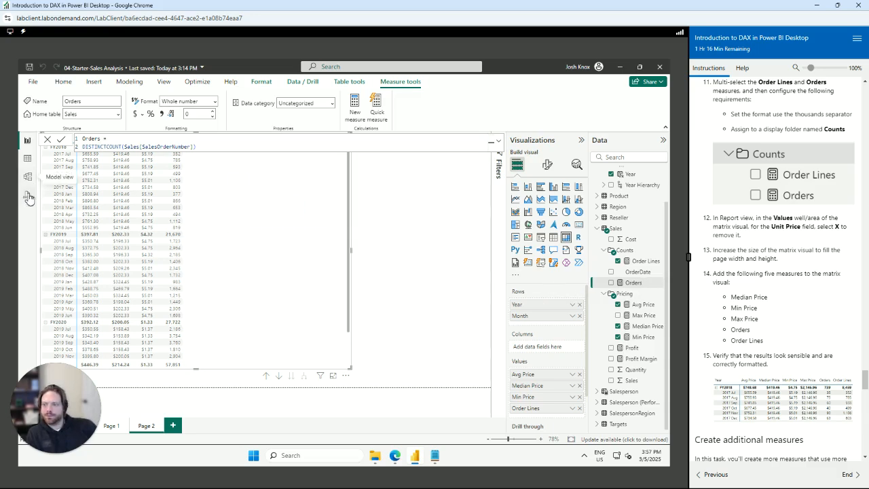
click(27, 194)
Set the Orders measure's display folder to Counts and turn on its thousands separator
click(27, 188)
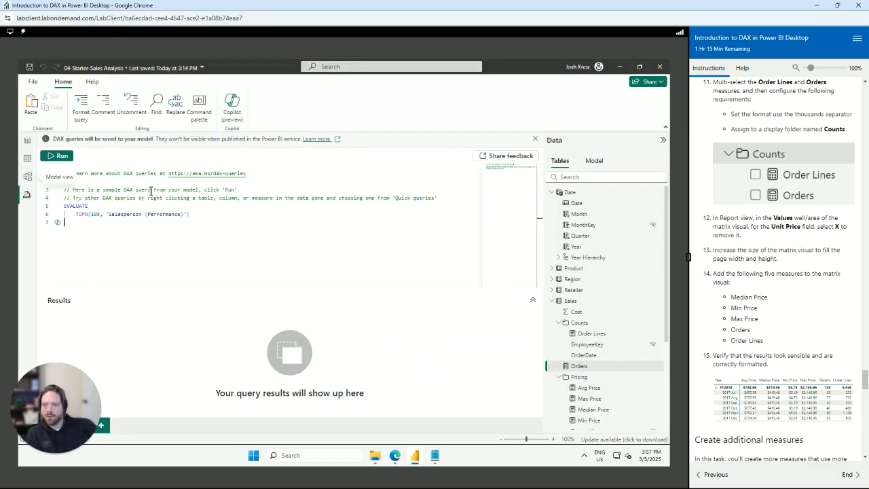
click(27, 176)
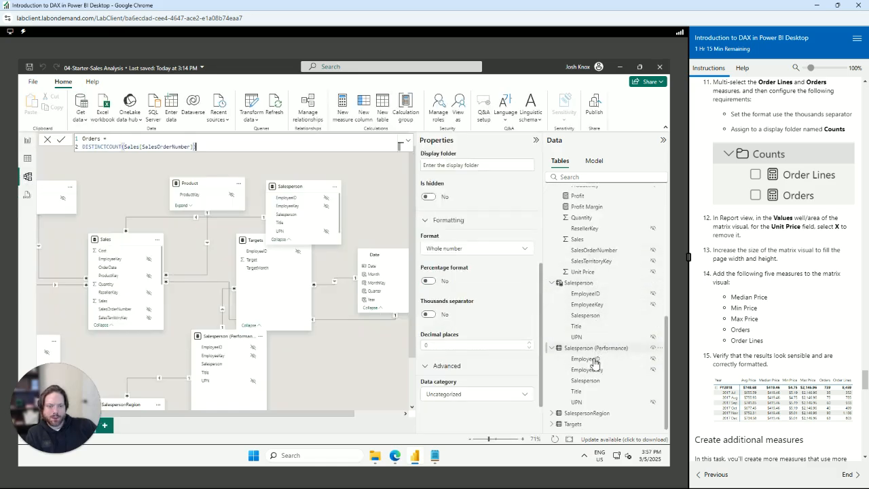
scroll(565, 332, up, 10)
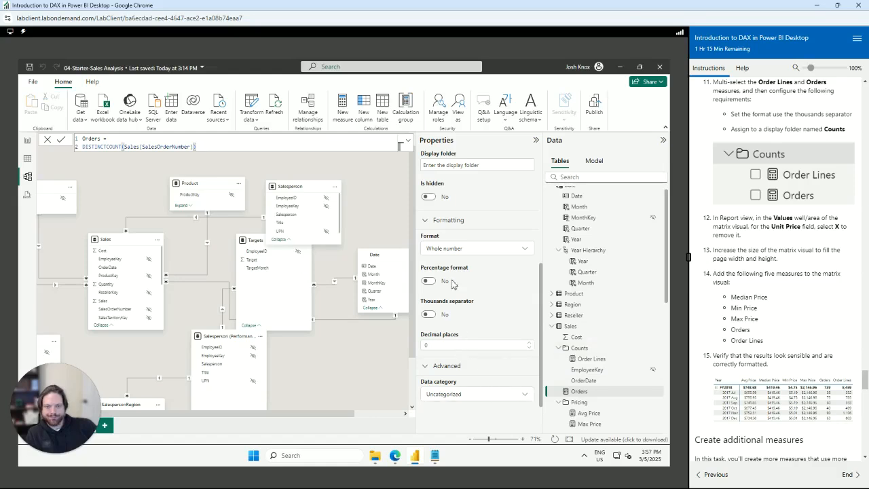
scroll(456, 265, up, 2)
click(459, 256)
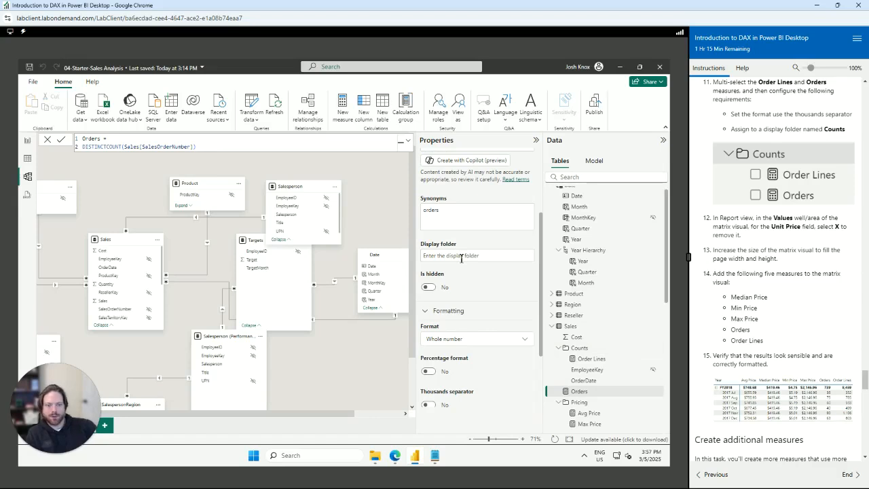
click(463, 257)
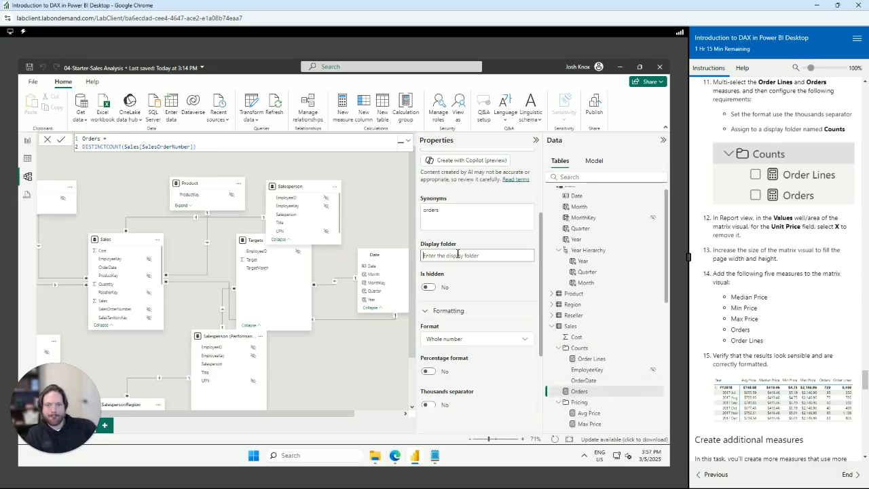
text(Counts)
key(Return)
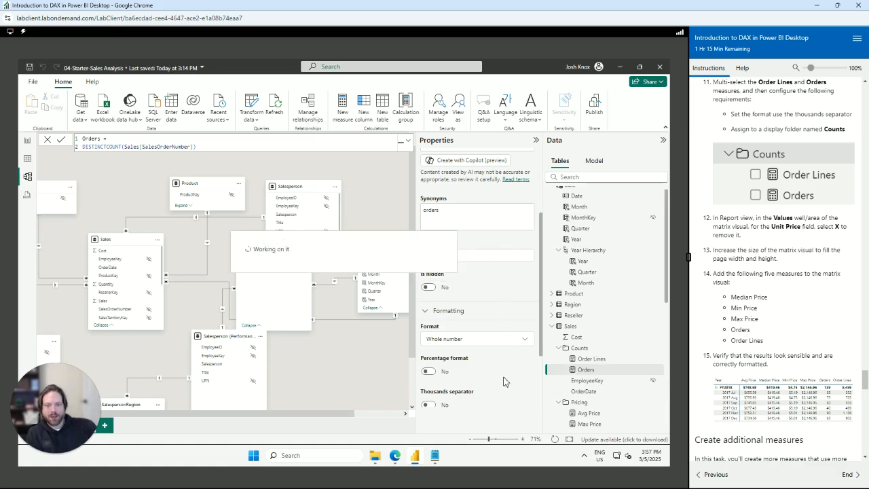
click(430, 315)
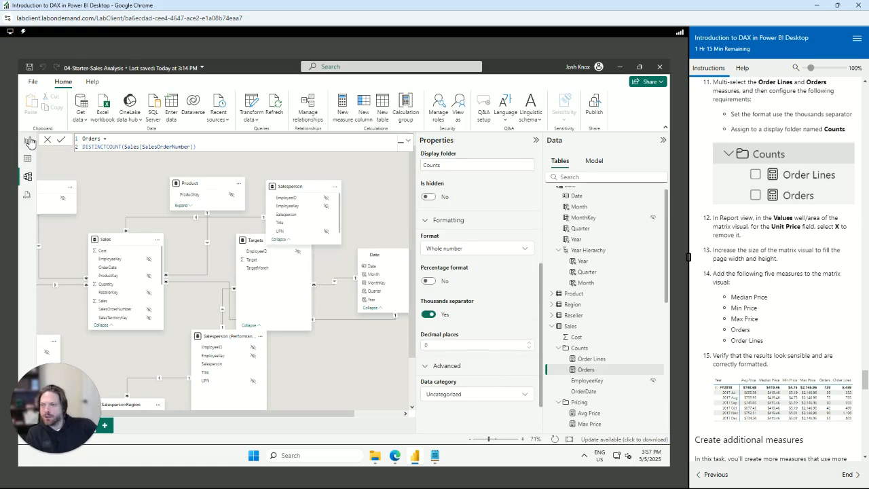
Add Orders and Max Price to the matrix, placing Max Price after Min Price and Orders before Order Lines
click(28, 141)
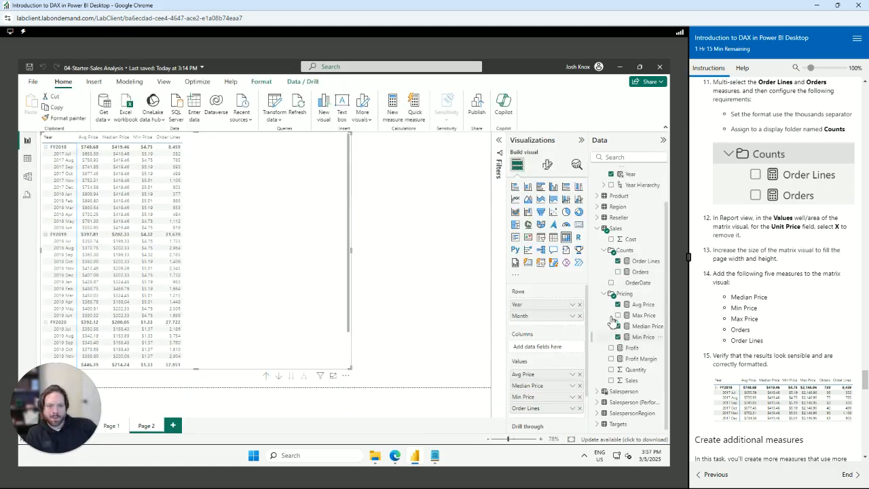
click(617, 272)
click(618, 315)
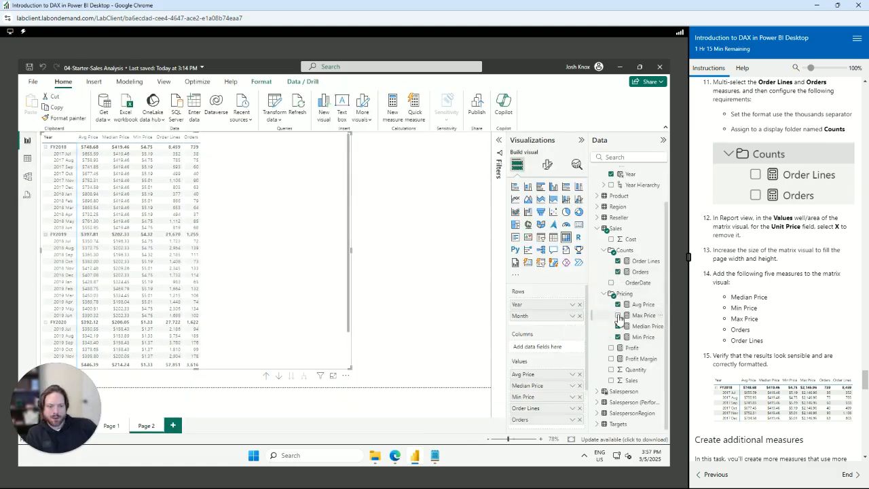
scroll(548, 404, down, 2)
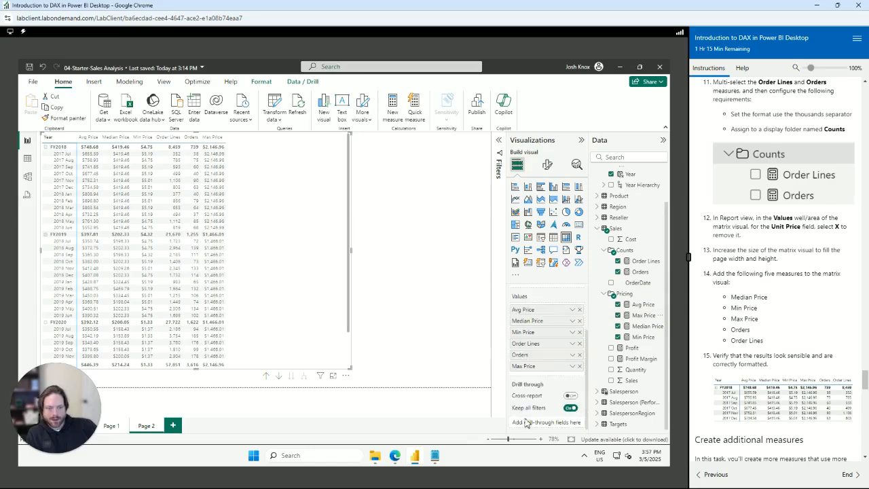
drag(530, 370, 536, 342)
drag(536, 373, 538, 364)
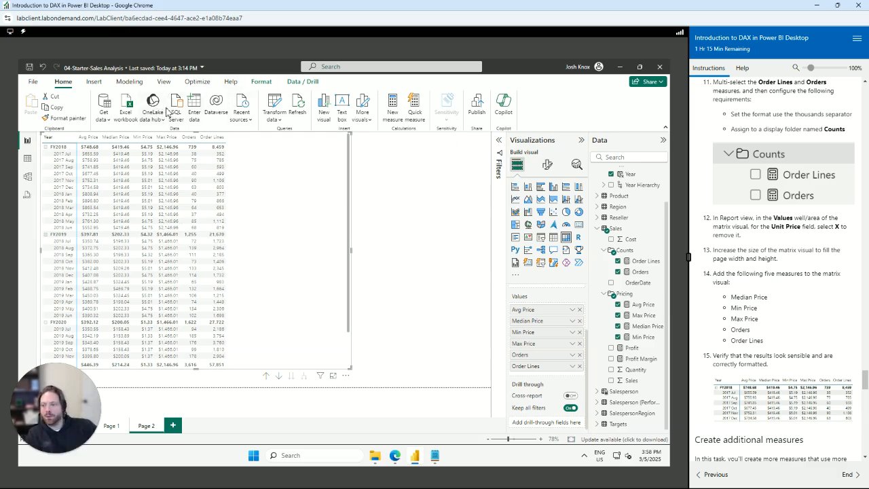
right_click(622, 230)
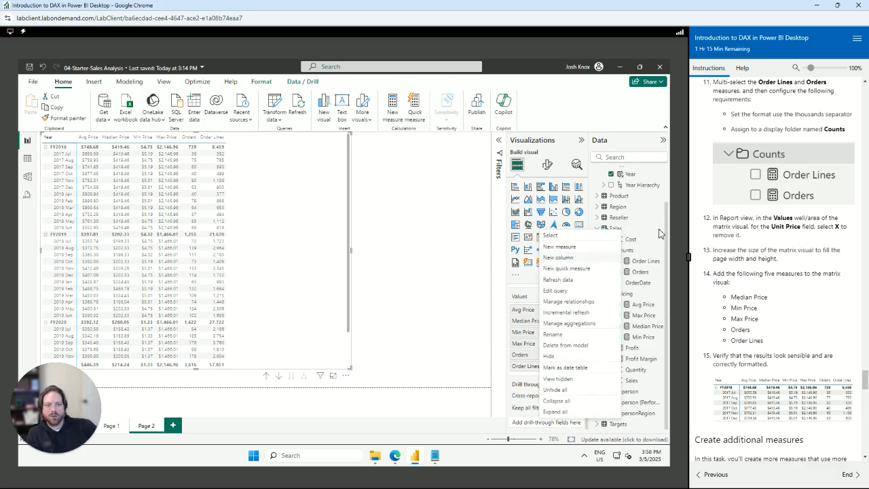
key(Escape)
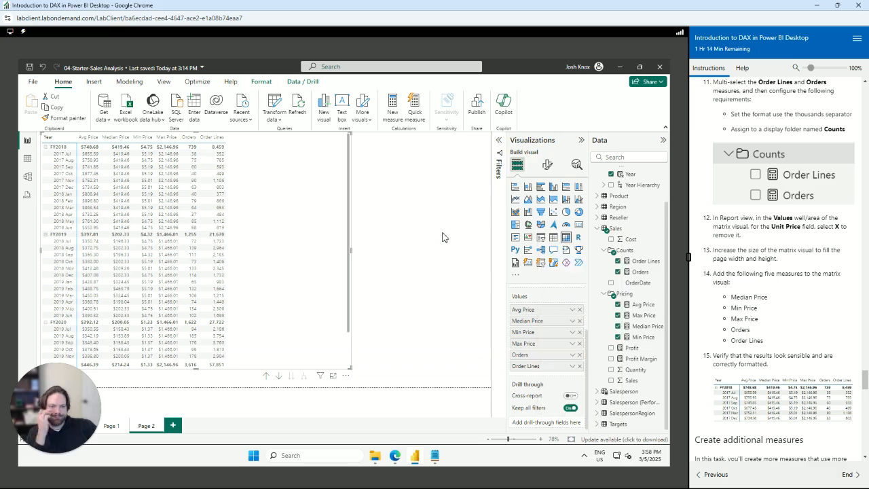
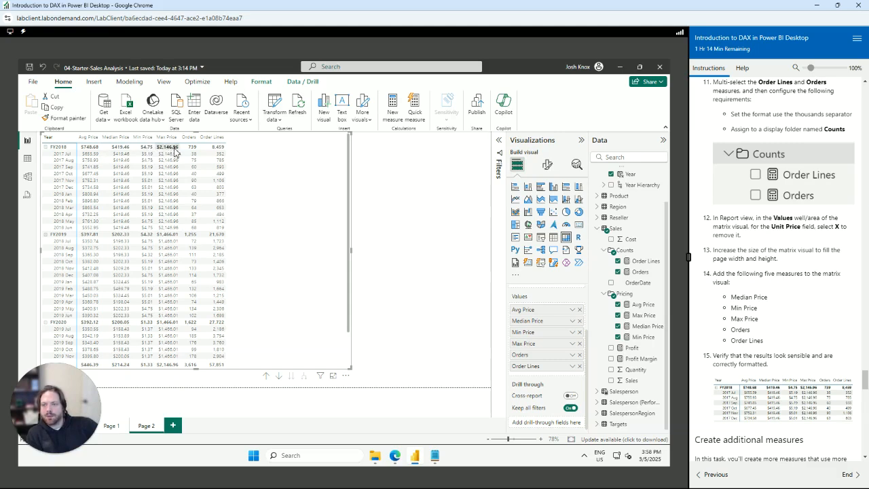
Switch to the Page 1 report showing the Salesperson, Sales and Target table
scroll(779, 329, down, 1)
scroll(779, 329, down, 3)
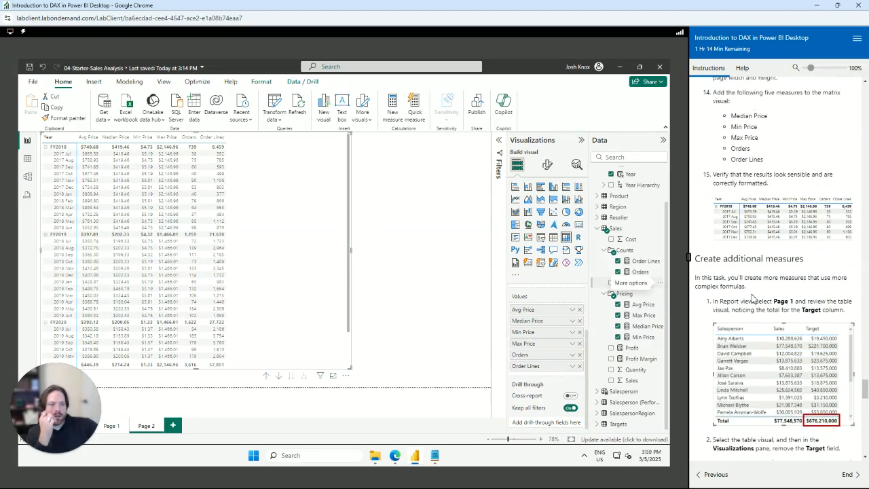
scroll(750, 289, down, 1)
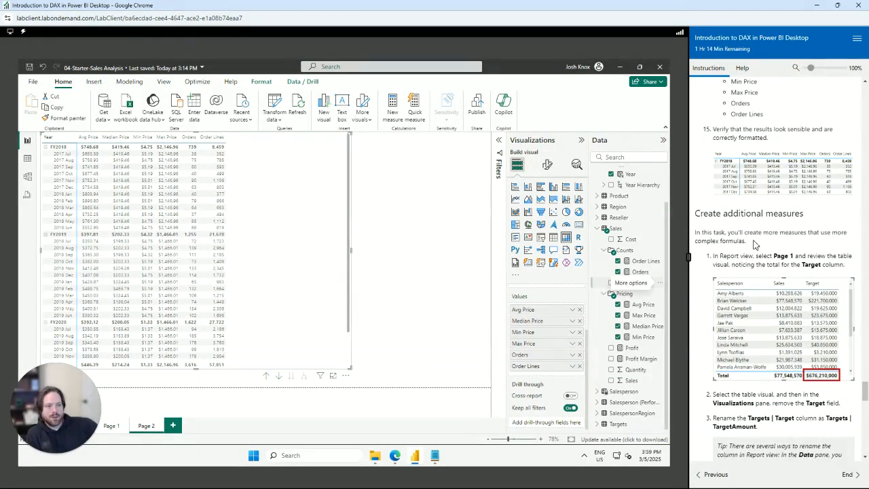
scroll(753, 247, down, 1)
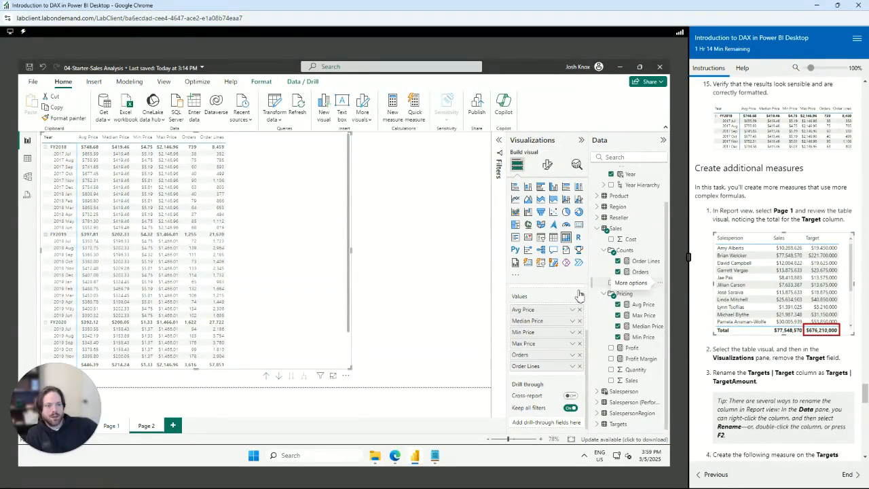
click(112, 428)
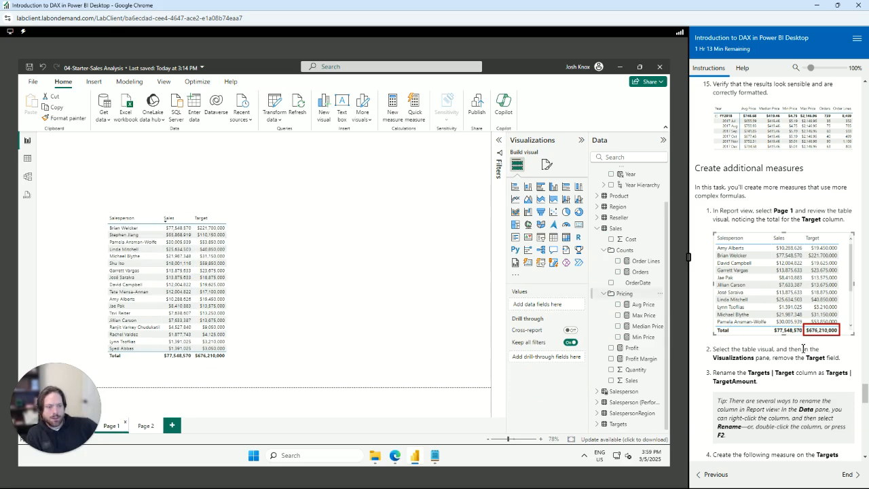
Remove the Target field from the Page 1 table, leaving Salesperson and Sales
click(153, 282)
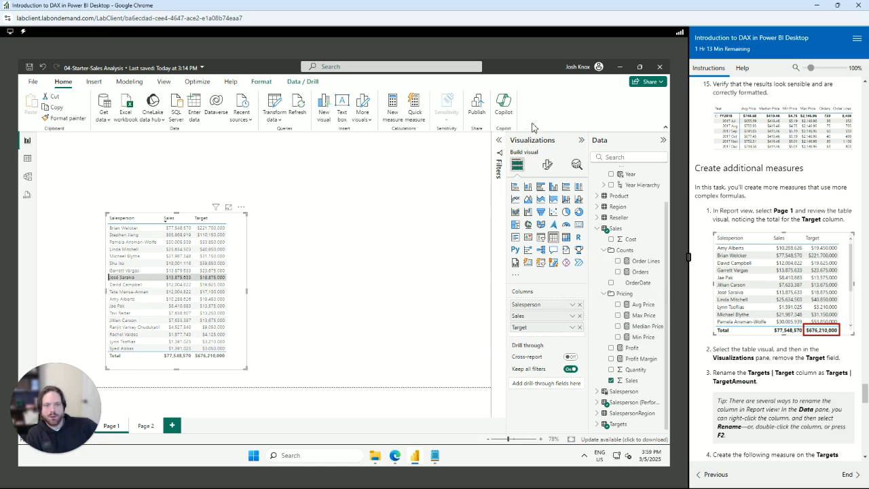
click(580, 328)
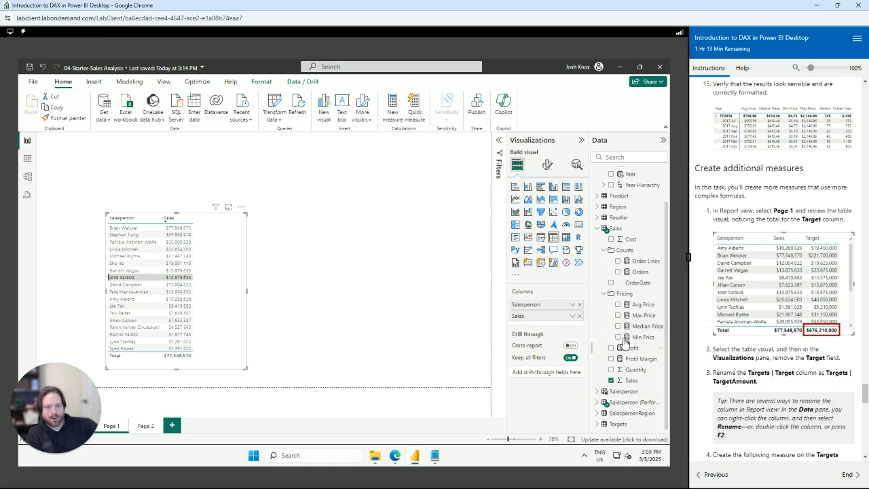
Rename the Targets table's Target column to TargetAmount
click(616, 424)
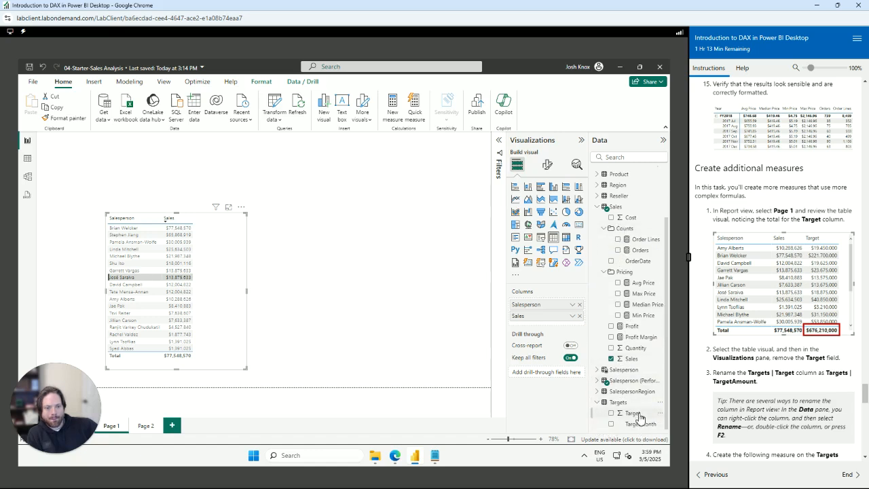
click(649, 416)
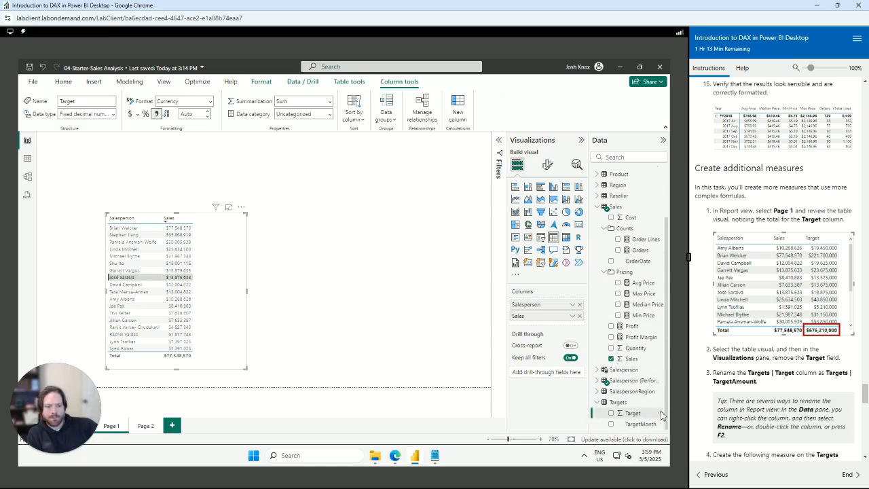
click(660, 412)
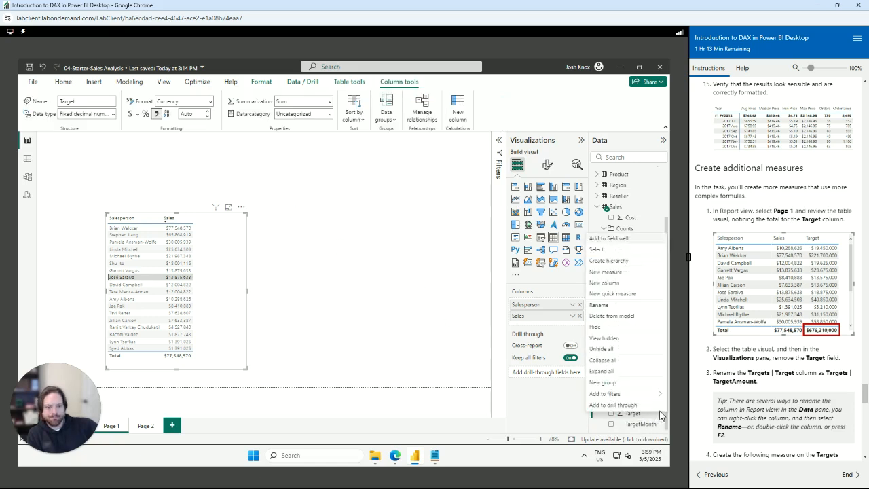
click(611, 306)
text(Tar)
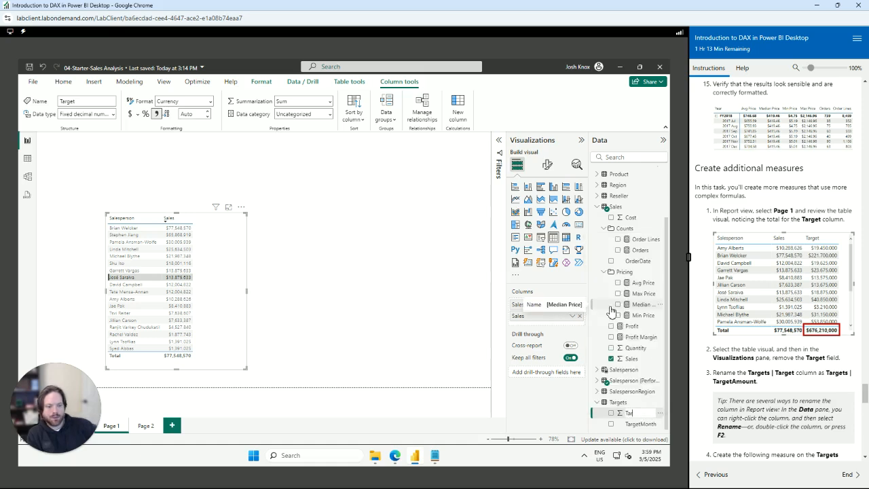
text(getAmount)
key(Return)
scroll(776, 382, down, 3)
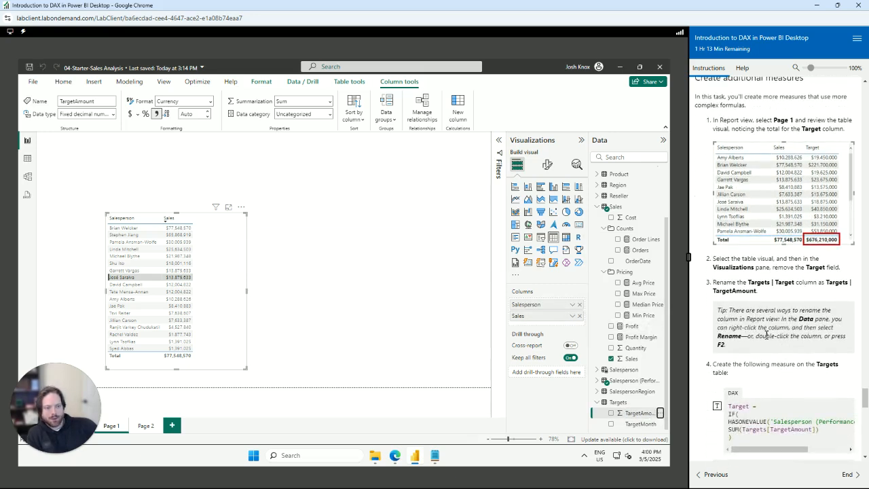
scroll(740, 290, down, 3)
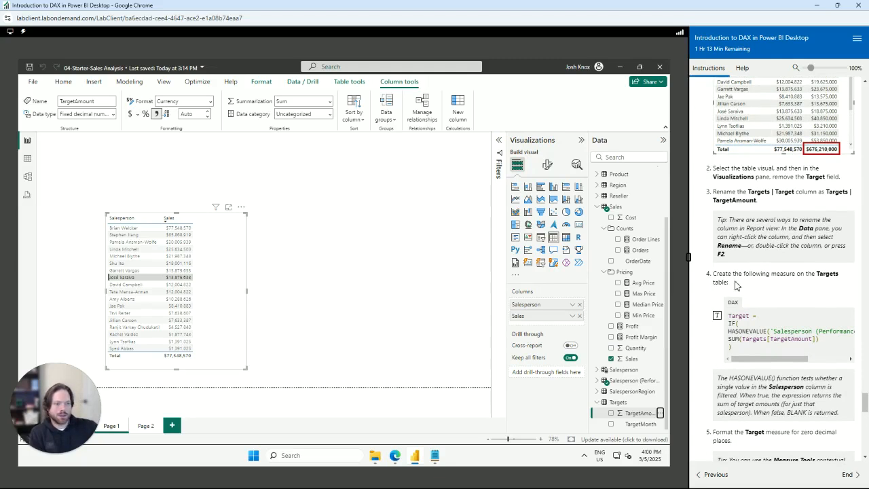
Create a Target measure on Targets from the snippet using HASONEVALUE and SUM(Targets[TargetAmount])
right_click(619, 405)
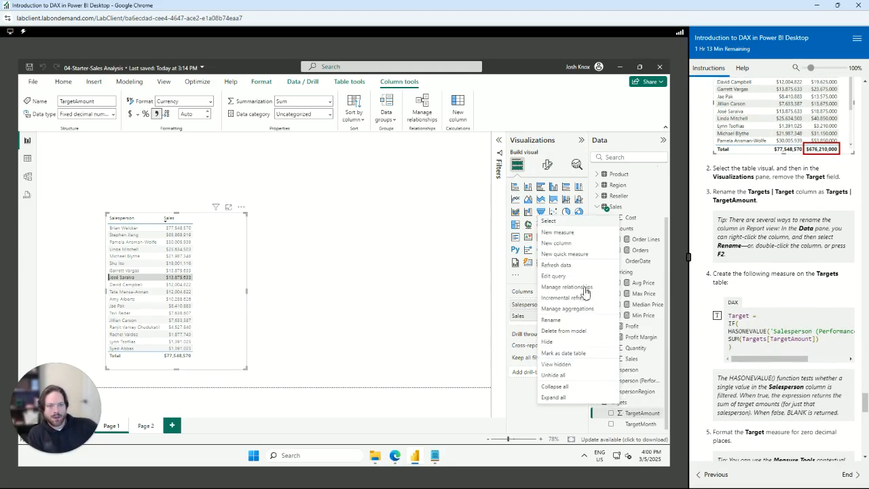
click(579, 234)
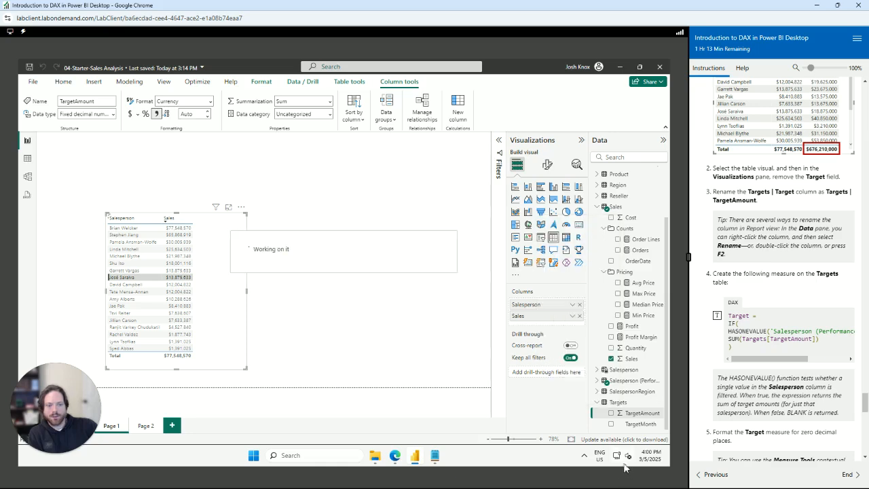
click(435, 456)
scroll(464, 299, down, 4)
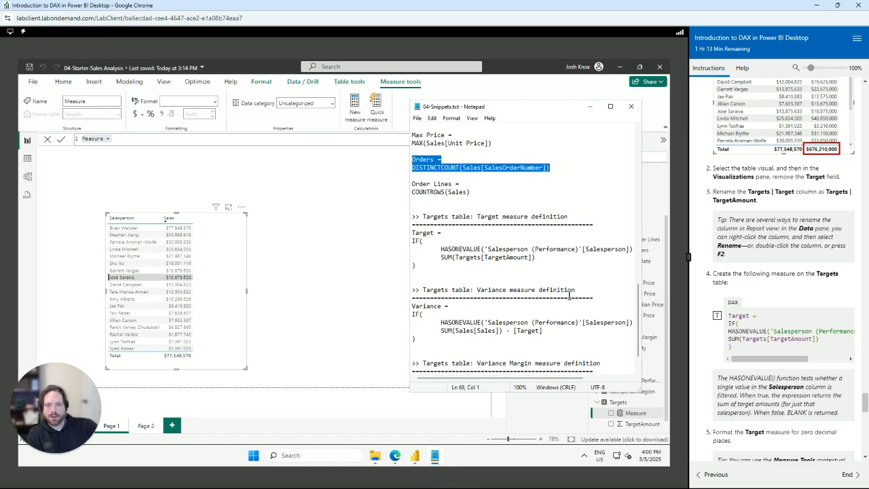
click(528, 257)
drag(435, 266, 409, 234)
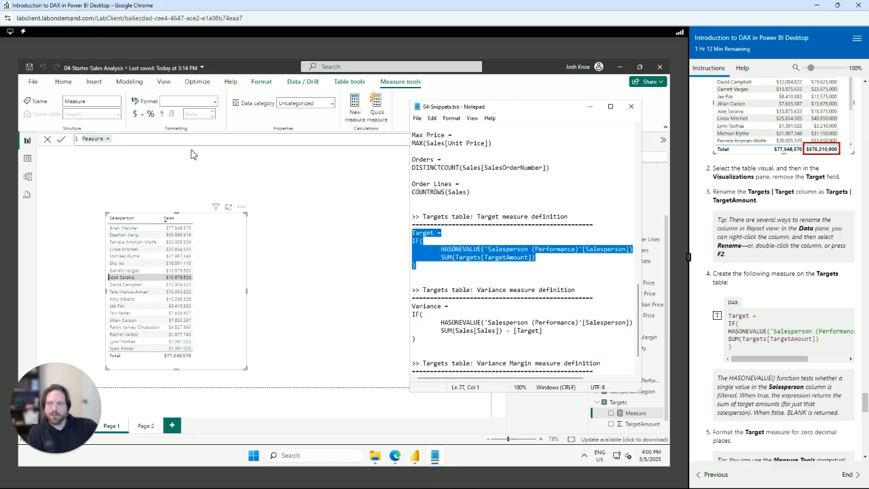
click(151, 136)
key(ctrl+a)
text(Target = IF( 	HASONEVALUE('Salesperson (Performance)'[Salesperson]), 	SUM(Targets[TargetAmount]) ))
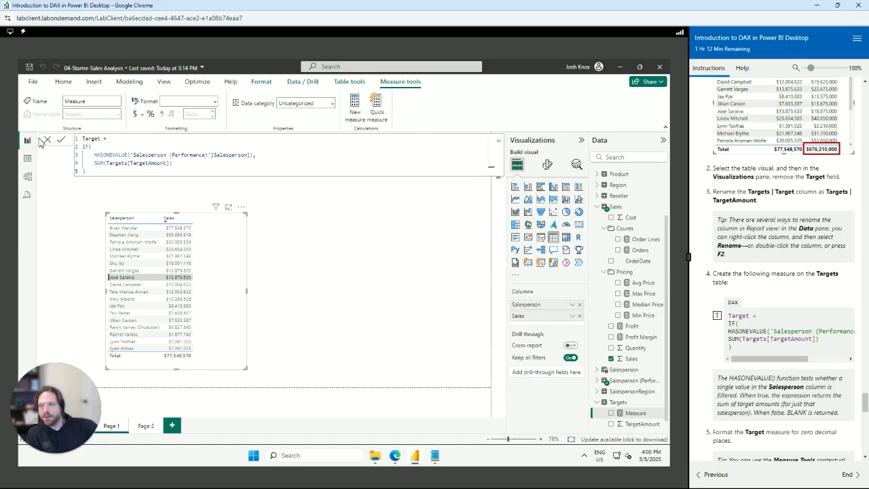
key(Return)
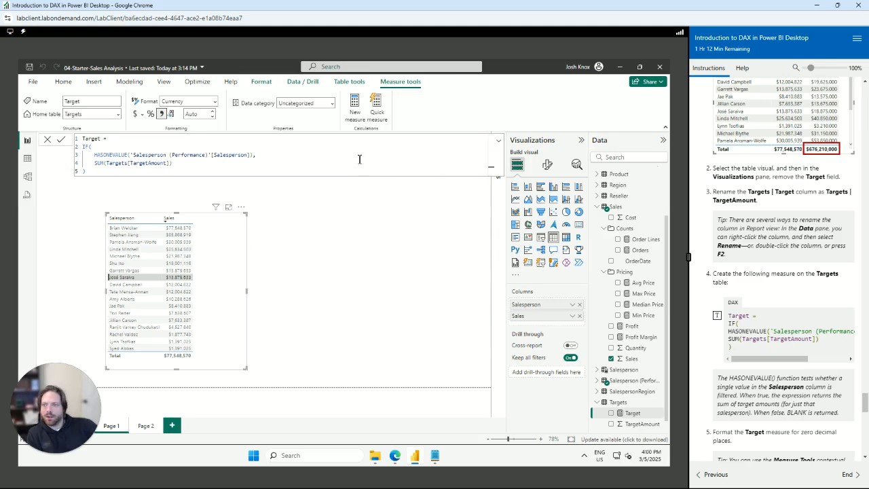
Give the Target measure 0 decimal places and verify it in Model view
scroll(758, 384, down, 3)
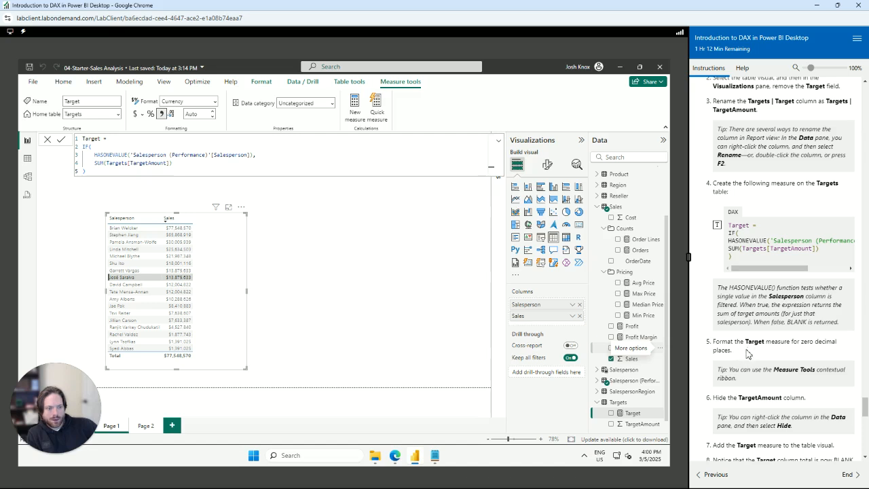
click(201, 115)
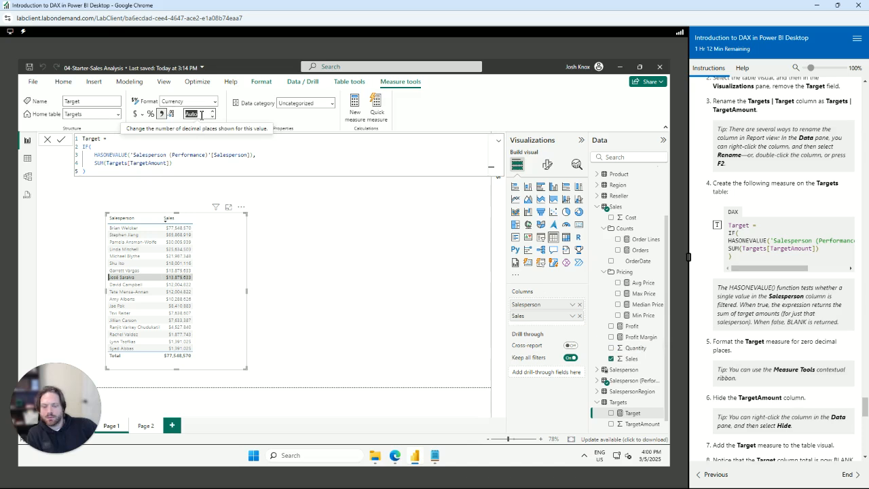
text(0)
key(Tab)
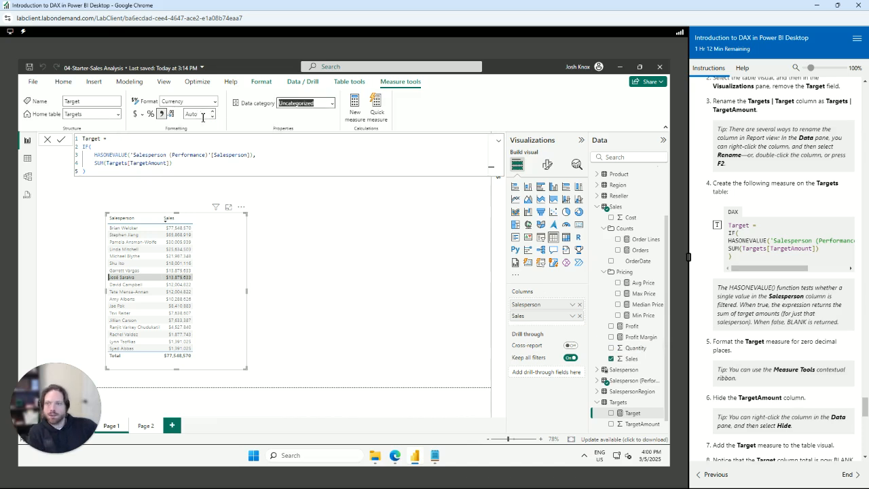
click(27, 176)
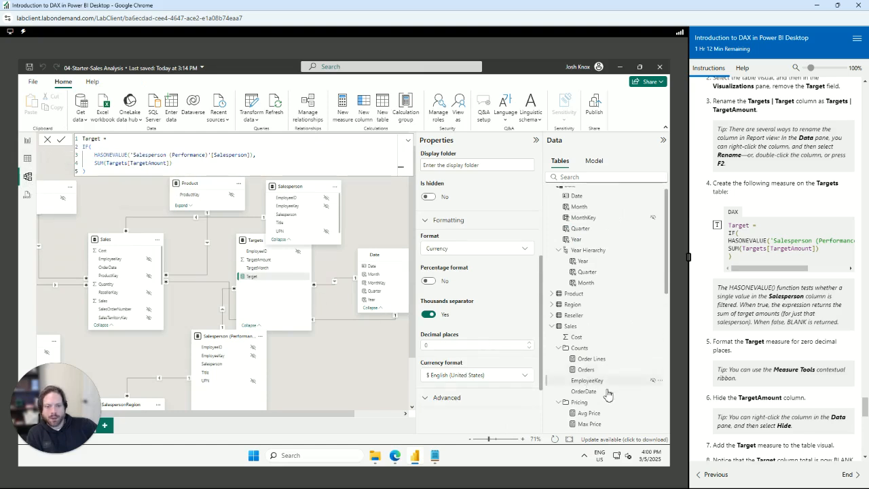
scroll(589, 387, down, 5)
click(592, 406)
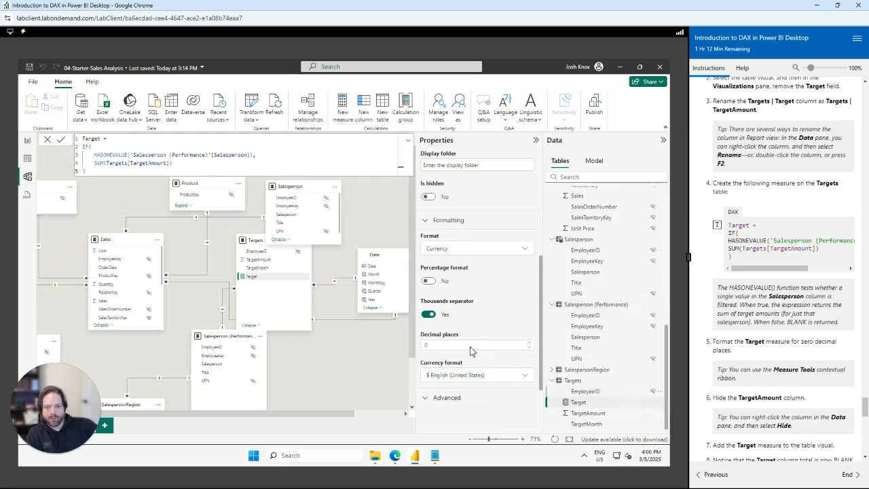
click(28, 141)
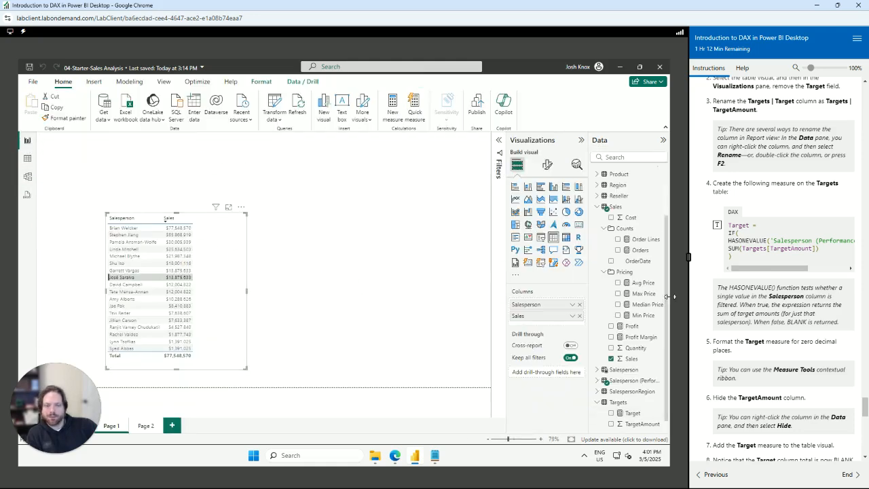
scroll(777, 326, down, 3)
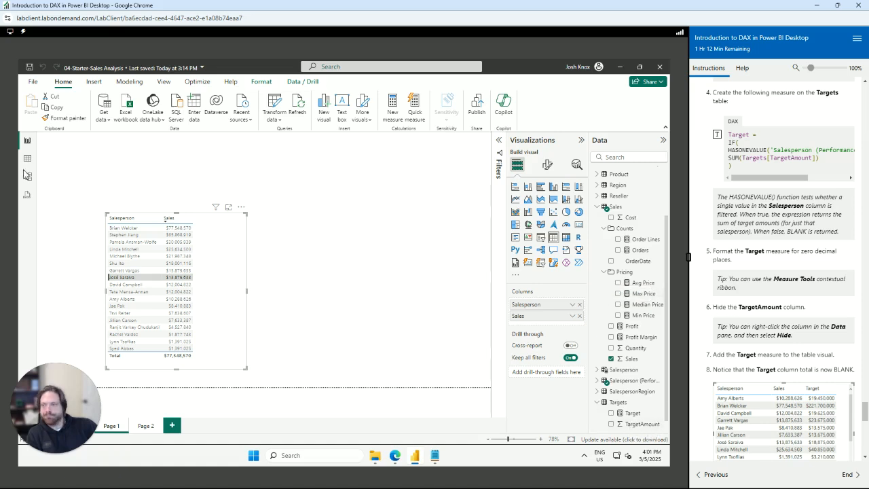
right_click(633, 425)
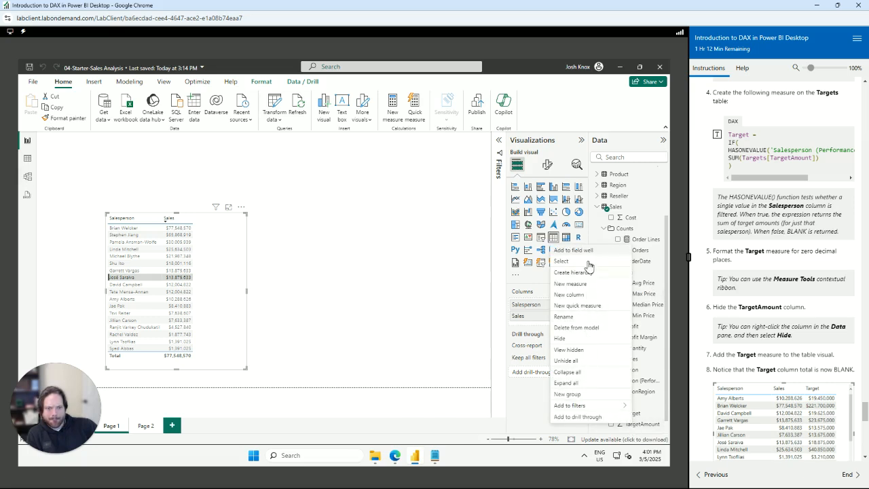
click(559, 338)
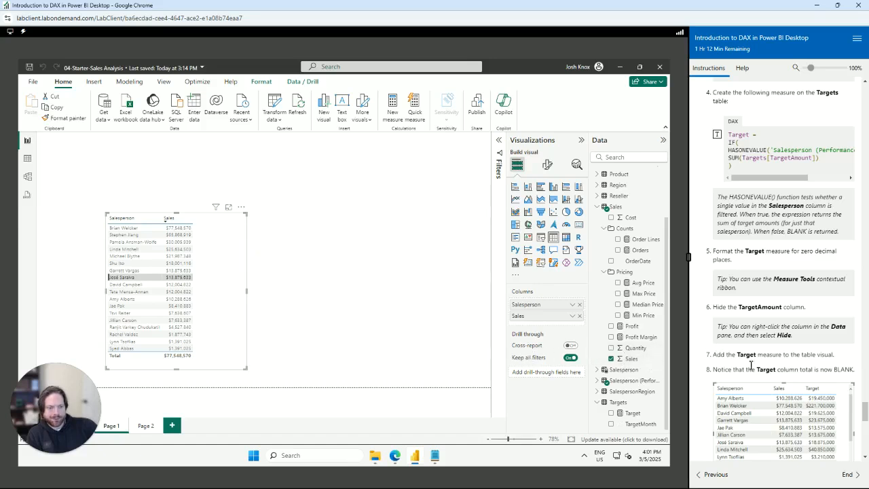
drag(726, 354, 828, 361)
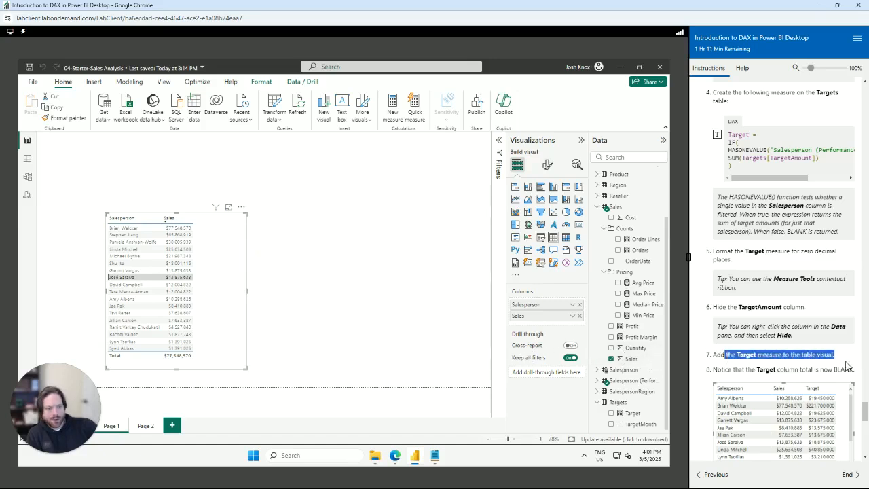
scroll(832, 366, down, 3)
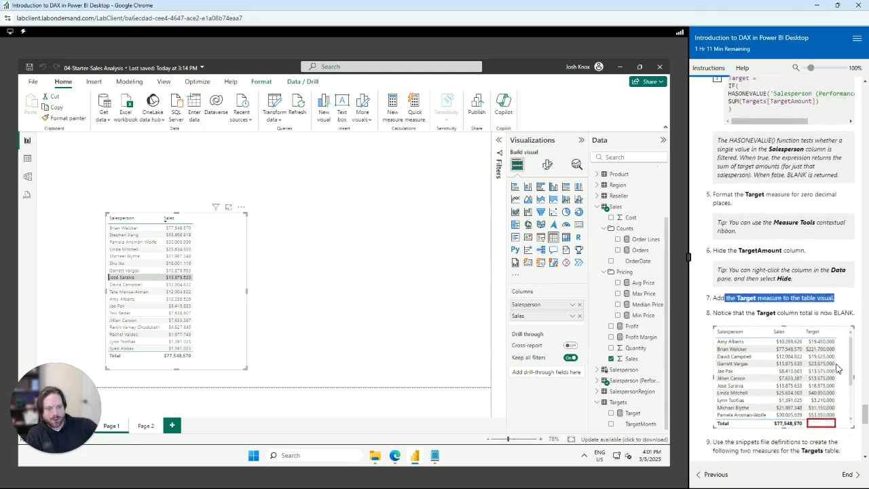
Delete the accidental Target chart and add Target to the Salesperson and Sales table
click(629, 417)
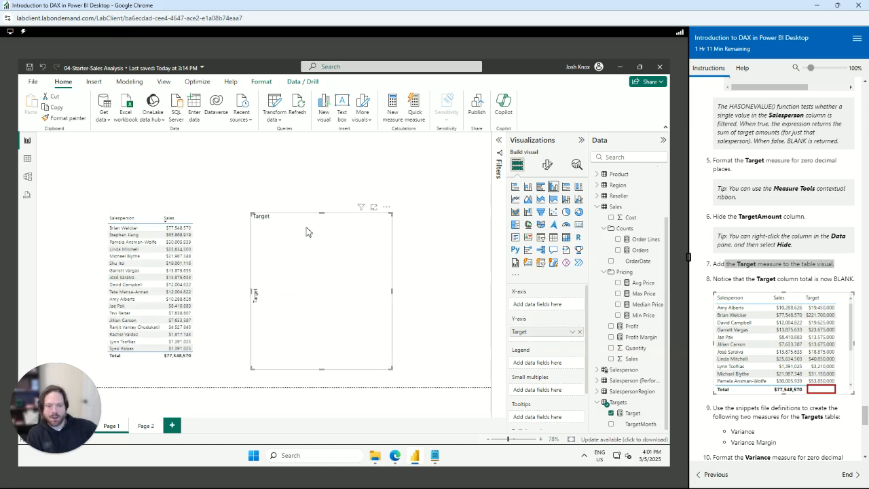
key(Delete)
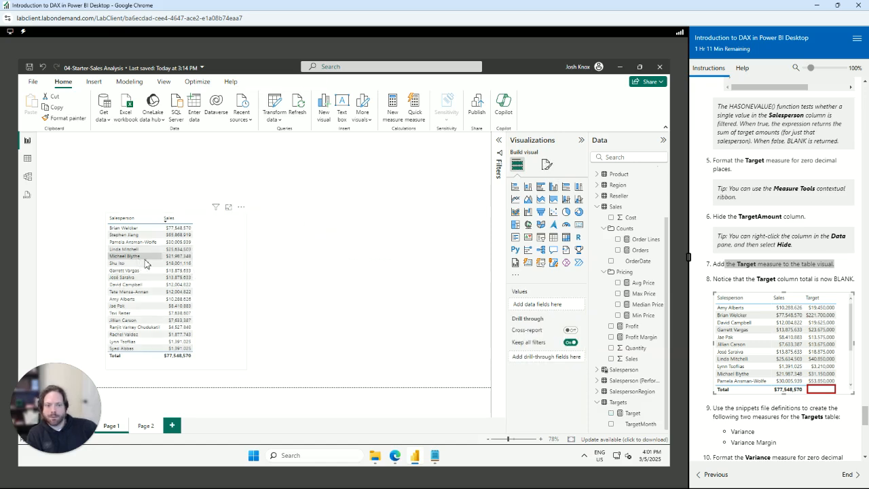
click(146, 264)
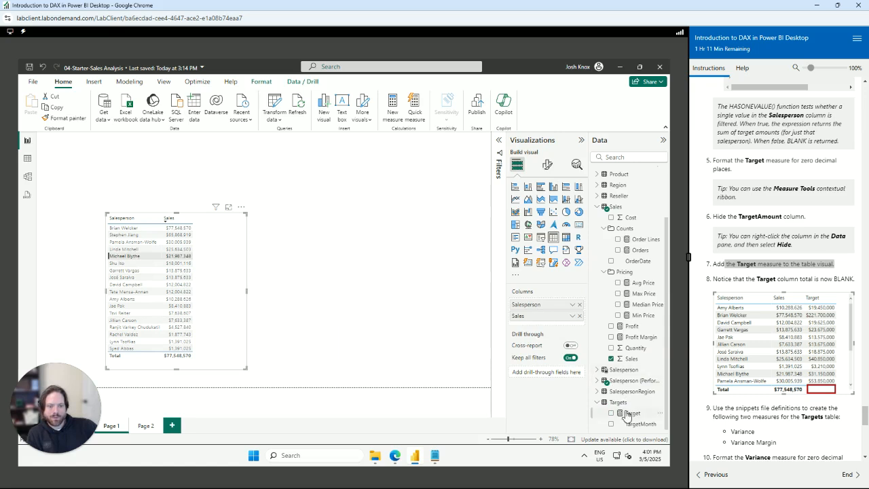
drag(629, 415, 540, 326)
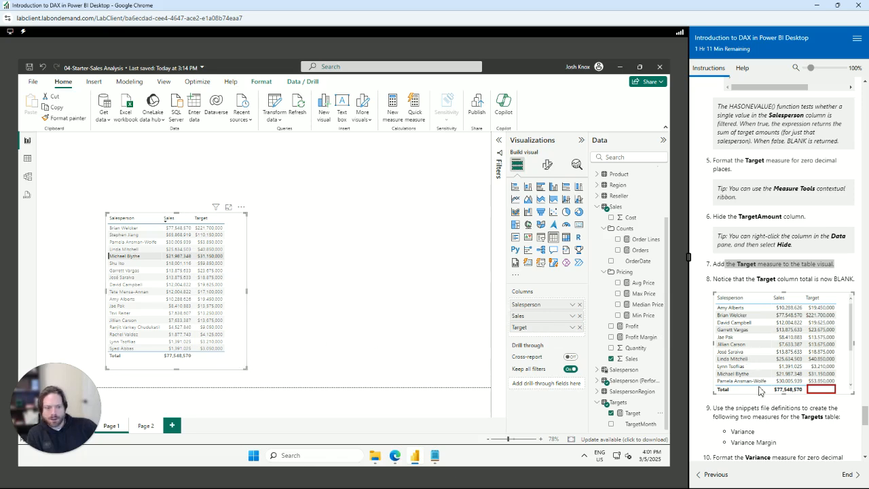
Review the lab step on creating two Targets measures and open the Targets table's options
scroll(794, 394, down, 1)
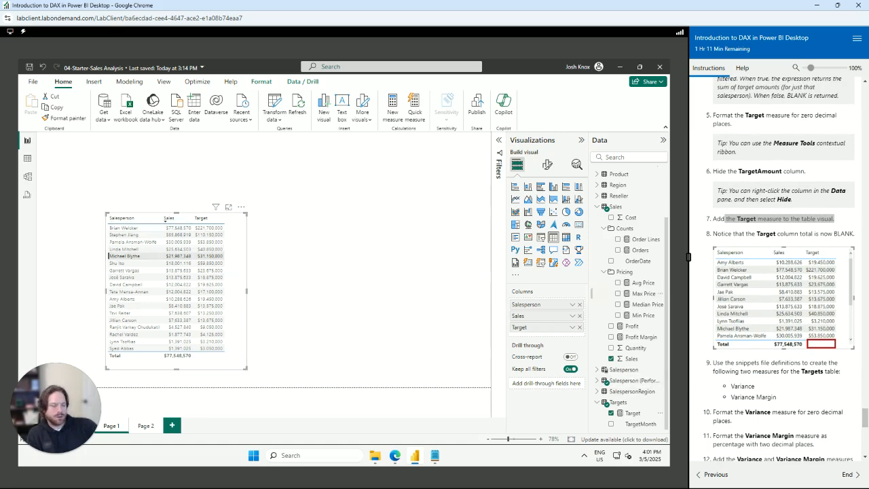
scroll(787, 384, down, 2)
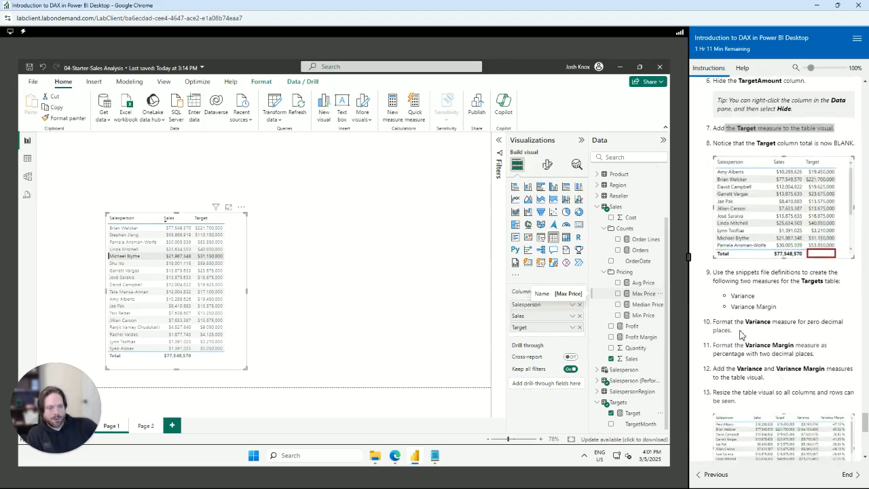
drag(713, 277, 827, 307)
click(806, 311)
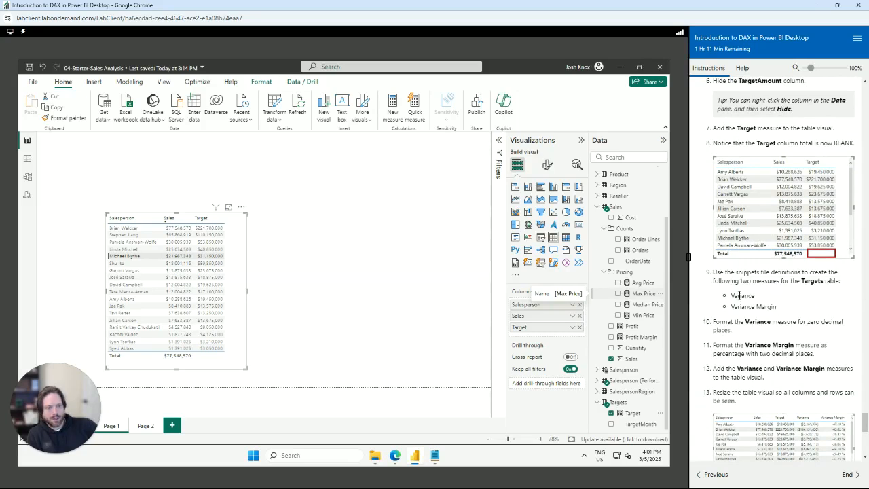
right_click(621, 408)
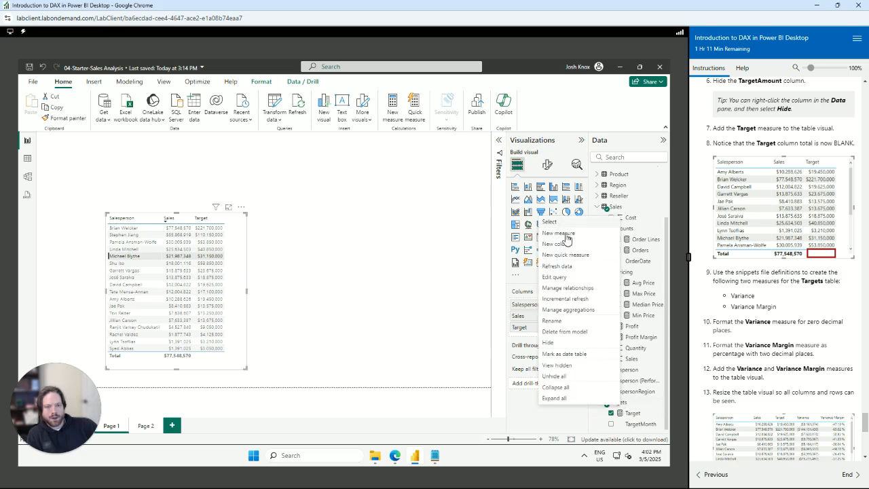
Create the Variance measure on Targets by pasting its definition from 04-Snippets.txt
key(Escape)
click(437, 458)
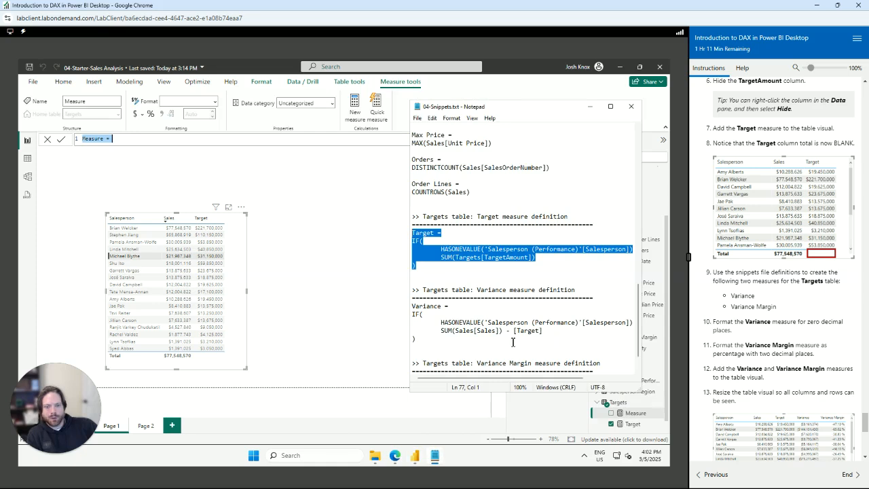
drag(441, 343, 407, 308)
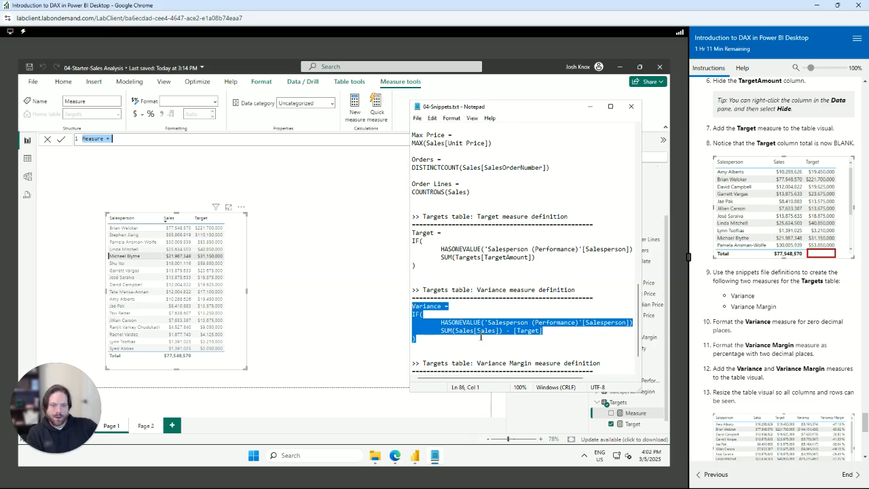
click(130, 138)
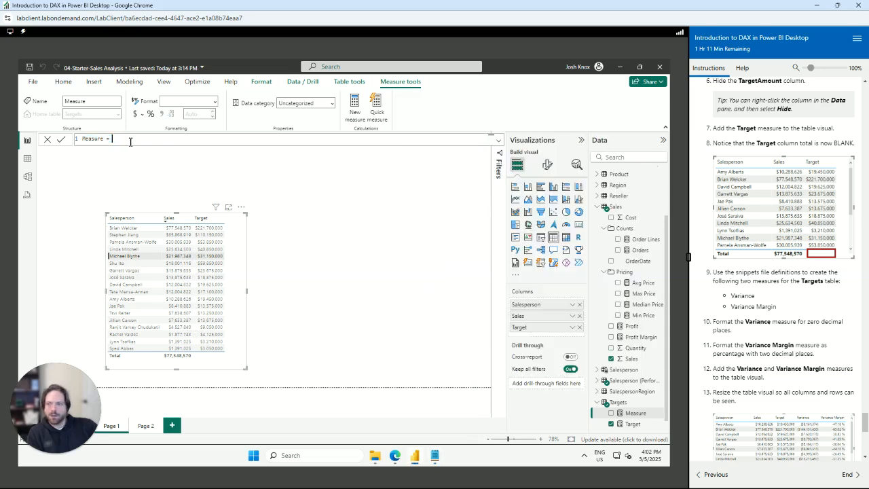
key(ctrl+a)
text(Variance = IF(     HASONEVALUE('Salesperson (Performance)'[Salesperson]),     SUM(Sales[Sales]) - [Target] ))
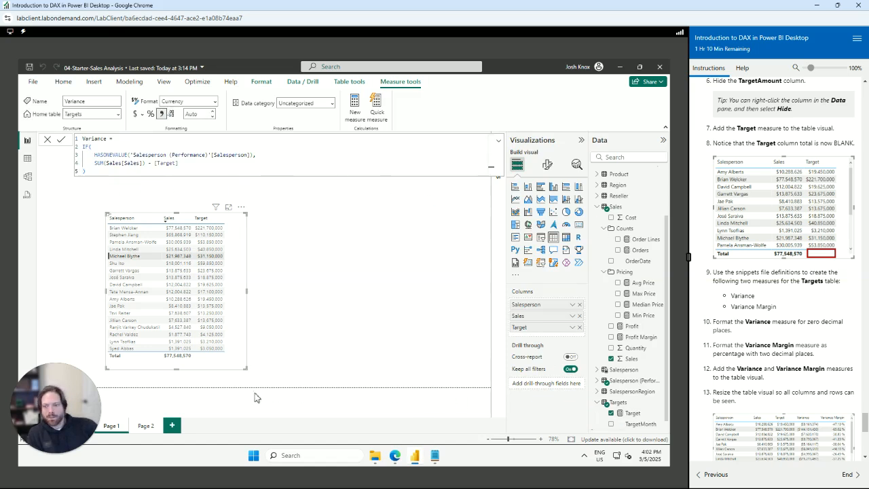
Copy the Variance Margin definition from the snippets file
click(435, 457)
scroll(506, 333, down, 2)
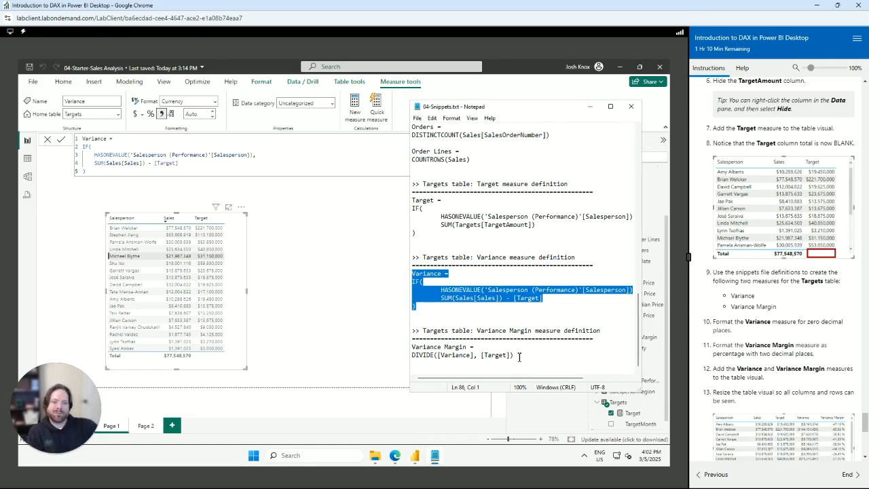
drag(519, 357, 402, 350)
key(ctrl+c)
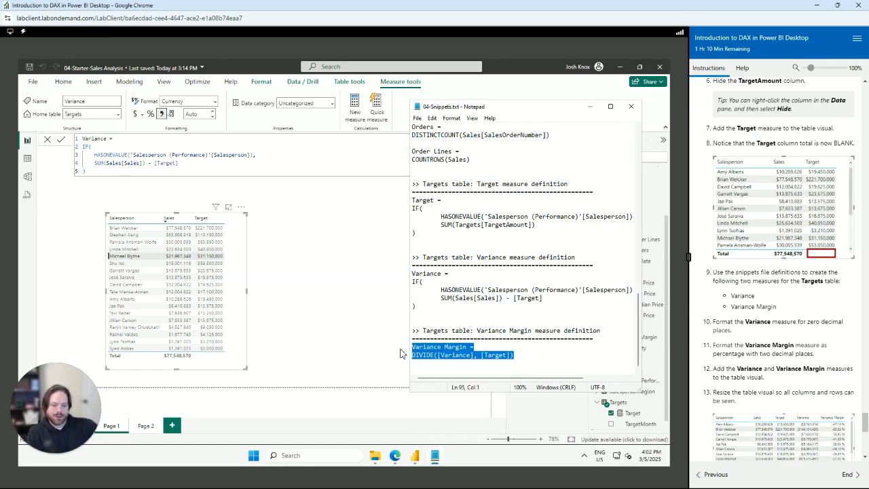
Delete the accidental Q&A visual from the report page
click(362, 282)
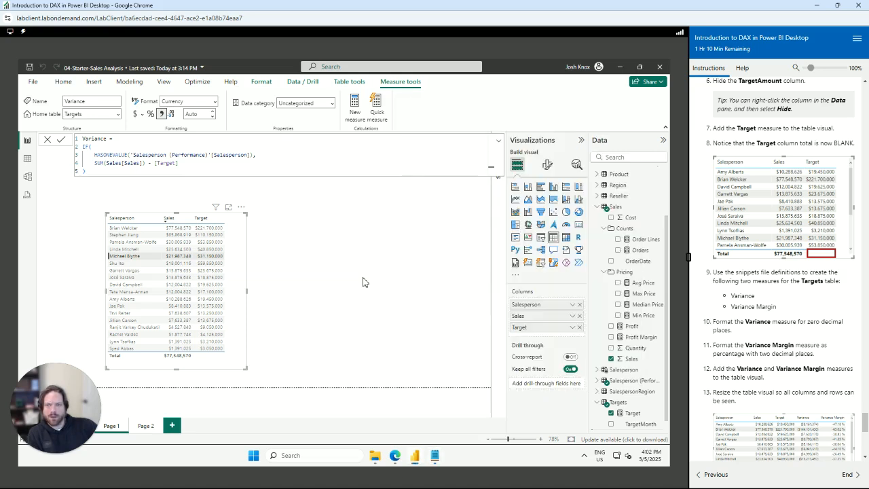
double_click(457, 321)
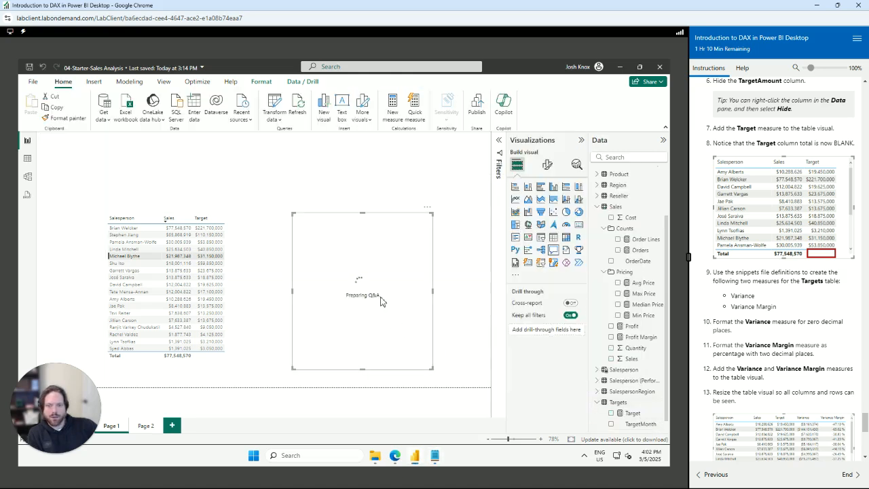
key(Delete)
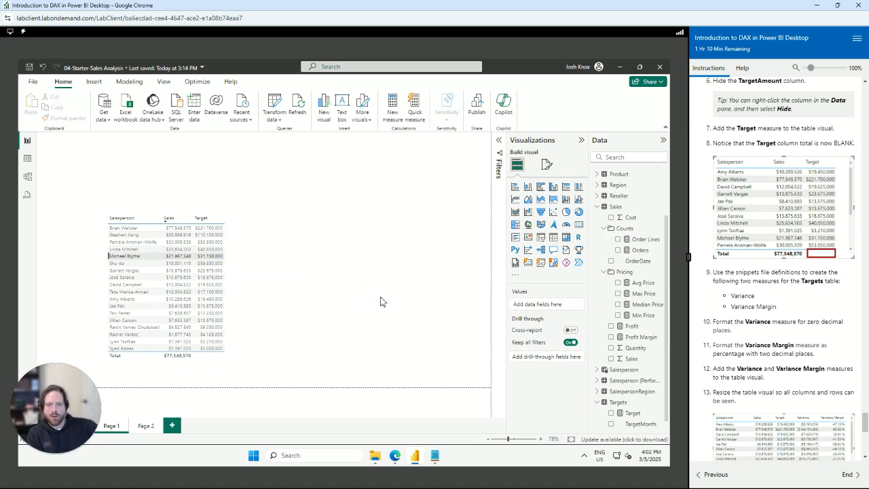
Add the Variance Margin measure DIVIDE([Variance], [Target]) to the Targets table
right_click(623, 404)
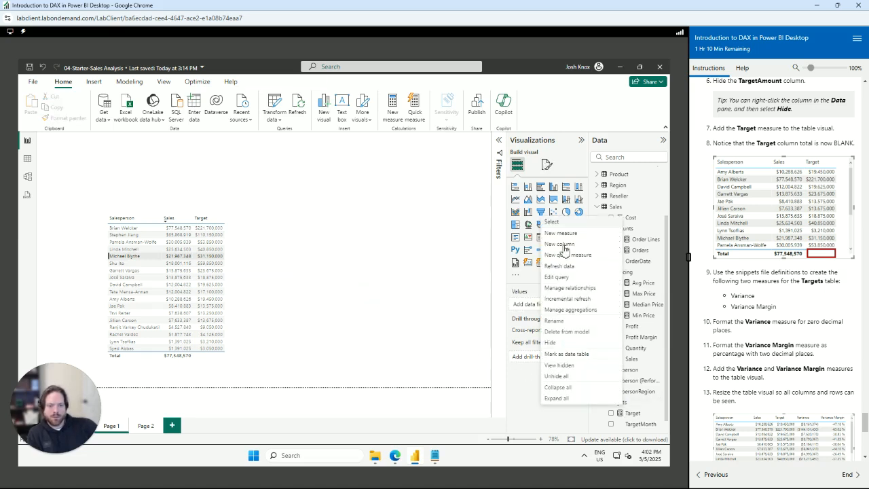
click(569, 234)
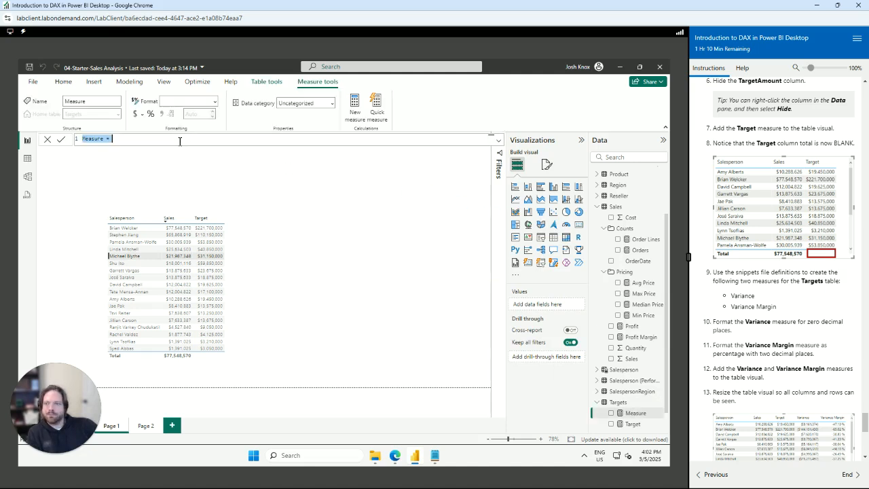
key(ctrl+v)
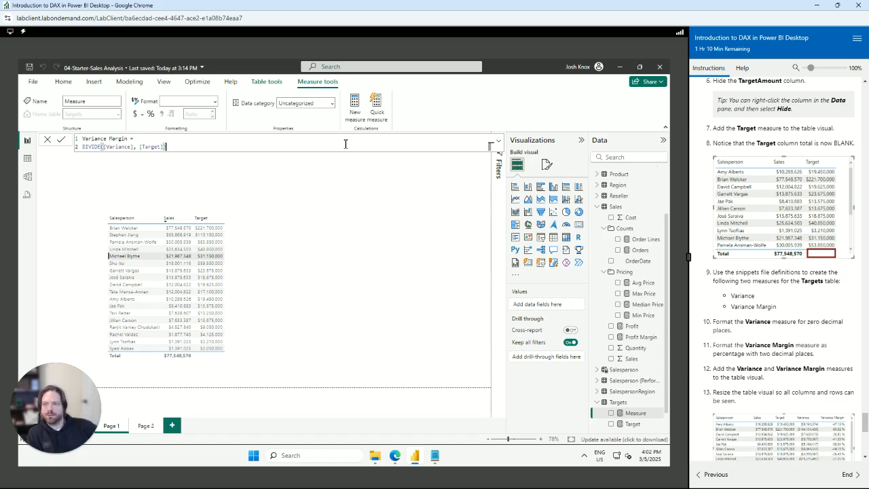
key(Return)
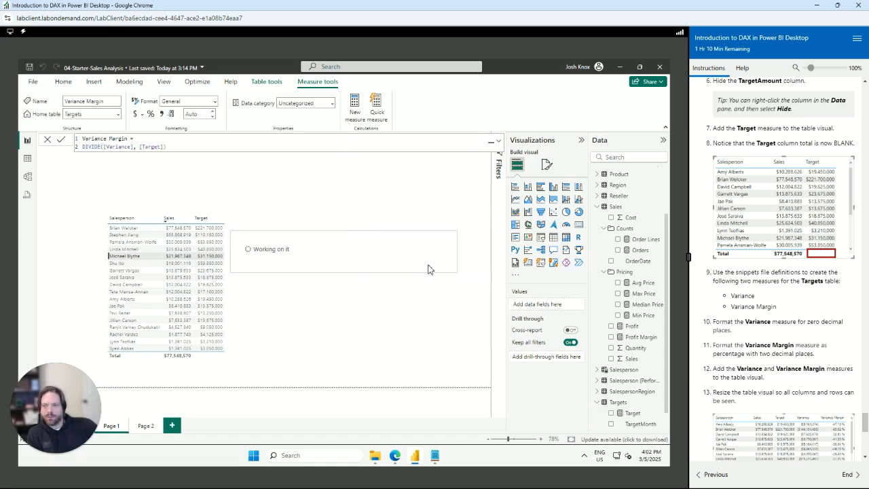
scroll(791, 349, down, 1)
scroll(792, 349, down, 1)
scroll(638, 417, down, 1)
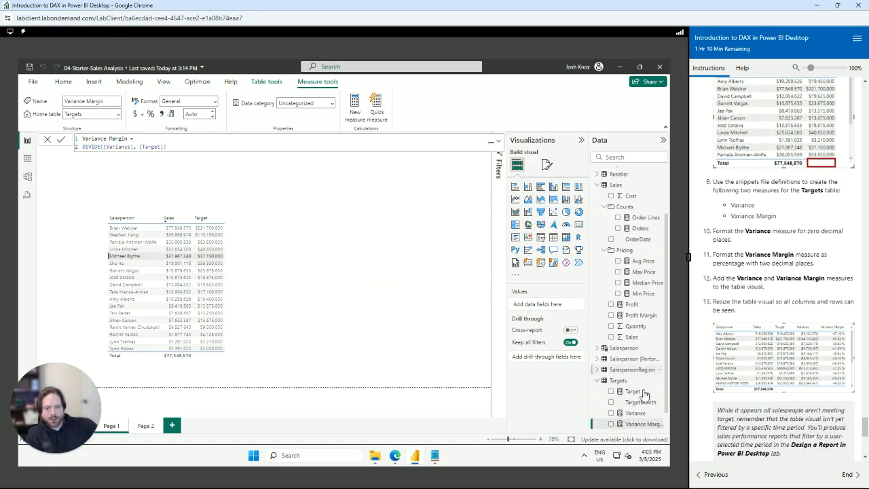
Add Variance and Variance Margin as table columns and widen the table to fit them
click(635, 414)
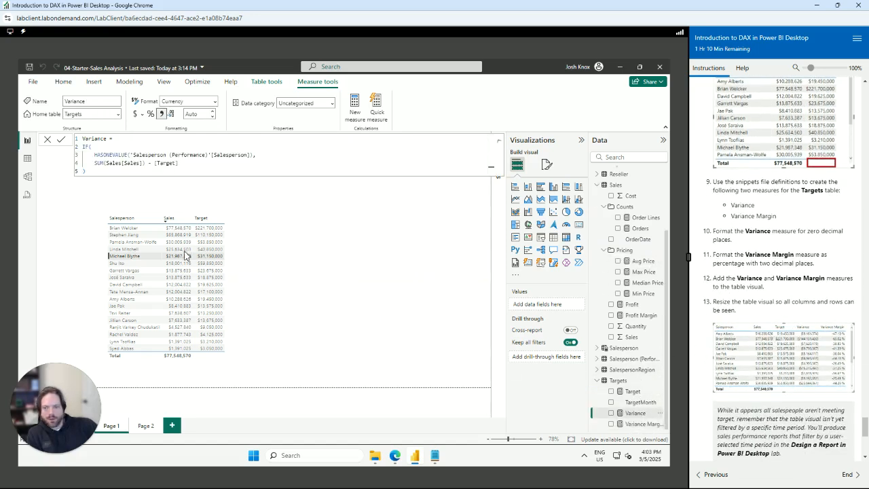
click(238, 272)
drag(629, 417, 549, 337)
drag(547, 335, 548, 337)
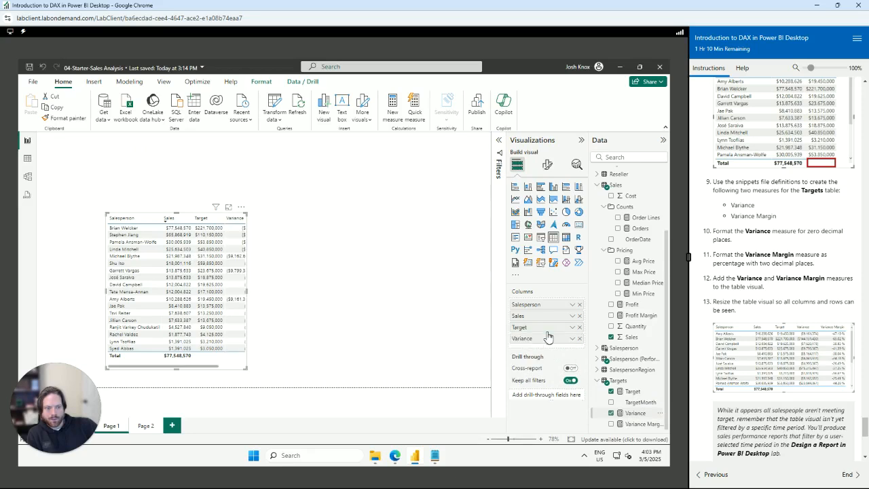
drag(626, 425, 547, 348)
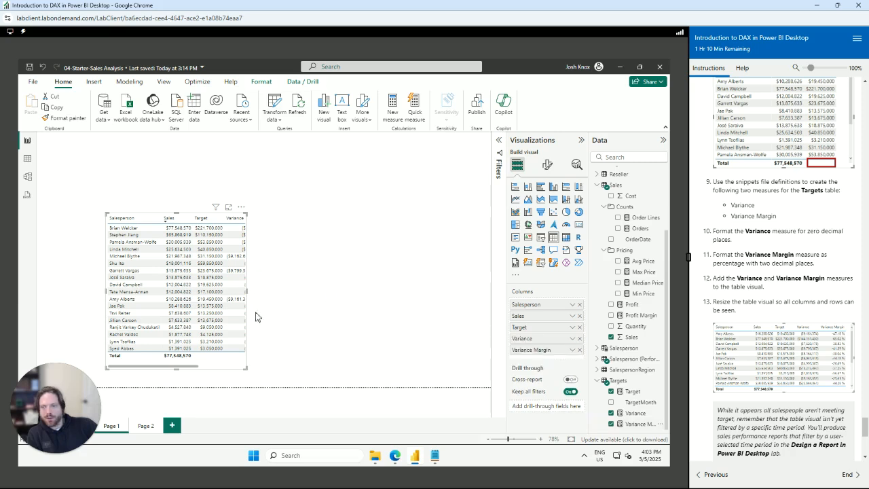
drag(247, 290, 346, 295)
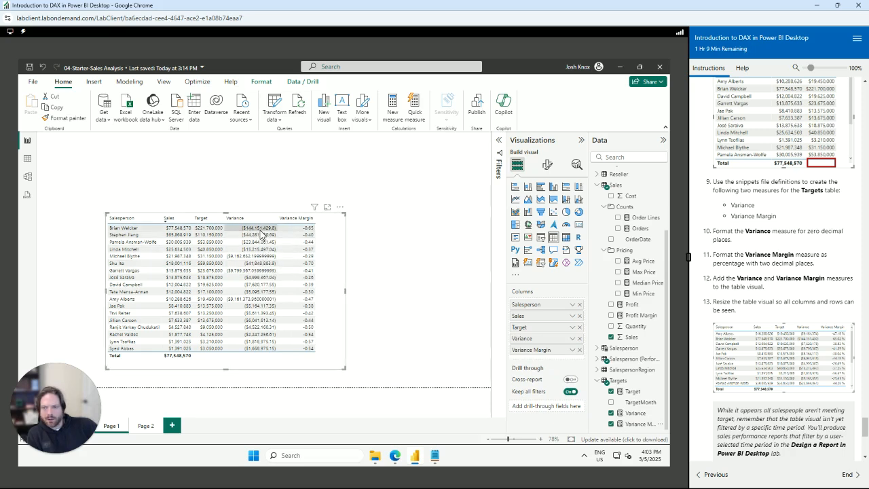
Format Variance with 0 decimal places and Variance Margin as a percentage with 2 decimals
click(638, 414)
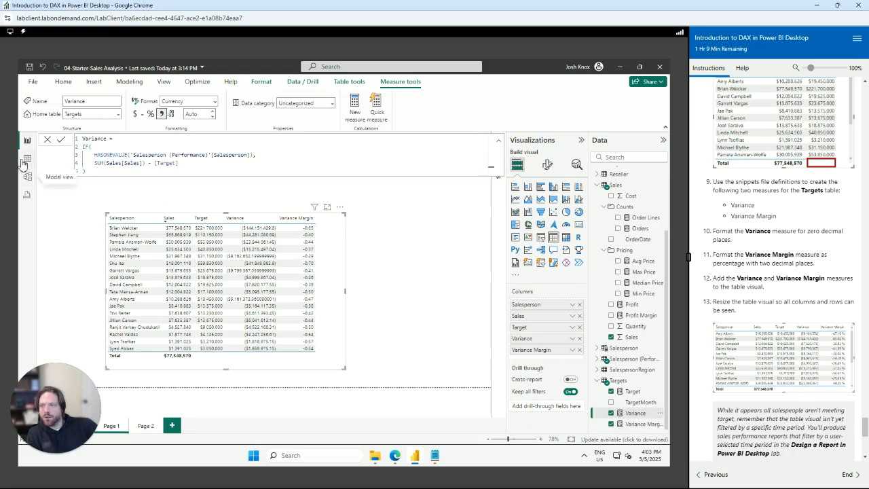
click(199, 114)
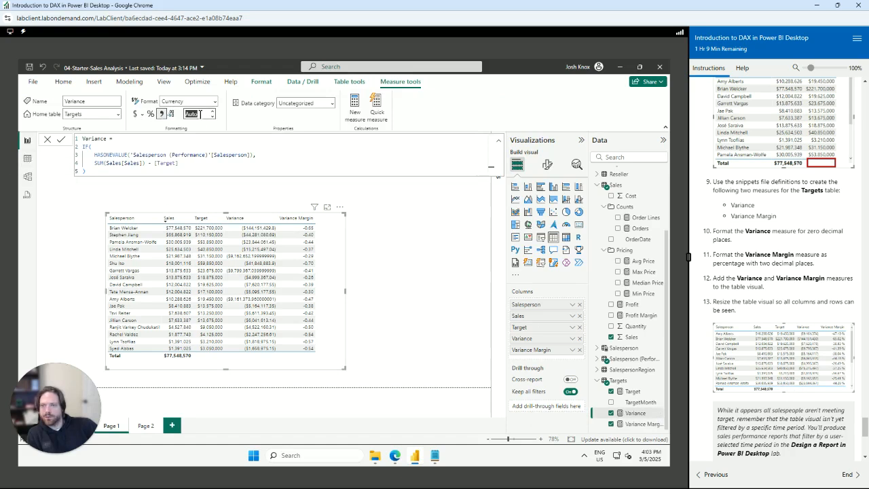
text(0)
key(Tab)
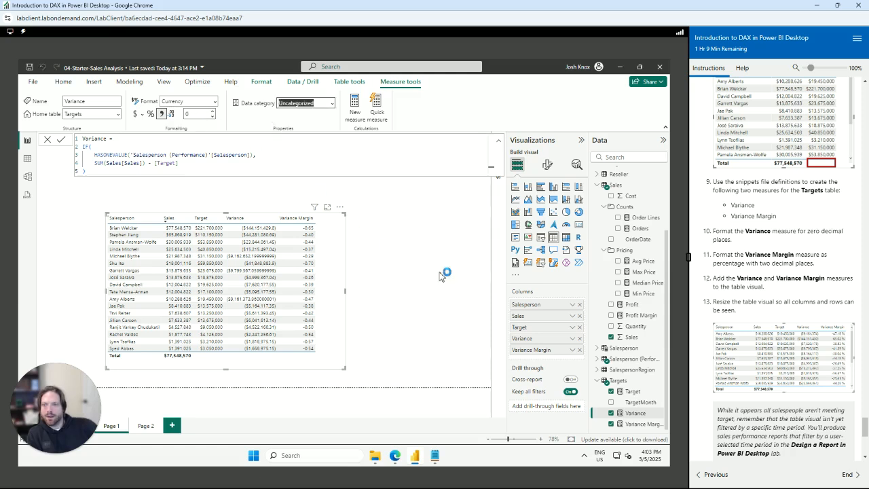
click(635, 424)
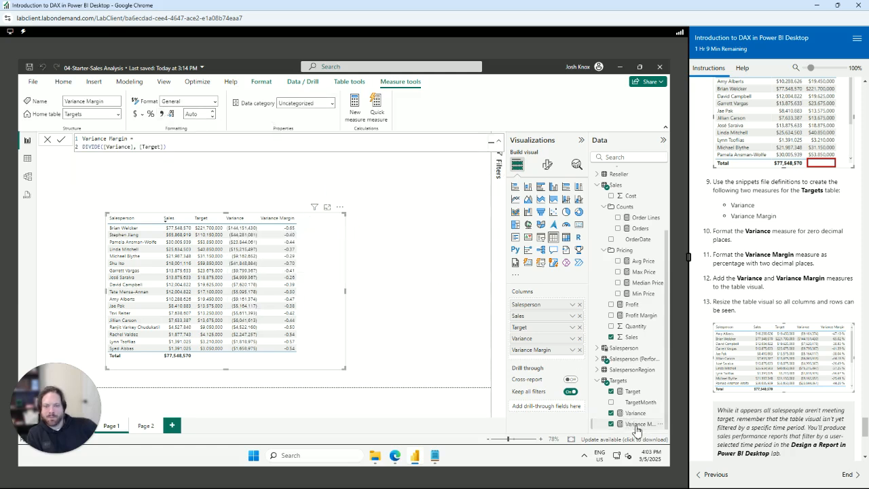
click(150, 114)
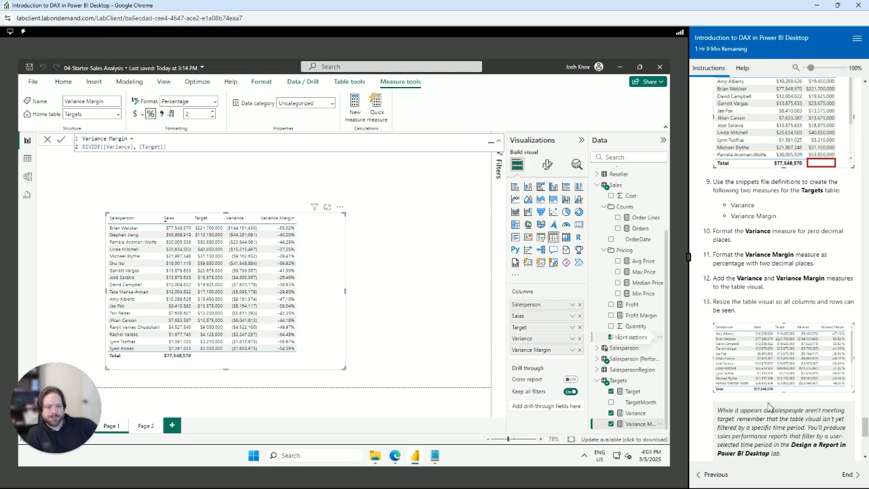
scroll(770, 407, down, 3)
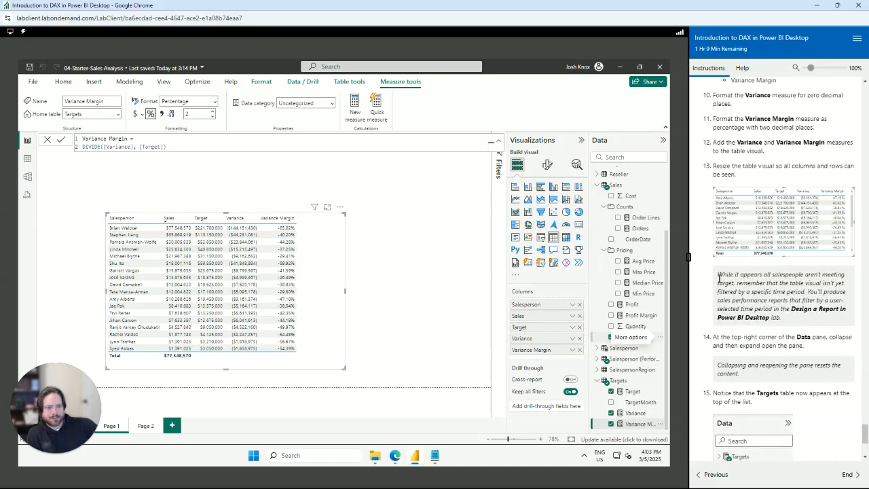
drag(718, 277, 850, 292)
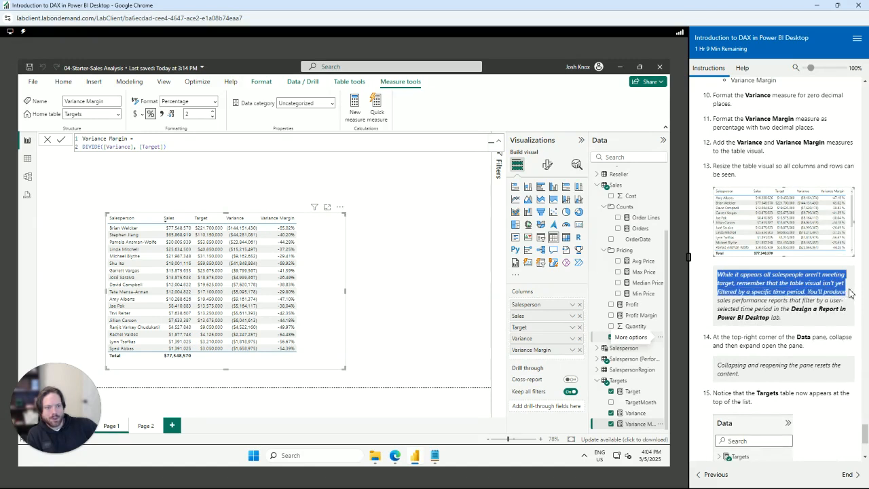
drag(848, 299, 788, 321)
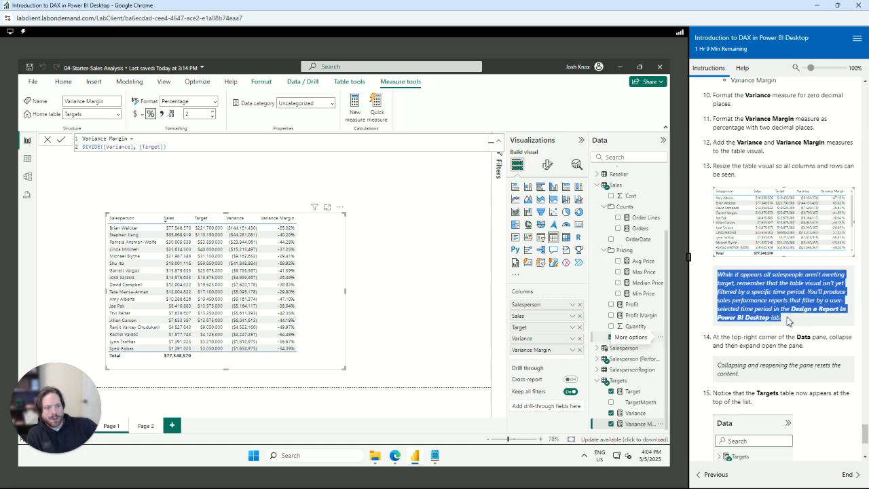
click(817, 355)
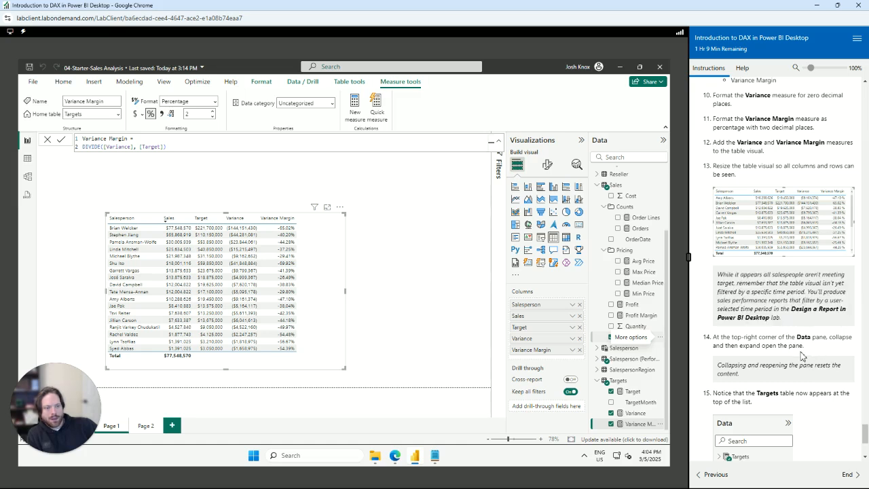
drag(710, 342, 815, 349)
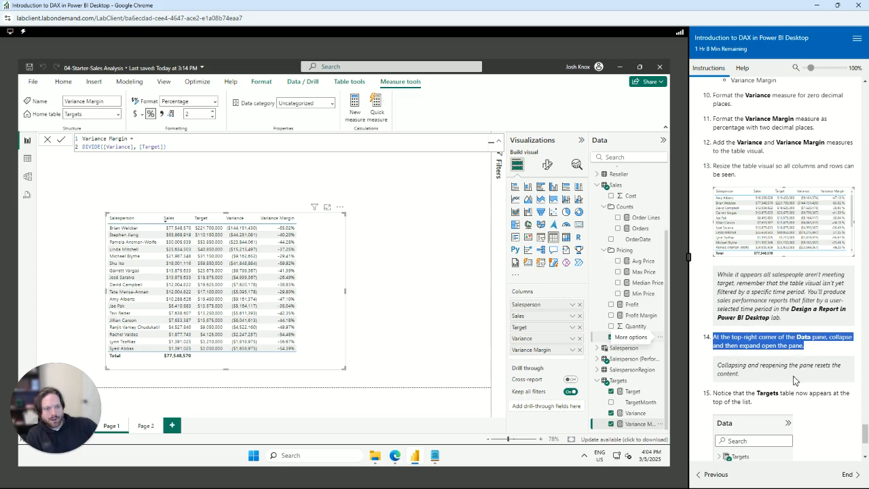
scroll(791, 380, down, 2)
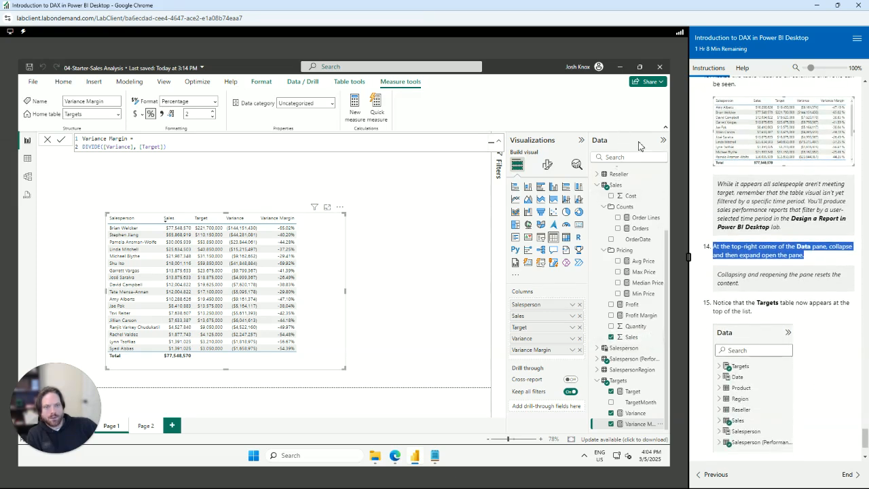
click(662, 140)
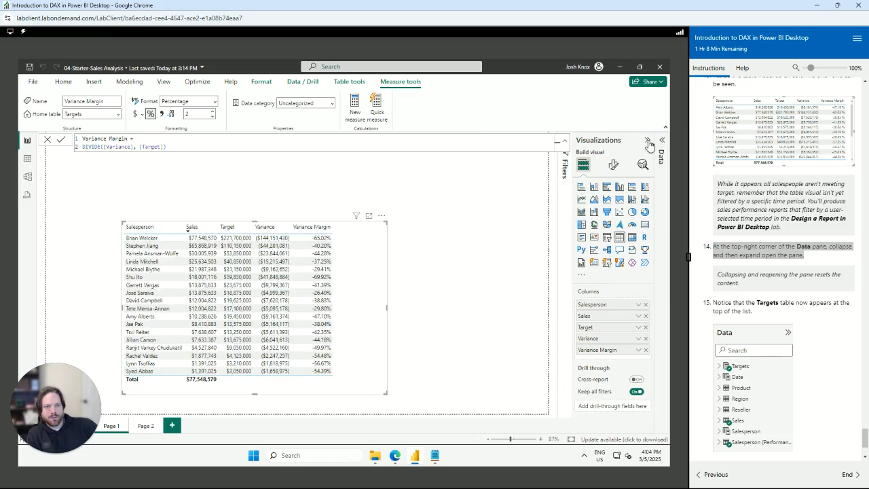
click(647, 141)
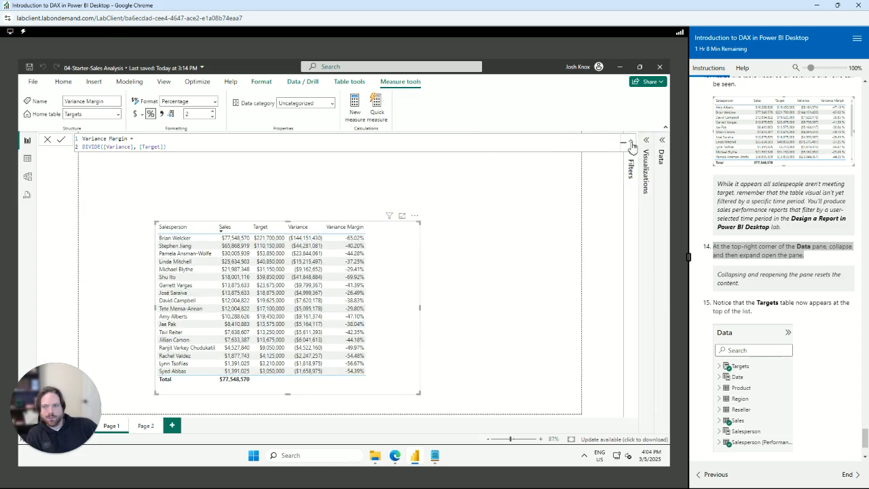
click(513, 218)
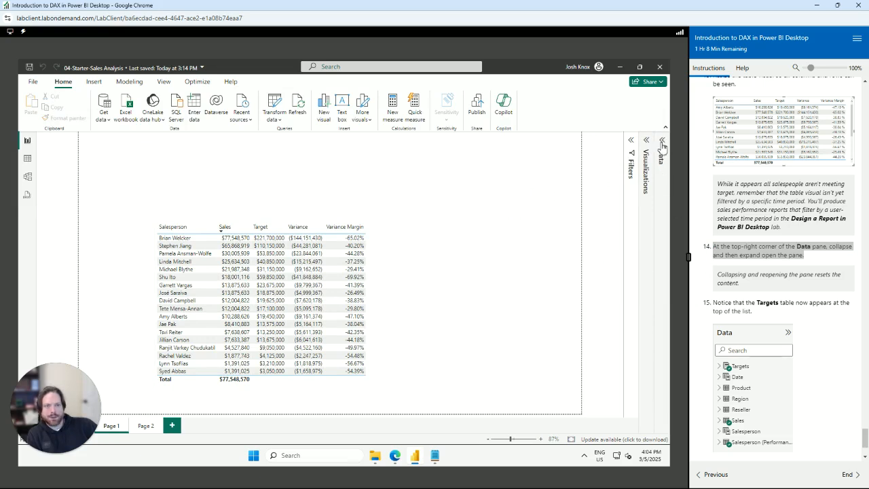
click(270, 278)
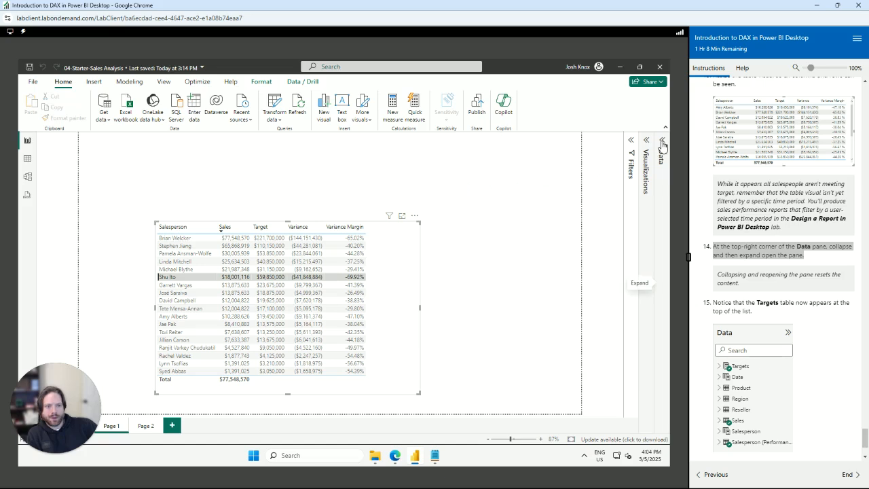
click(662, 143)
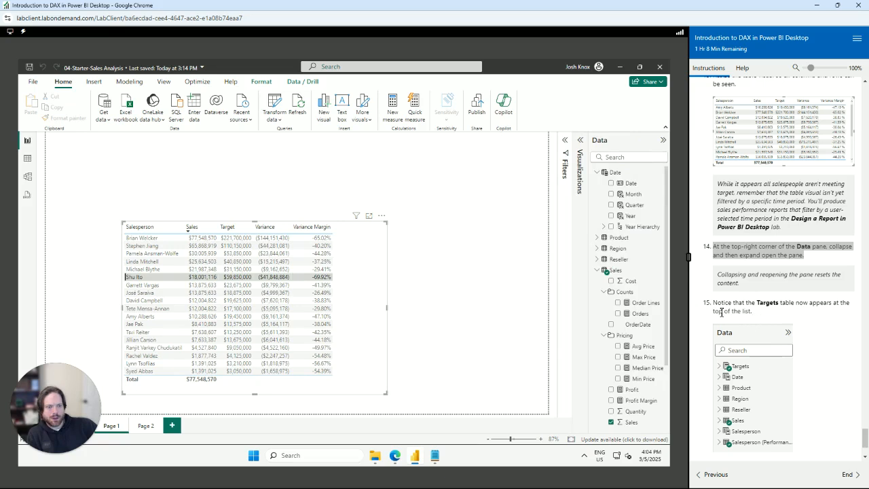
click(597, 271)
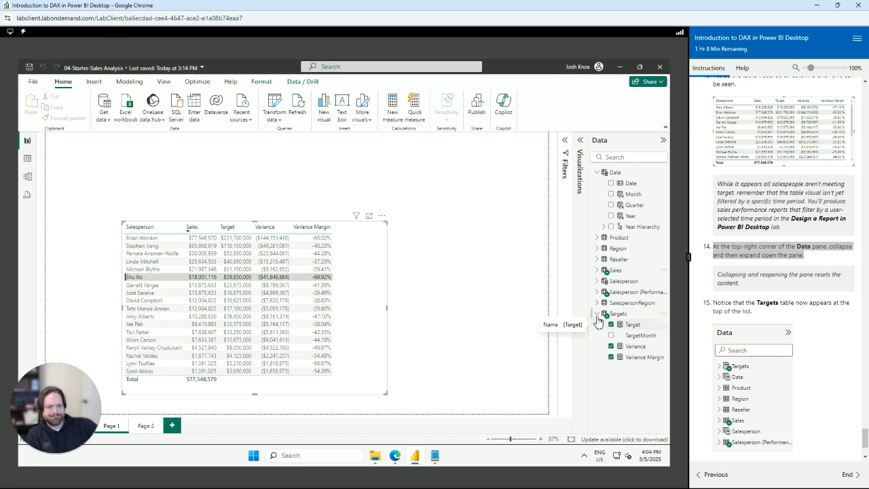
click(597, 313)
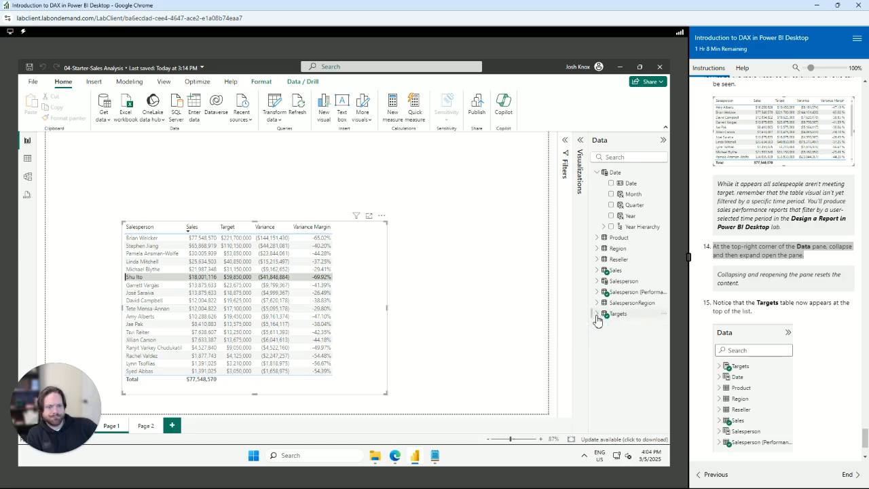
click(597, 172)
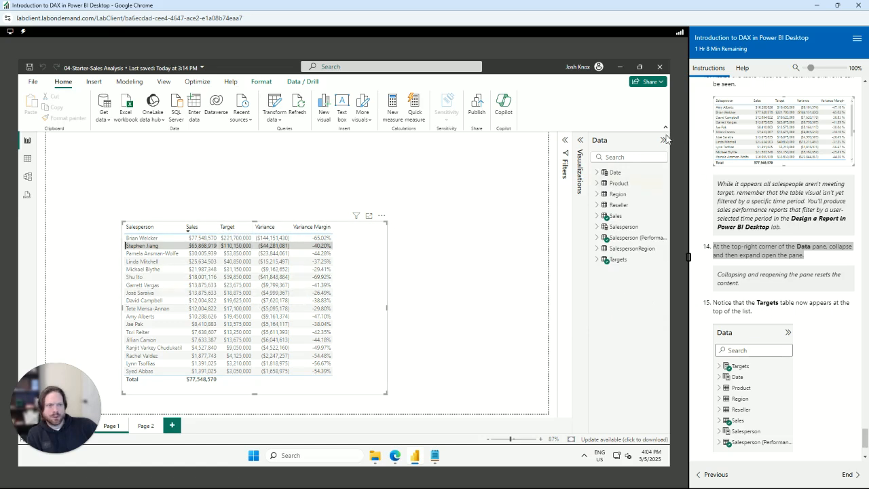
scroll(743, 244, up, 3)
scroll(733, 286, down, 3)
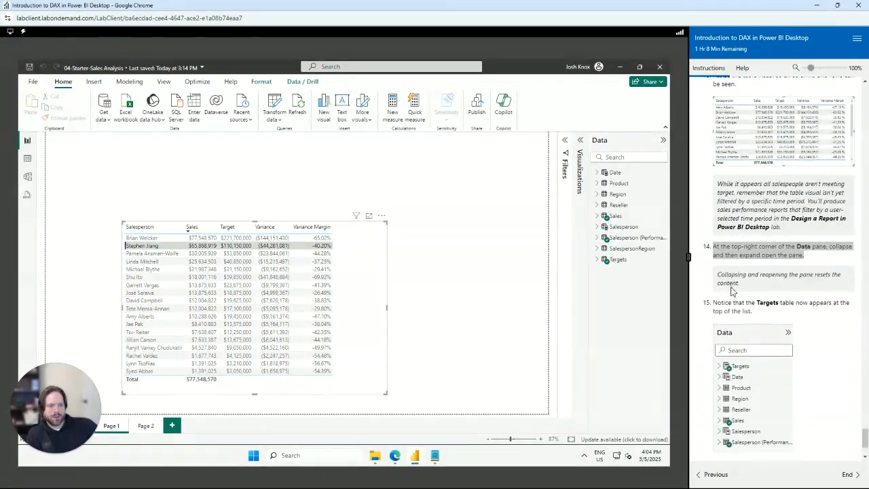
drag(747, 288, 710, 277)
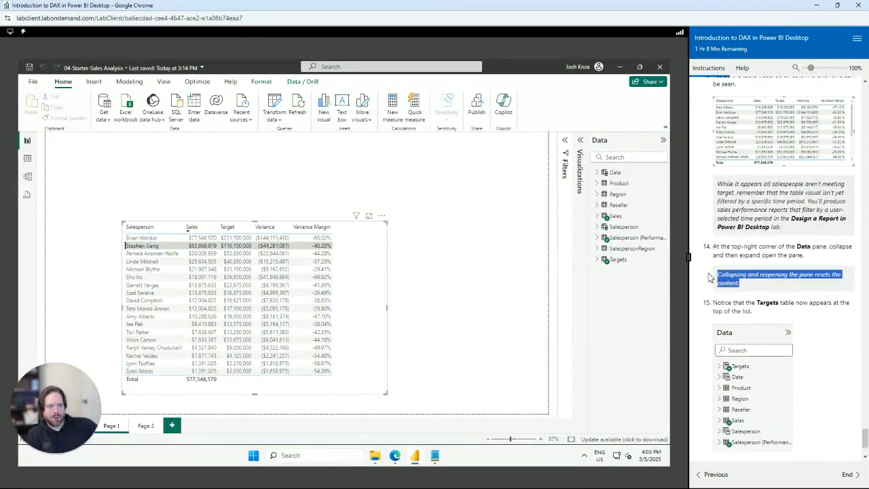
click(753, 295)
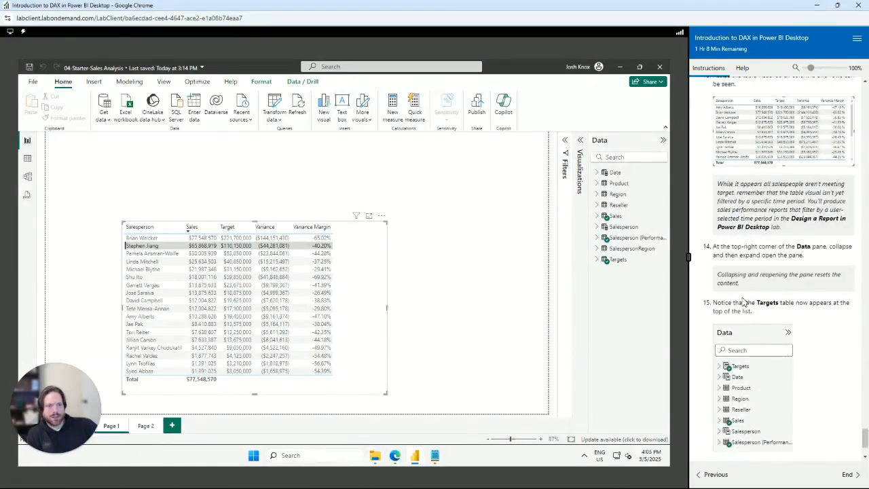
click(663, 142)
click(633, 143)
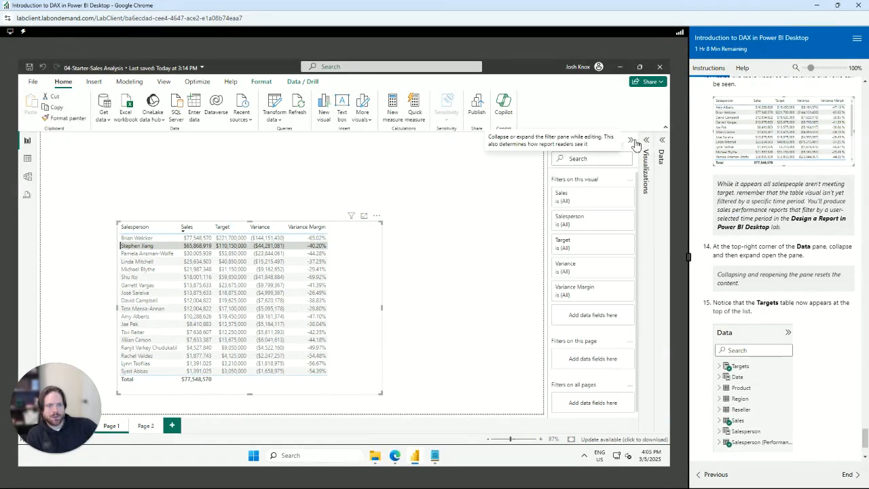
click(632, 142)
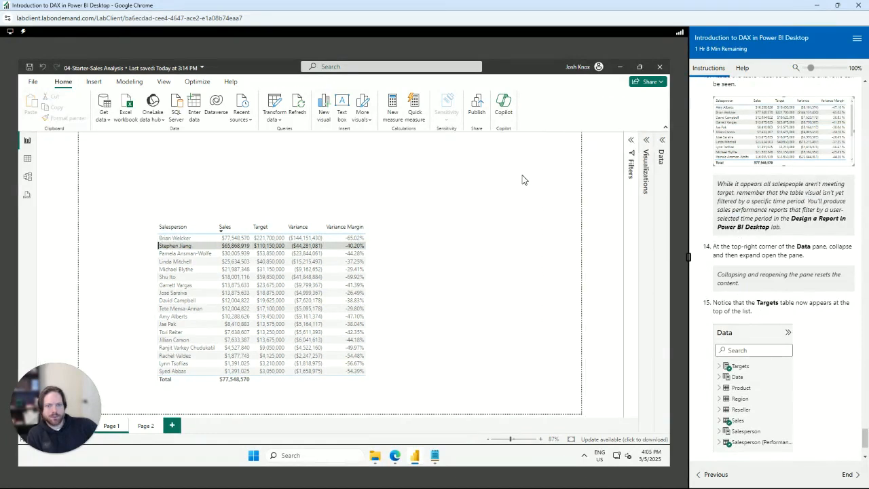
click(648, 144)
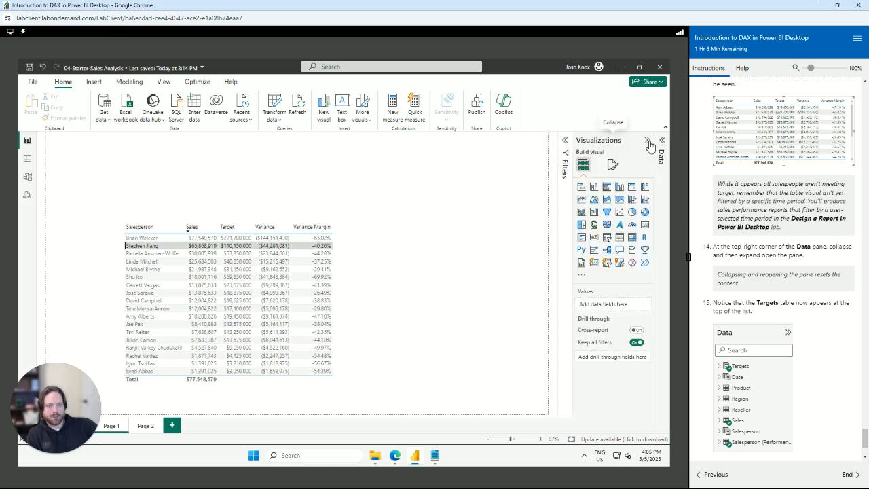
click(648, 143)
click(663, 141)
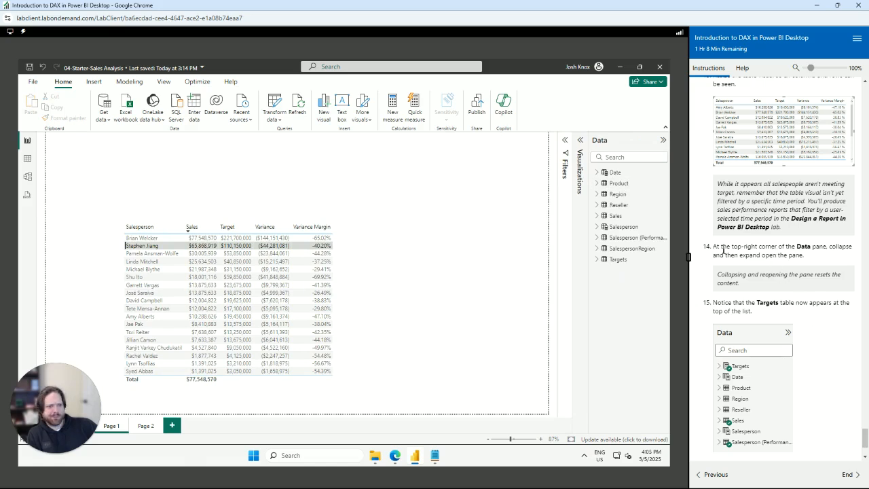
drag(714, 247, 813, 260)
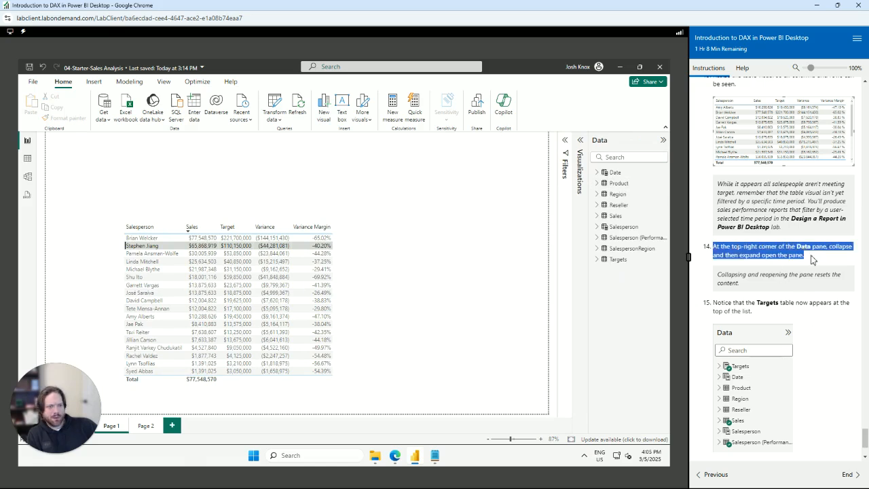
click(664, 142)
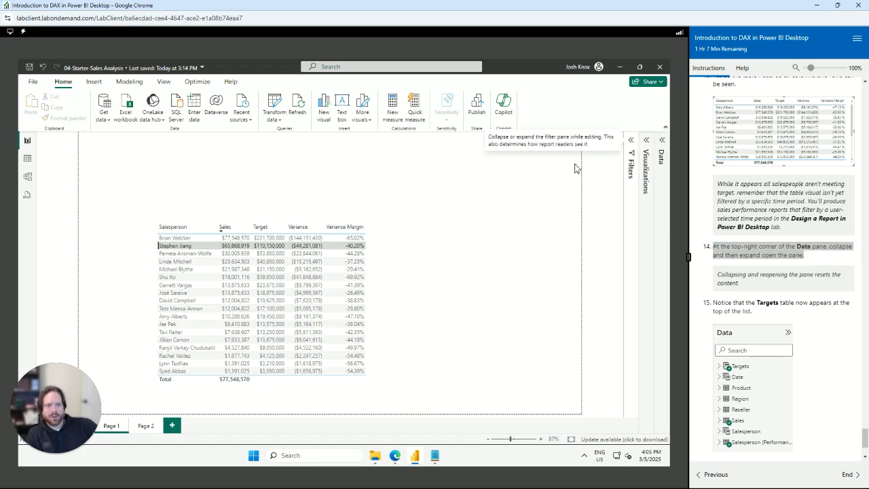
click(663, 140)
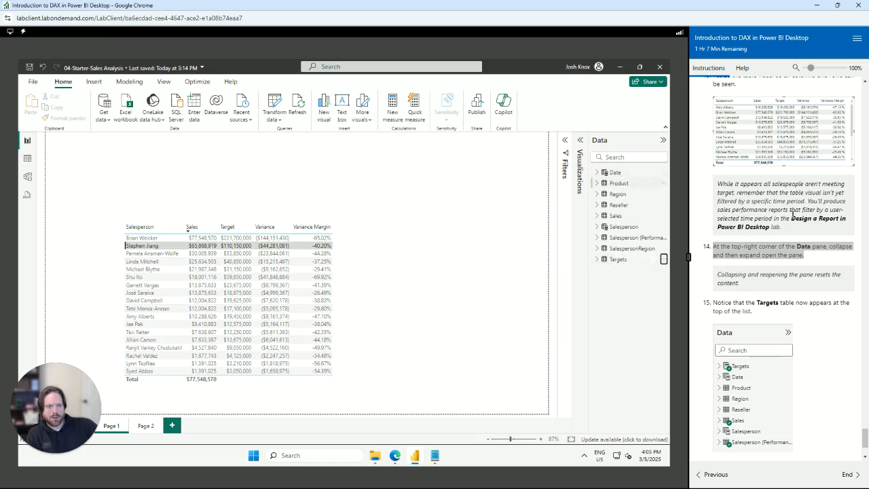
scroll(808, 270, up, 1)
scroll(808, 270, up, 3)
scroll(808, 270, up, 2)
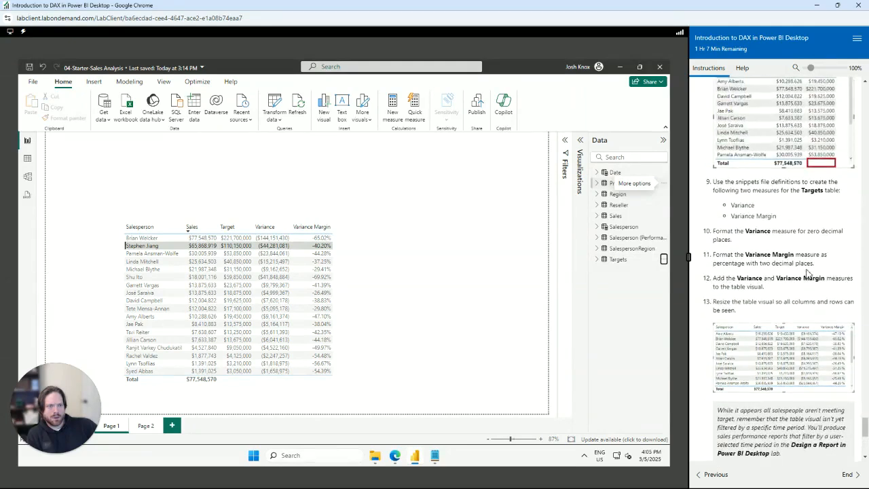
scroll(811, 278, down, 8)
scroll(815, 288, up, 1)
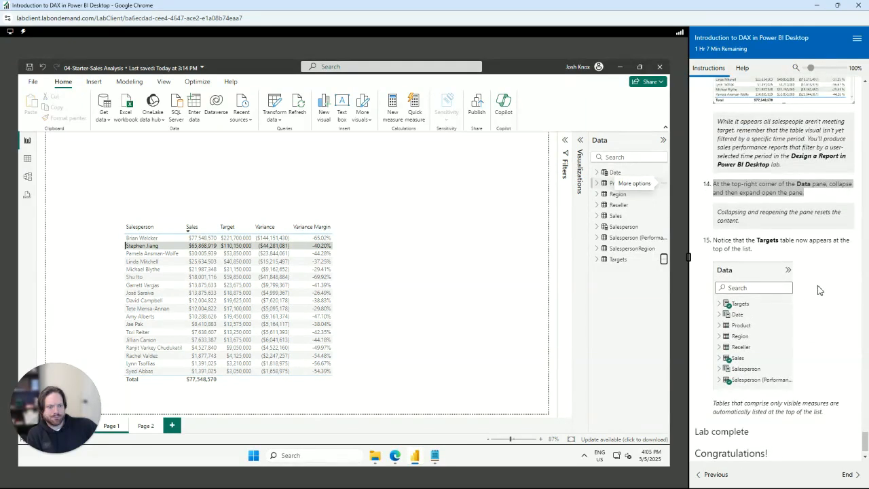
Expand the Targets table and switch to Model view
click(597, 260)
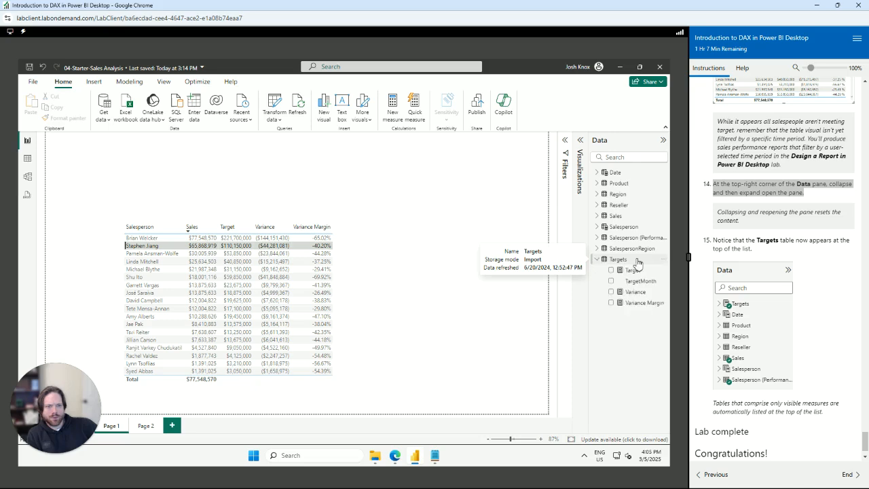
click(27, 179)
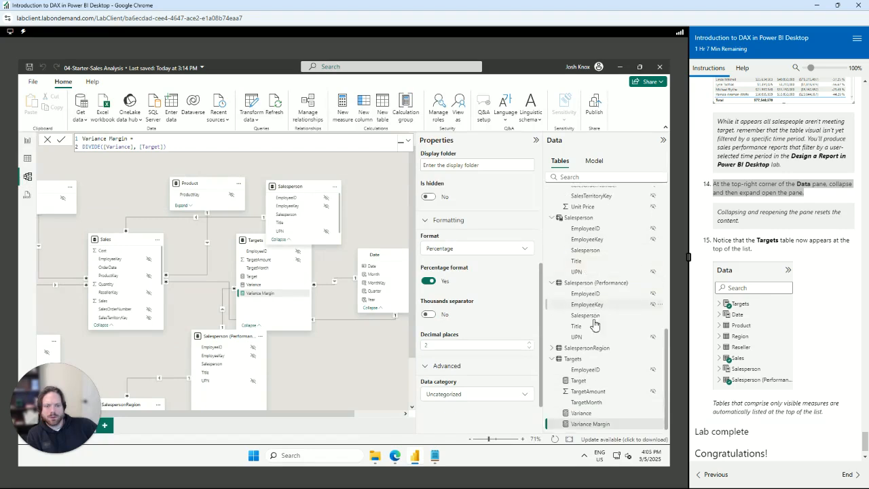
drag(572, 358, 583, 217)
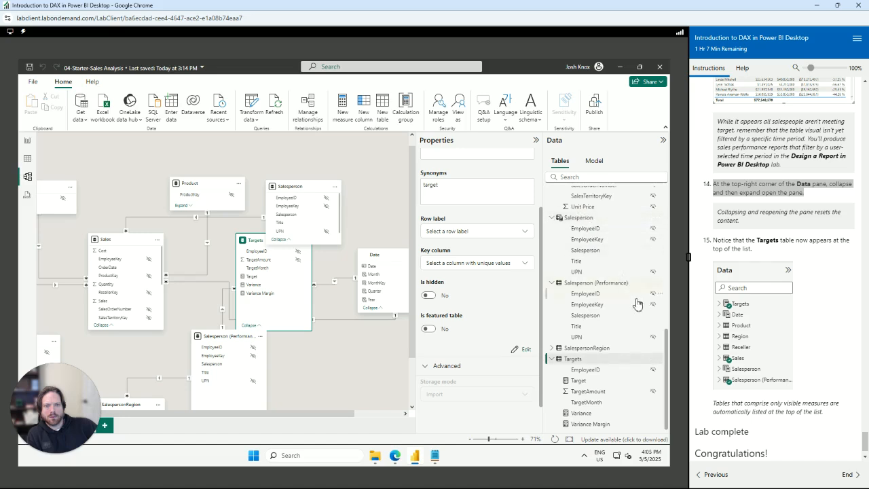
Collapse the Targets, Salesperson (Performance), Salesperson, Date and Sales tables in the Data pane
click(552, 358)
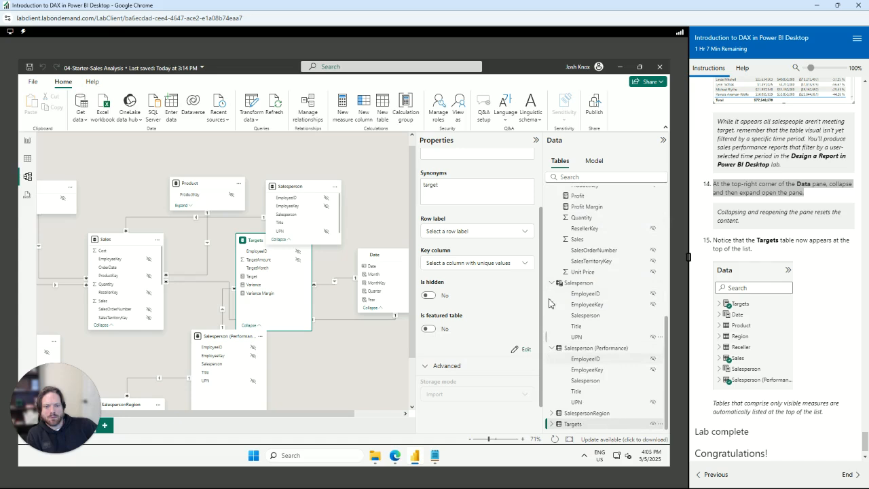
click(551, 348)
click(553, 337)
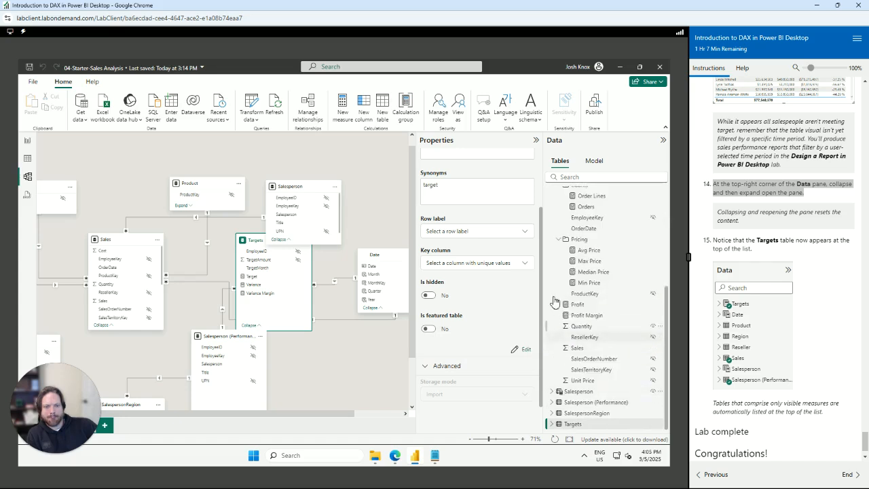
click(562, 262)
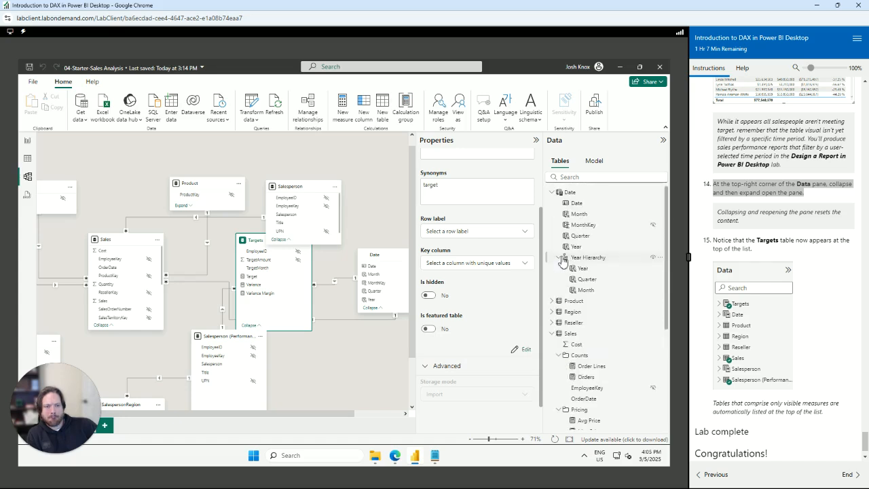
click(551, 192)
click(551, 236)
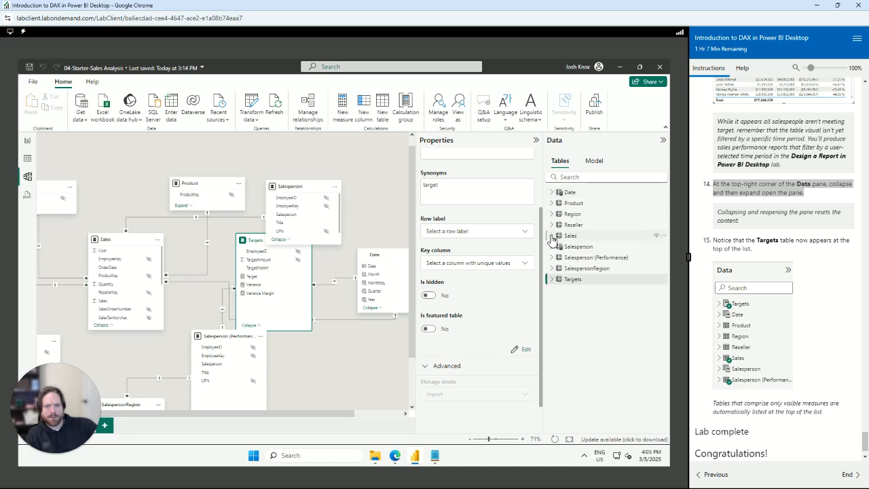
drag(569, 279, 576, 193)
In Table view, collapse the Date and Sales tables, then return to Report view
click(28, 161)
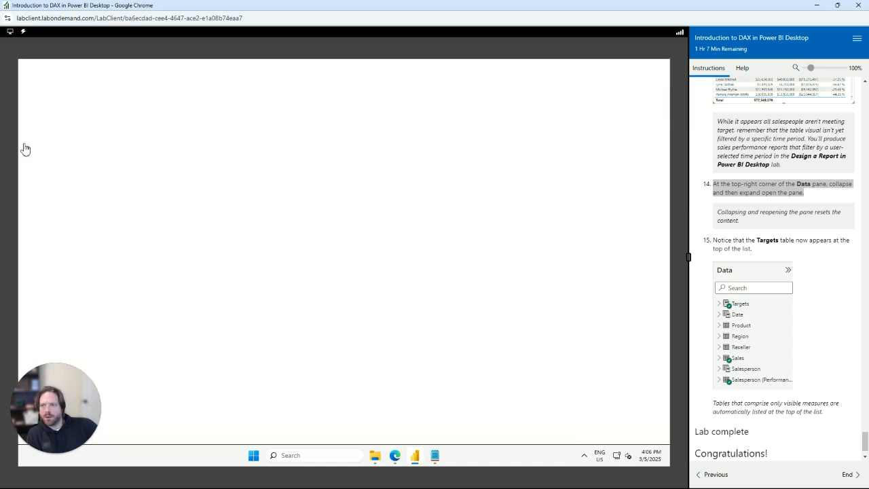
click(576, 174)
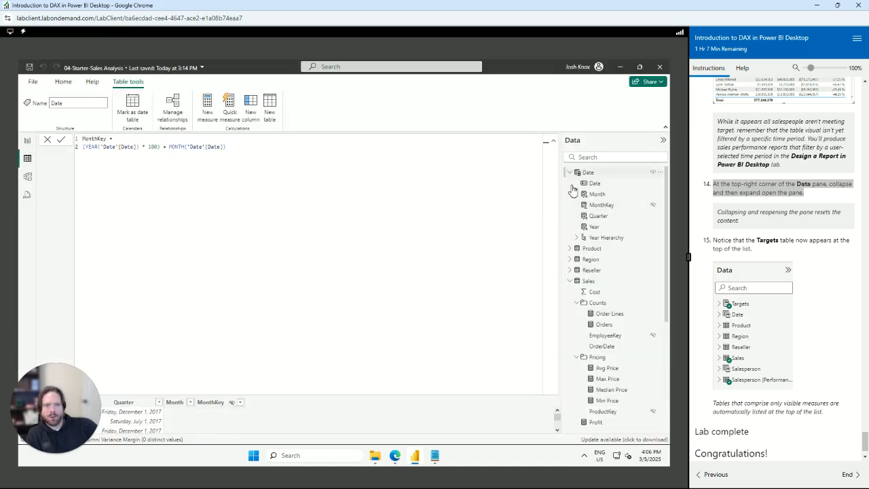
click(570, 173)
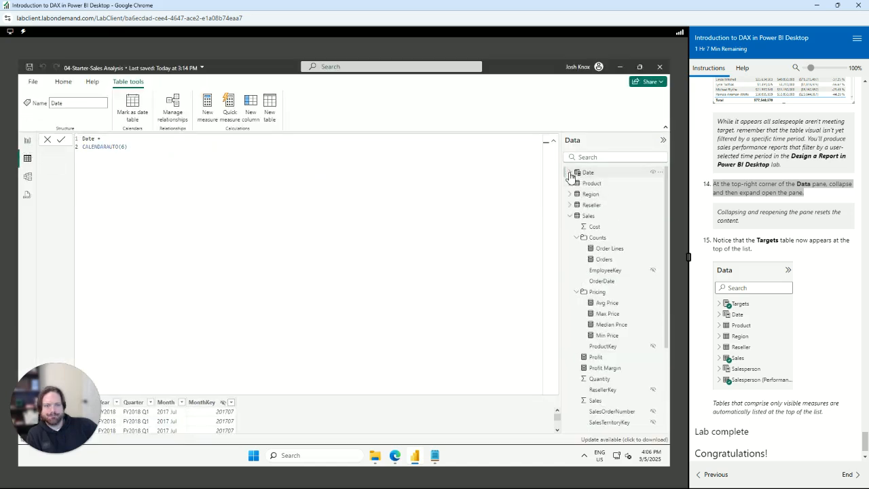
click(570, 216)
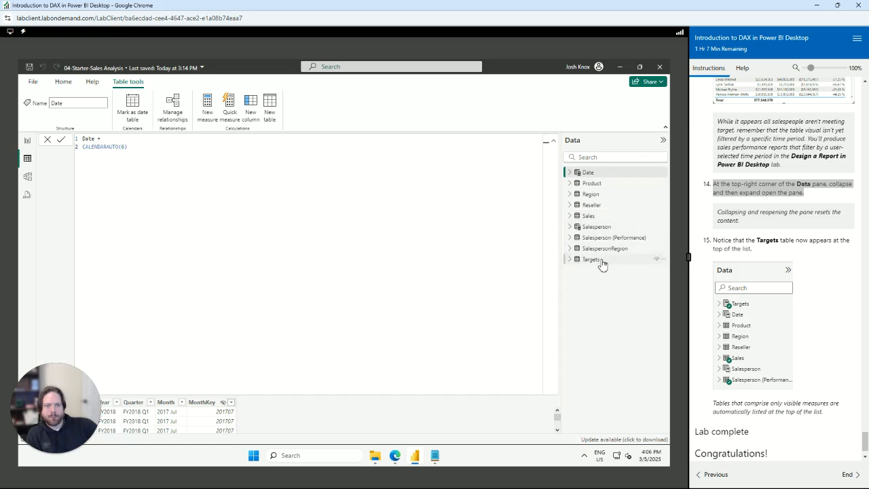
click(27, 141)
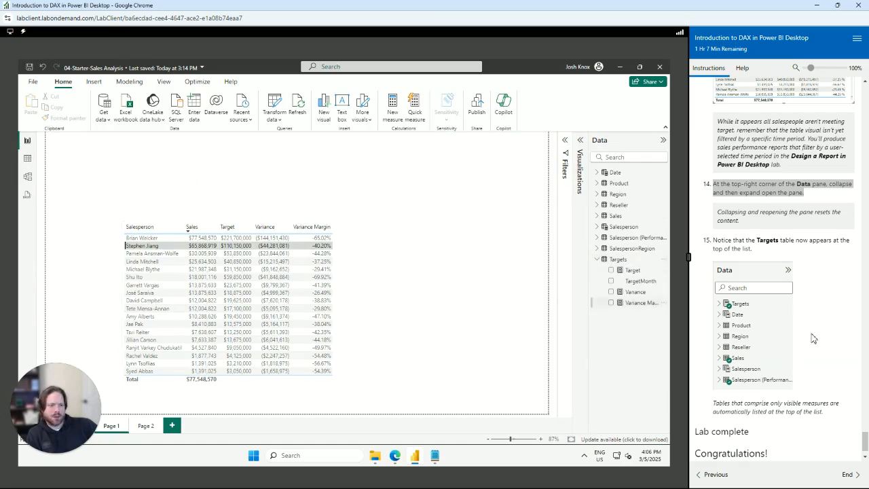
Select the salesperson table visual and open the Targets table's More options menu
scroll(822, 344, up, 1)
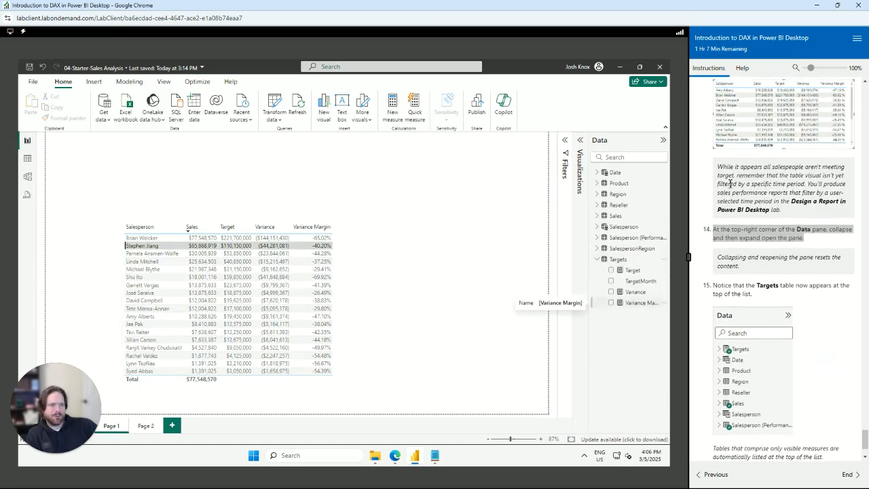
drag(752, 295, 720, 286)
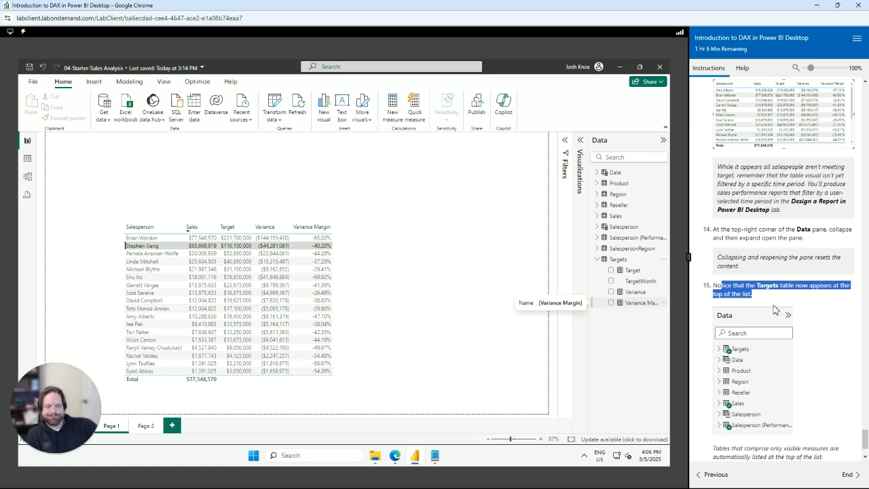
click(287, 285)
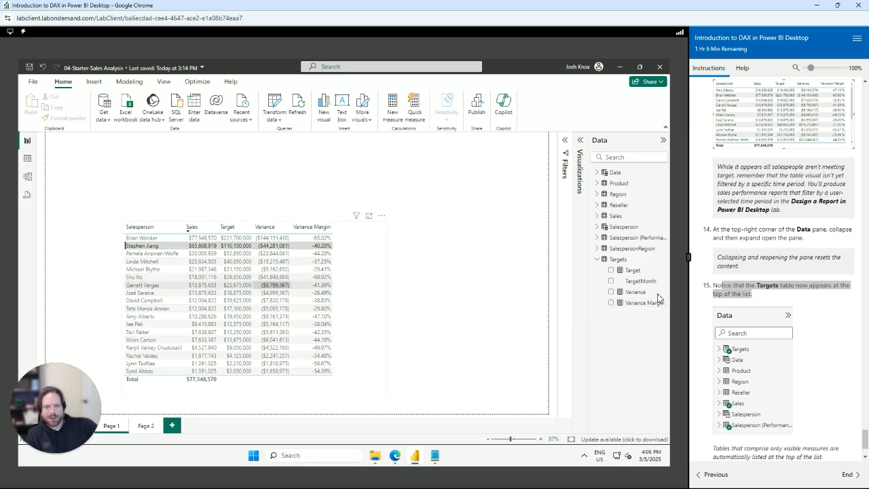
click(664, 260)
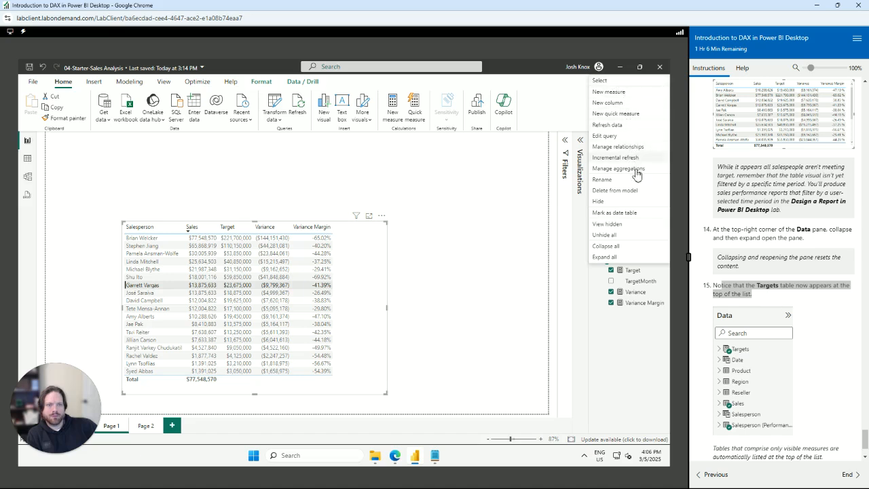
click(824, 349)
Sort the Page 1 table alphabetically by the Salesperson column
scroll(820, 348, down, 1)
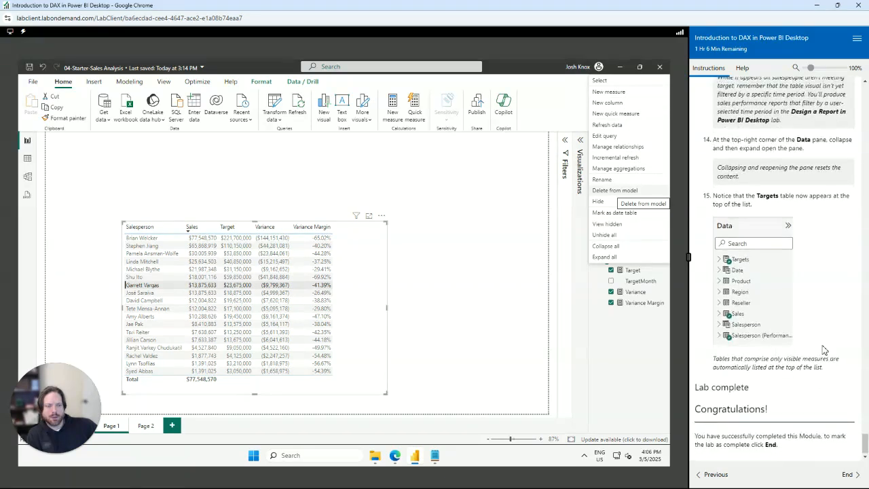
scroll(821, 348, up, 4)
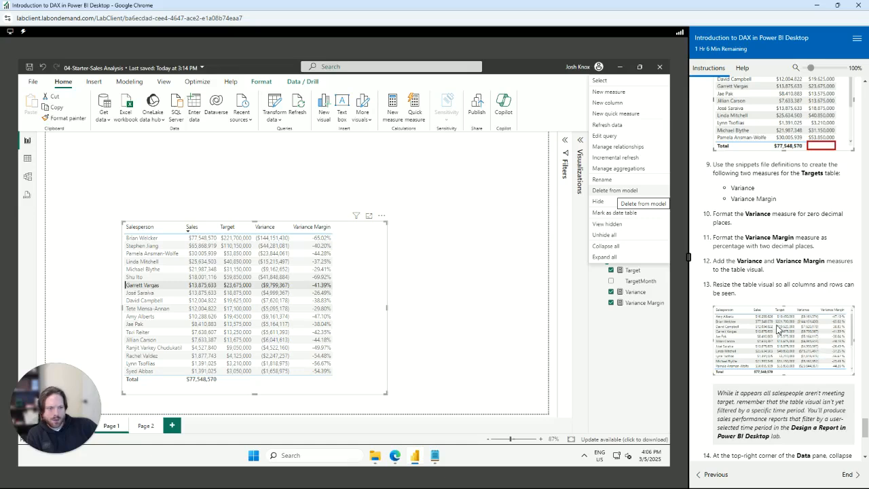
click(151, 231)
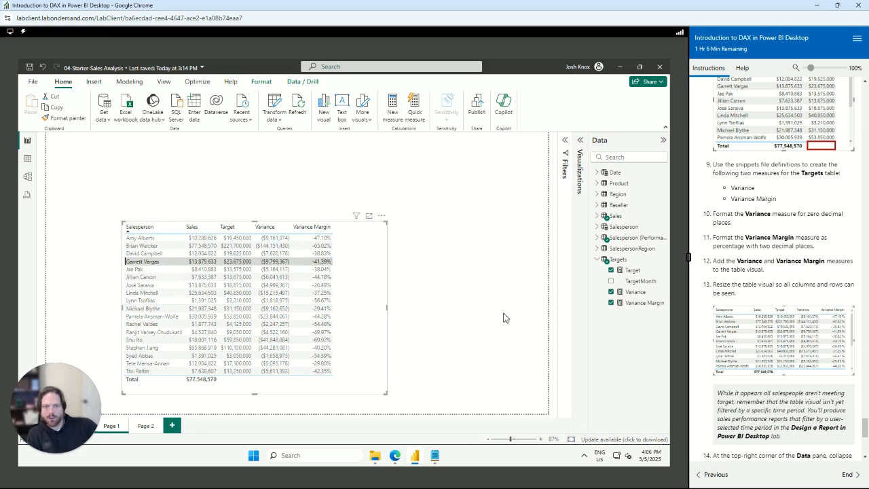
scroll(747, 360, down, 5)
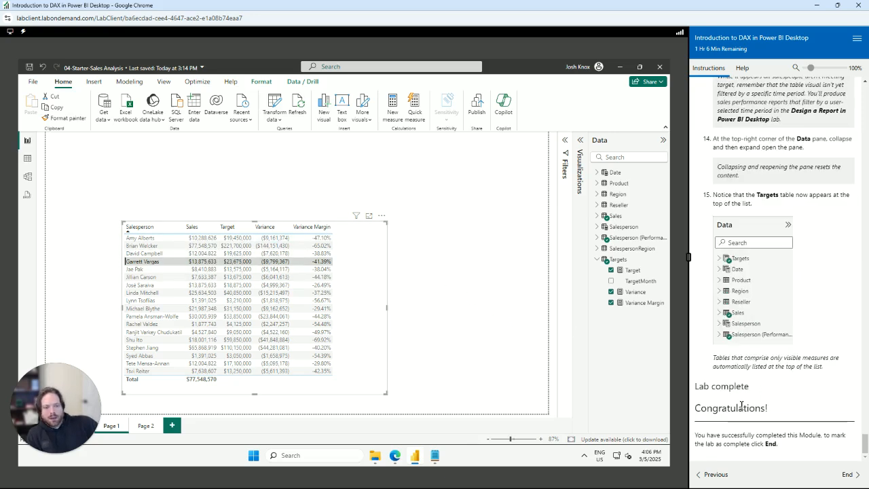
End the lab with 'End my lab and mark it as complete' selected
click(846, 474)
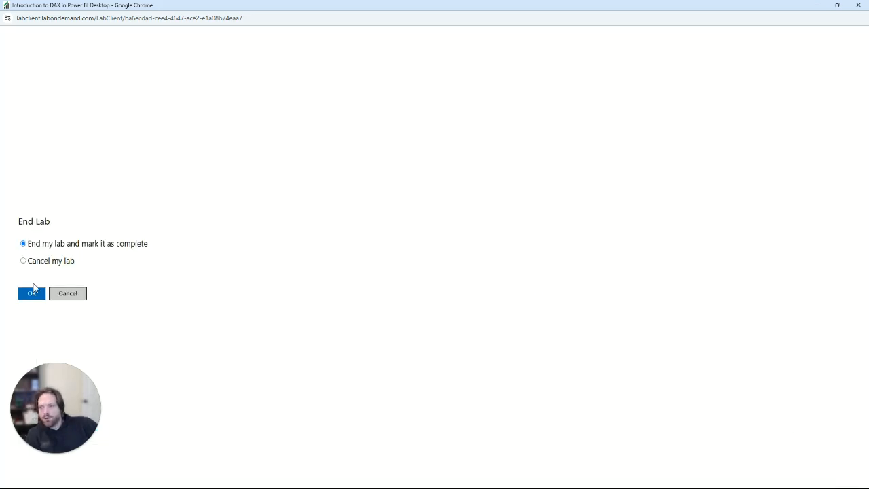
click(33, 296)
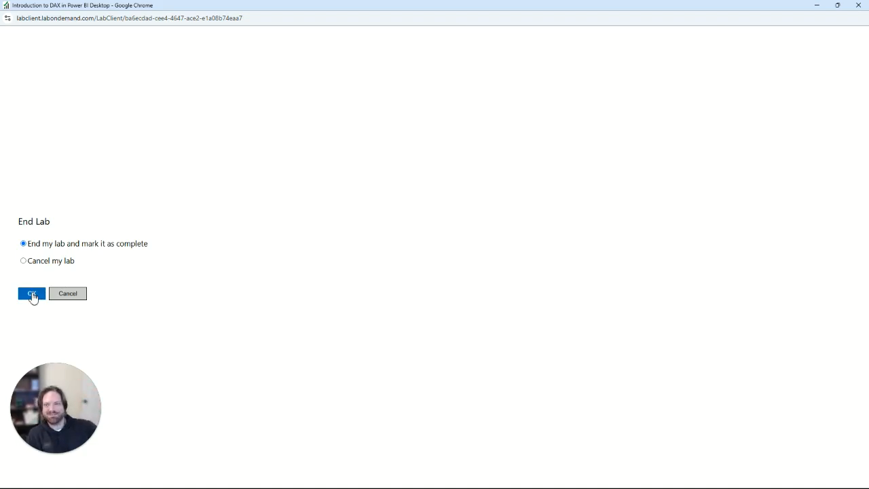
click(32, 296)
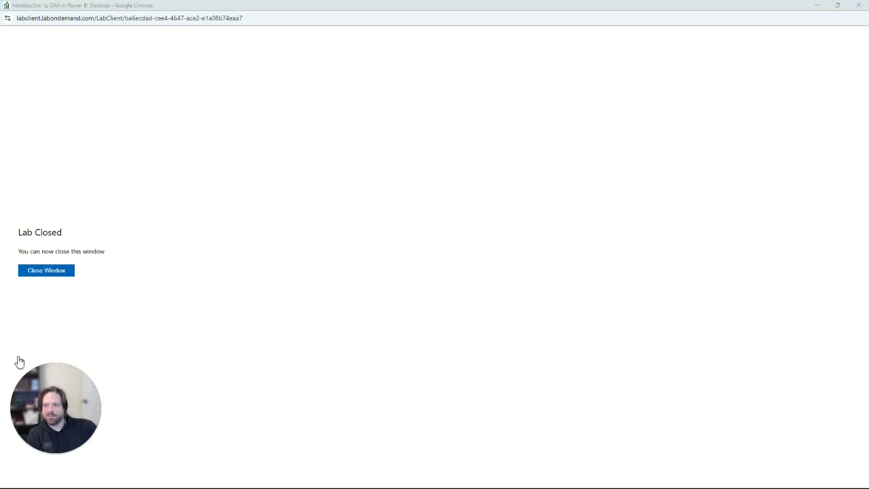